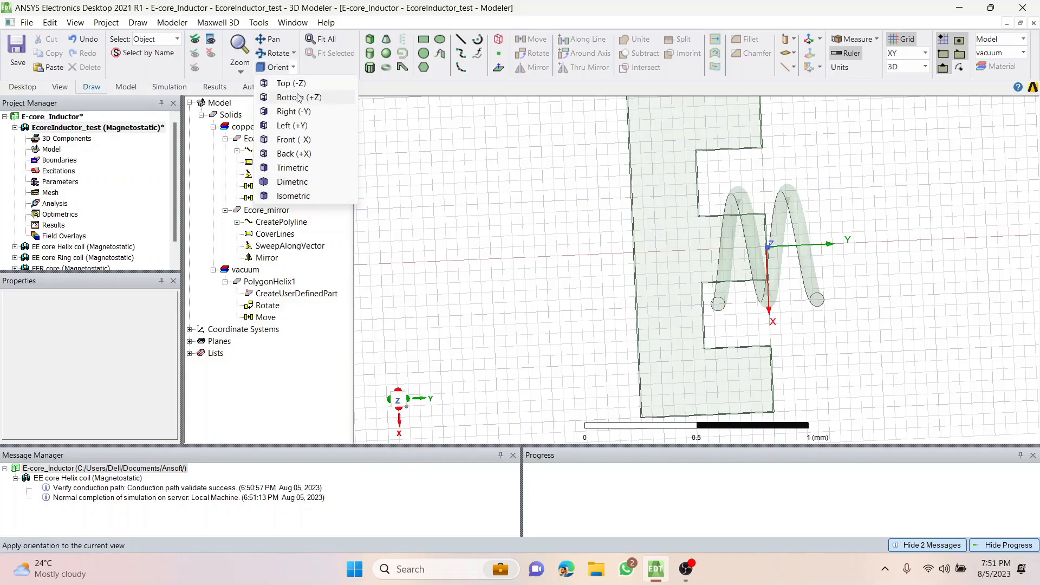
Show the hidden Ecore_mirror half in the top view and delete it from the model.
left_click(302, 85)
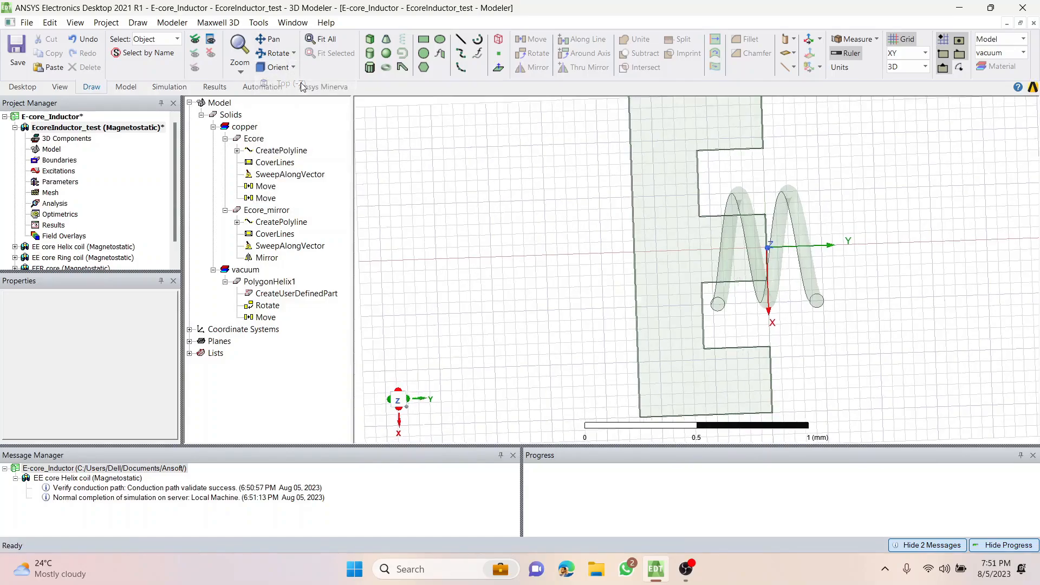
scroll(655, 197, "down", 1)
left_click_drag(597, 158, 516, 188, "shift")
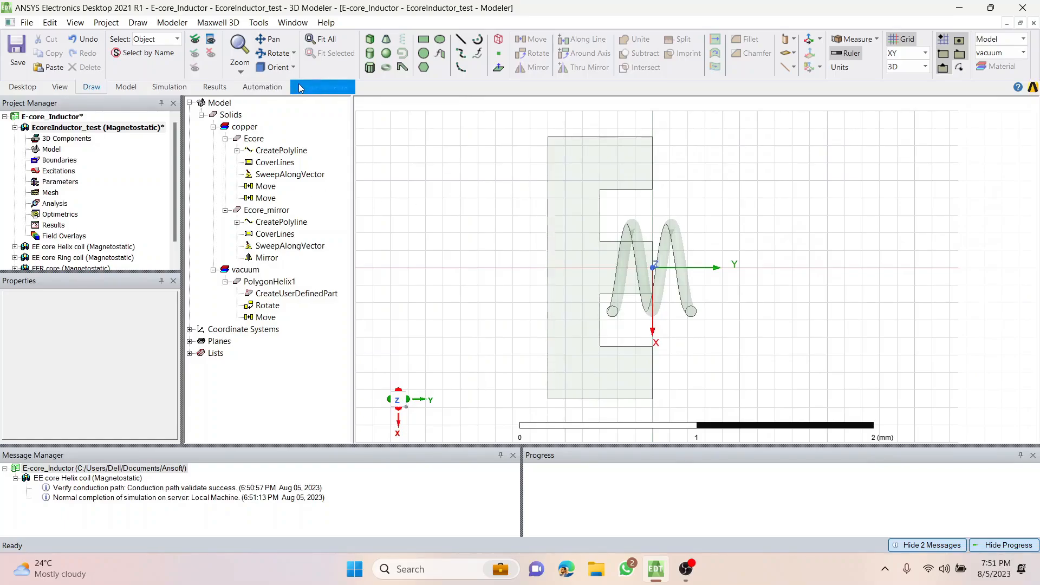
left_click(195, 40)
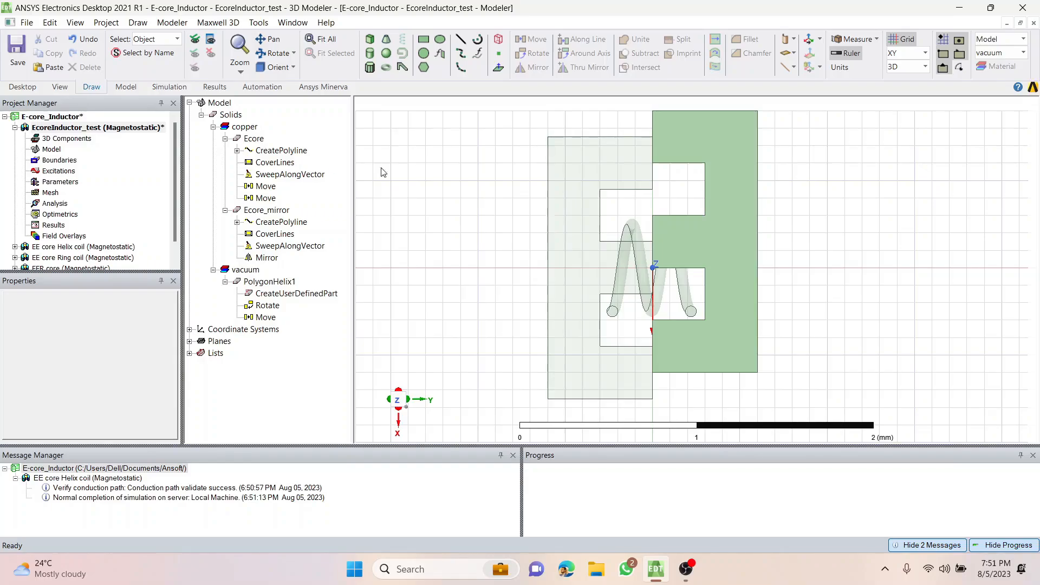
left_click(698, 143)
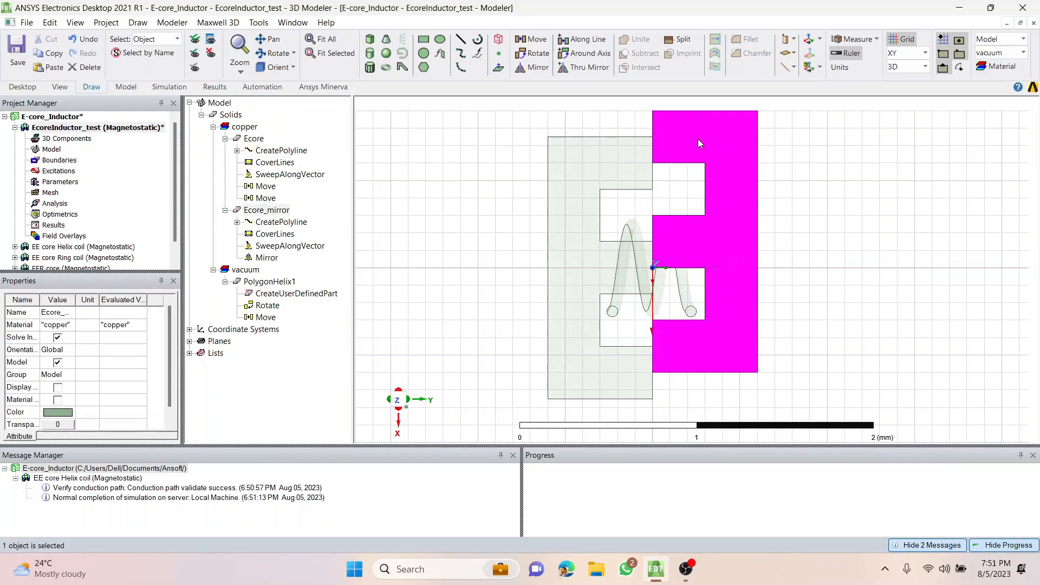
key("Delete")
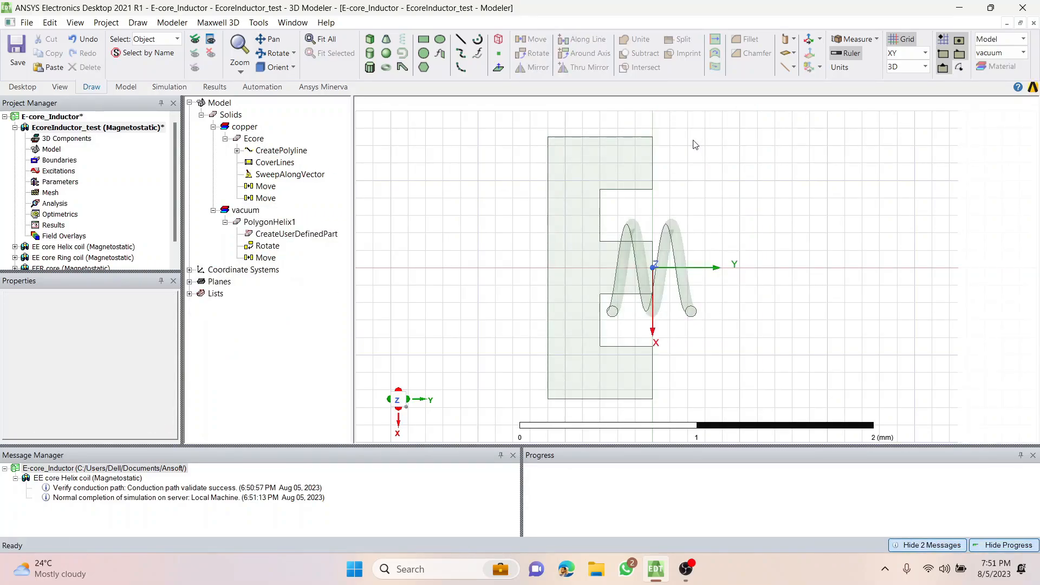
left_click(255, 139)
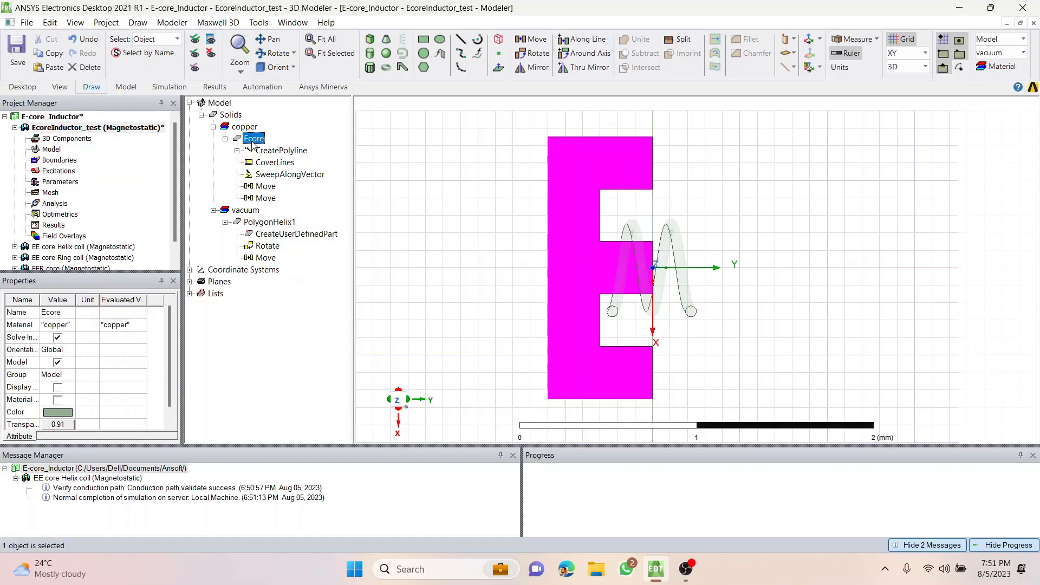
left_click(538, 69)
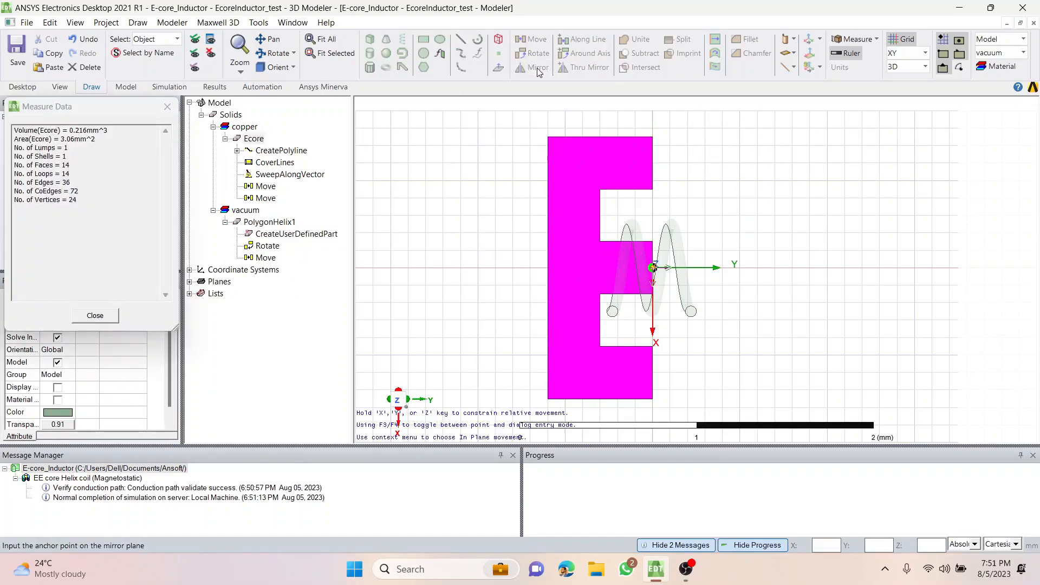
left_click(167, 108)
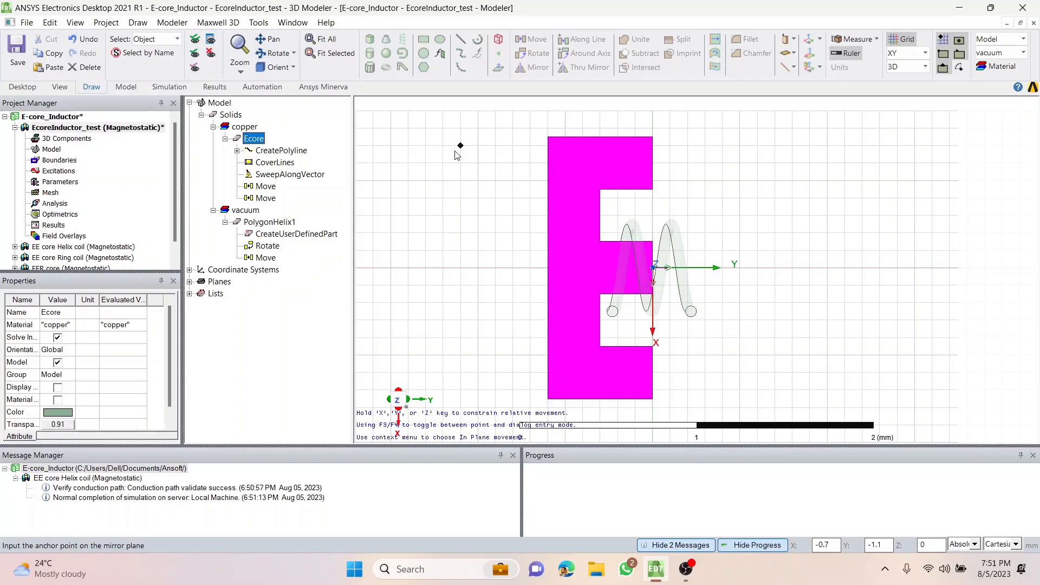
key("Escape")
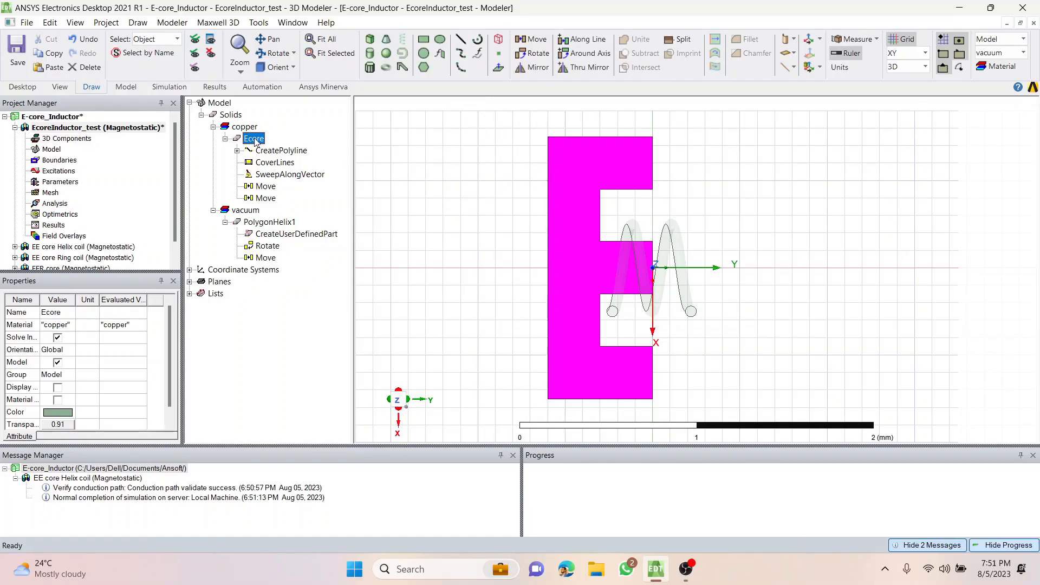
Duplicate Ecore in place and mirror the copy about a plane through (-0.62, 0, 0) mm with its normal along +Y.
key("ctrl+v")
left_click(259, 211)
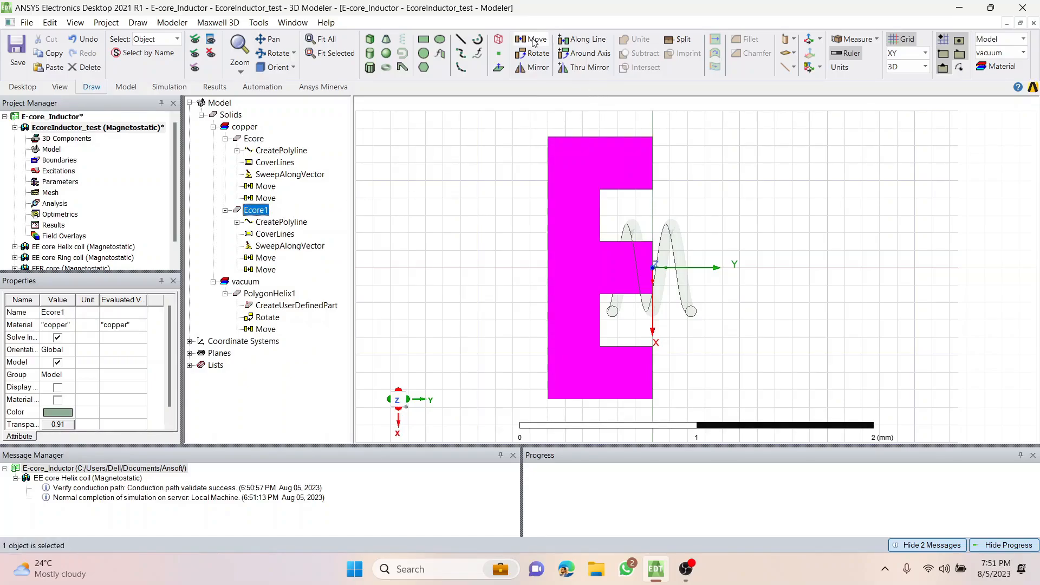
left_click(534, 66)
scroll(651, 163, "up", 1)
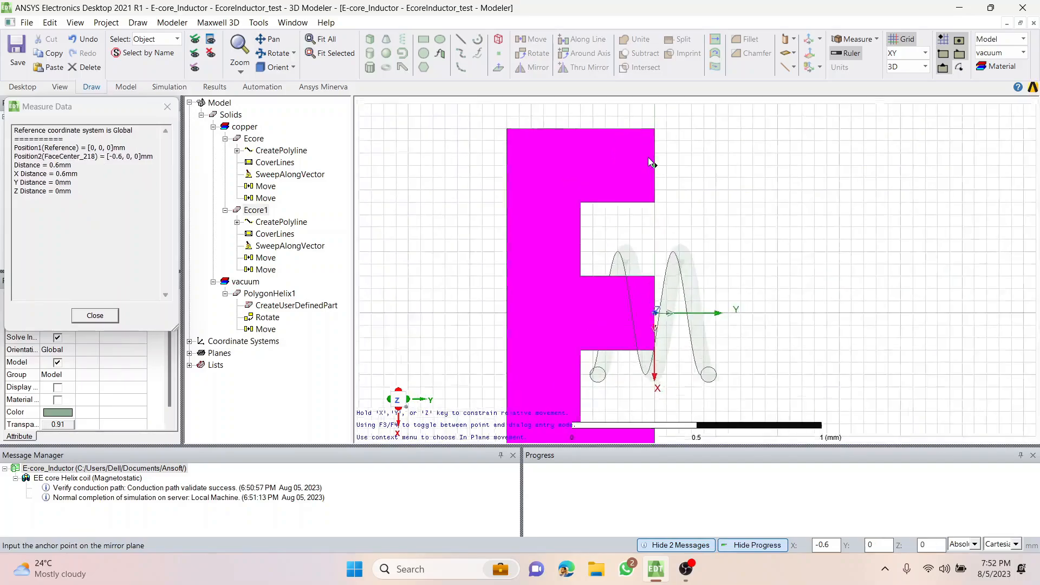
scroll(653, 164, "up", 5)
left_click(658, 164)
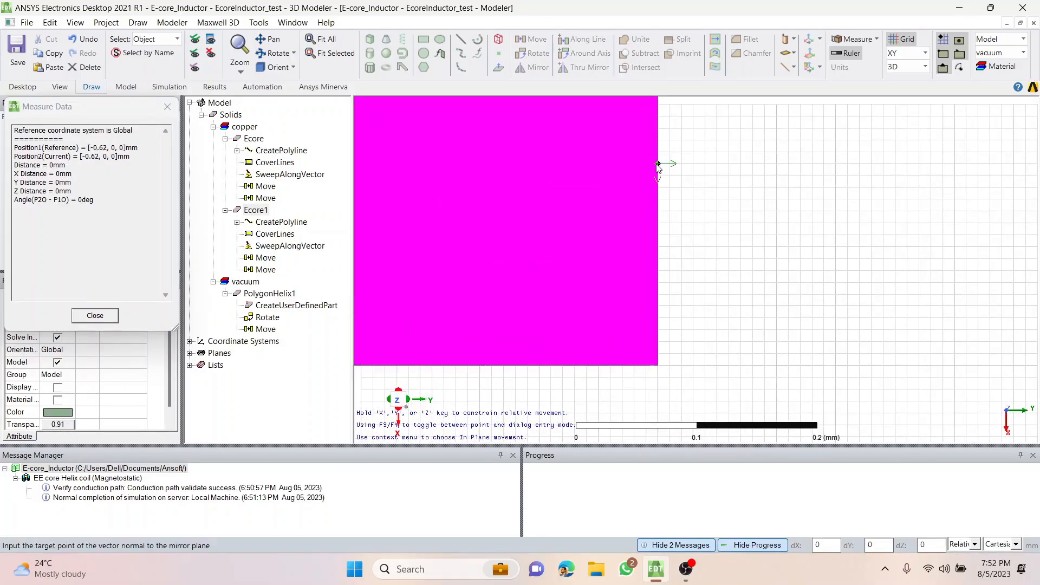
left_click(670, 164)
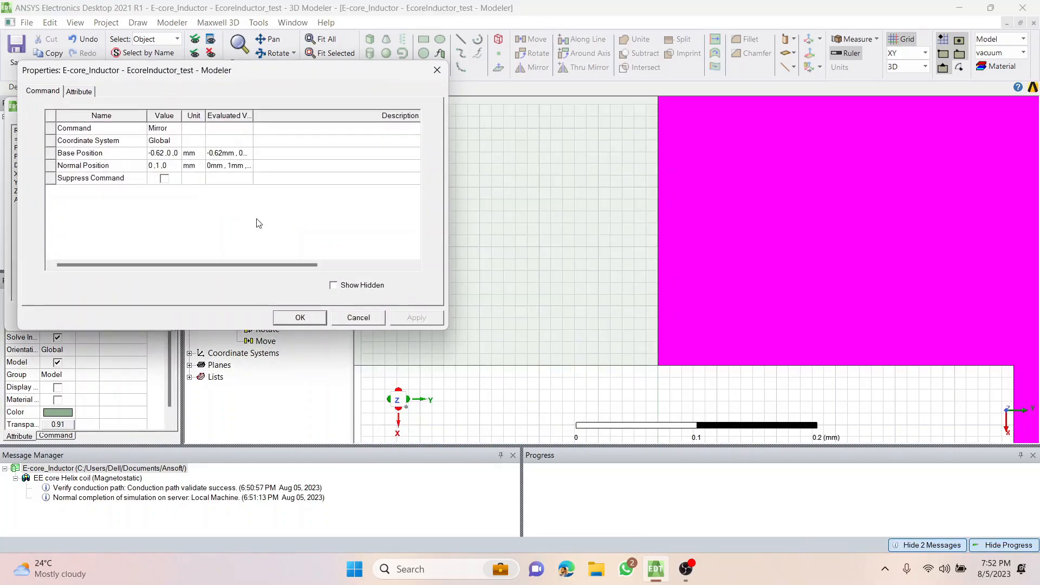
left_click(309, 319)
scroll(578, 218, "down", 5)
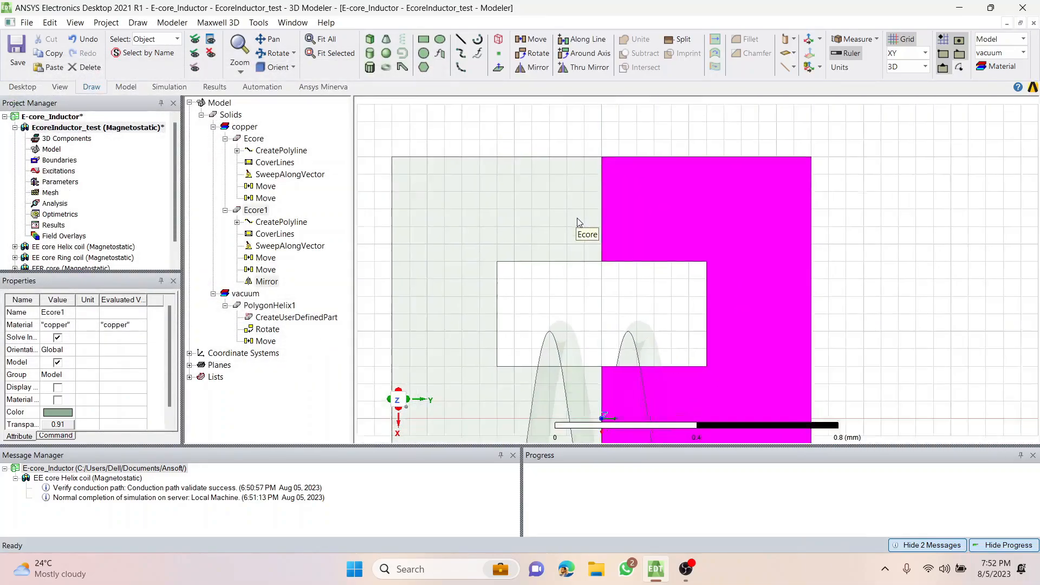
left_click(886, 325)
scroll(778, 293, "down", 2)
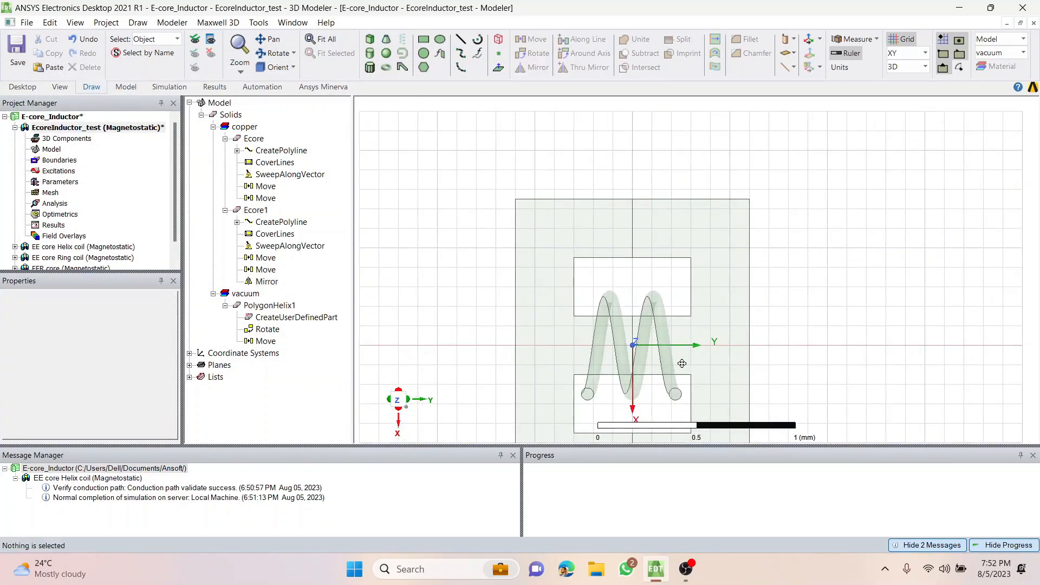
left_click_drag(682, 364, 659, 284, "shift")
scroll(647, 289, "down", 1)
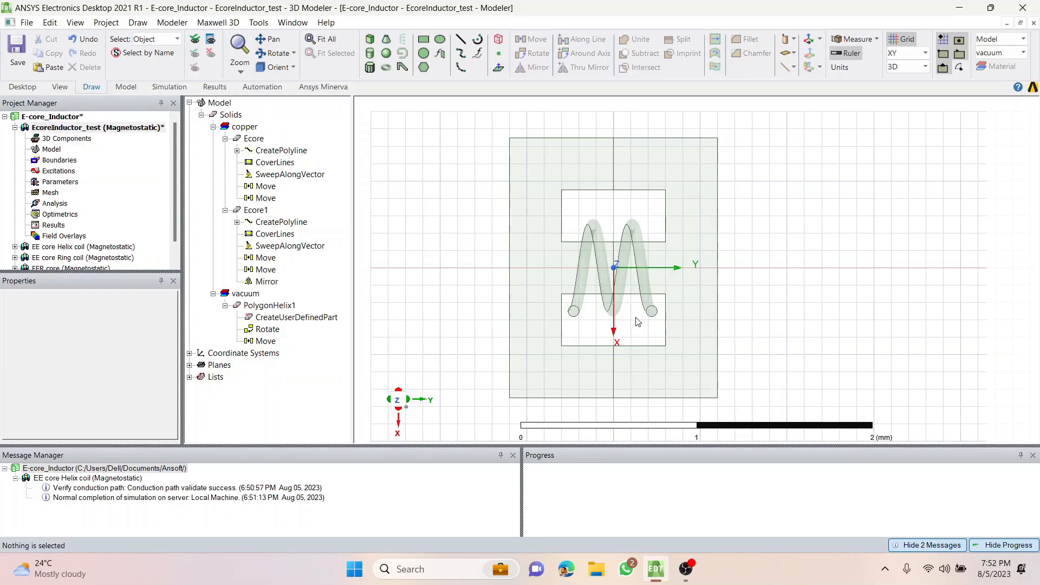
scroll(634, 313, "down", 1)
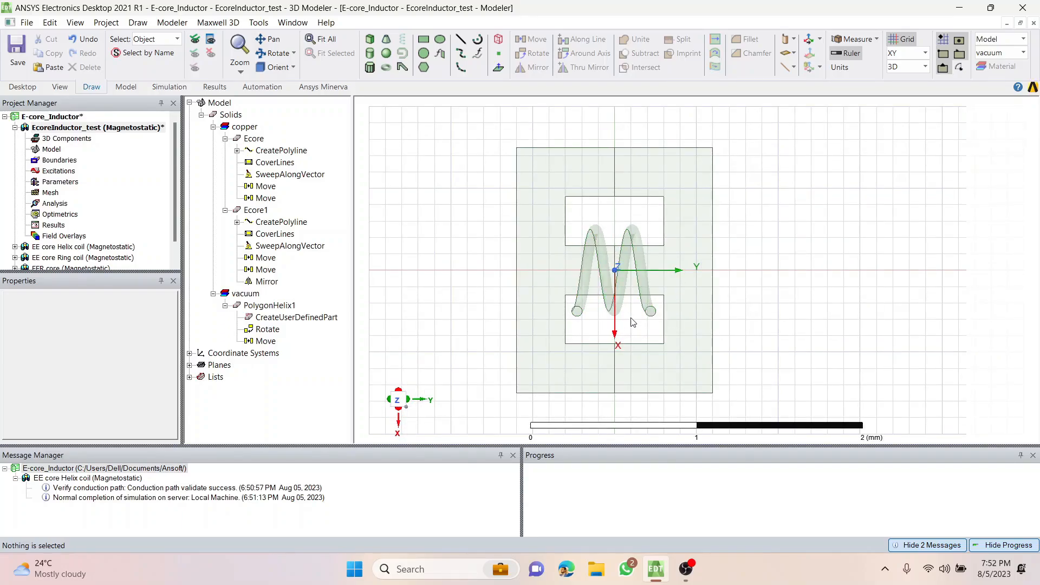
left_click_drag(636, 322, 572, 333, "alt")
mouse_move(873, 254)
left_mouse_down("alt")
mouse_move(878, 219)
mouse_move(878, 252)
left_mouse_up("alt")
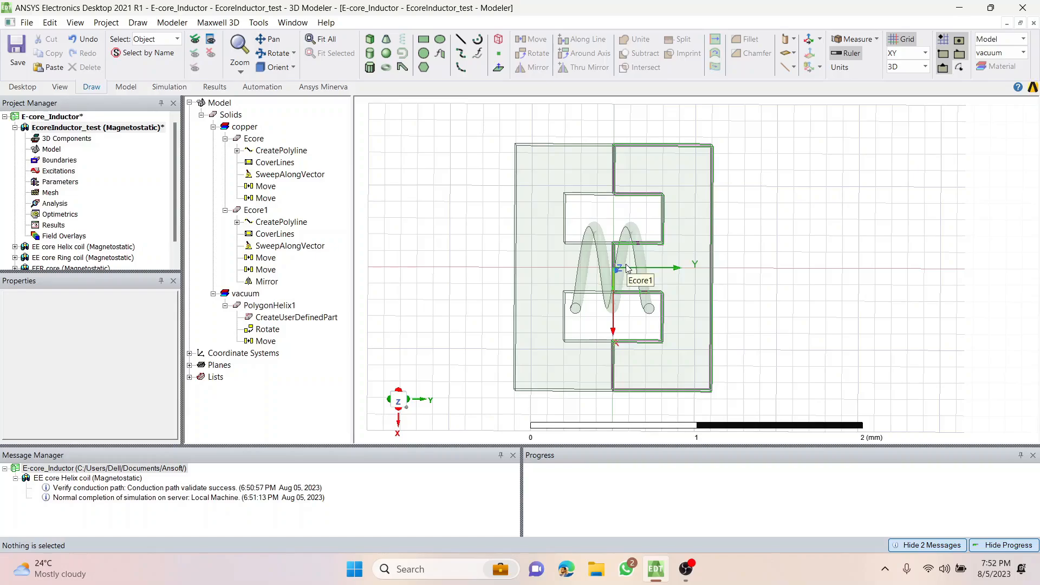
scroll(433, 281, "up", 1)
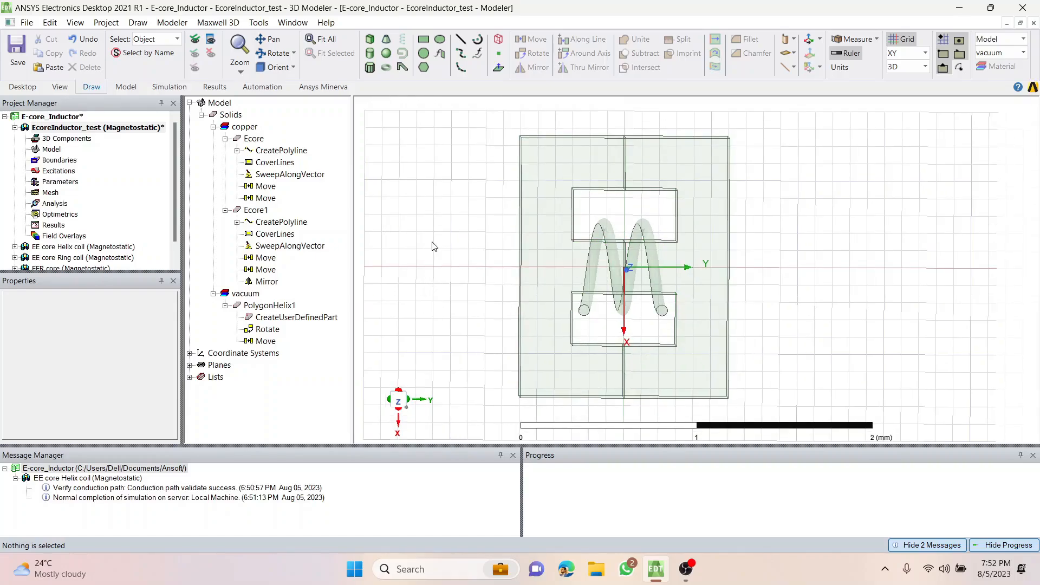
Rename the polygon helix as Coil and assign copper as its material.
left_click(250, 311)
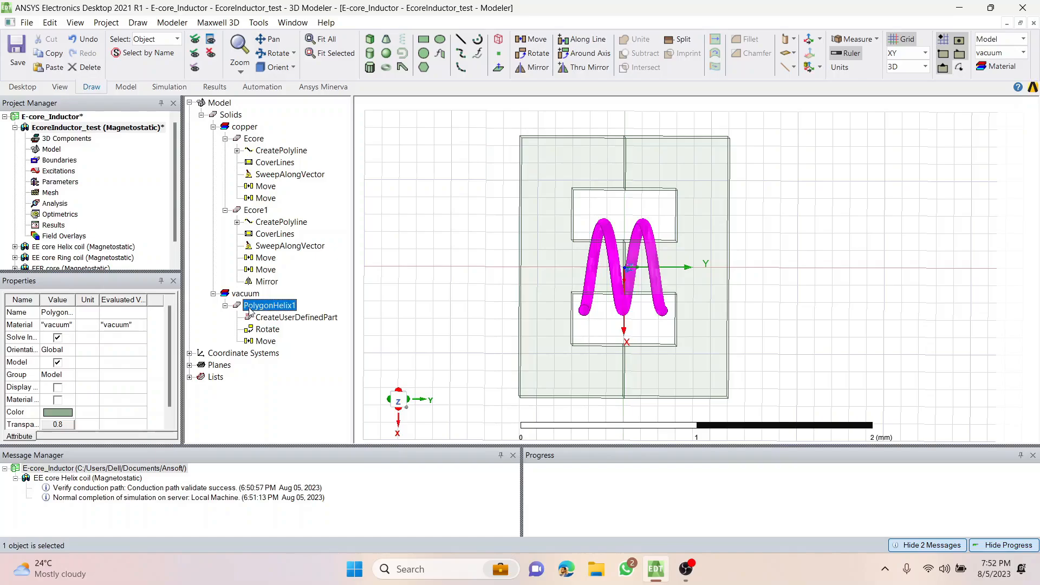
left_click(57, 313)
type("Coil")
key("Return")
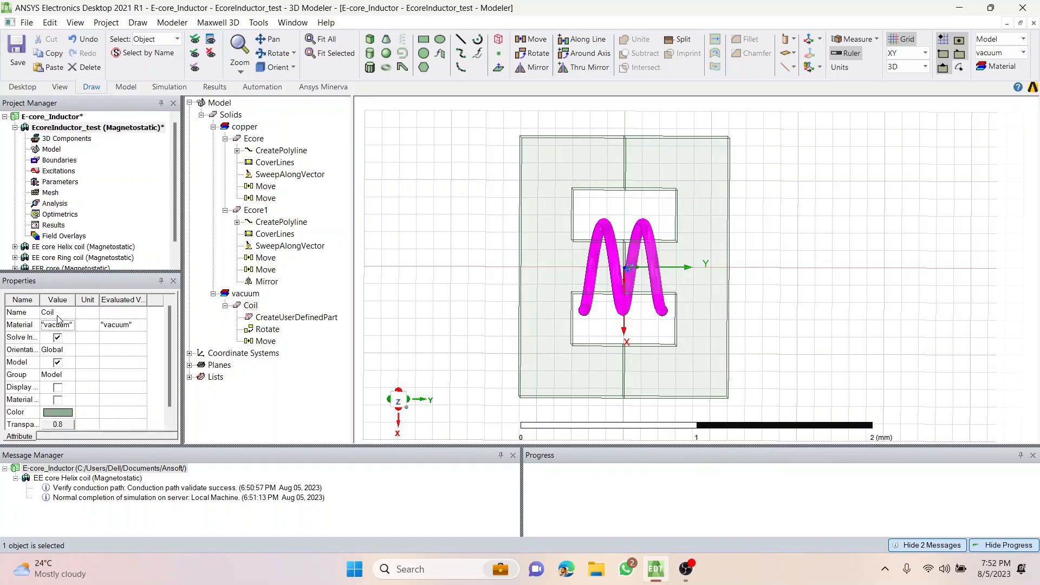
left_click(59, 325)
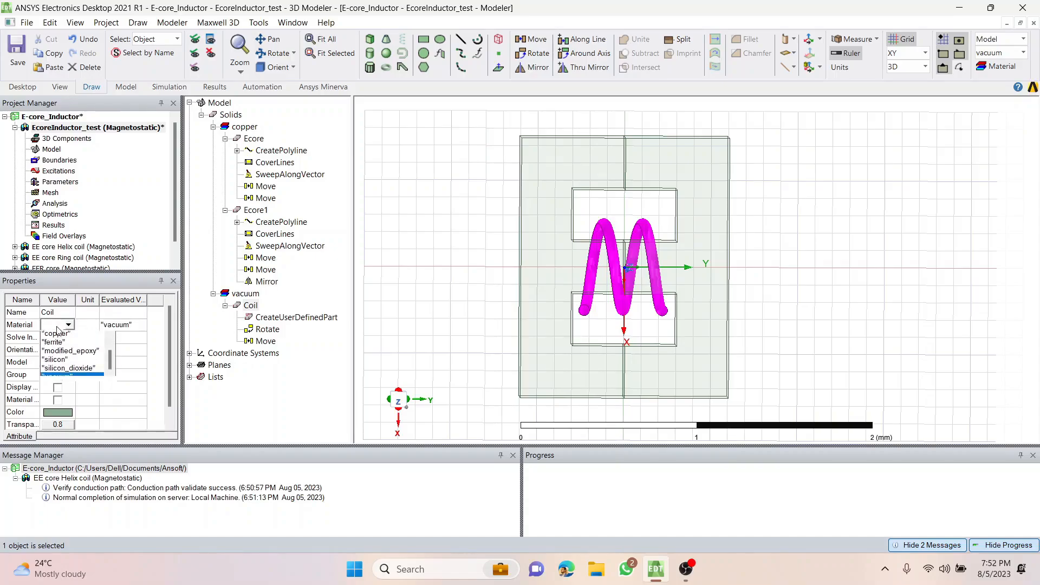
left_click(54, 341)
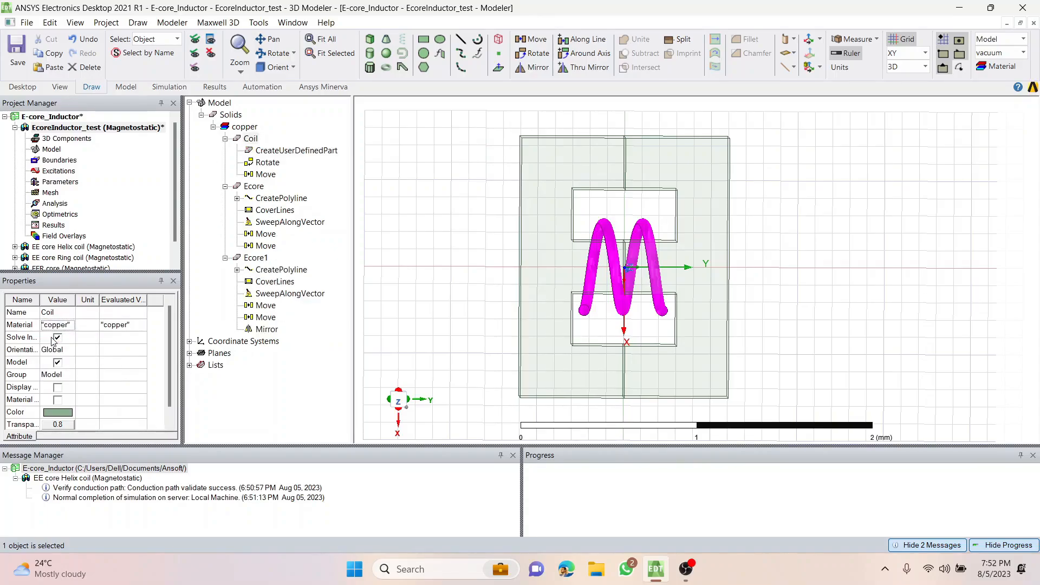
left_click(282, 396)
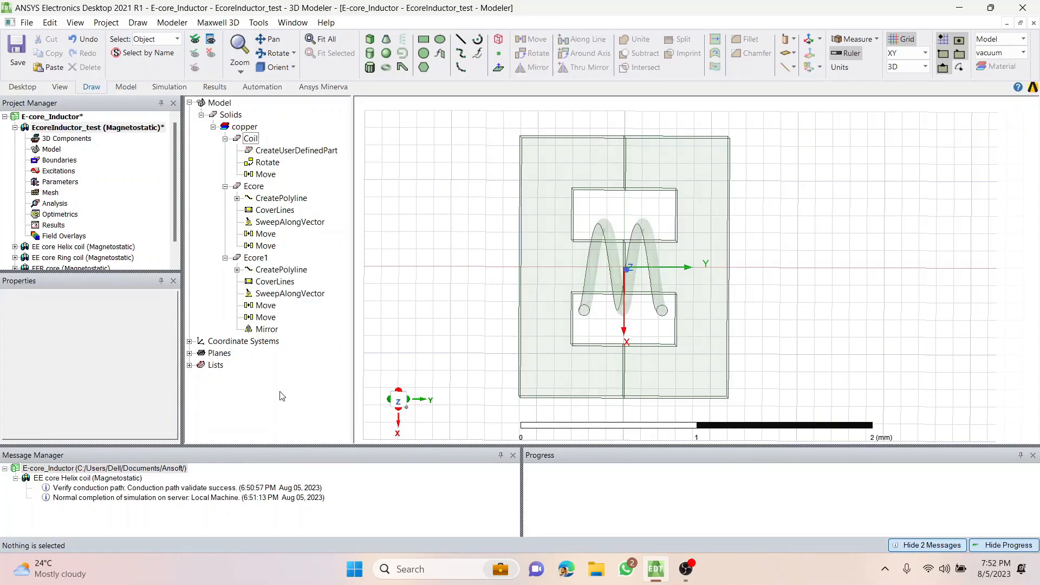
Collapse the histories of the three solids and assign ferrite to both core halves, Ecore and Ecore1.
left_click(225, 139)
left_click(225, 151)
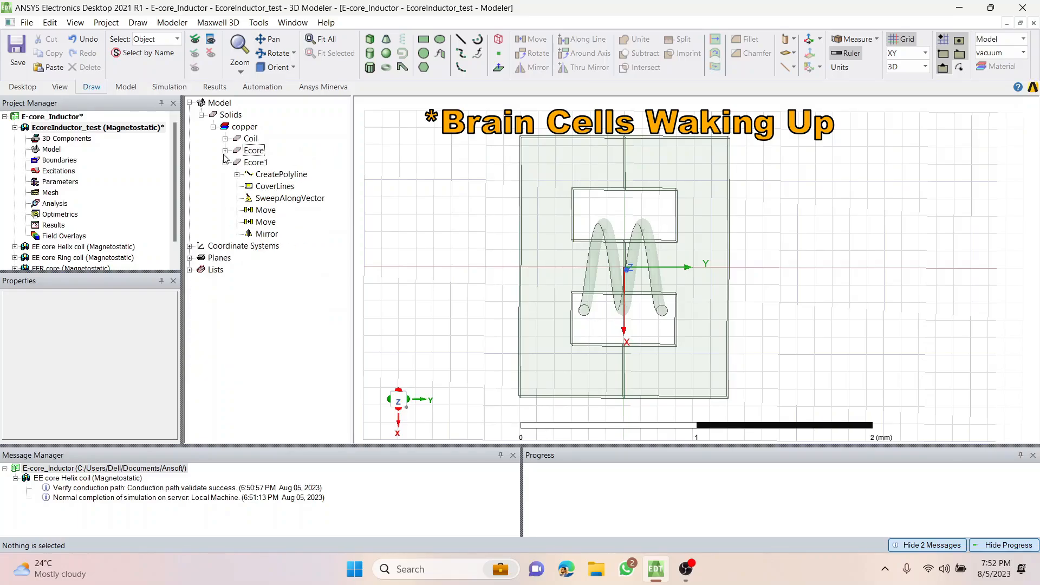
left_click(224, 163)
left_click(252, 150)
left_click(253, 163)
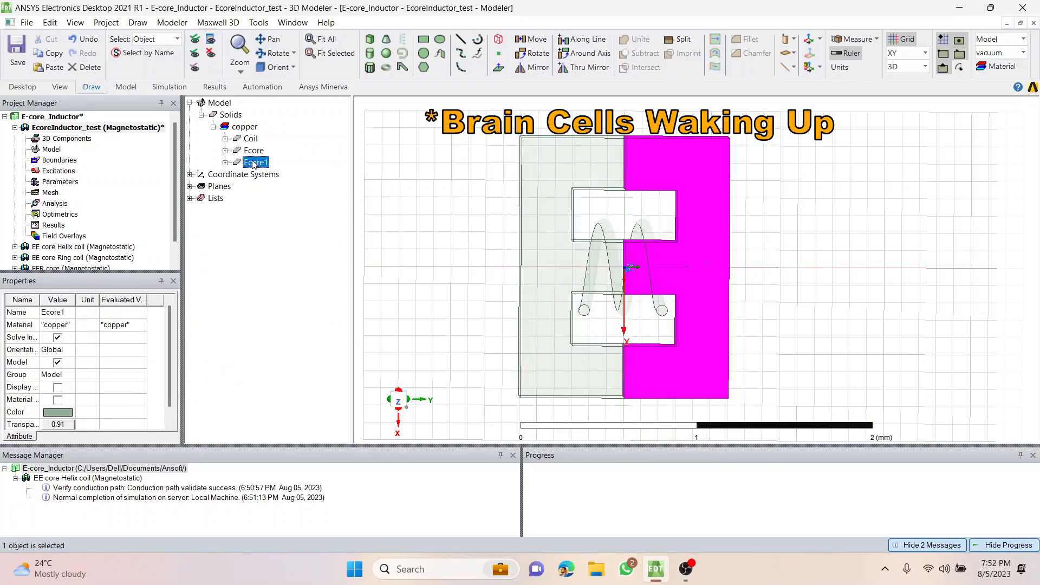
left_click(254, 152, "ctrl")
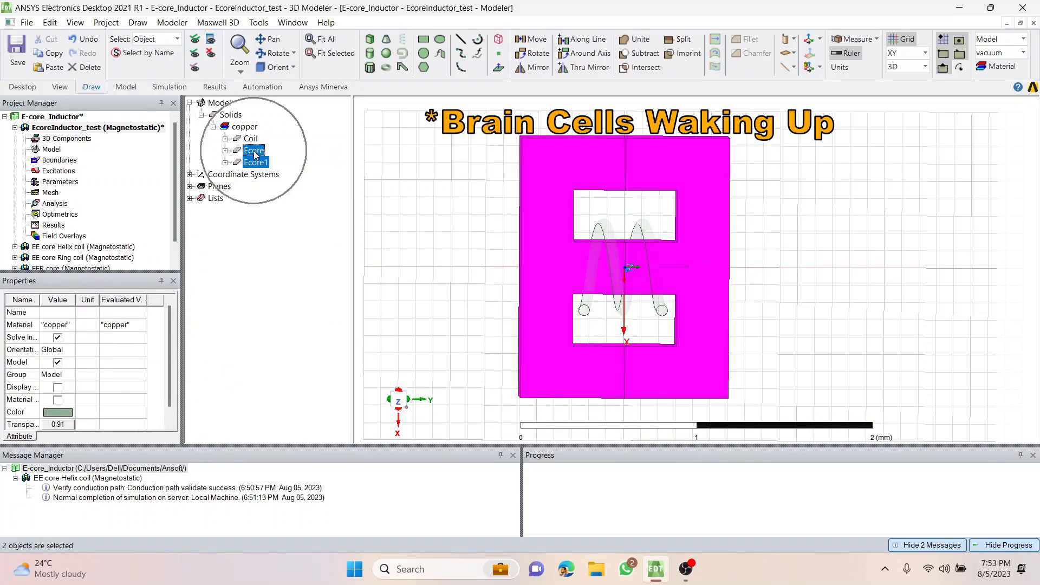
left_click(69, 325)
left_click(68, 325)
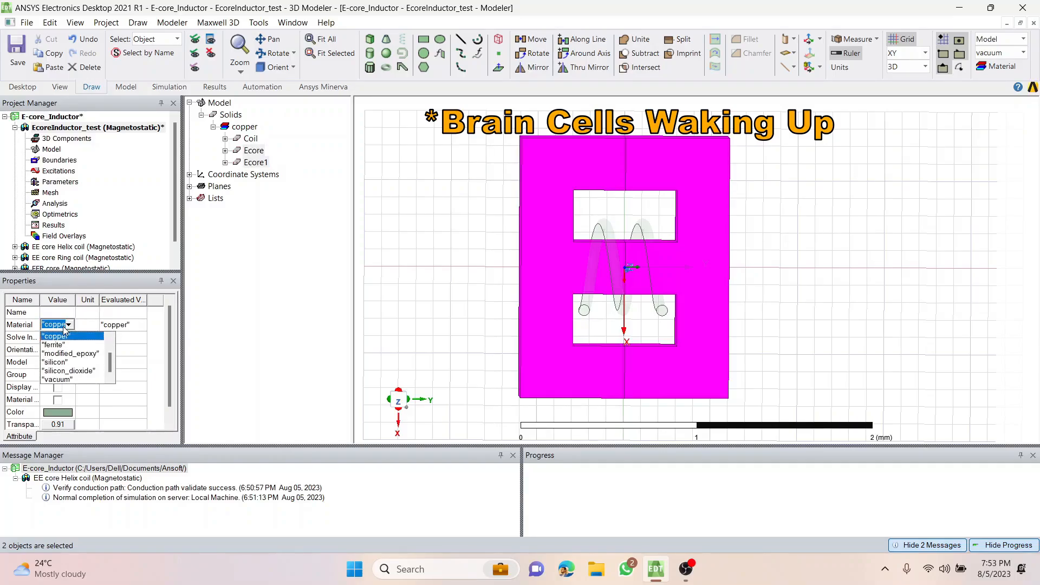
left_click(54, 344)
left_click(284, 281)
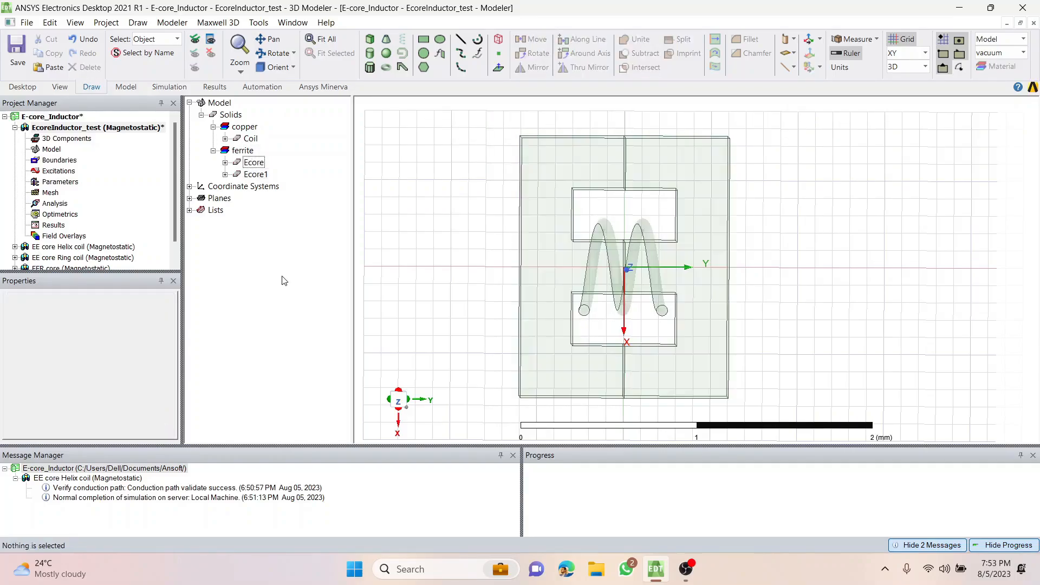
Check the material grouping of the two core halves and the coil by highlighting each in turn.
left_click(247, 161)
left_click(254, 174)
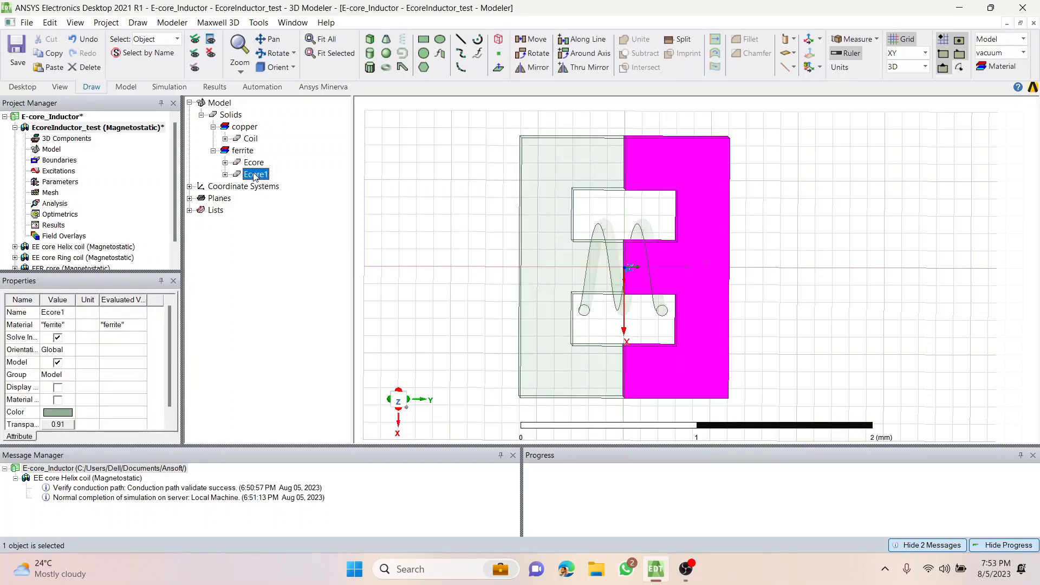
left_click(248, 161)
left_click(245, 128)
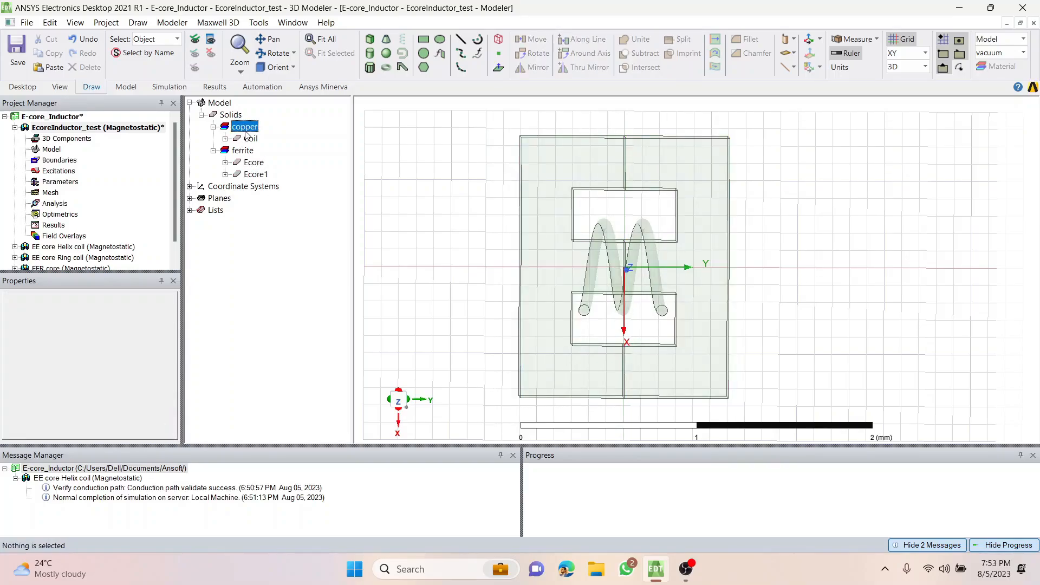
left_click(250, 139)
left_click(473, 233)
View the model from the top (-Z) and make both core halves and the coil fully opaque with transparency 0.
left_click(293, 67)
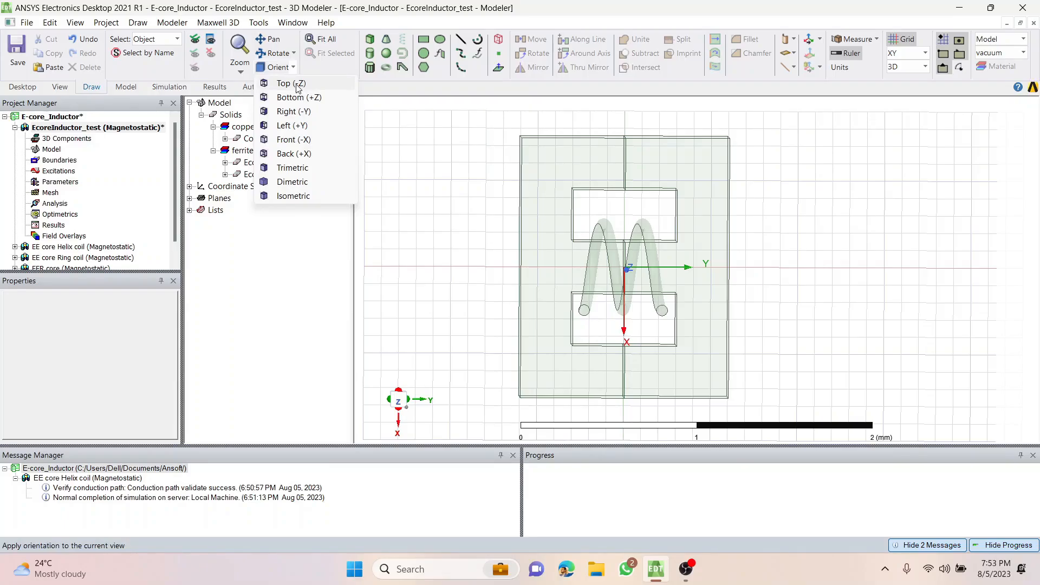
left_click(297, 88)
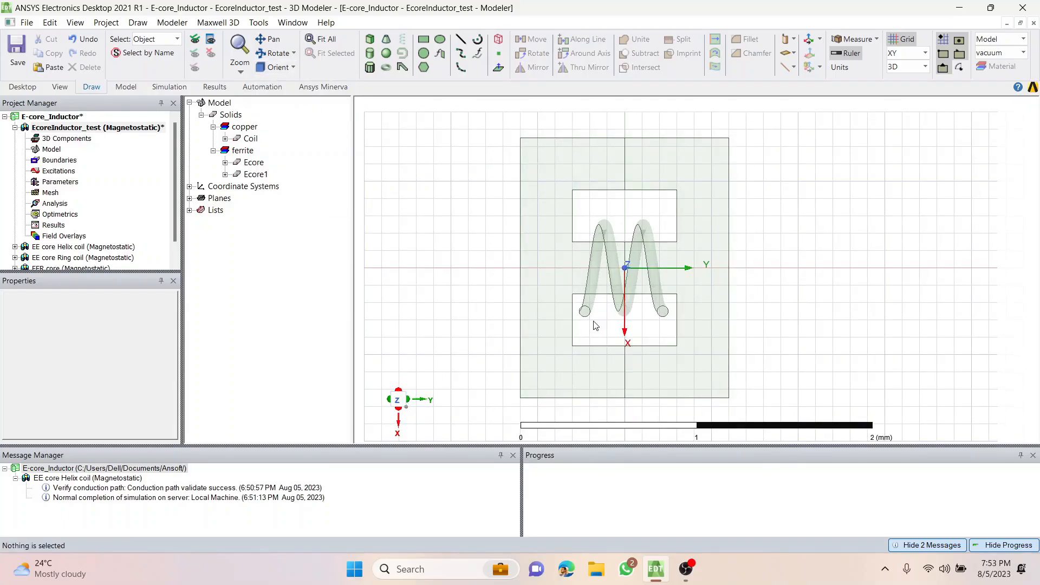
scroll(591, 322, "up", 5)
scroll(395, 293, "down", 3)
scroll(395, 293, "up", 1)
left_click(486, 210)
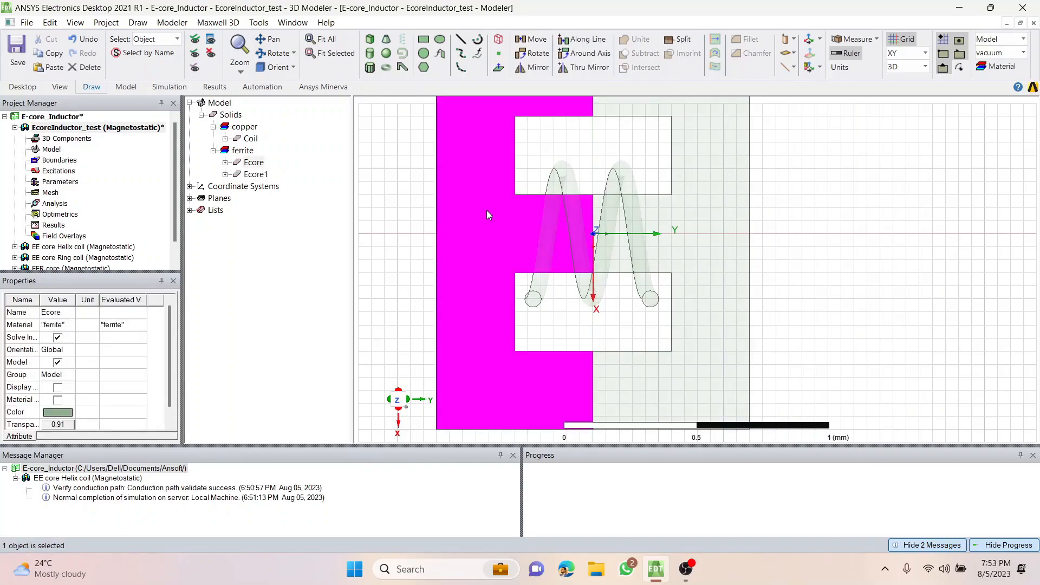
left_click(573, 183, "ctrl")
left_click(709, 190, "ctrl")
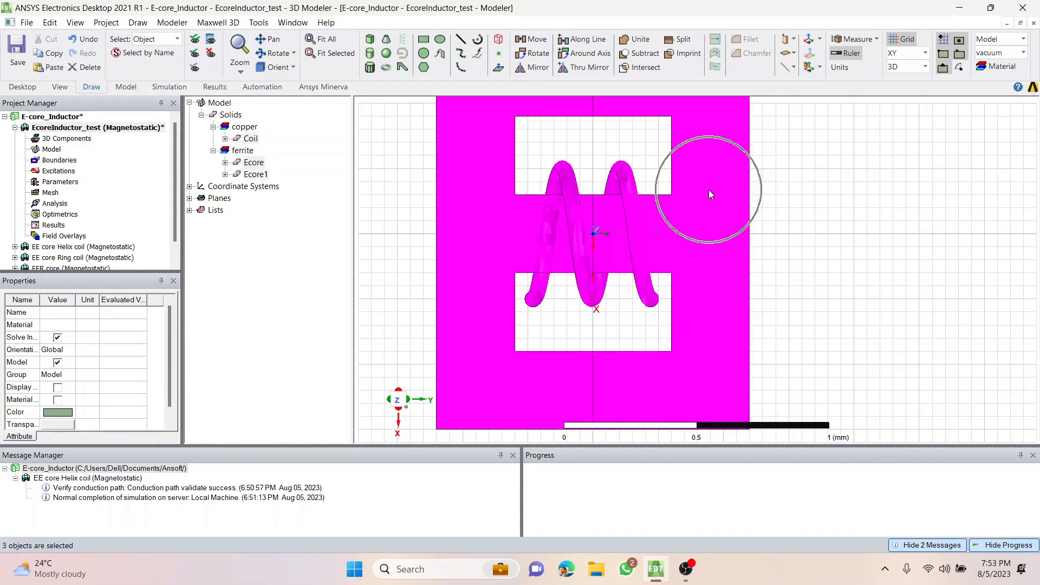
left_click(70, 428)
left_click_drag(542, 274, 446, 274)
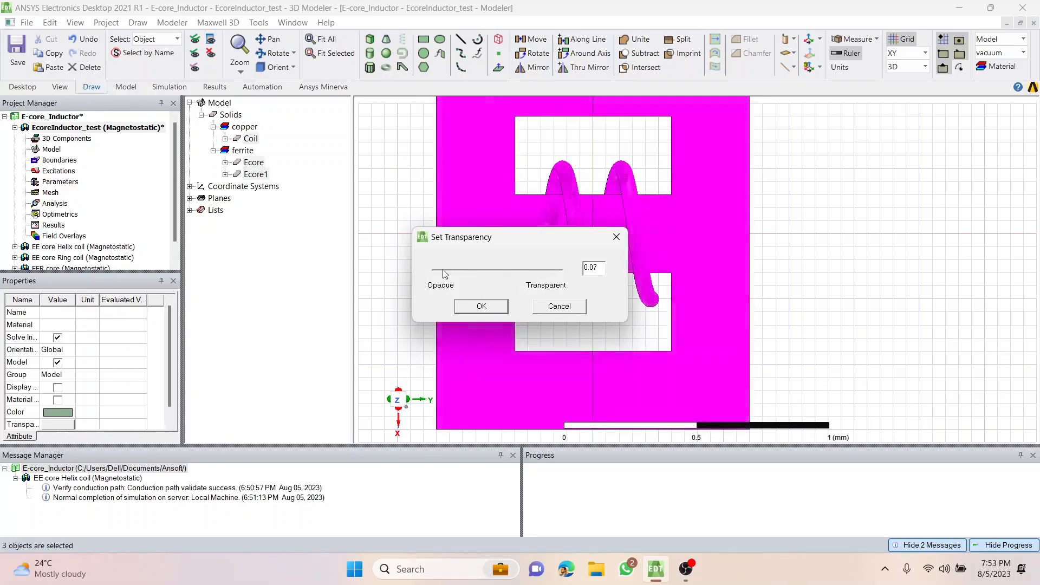
left_click(467, 306)
left_click(403, 301)
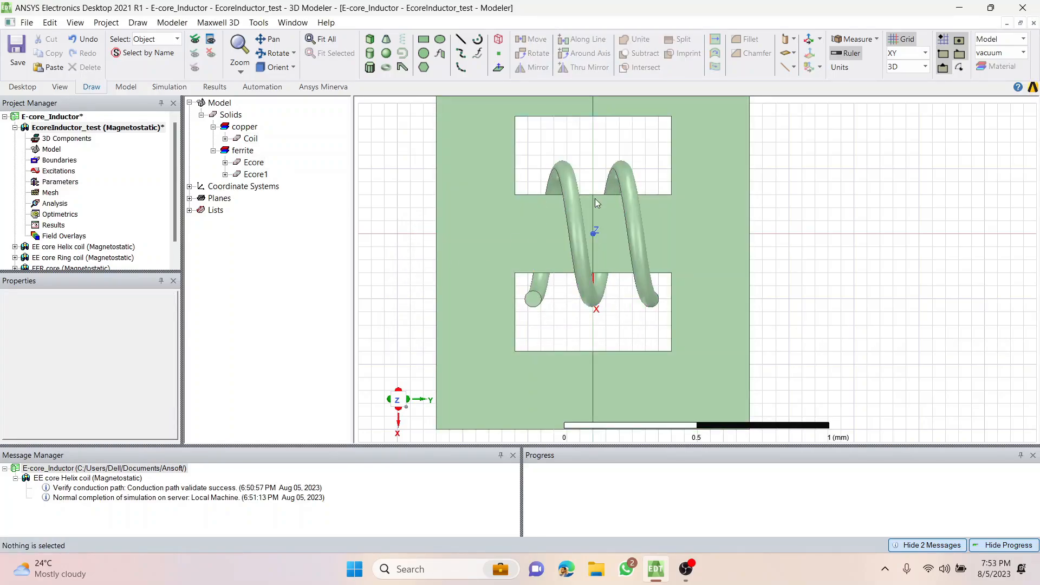
Change the display colour of the coil to dark red.
left_click(574, 204)
left_click(60, 413)
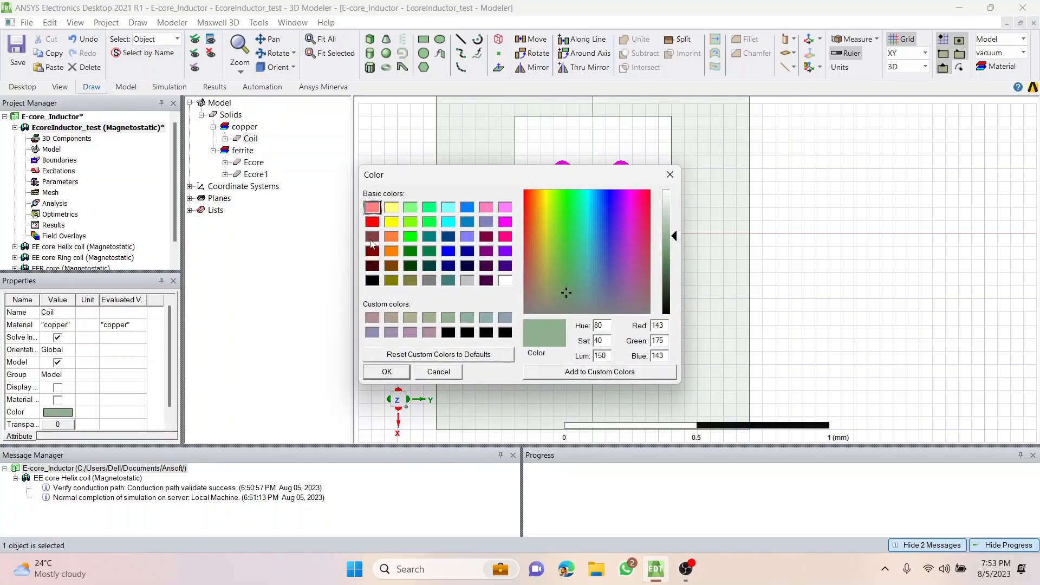
left_click(373, 250)
left_click(387, 371)
left_click(404, 270)
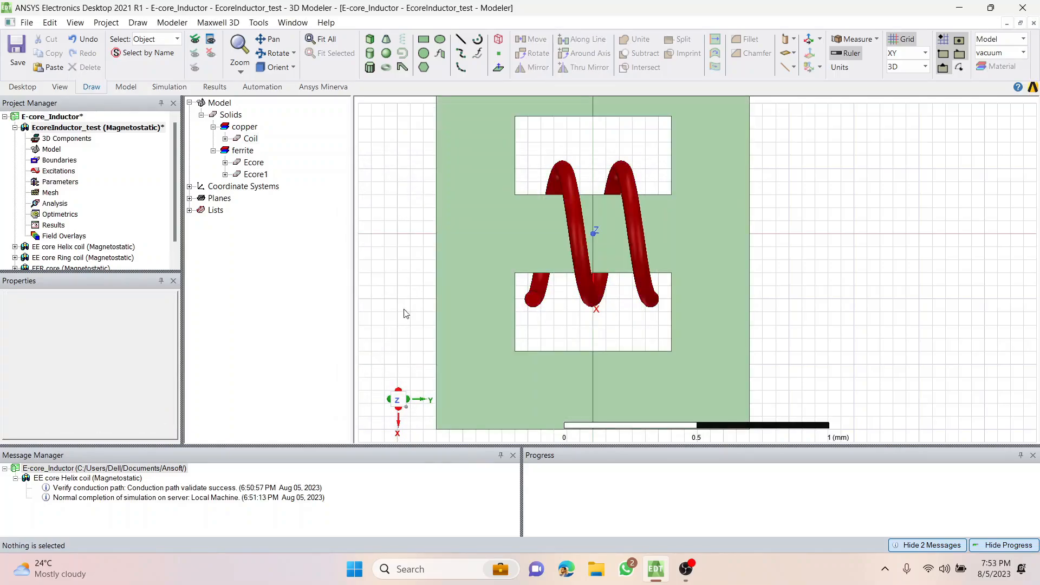
left_click(1035, 572)
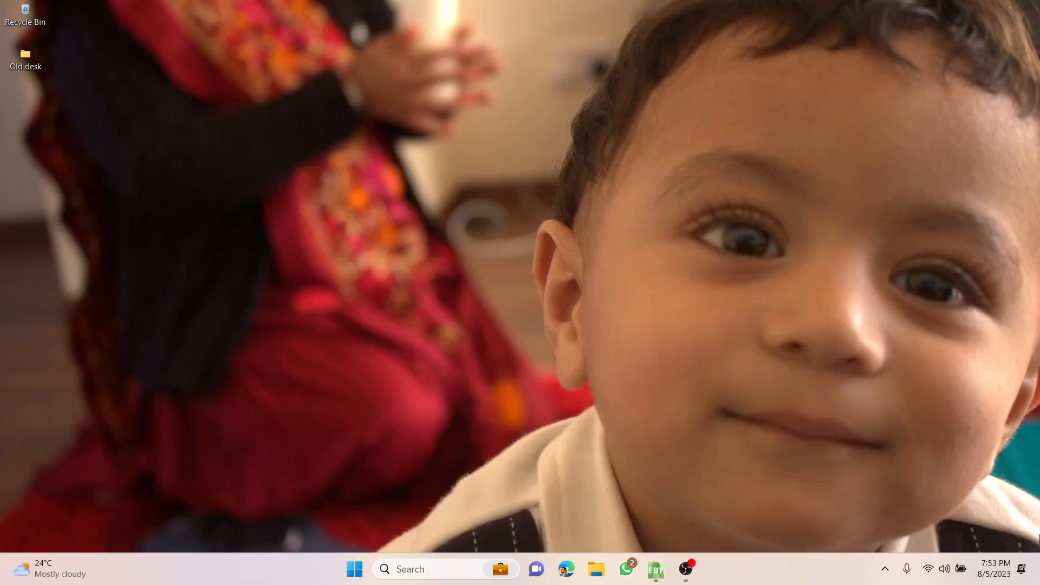
left_click(656, 569)
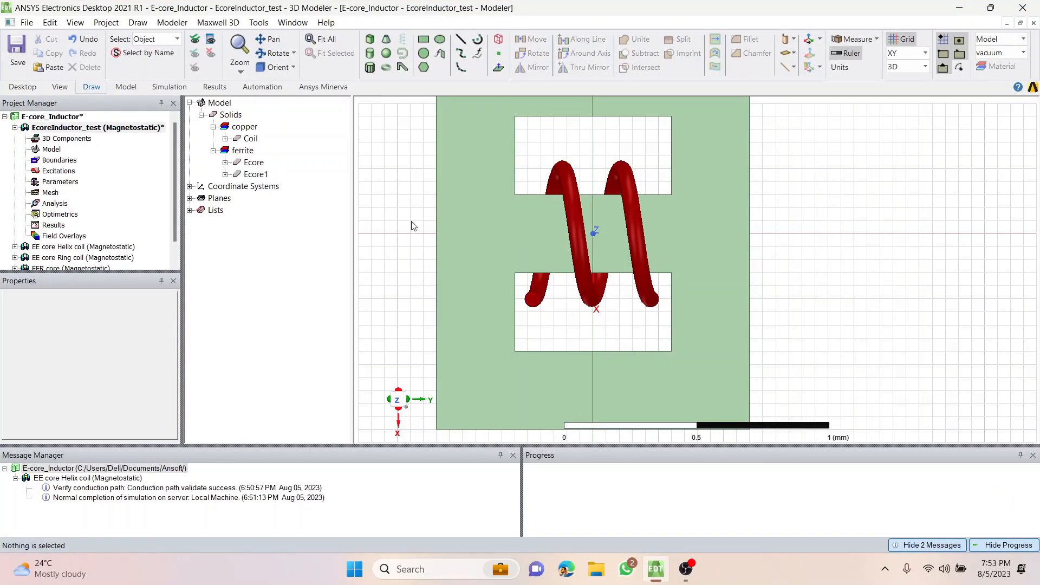
Create a vacuum box around the core starting at (-1, -1, 0) mm, sized 2 mm in X, 2.1 mm in Y and 5 mm in Z.
scroll(413, 226, "down", 2)
left_click_drag(390, 148, 487, 187, "shift")
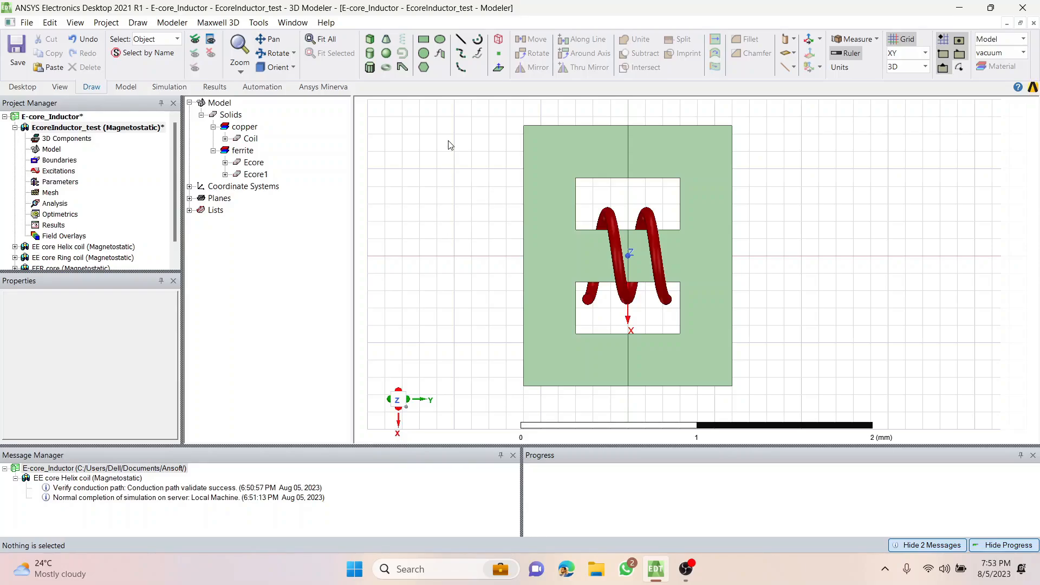
mouse_move(475, 175)
left_mouse_down("shift")
mouse_move(525, 231)
mouse_move(511, 236)
left_mouse_up("shift")
scroll(499, 195, "down", 2)
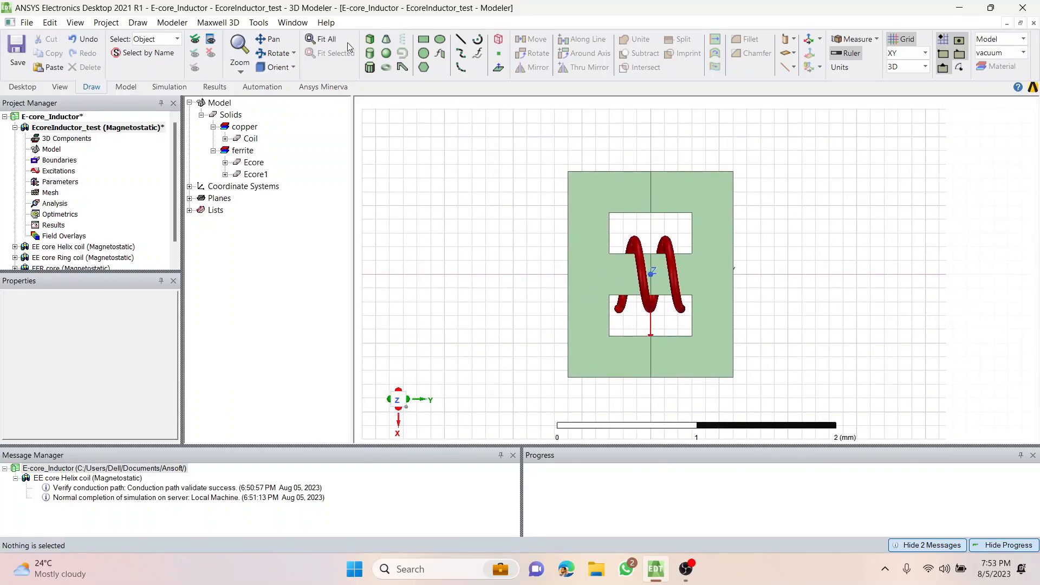
left_click(370, 40)
left_click(513, 137)
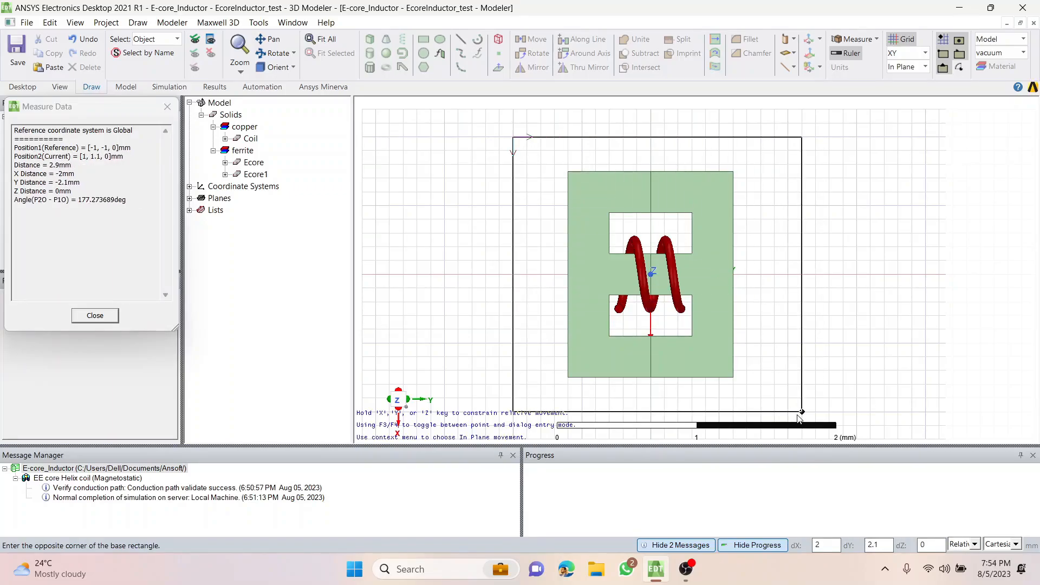
left_click(802, 412)
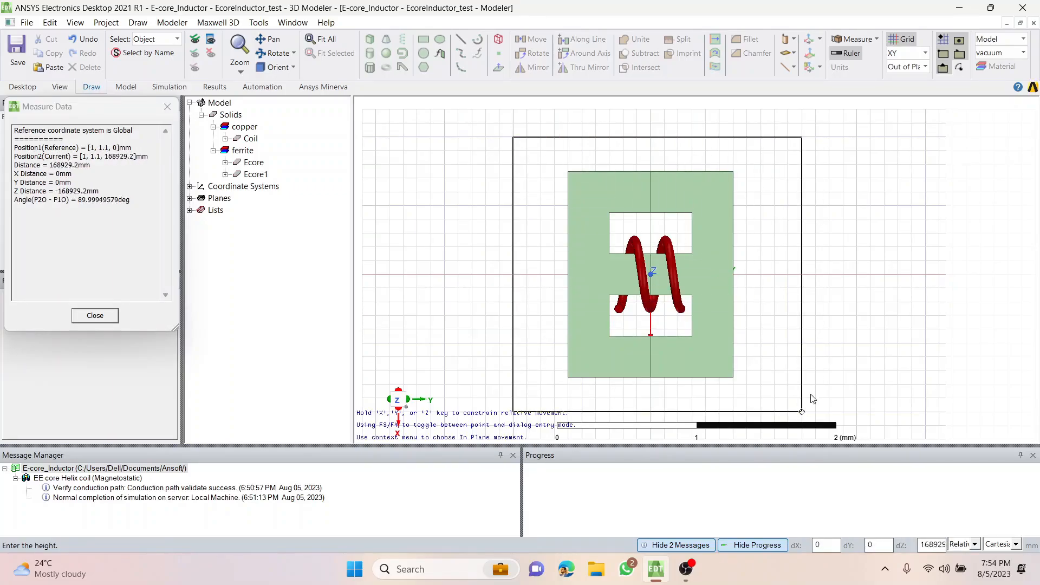
key("Tab")
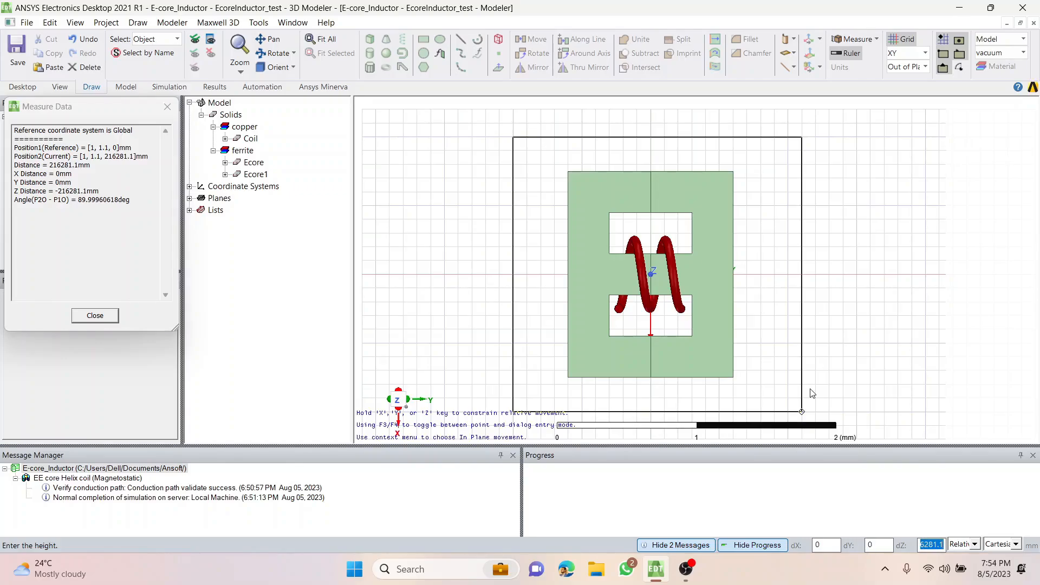
type("5")
key("Return")
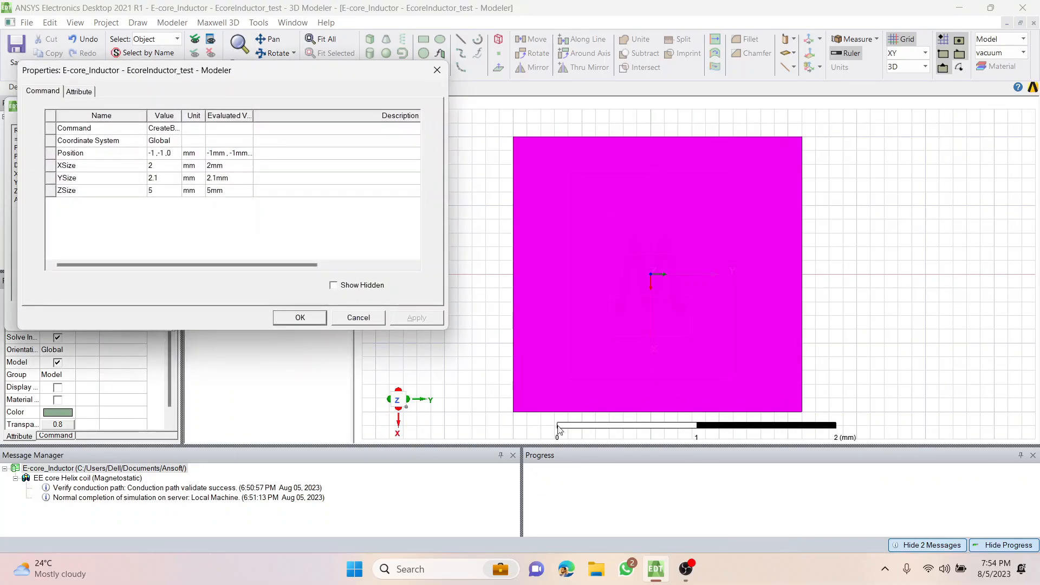
left_click(316, 320)
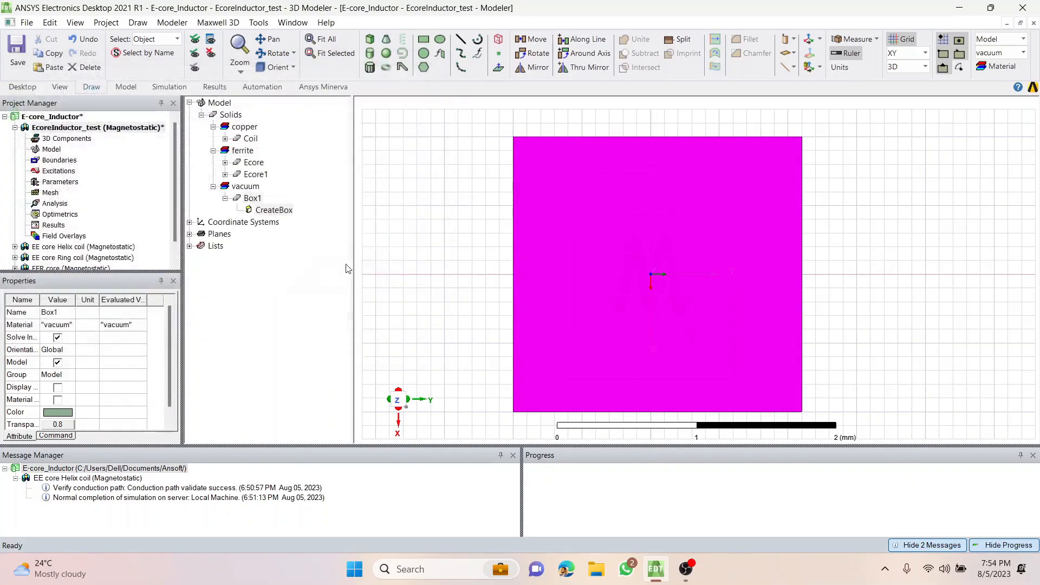
View the model from the front (-X) and set the vacuum box's Z size to 2 mm.
left_click(278, 67)
left_click(297, 140)
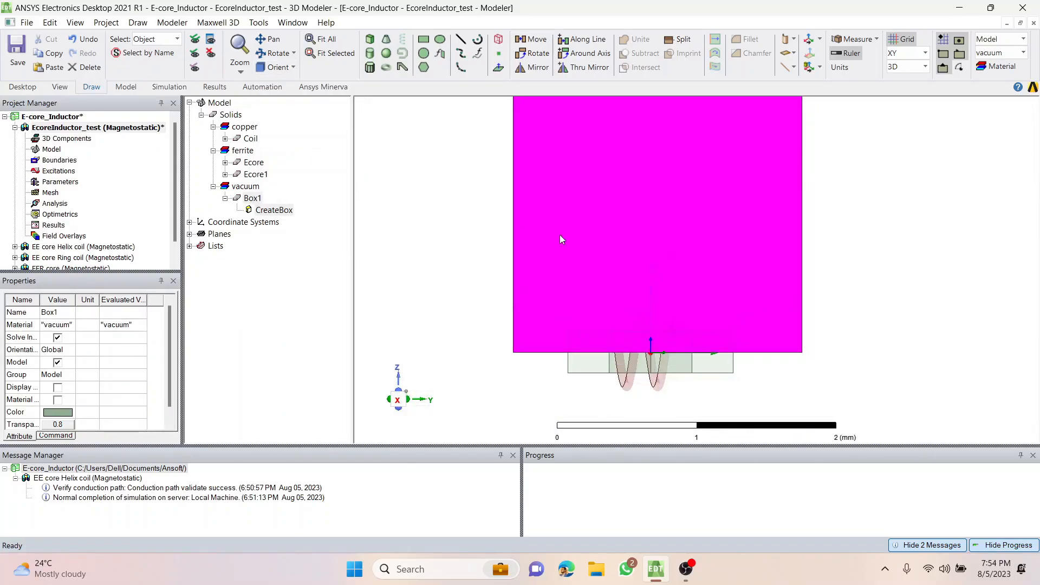
scroll(498, 222, "down", 4)
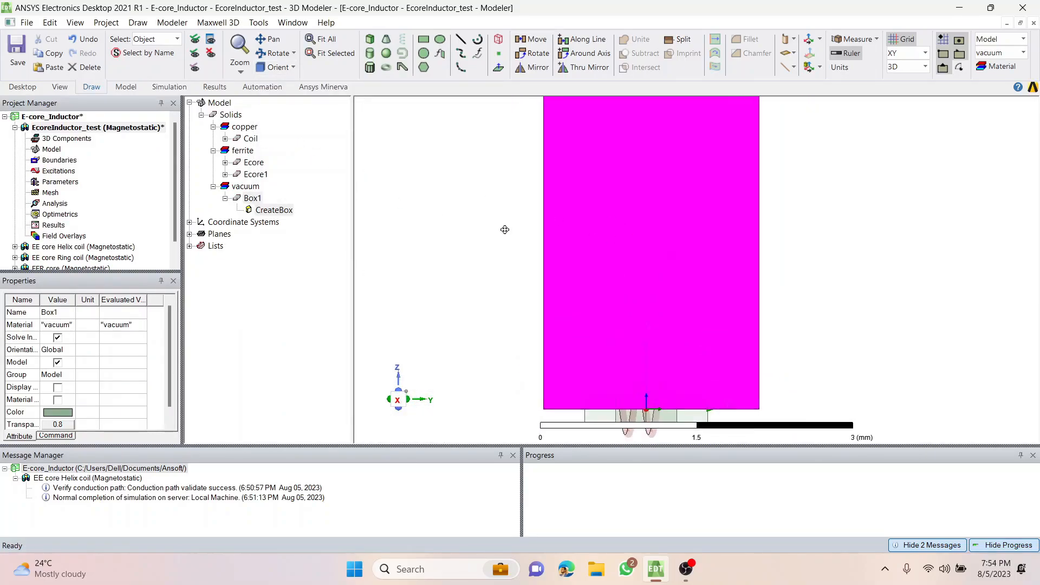
left_click_drag(486, 164, 546, 235, "shift")
left_click(644, 235)
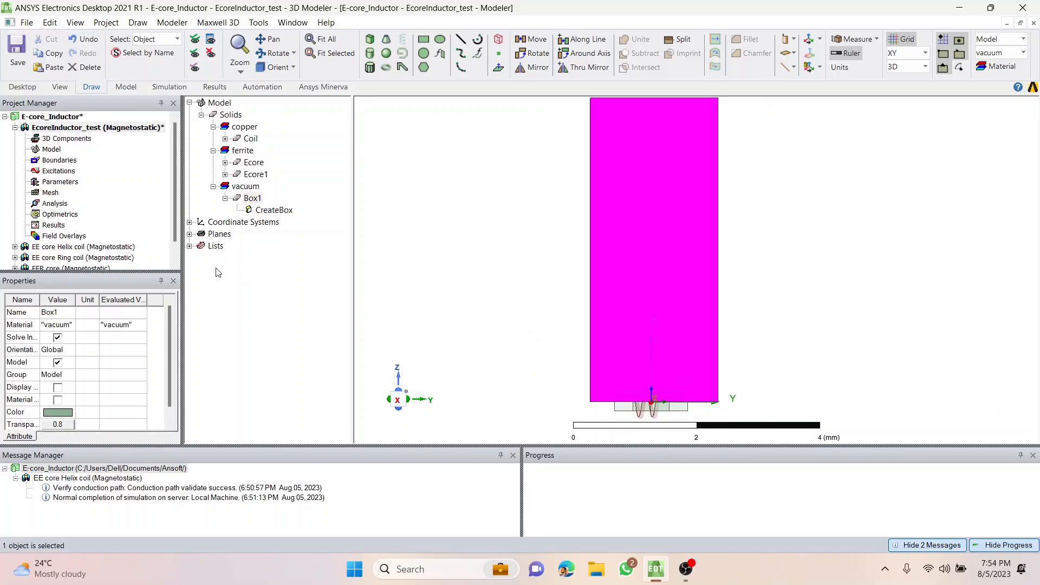
left_click(270, 212)
left_click(82, 375)
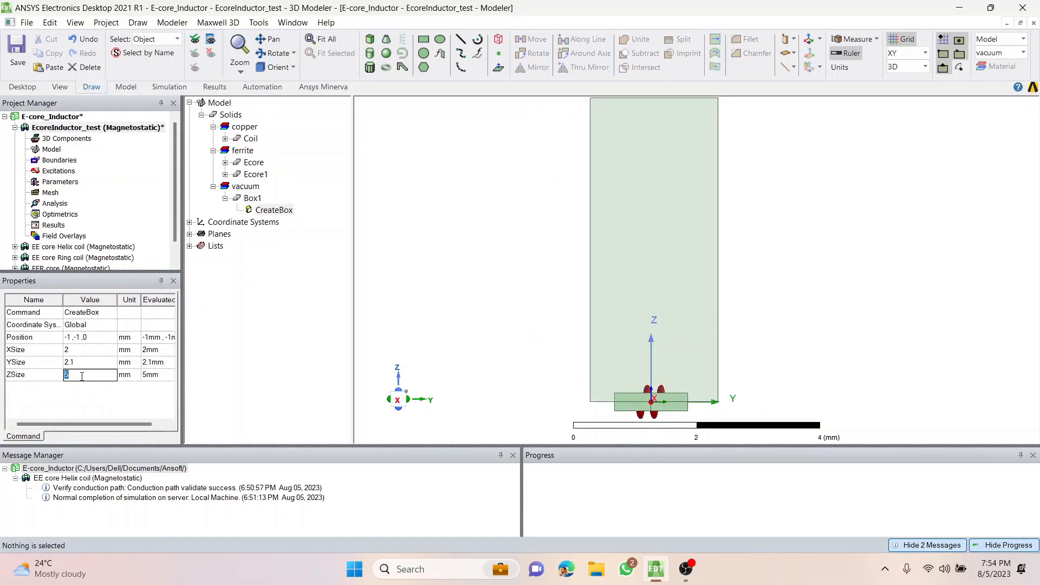
key("Return")
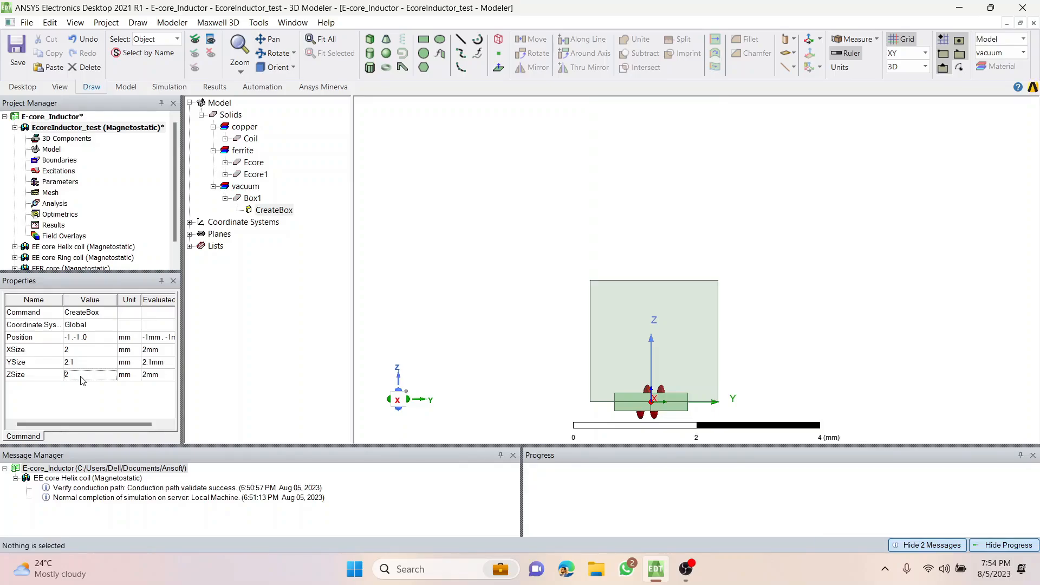
left_click(496, 268)
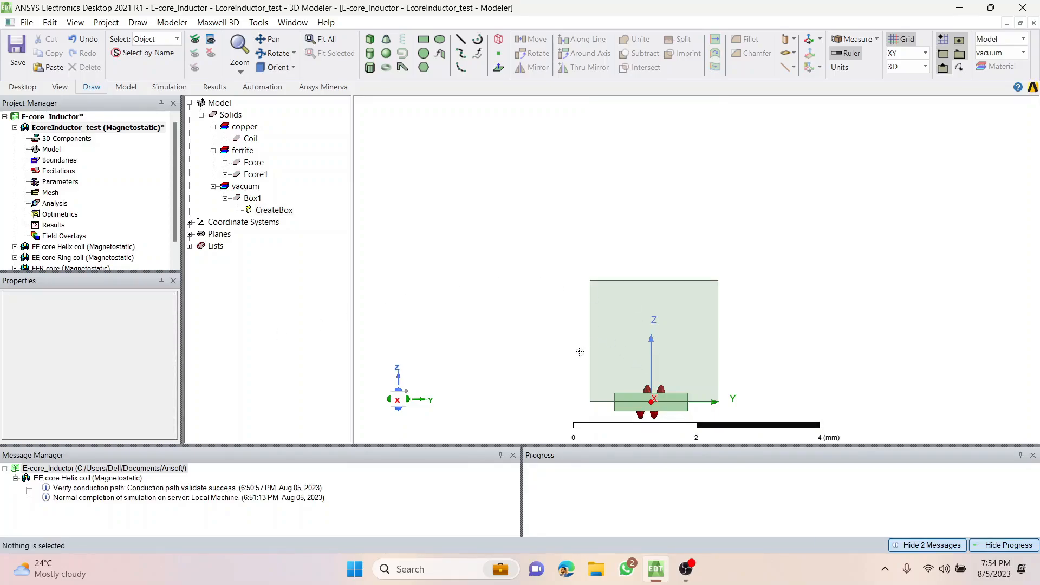
Set the vacuum box's position to (-1, -1, -1) mm so it is centred vertically on the core.
left_click_drag(580, 352, 586, 297, "shift")
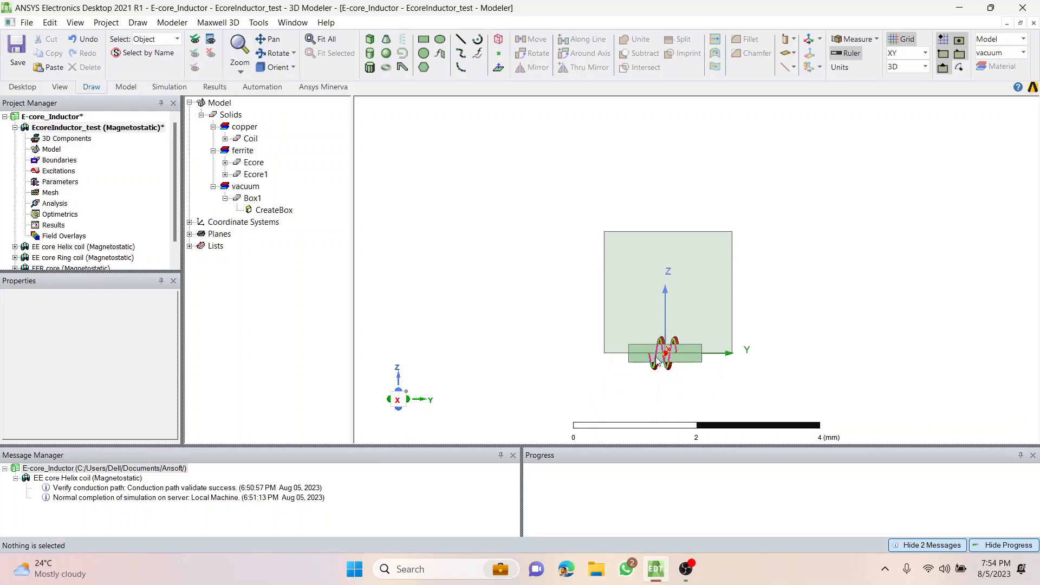
left_click(623, 262)
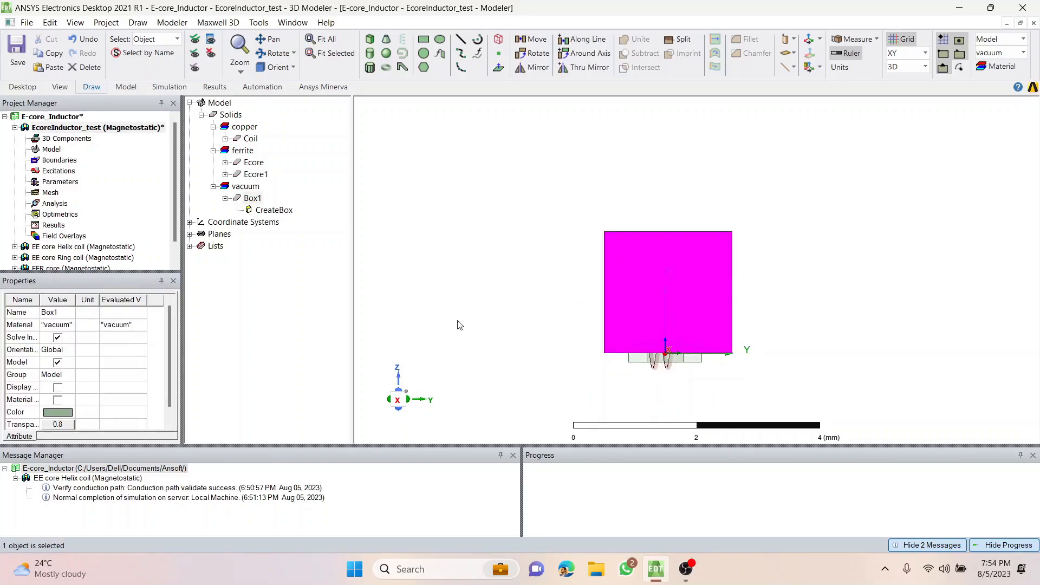
left_click(253, 198)
left_click(257, 199)
left_click(267, 212)
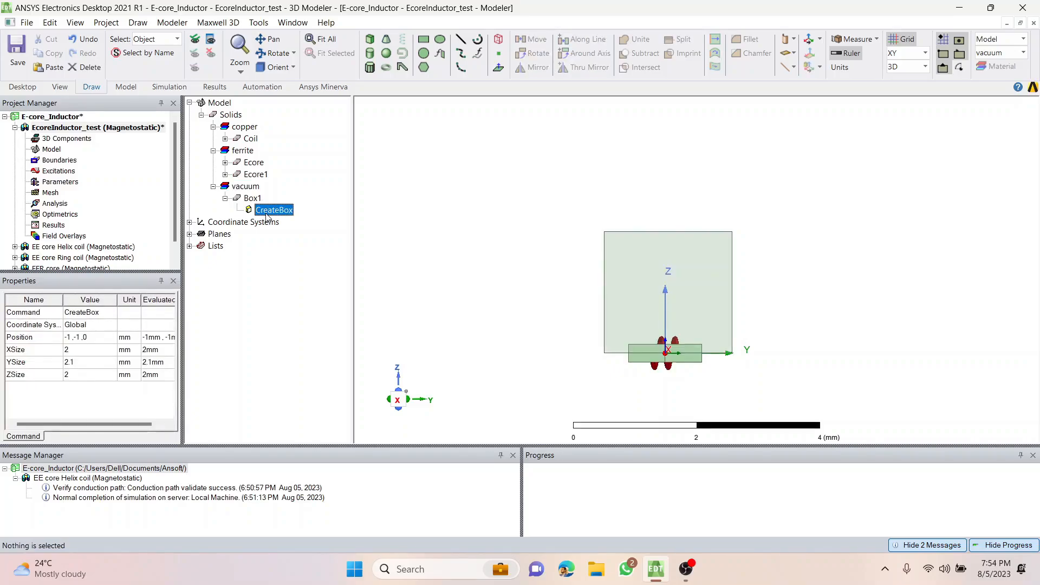
left_click(101, 337)
left_click(102, 337)
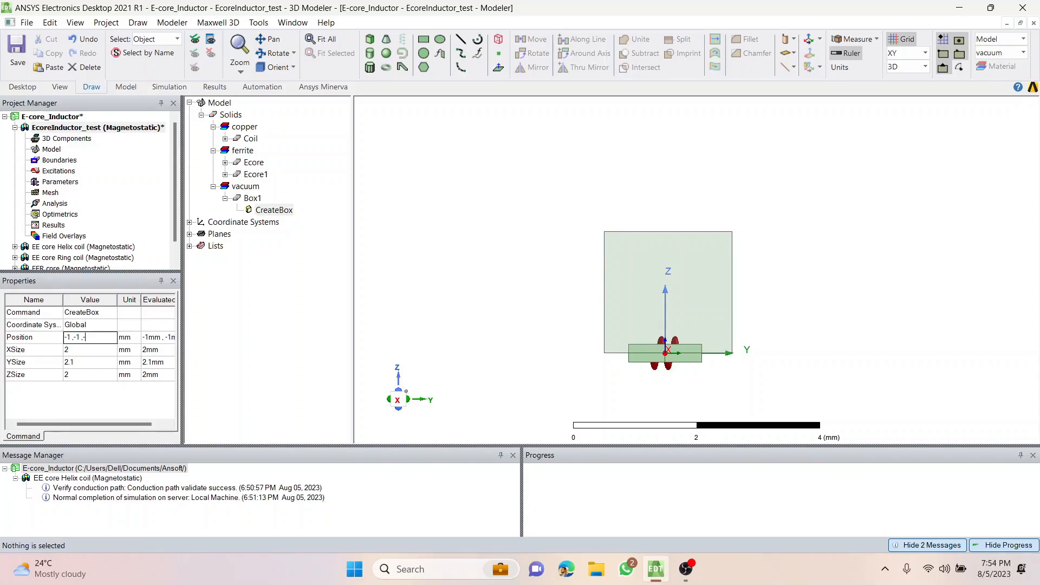
type("1")
key("Return")
left_click(511, 283)
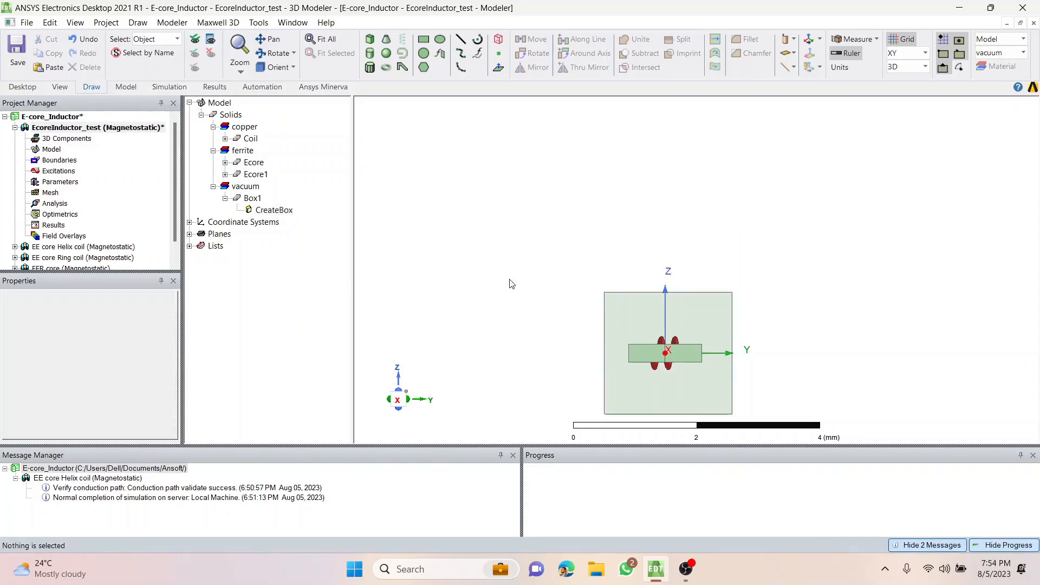
Examine from the front and at an angle how the vacuum box encloses the core and coil.
left_click_drag(580, 343, 574, 304, "shift")
scroll(662, 324, "up", 5)
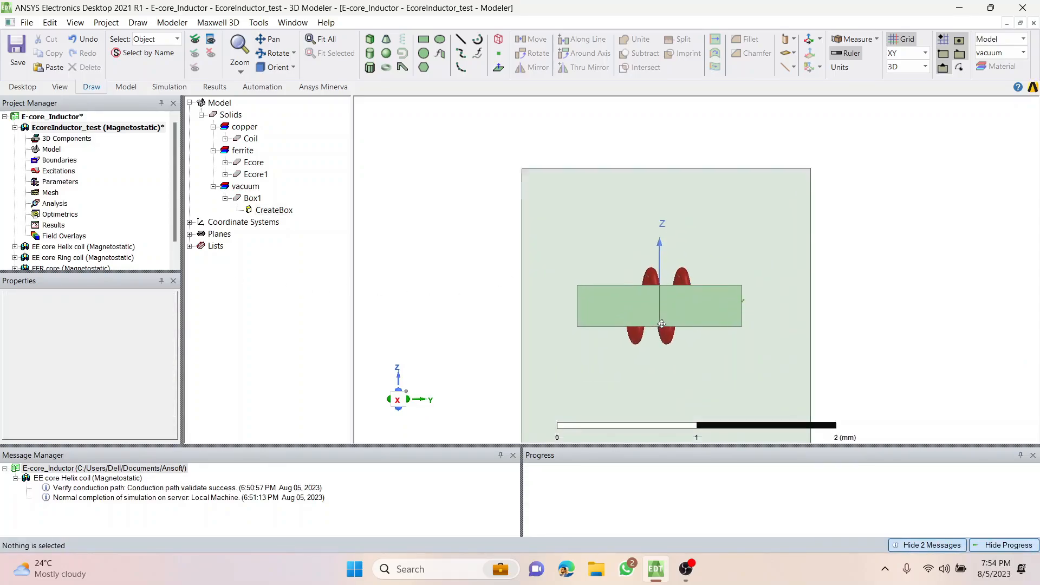
scroll(662, 324, "down", 2)
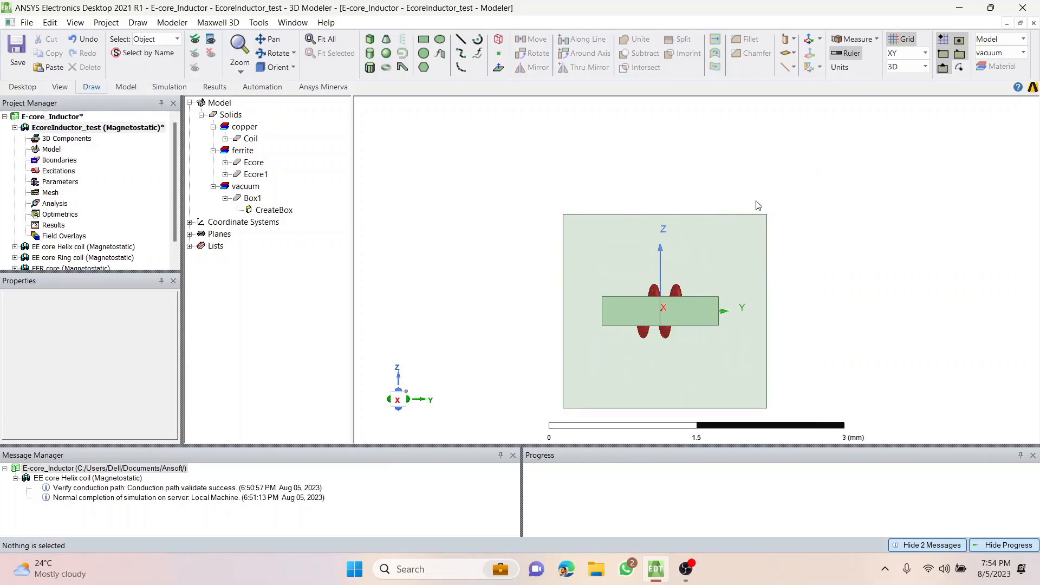
mouse_move(808, 275)
left_mouse_down("alt")
mouse_move(818, 376)
mouse_move(804, 280)
left_mouse_up("alt")
left_click_drag(805, 353, 831, 341)
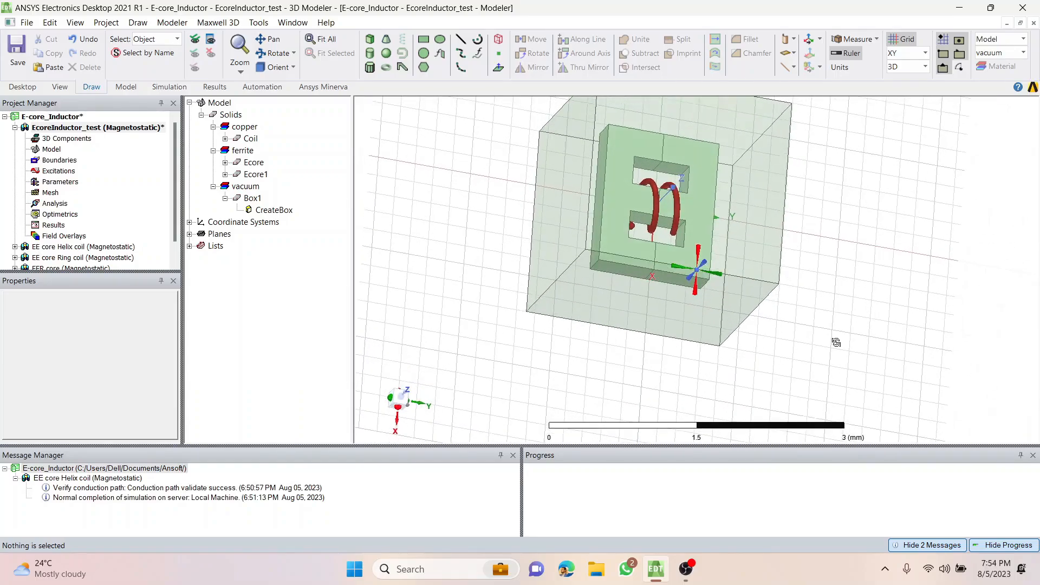
left_click_drag(831, 237, 746, 339)
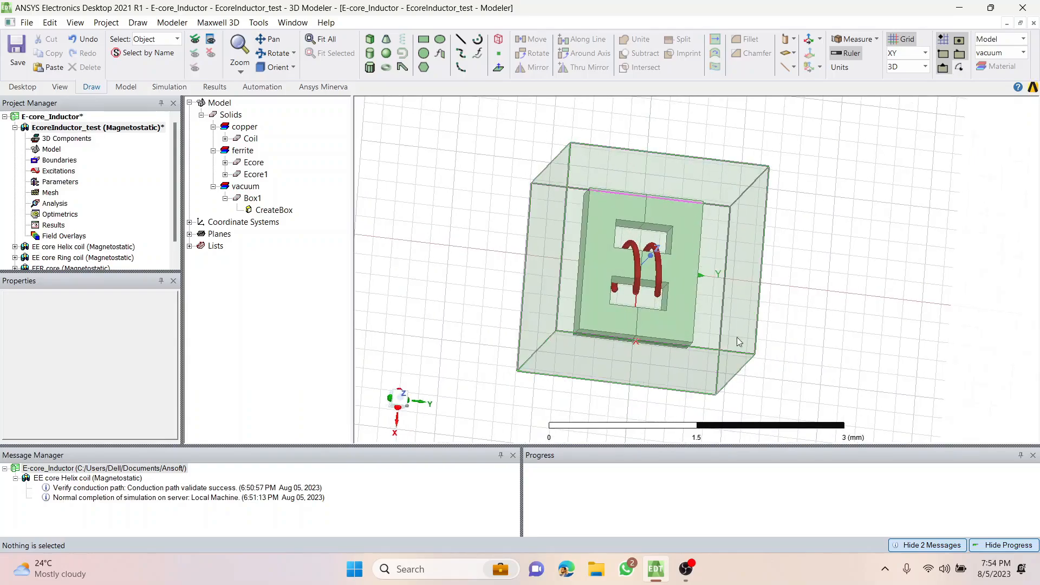
Look at the Boundaries and Excitations entries of the EcoreInductor_test design.
left_click(57, 162)
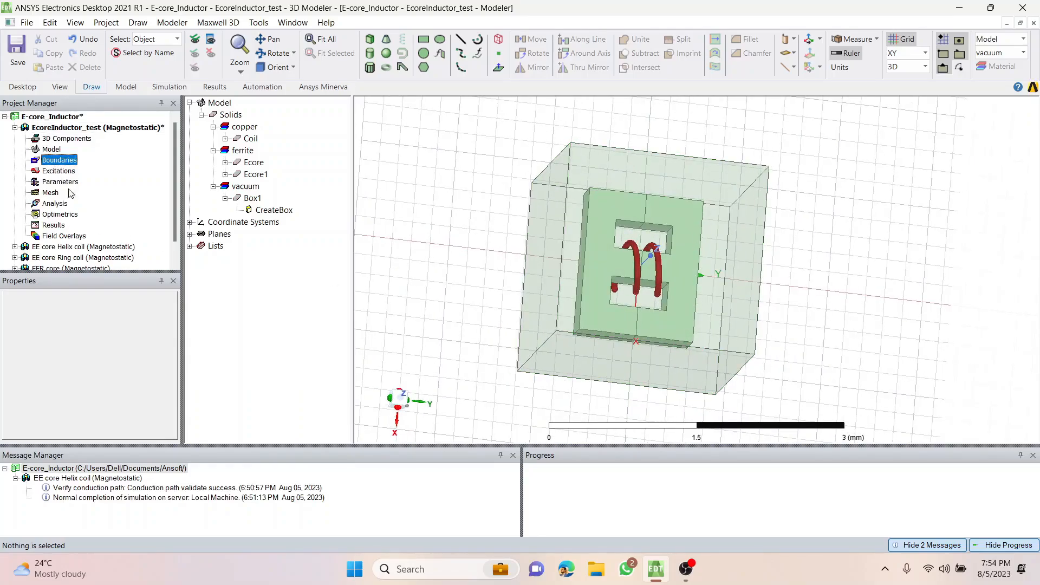
left_click(463, 237)
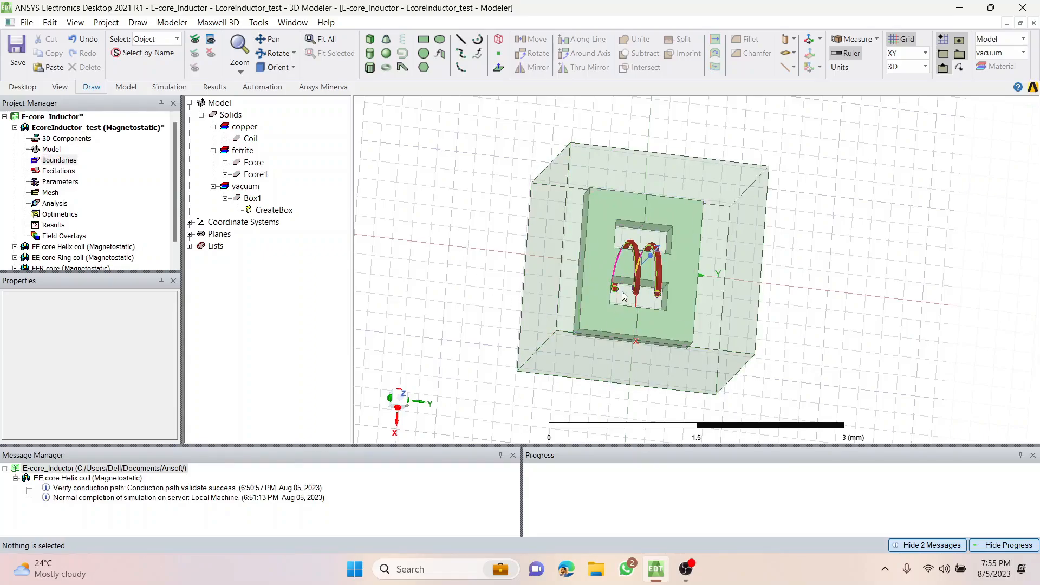
left_click(57, 172)
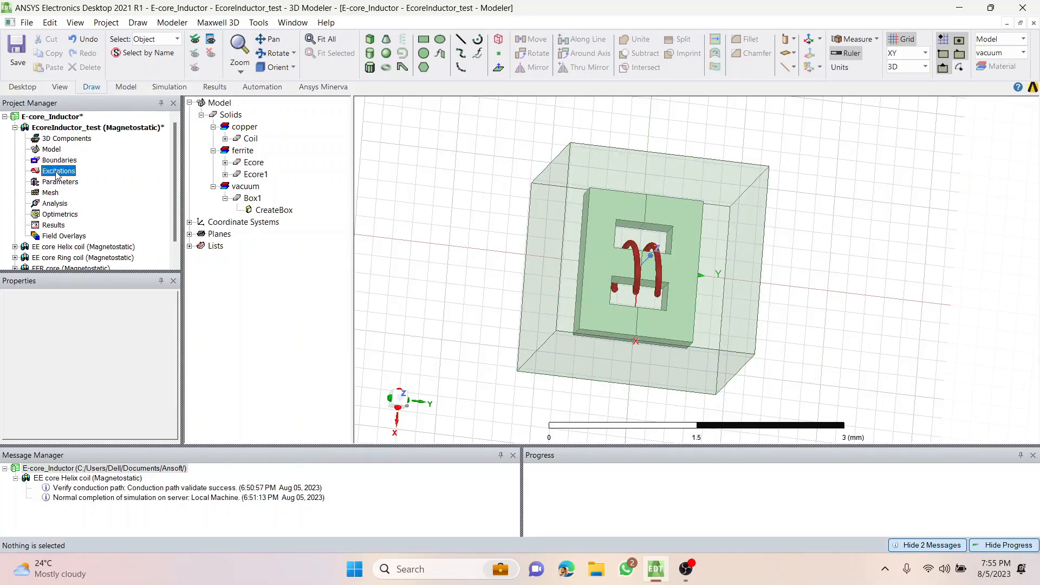
Hide the vacuum box Box1 in the view so the core and coil inside it are exposed.
scroll(620, 295, "up", 2)
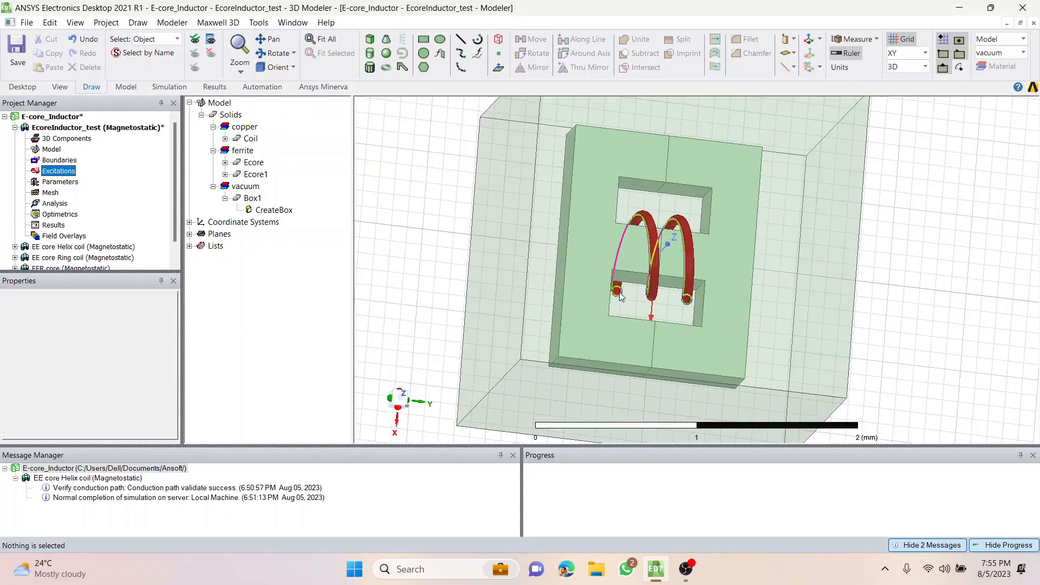
middle_click_drag(580, 320, 650, 325)
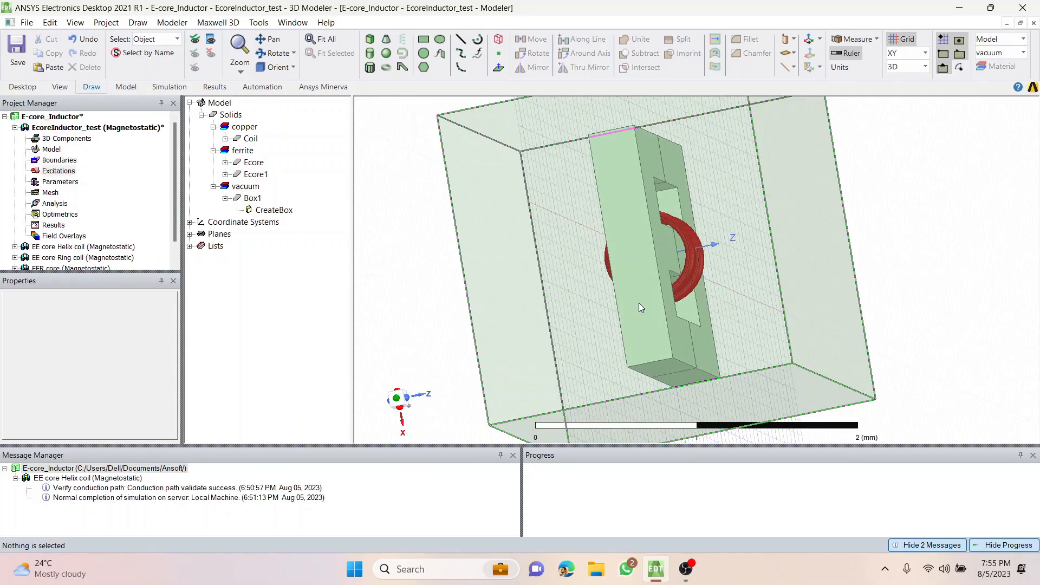
middle_click_drag(773, 293, 680, 307)
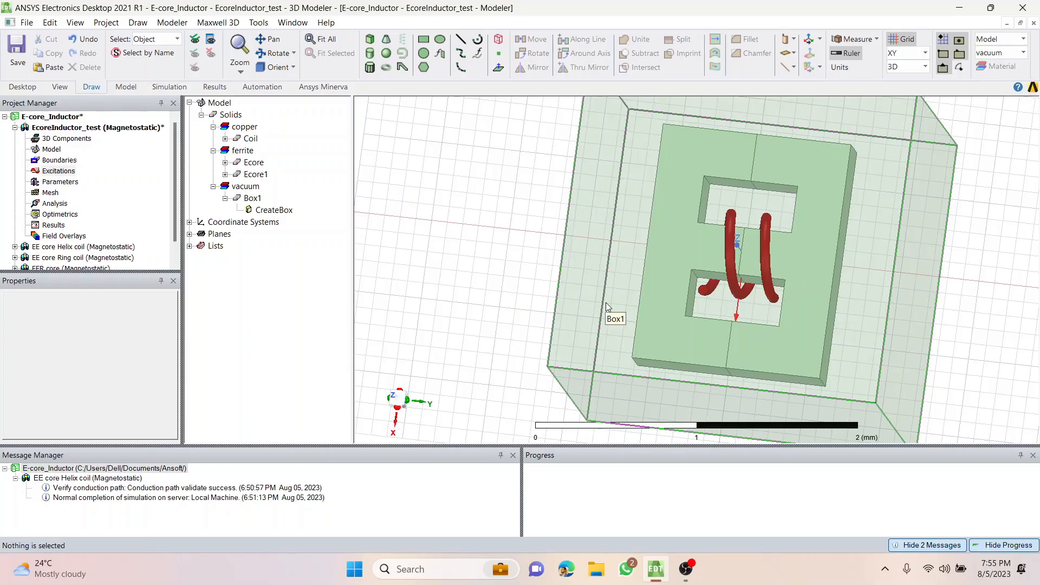
left_click(597, 172)
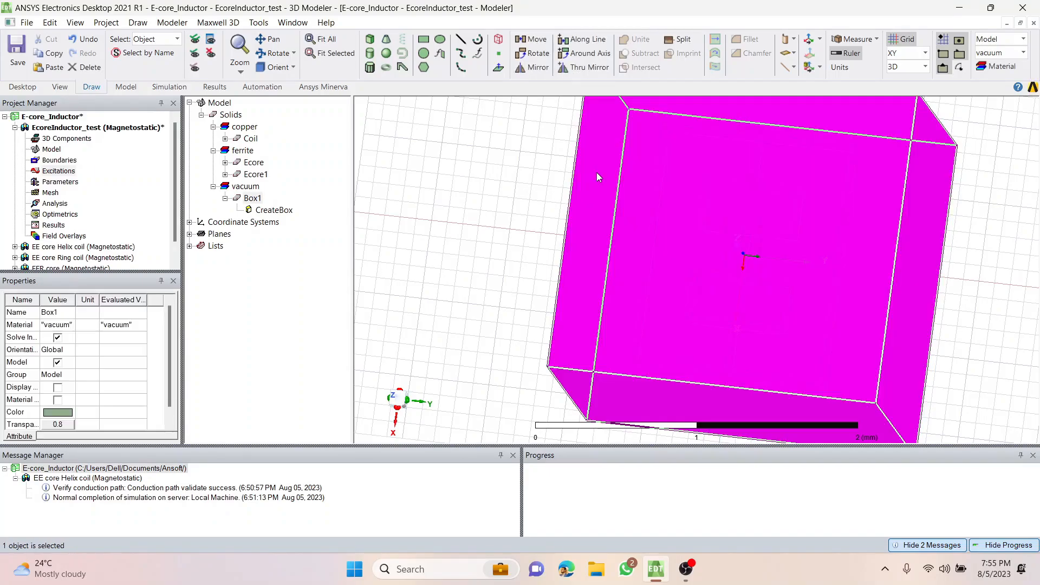
left_click(212, 53)
Switch the selection mode to Face and select the coil's end face on the negative Y side.
scroll(724, 282, "up", 3)
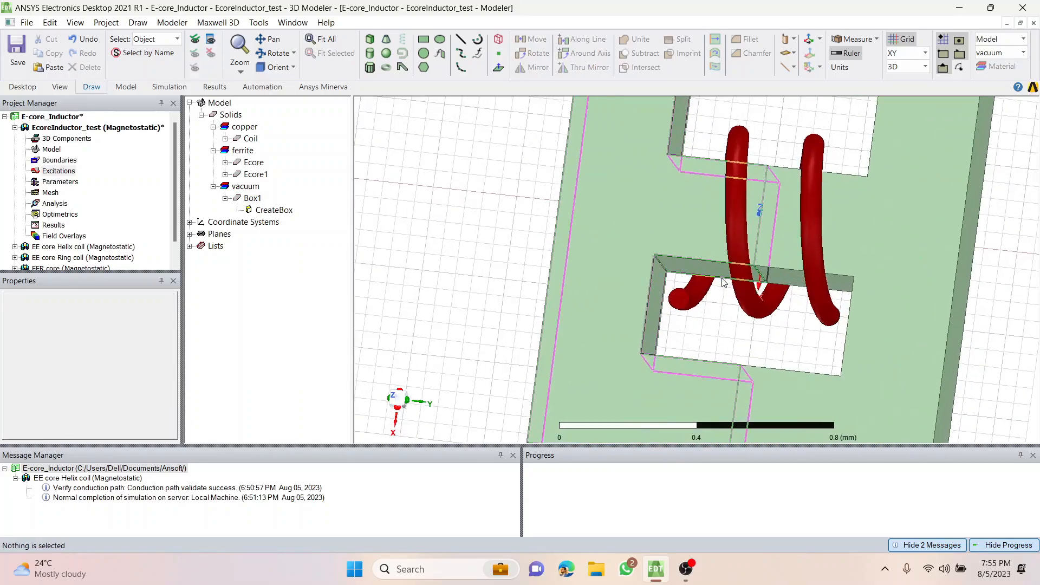
left_click_drag(724, 282, 680, 304, "alt")
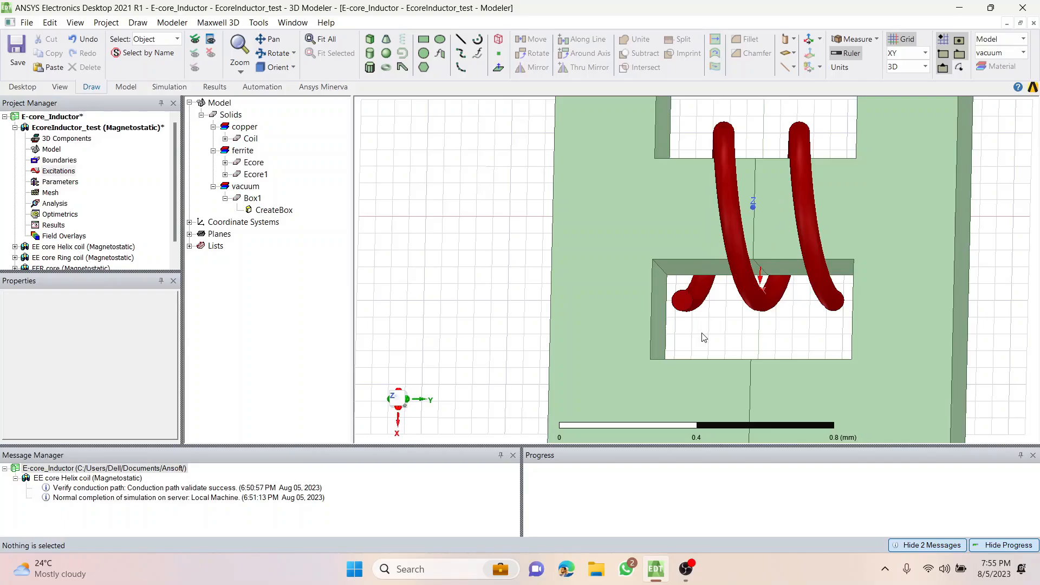
left_click(162, 39)
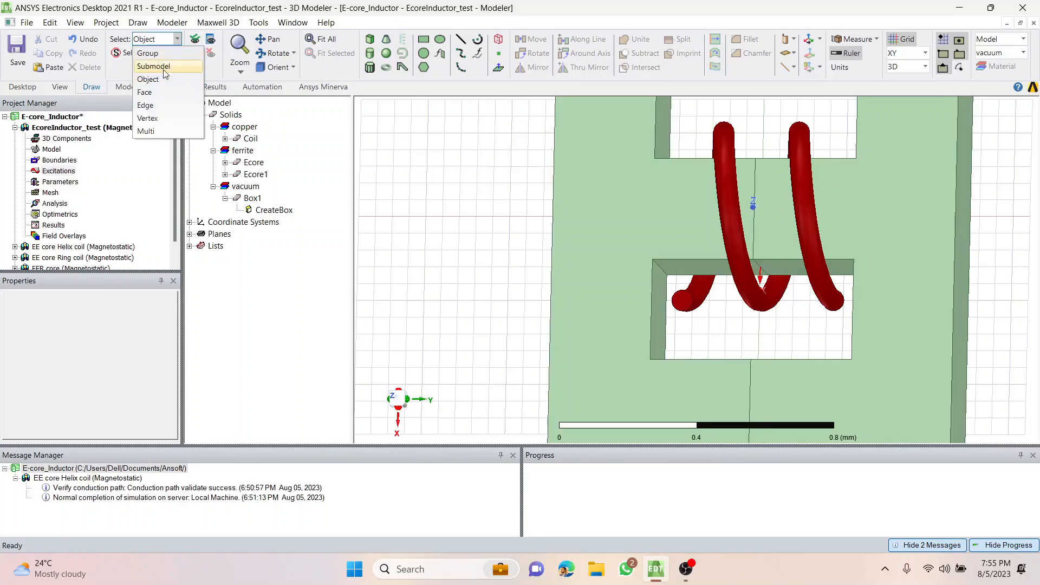
left_click(165, 93)
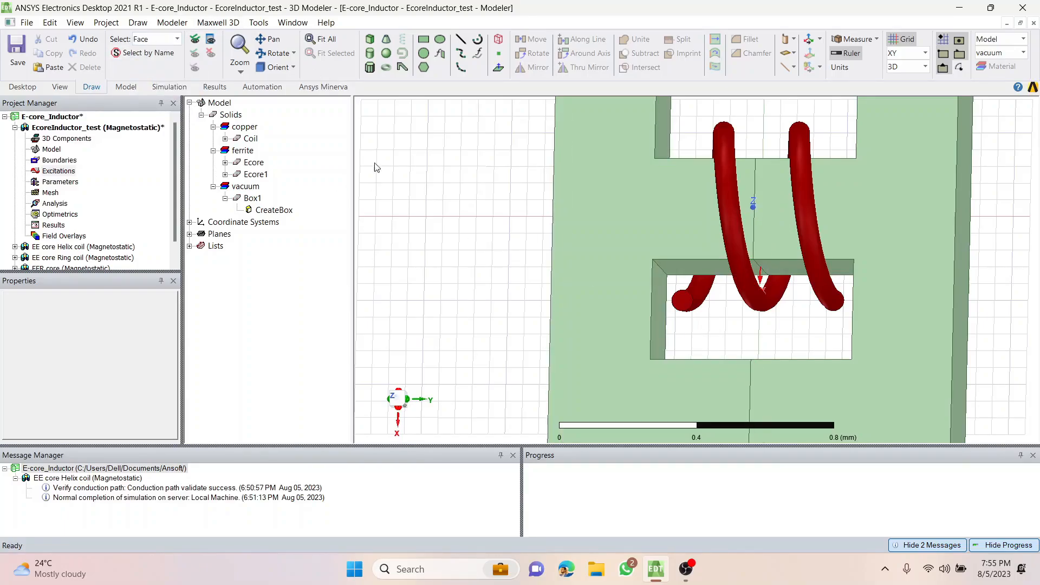
key("e")
key("f")
left_click(682, 300)
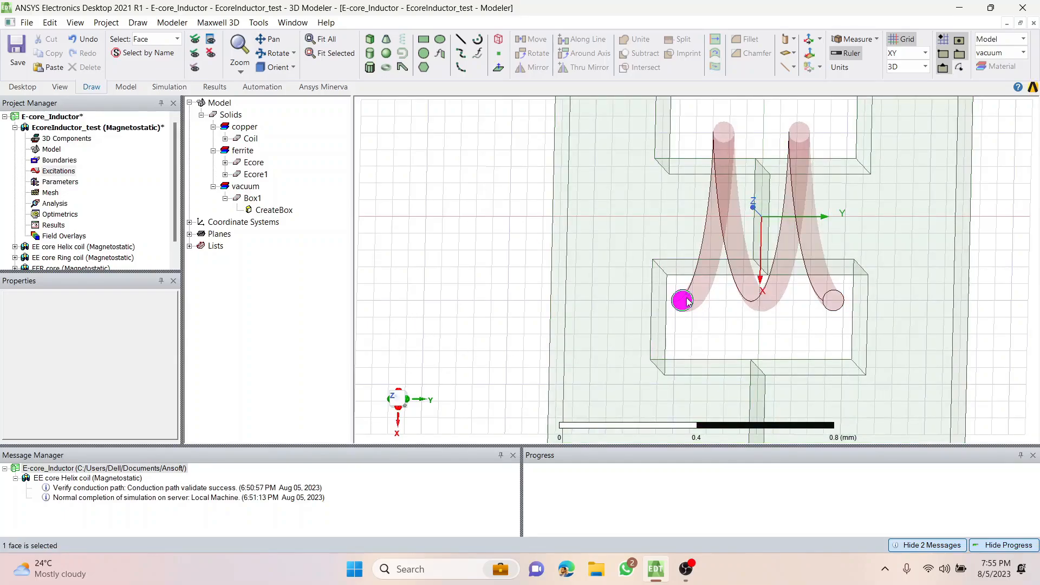
Examine both end faces of the coil from opposite sides and up close, and clear the face selection.
scroll(687, 298, "up", 2)
mouse_move(735, 322)
middle_mouse_down()
mouse_move(745, 322)
mouse_move(731, 329)
middle_mouse_up()
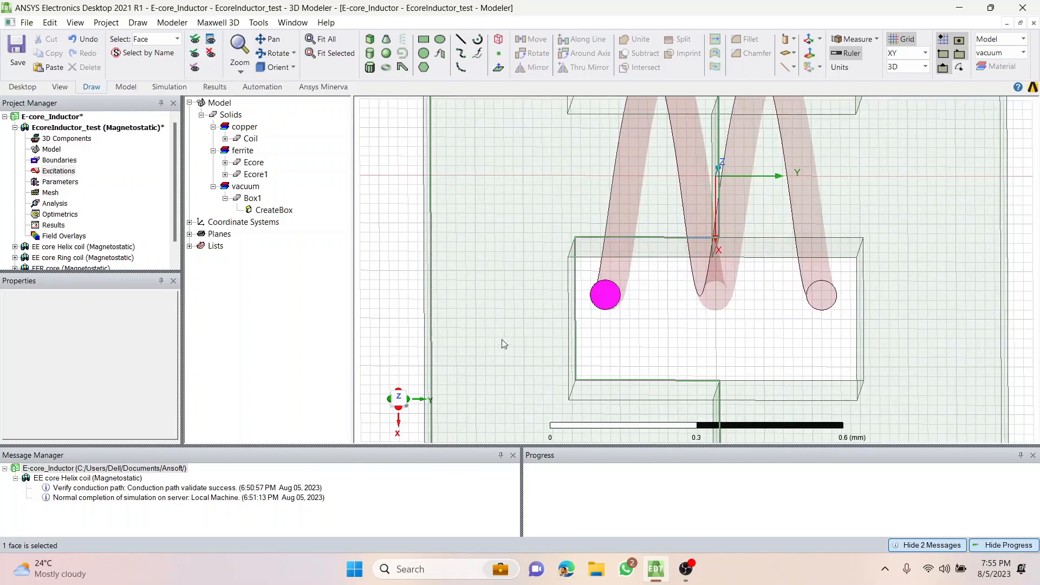
left_click(395, 297)
mouse_move(399, 288)
middle_mouse_down()
mouse_move(422, 263)
mouse_move(487, 234)
mouse_move(572, 239)
mouse_move(530, 266)
middle_mouse_up()
left_click(564, 300)
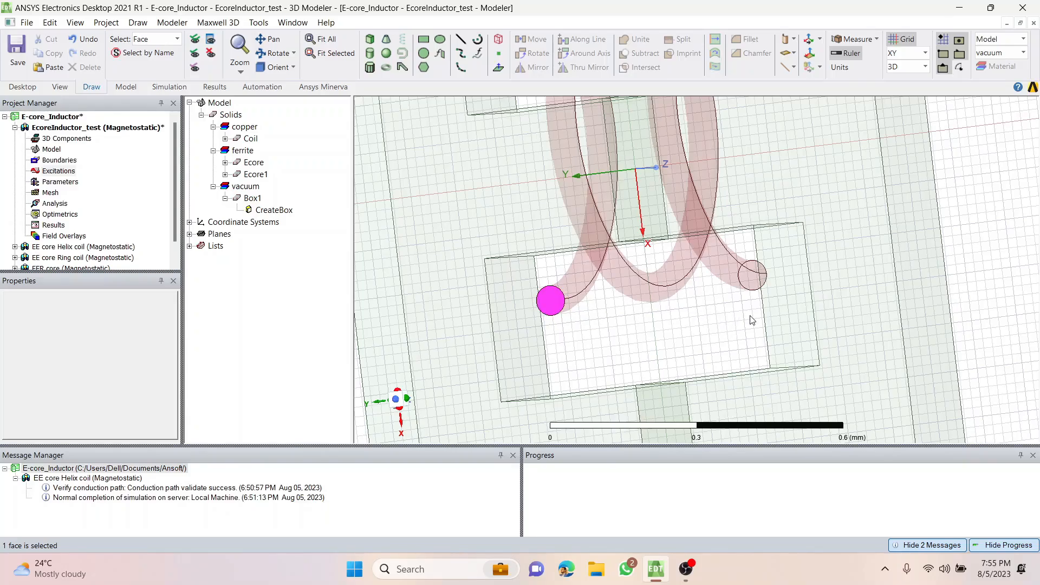
middle_click_drag(751, 320, 585, 311)
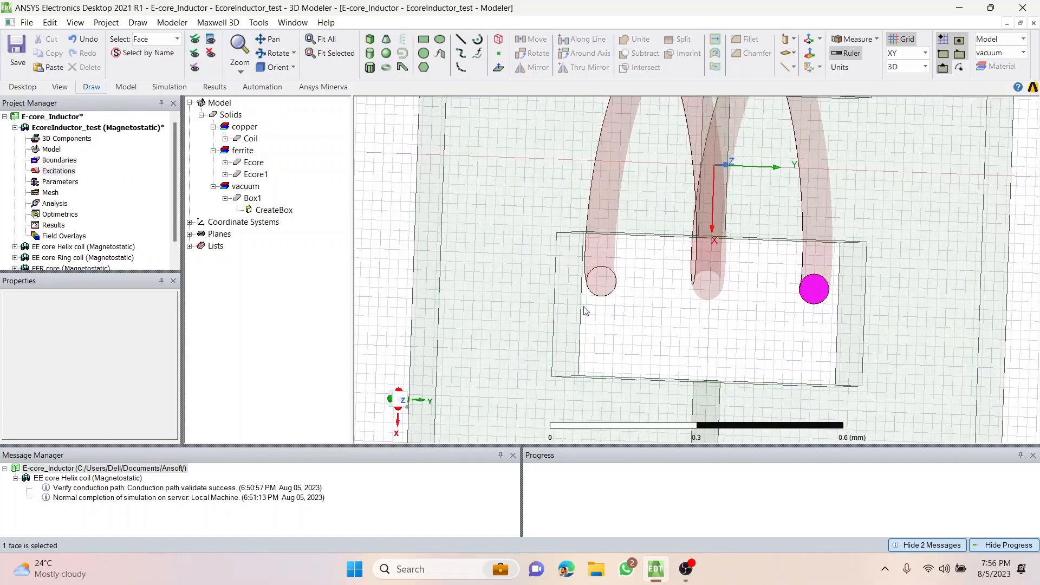
left_click(601, 282)
middle_click_drag(659, 320, 647, 310)
scroll(638, 297, "up", 2)
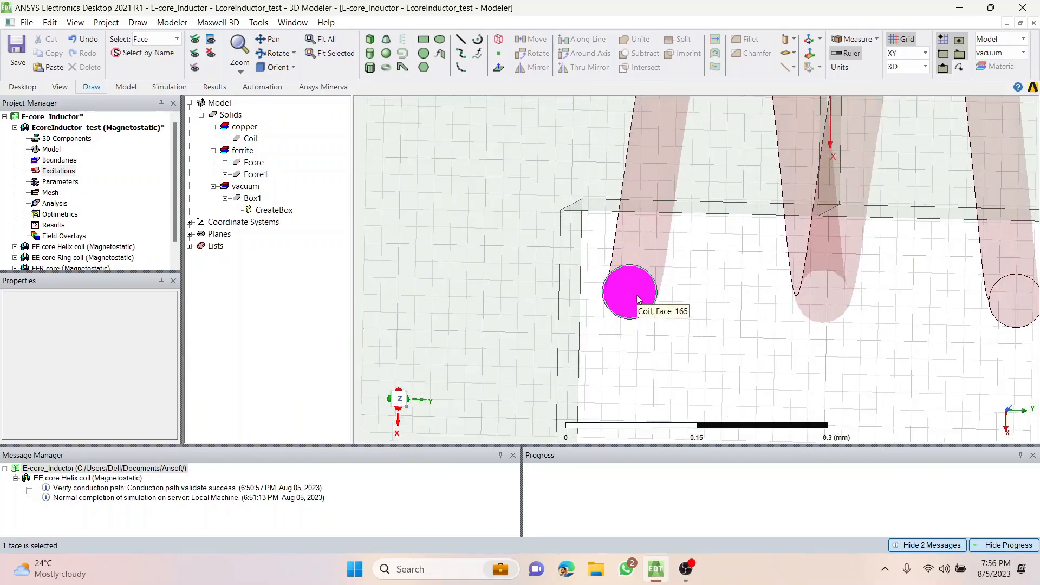
scroll(693, 301, "down", 1)
left_click(703, 286)
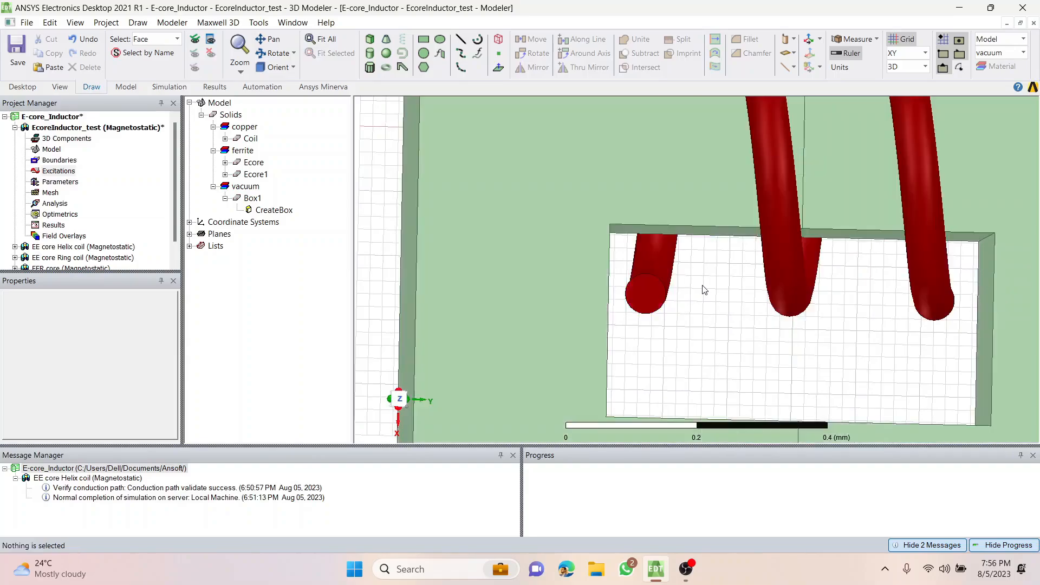
Draw a line from the centre of the coil's negative-Y end face at (0.25, -0.23, 0) mm to about (0.38, -0.06, 0) mm.
left_click(460, 40)
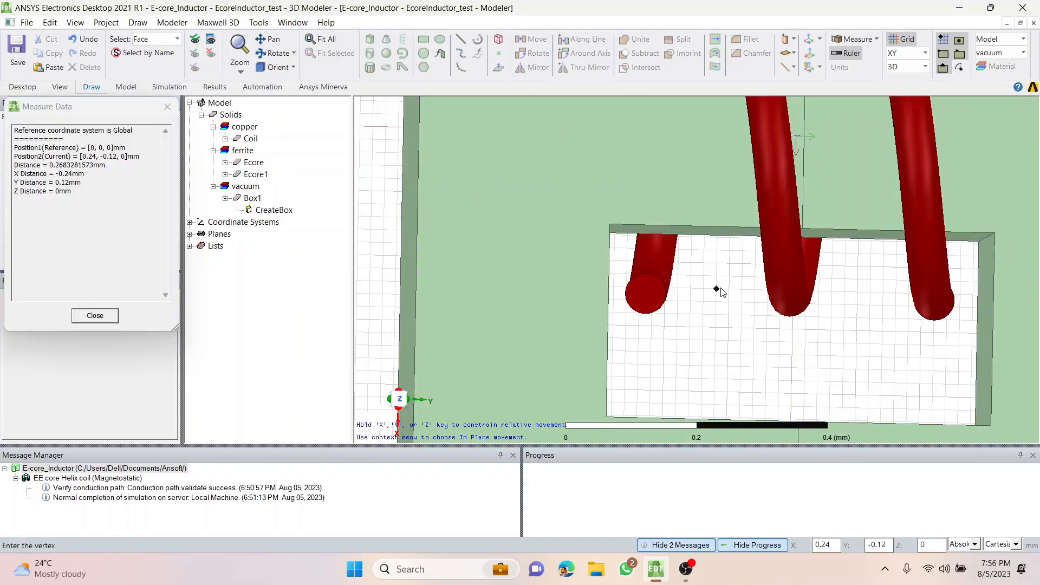
left_click(646, 294)
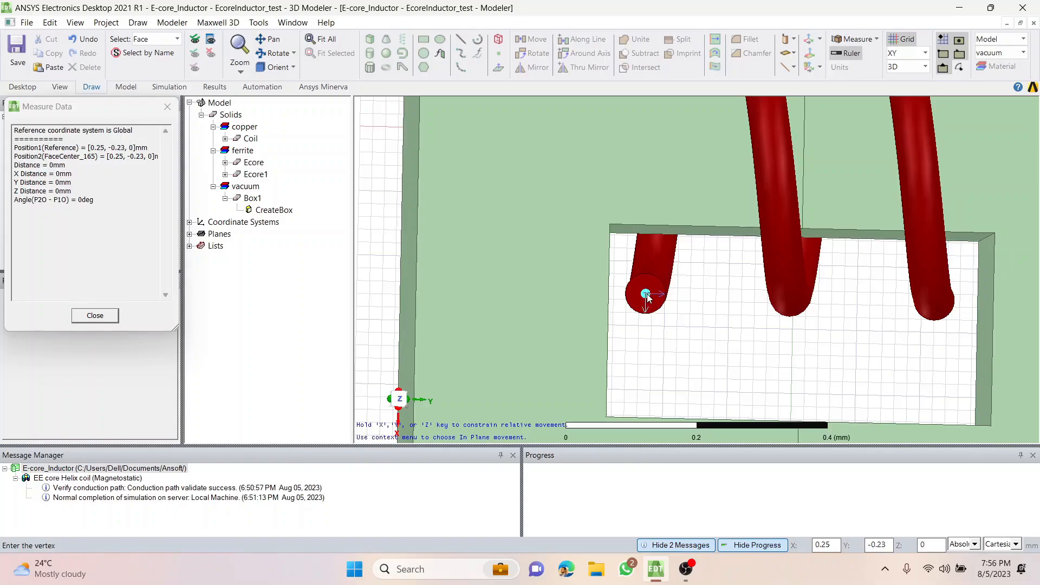
double_click(752, 381)
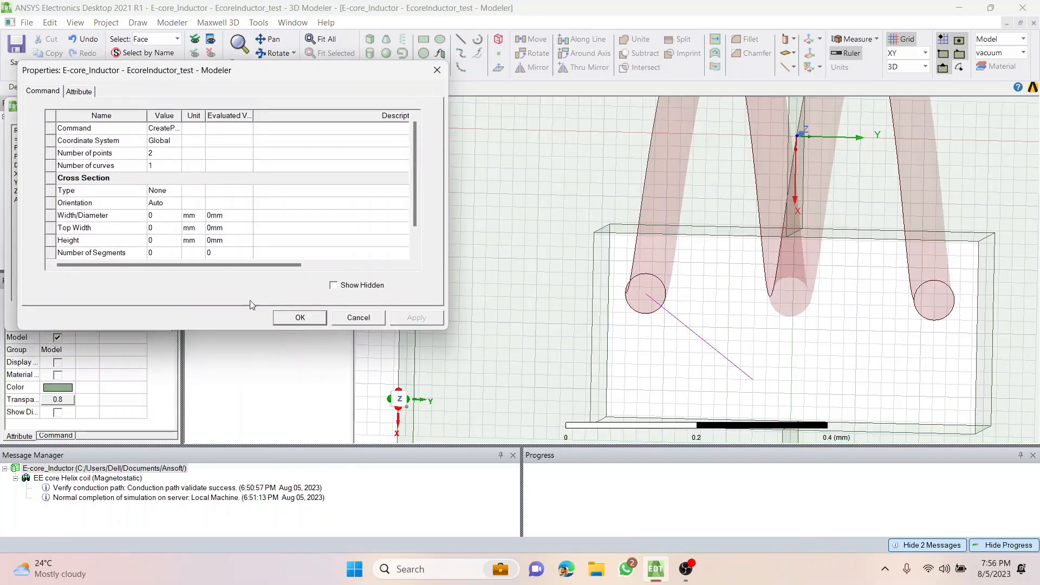
left_click_drag(196, 78, 198, 70)
scroll(169, 208, "down", 1)
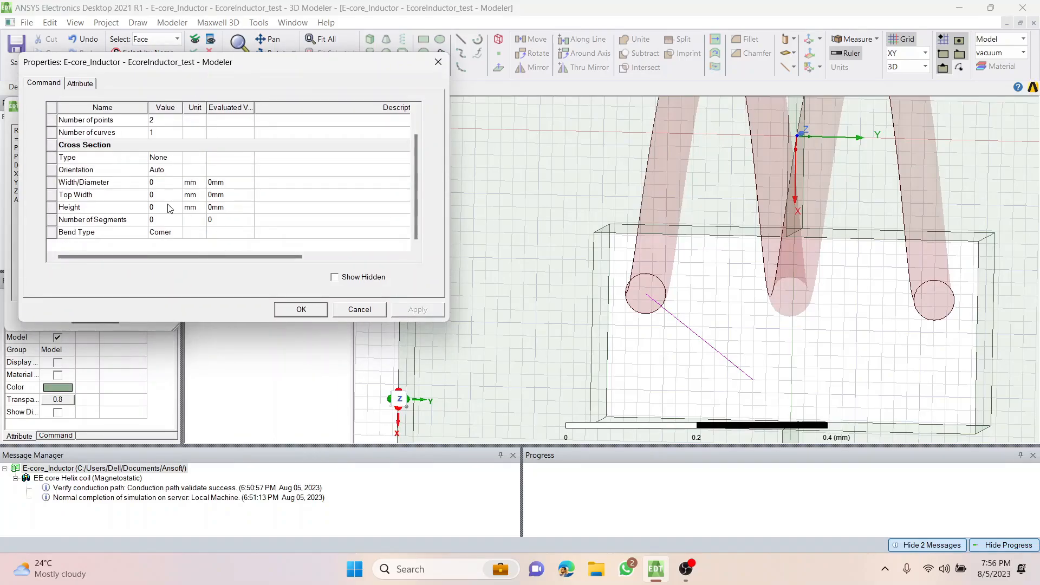
left_click(303, 311)
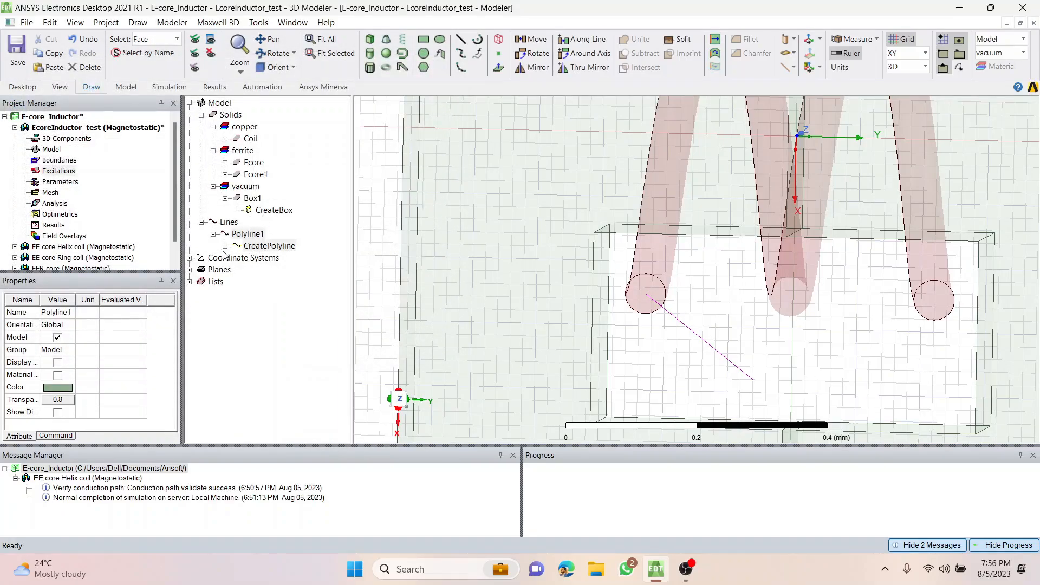
Set the second point of the line to (0.25, -0.23, 2) mm so it runs straight along Z from the coil end.
left_click(225, 246)
left_click(274, 257)
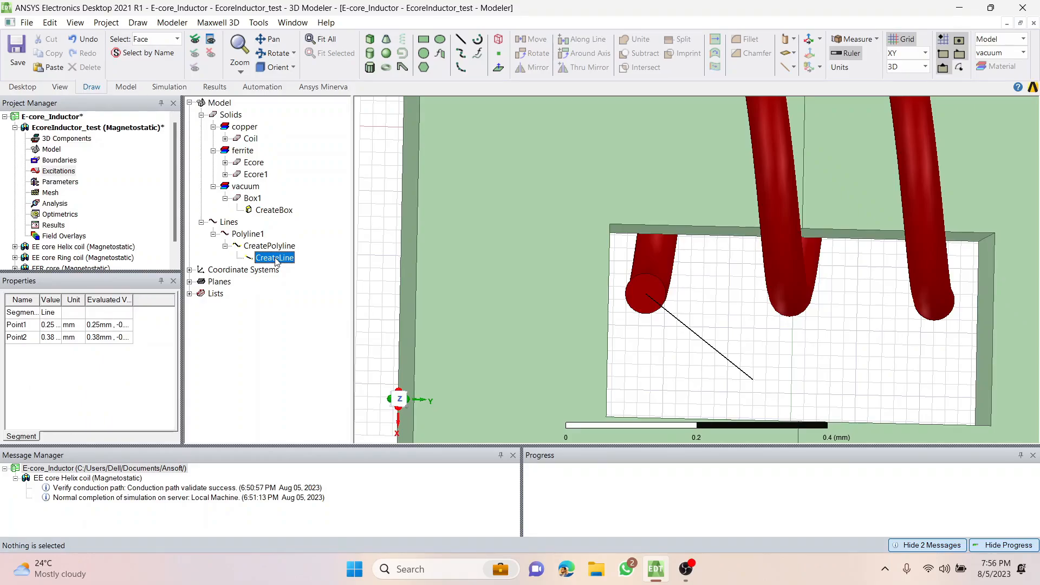
double_click(275, 259)
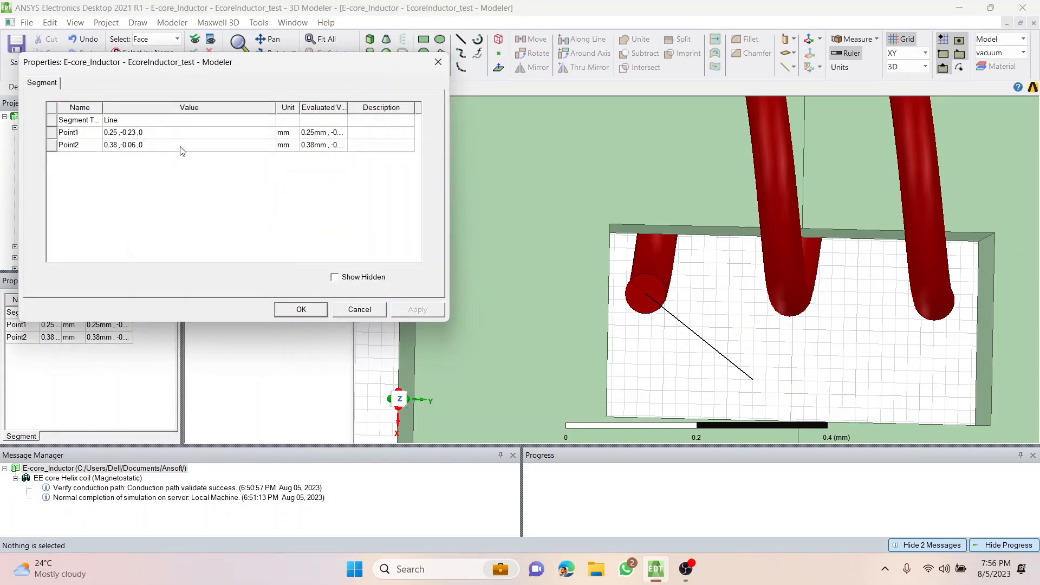
left_click(166, 133)
key("ctrl+c")
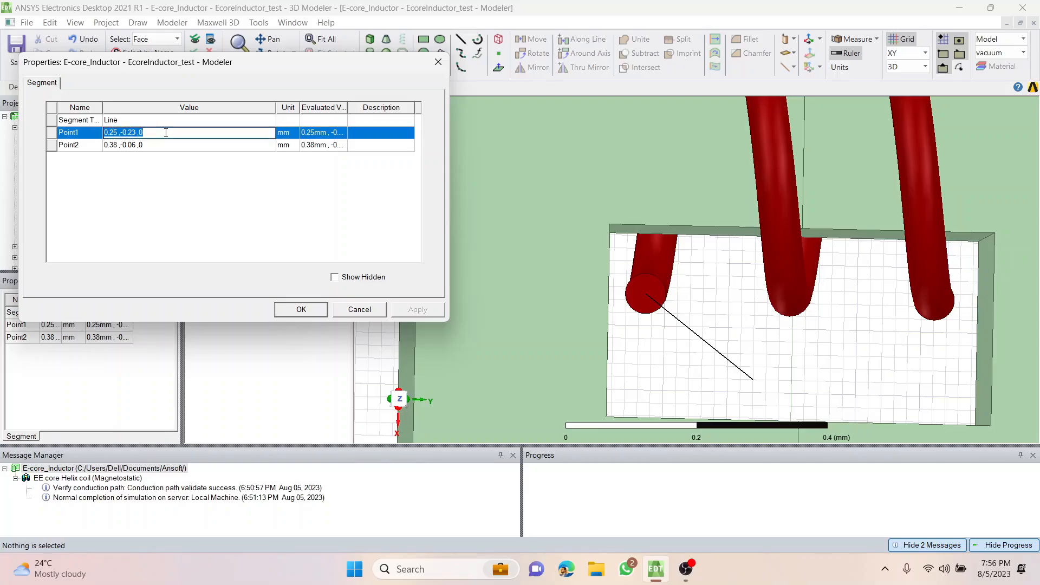
left_click(158, 145)
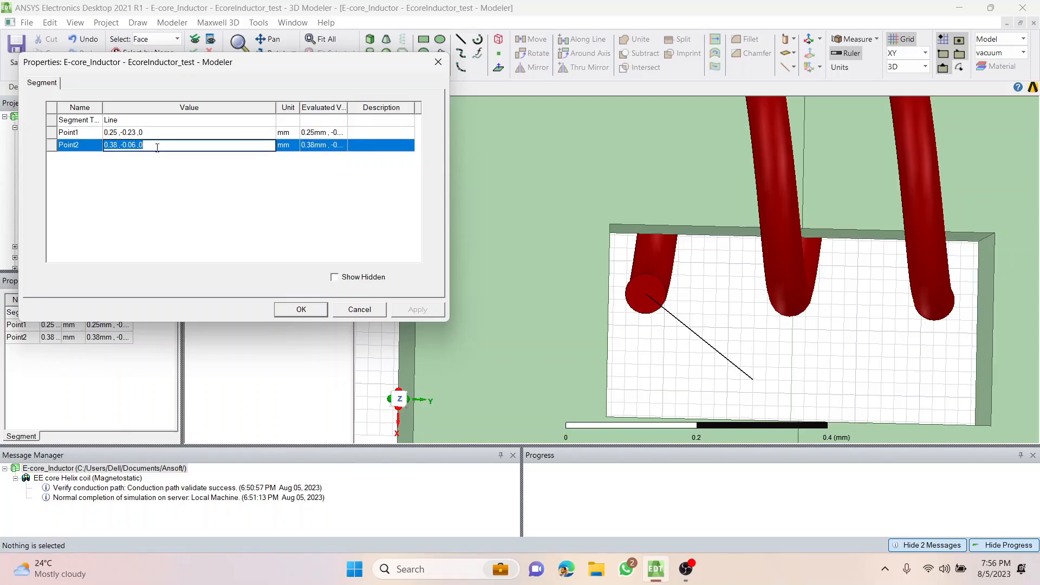
key("ctrl+v")
type("2")
key("Return")
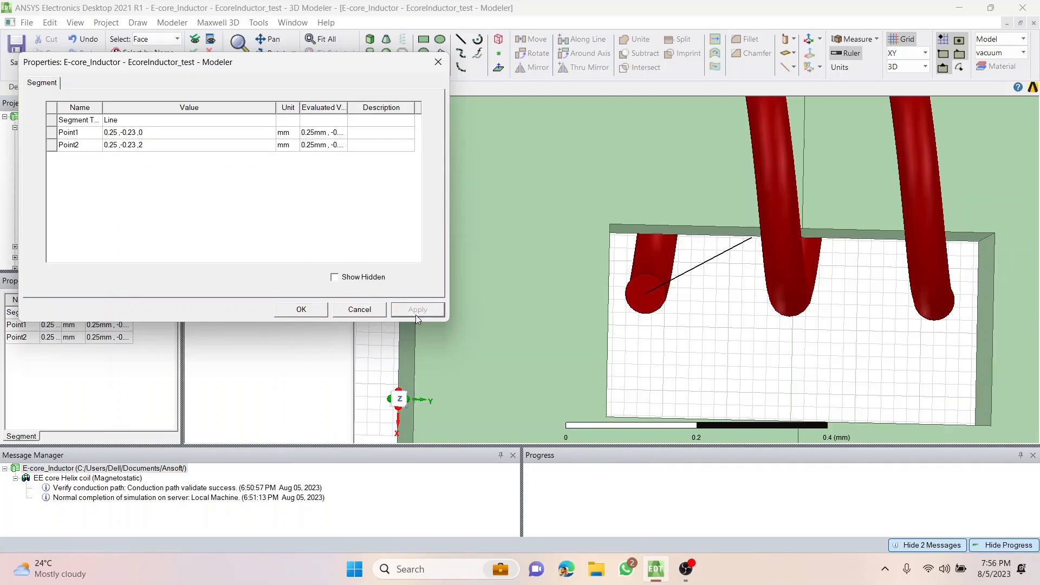
left_click(313, 309)
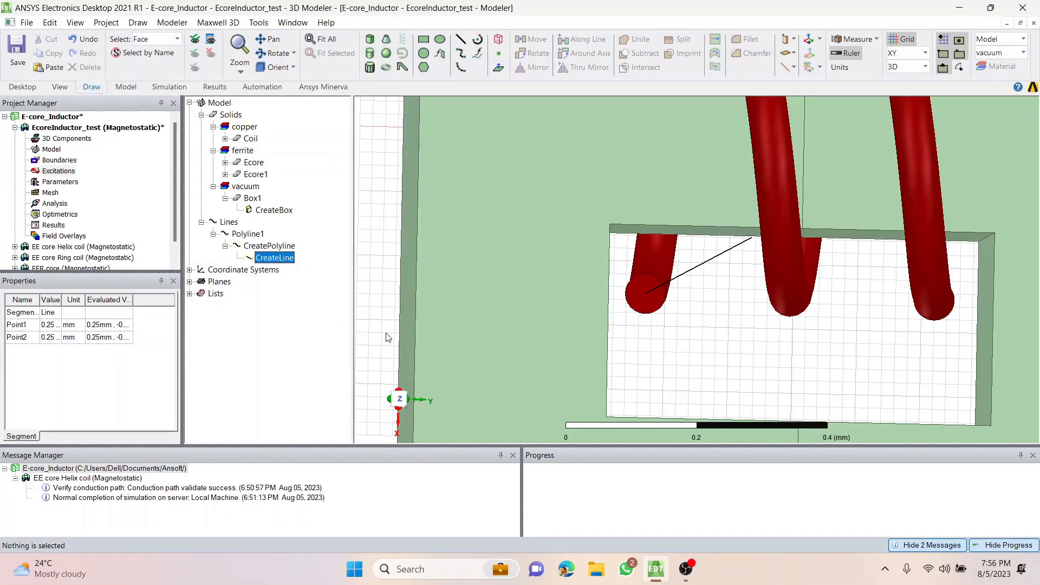
Examine in isometric and tilted views how the line extends from the coil end past the core.
middle_click_drag(387, 334, 410, 321)
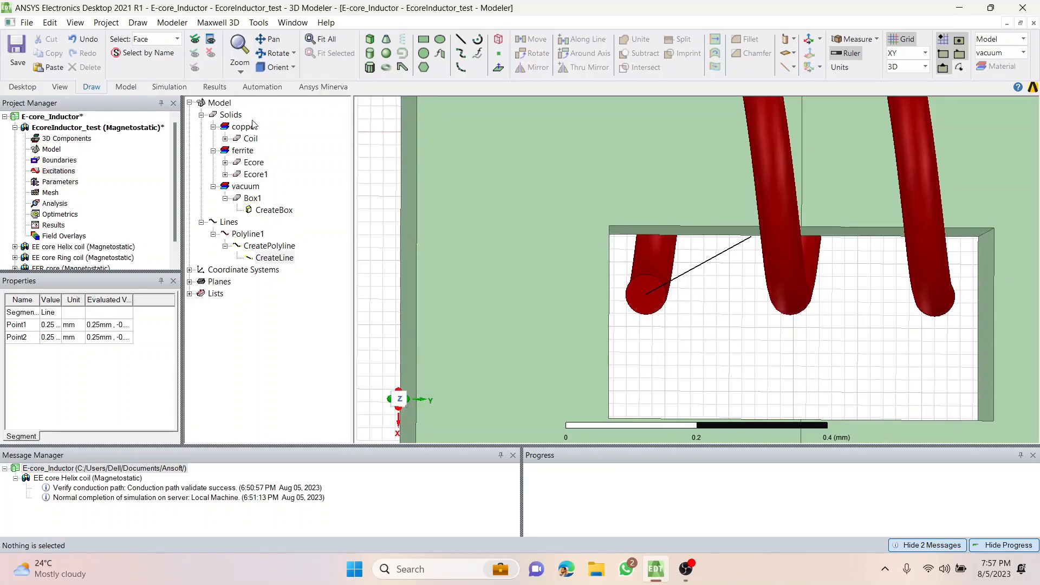
left_click(293, 68)
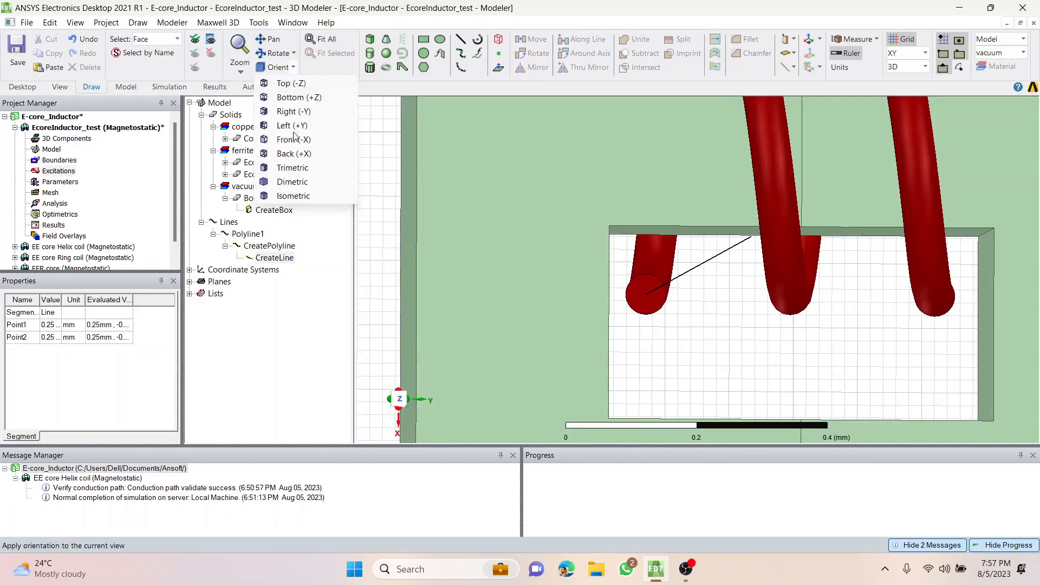
left_click(307, 201)
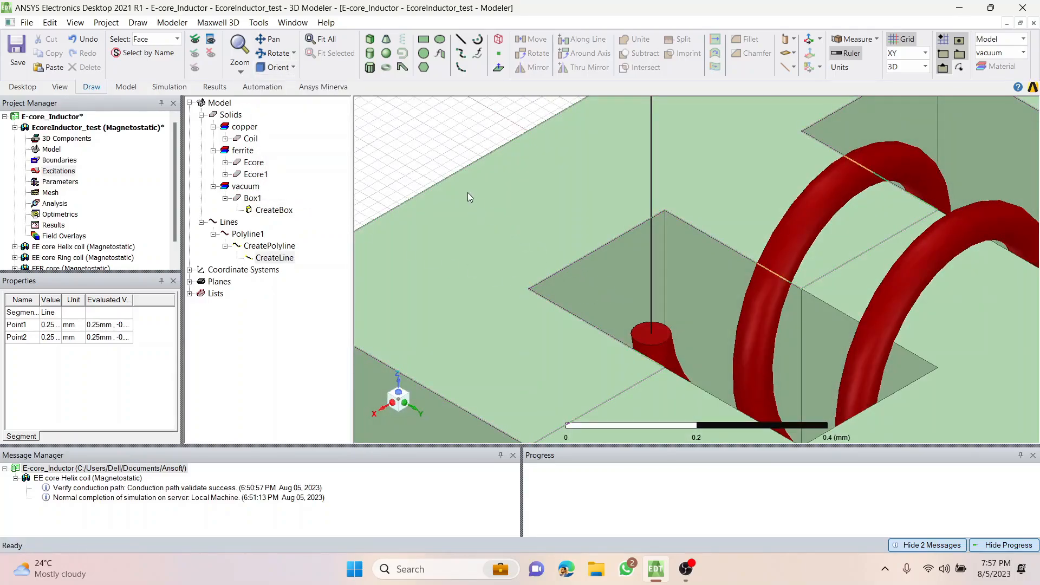
middle_click_drag(427, 203, 469, 353)
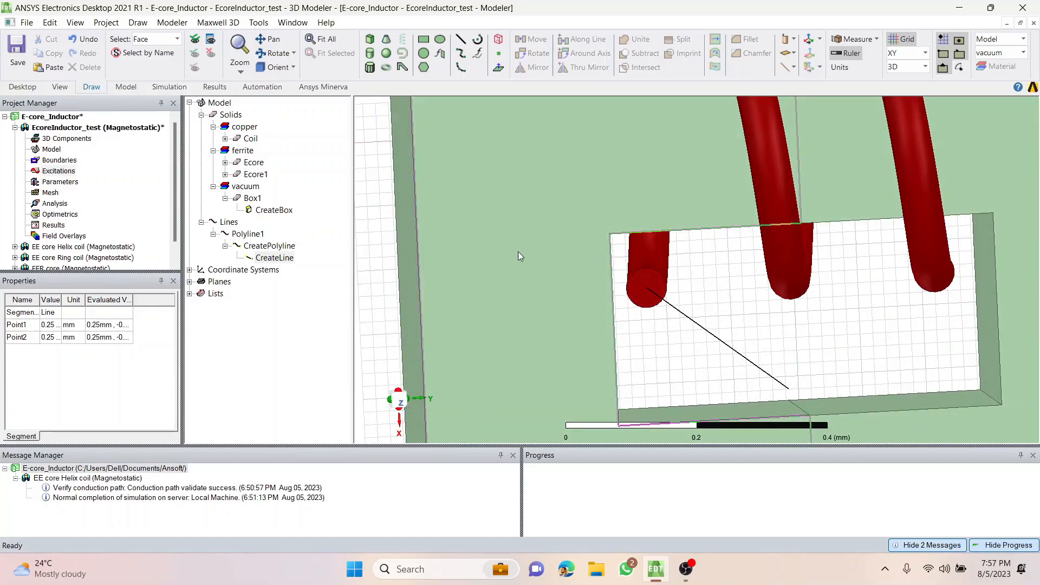
left_click(293, 67)
left_click(321, 198)
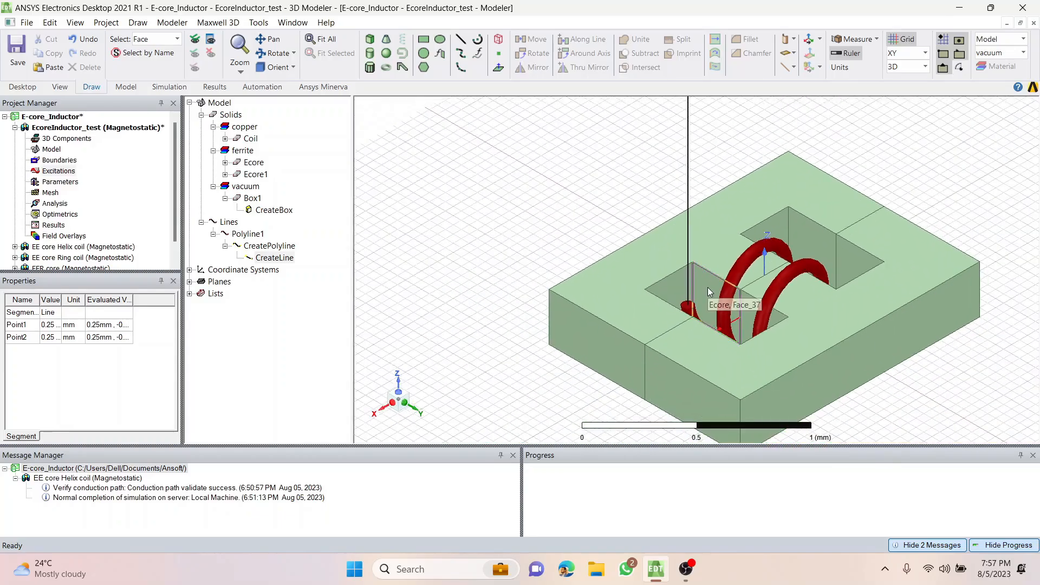
left_click(819, 398)
left_click_drag(665, 385, 723, 233, "alt")
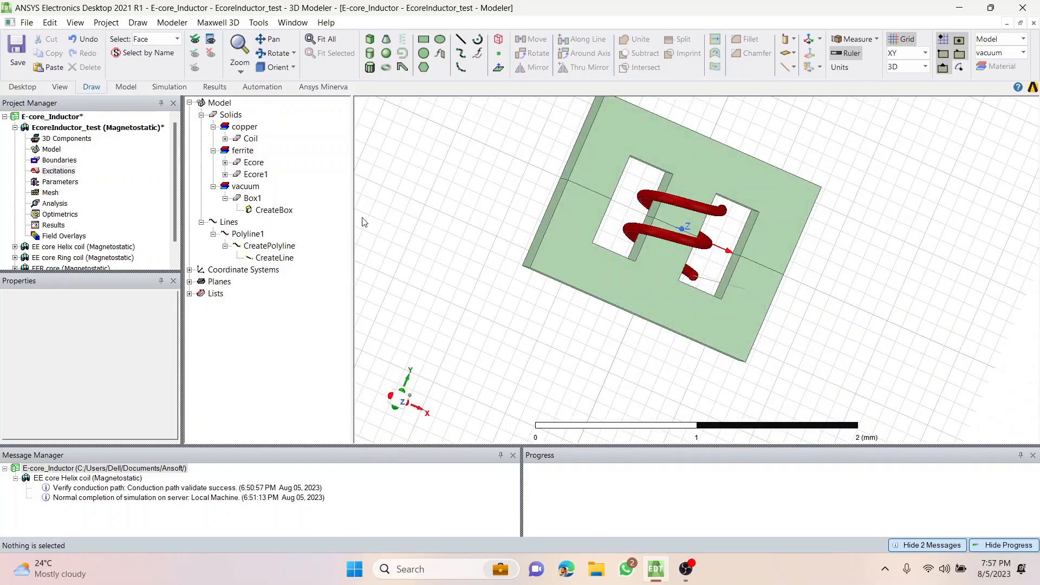
Give the line at the coil's negative-Y end a circular cross-section.
scroll(657, 274, "up", 8)
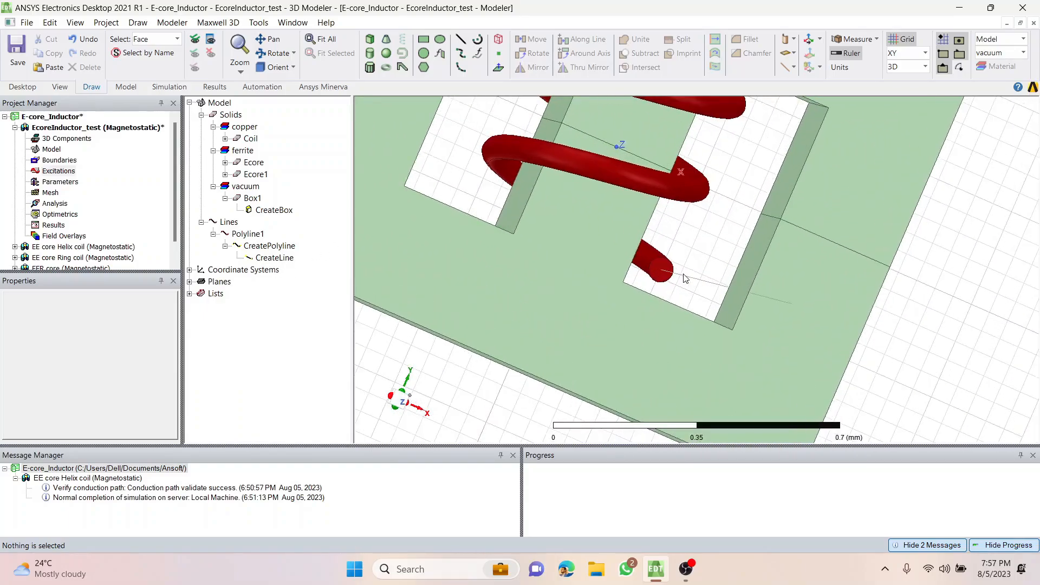
scroll(654, 270, "up", 1)
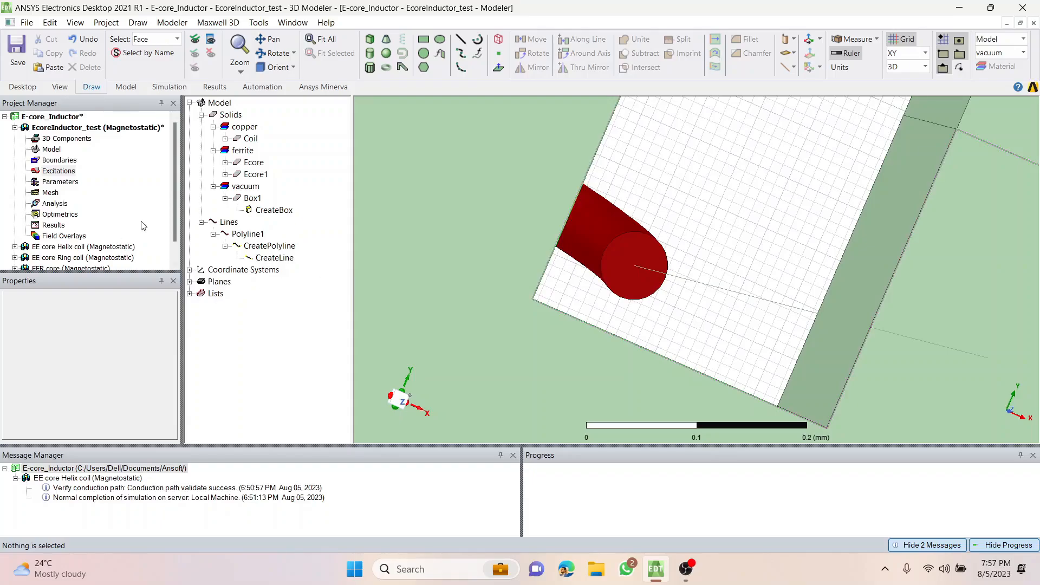
left_click(248, 234)
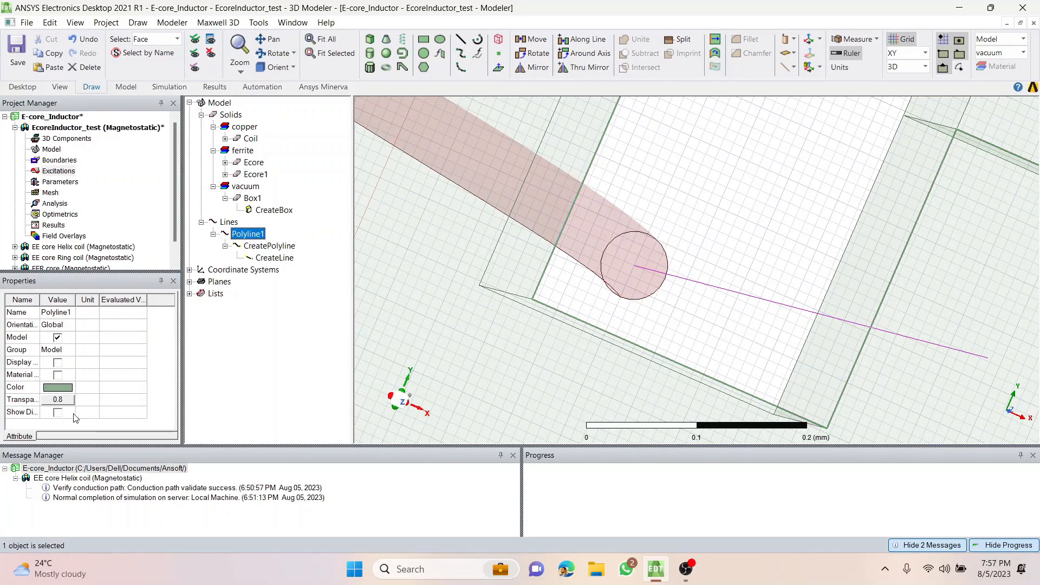
left_click(276, 248)
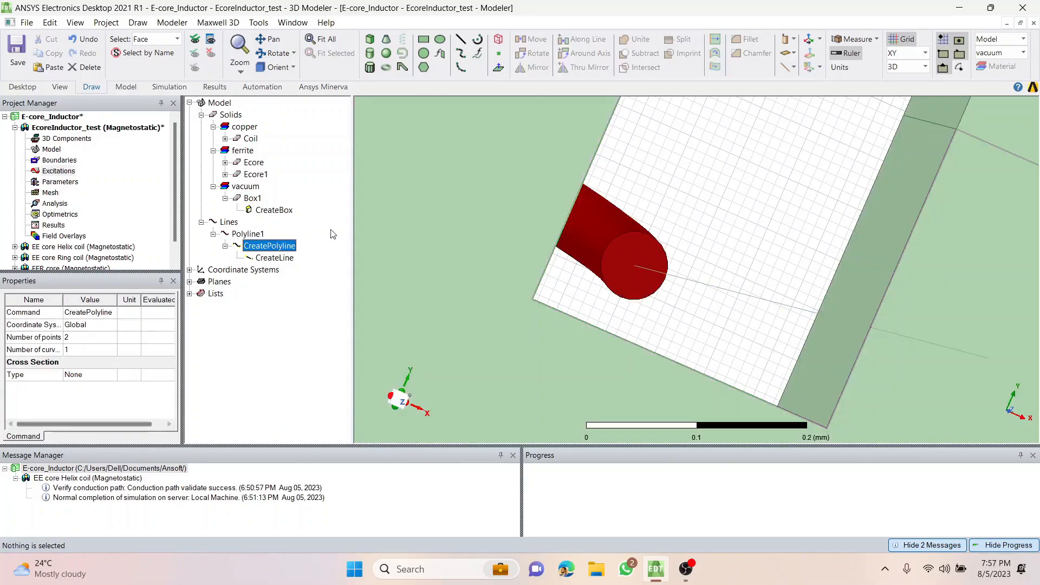
left_click(74, 375)
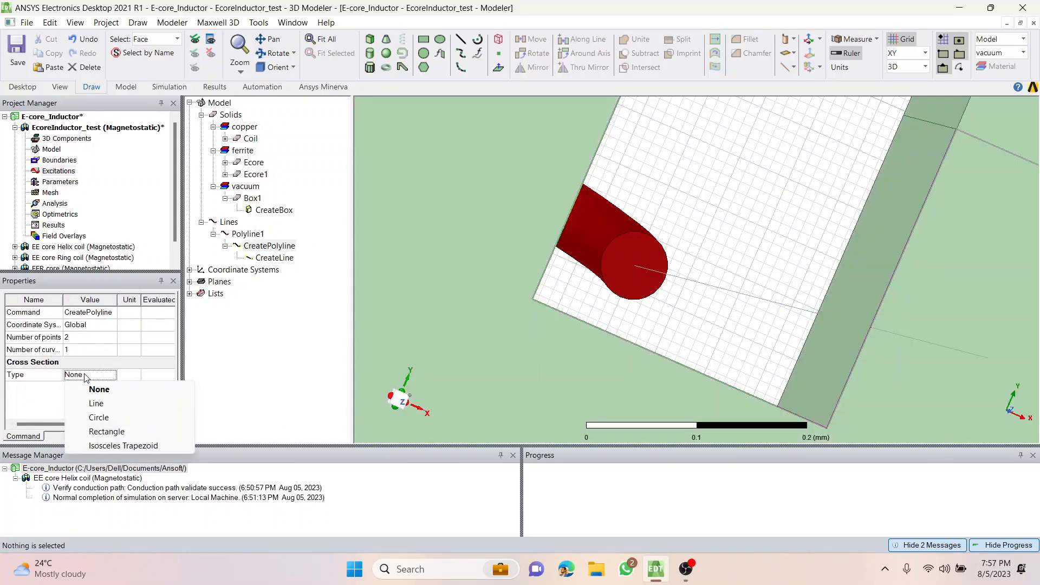
left_click(99, 418)
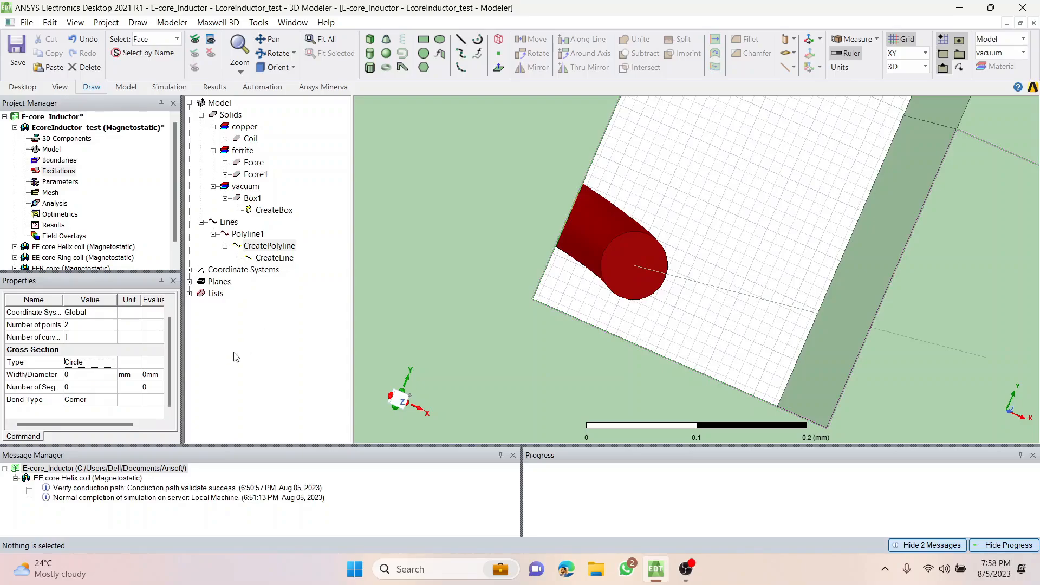
Look up the coil's polygon radius and set the cross-section diameter of the negative-Y lead to 0.0625 mm.
left_click(247, 139)
left_click(225, 139)
left_click(273, 151)
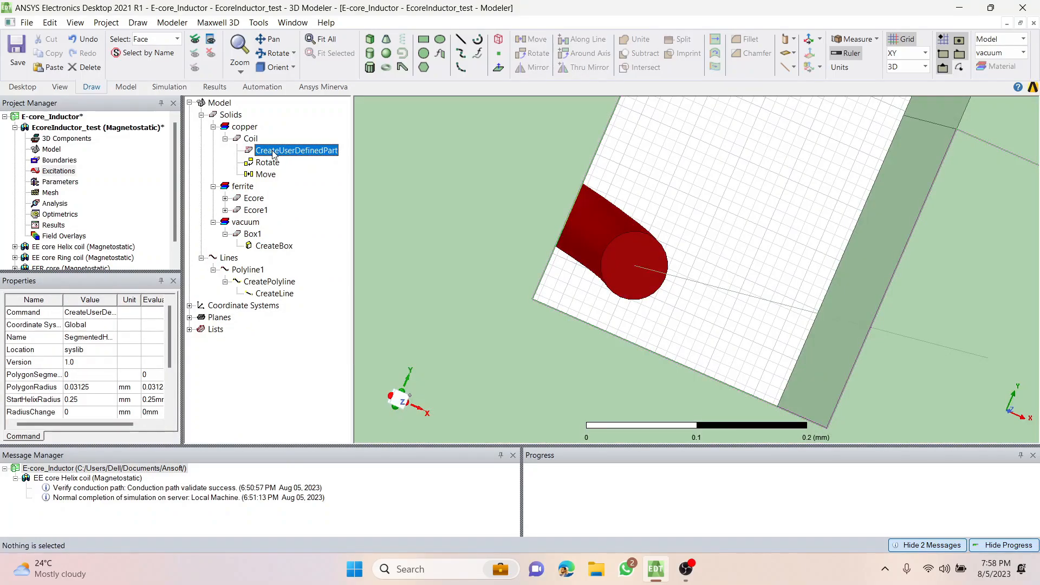
scroll(76, 350, "down", 2)
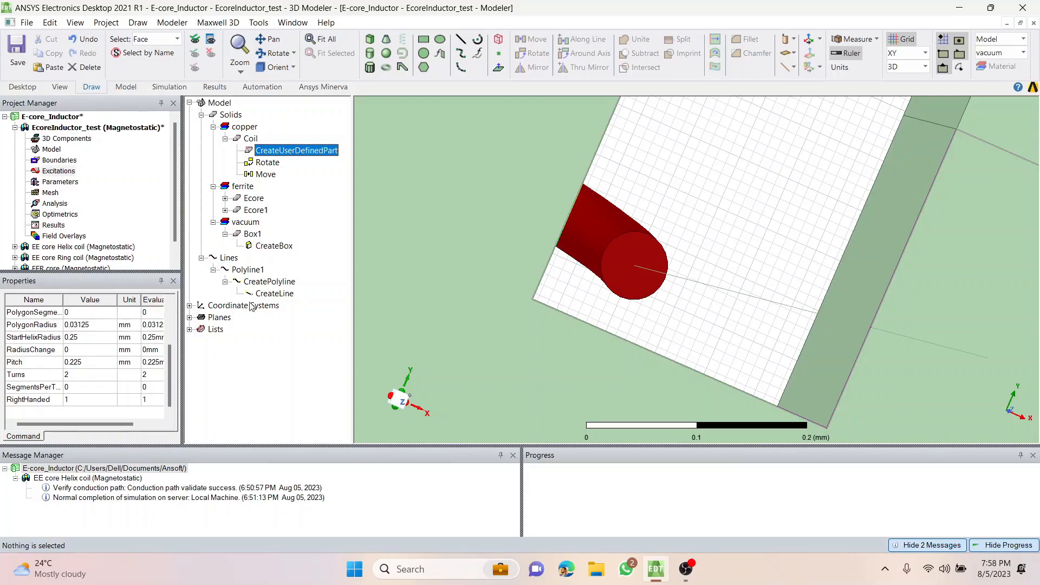
left_click(265, 283)
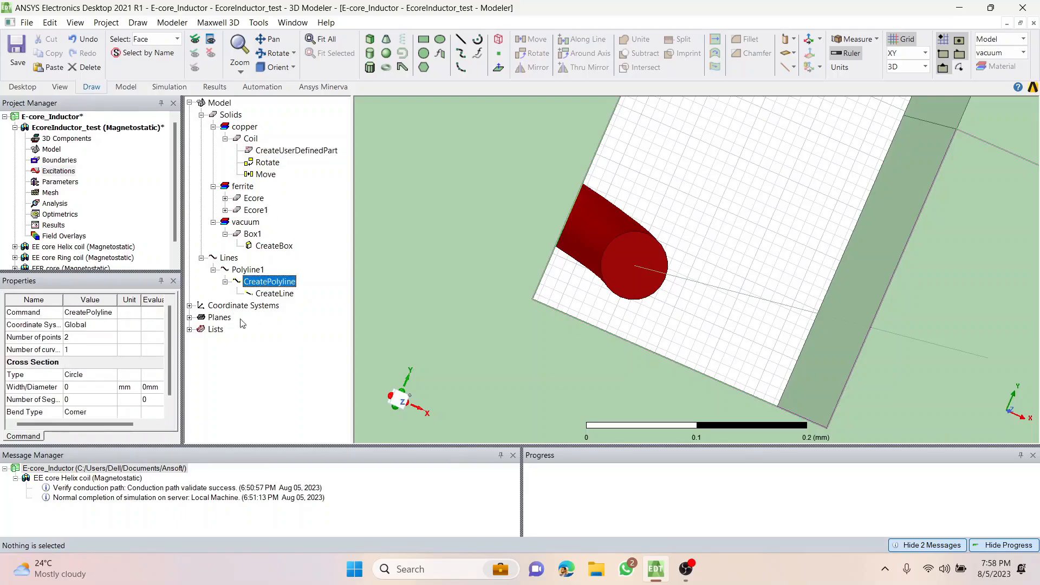
left_click(86, 388)
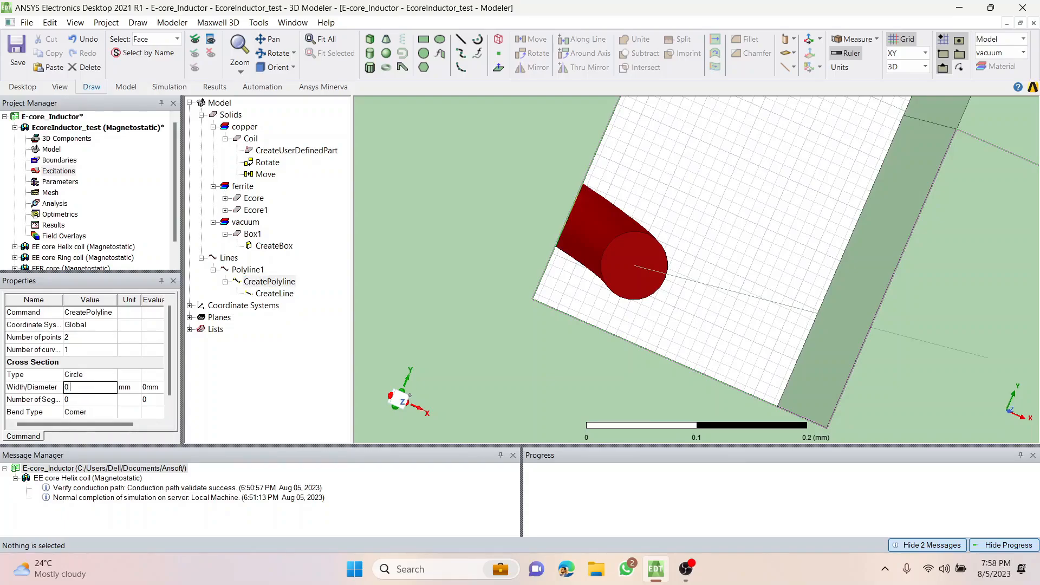
type("0.0625")
key("Tab")
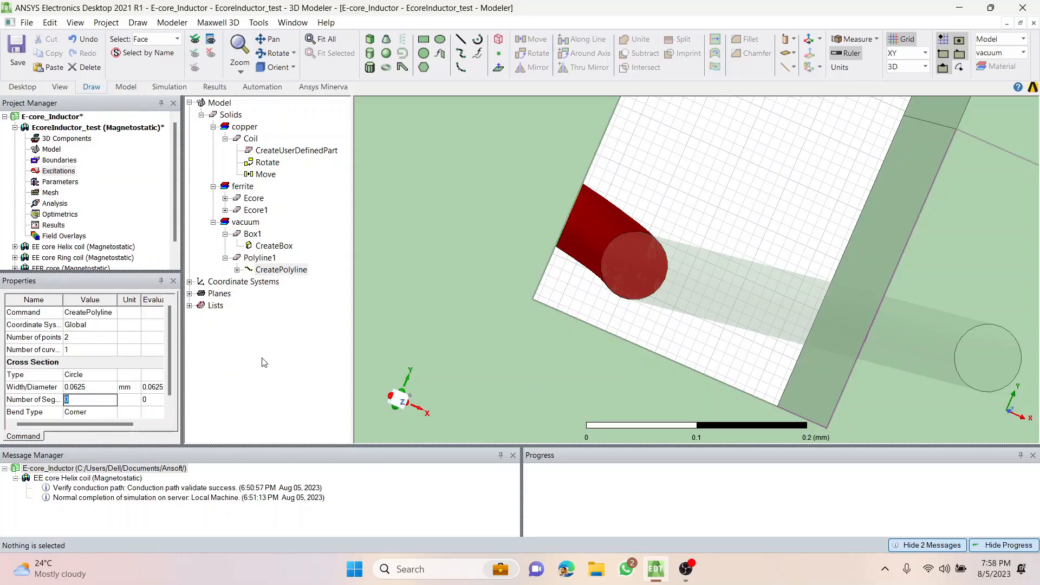
left_click(278, 353)
Examine the first lead from the coil end up close and in a fitted isometric view, and clear the selection.
left_click(282, 270)
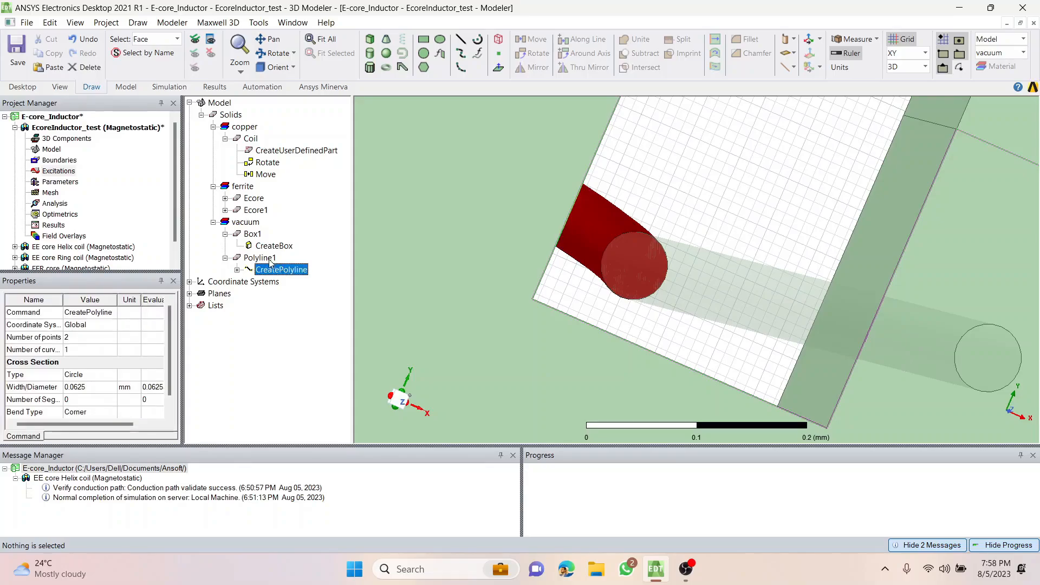
left_click(260, 258)
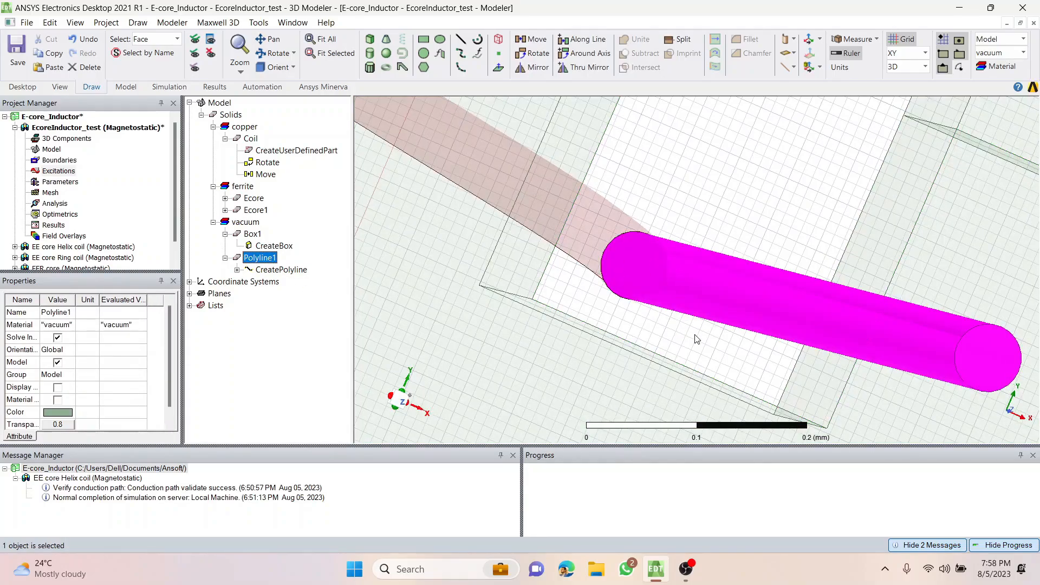
middle_click_drag(695, 336, 661, 327)
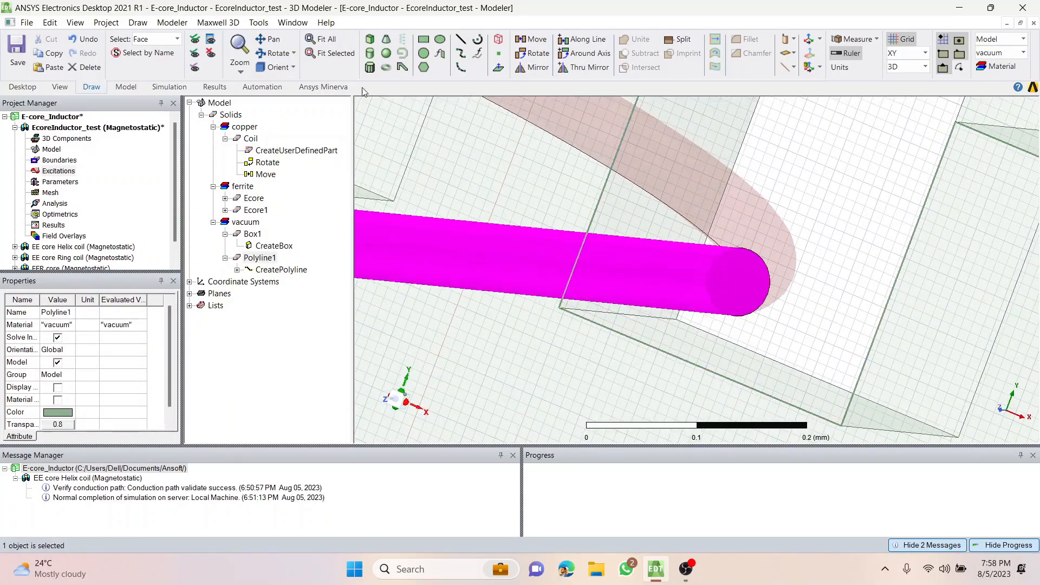
left_click(296, 70)
left_click(317, 196)
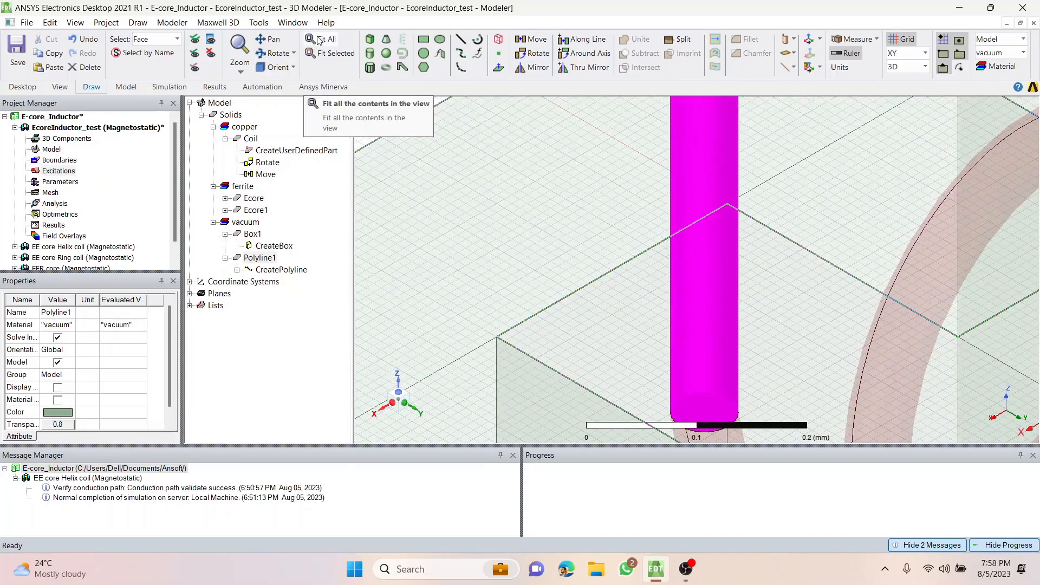
left_click(320, 41)
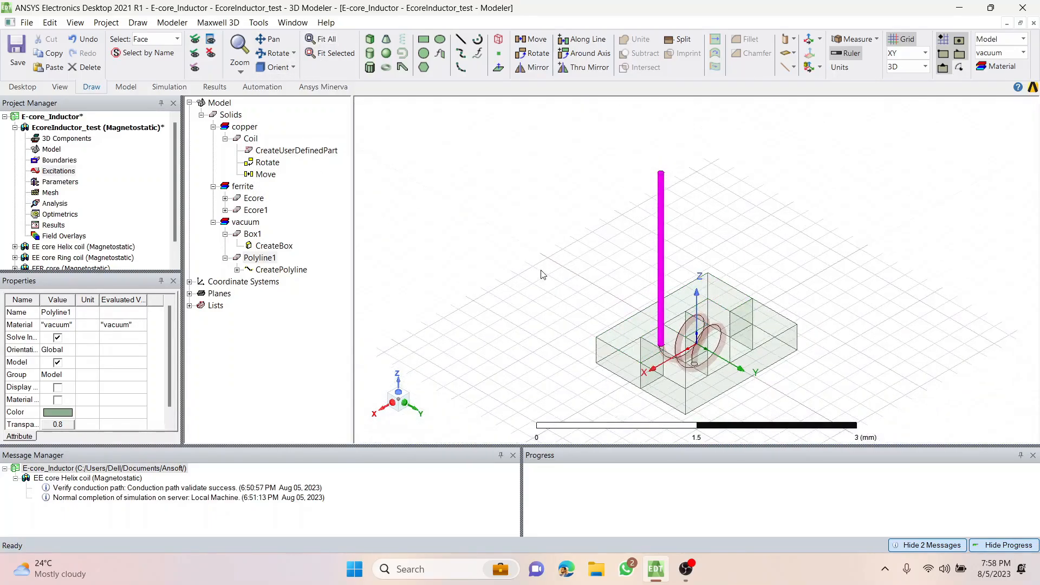
left_click(541, 275)
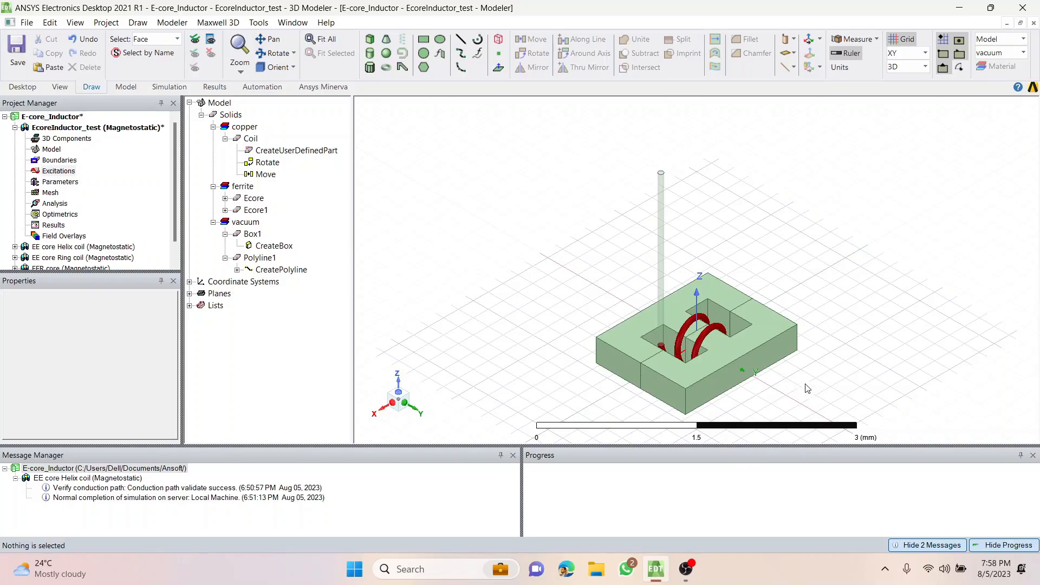
Draw a line from the centre of the coil's positive-Y end face at (0.25, 0.22, 0) mm to about (0.36, 0.26, 0) mm.
left_click_drag(806, 388, 746, 237, "alt")
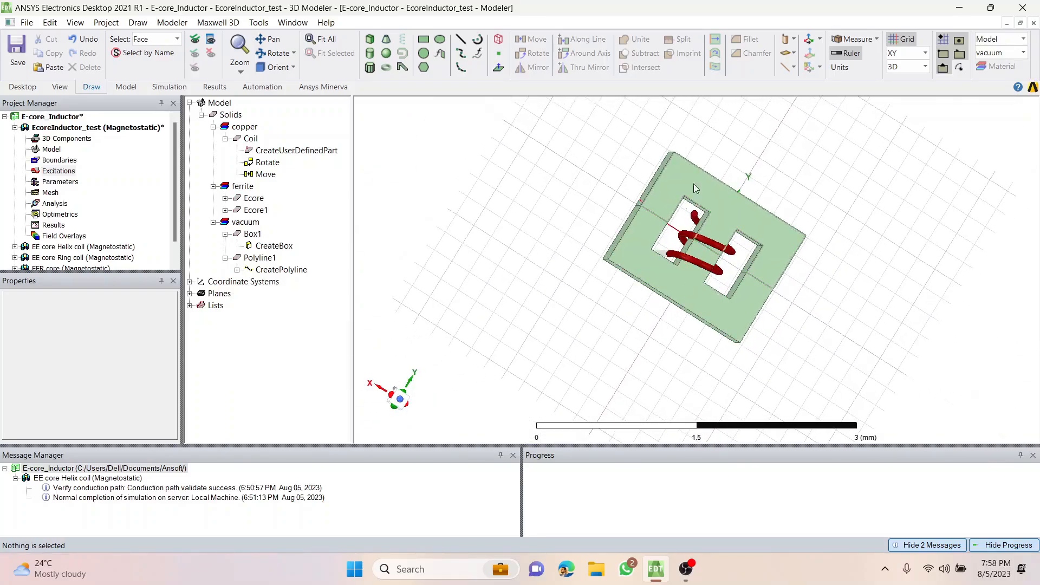
left_click_drag(626, 185, 800, 349, "alt")
left_click_drag(862, 160, 610, 299, "alt")
left_click_drag(512, 322, 792, 402, "alt")
scroll(772, 240, "up", 10)
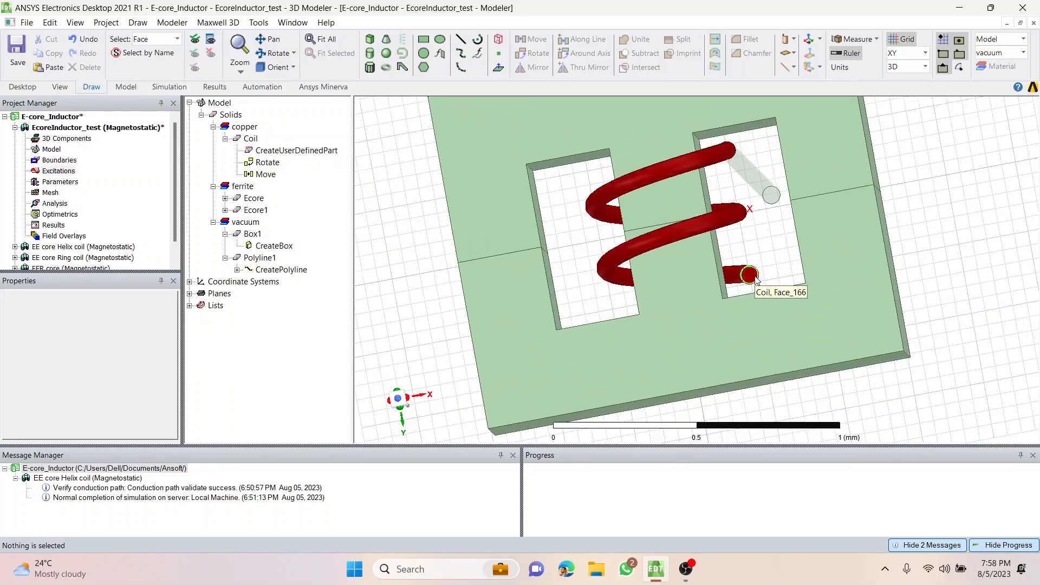
left_click(461, 40)
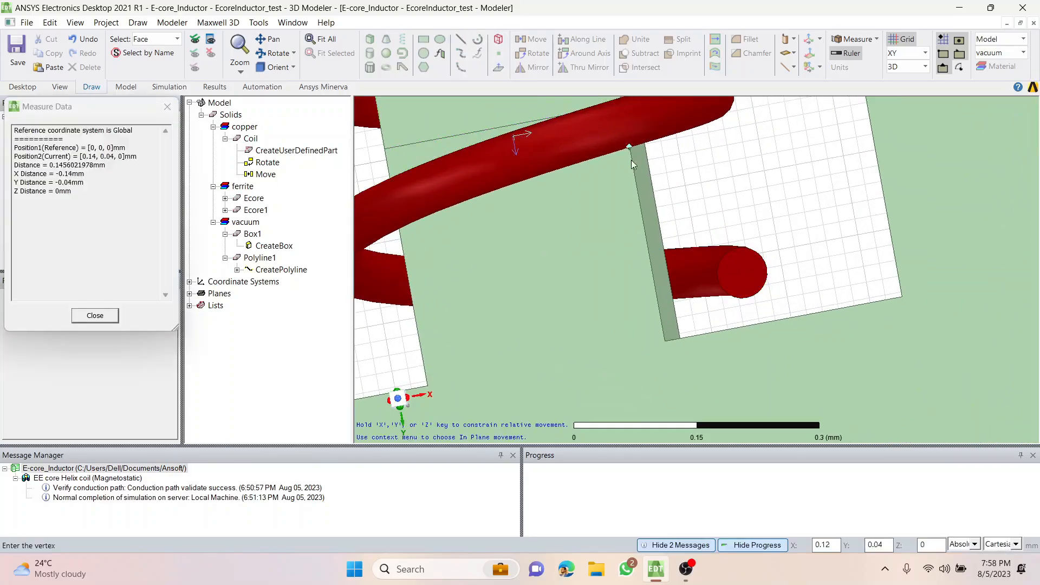
left_click(742, 275)
double_click(833, 287)
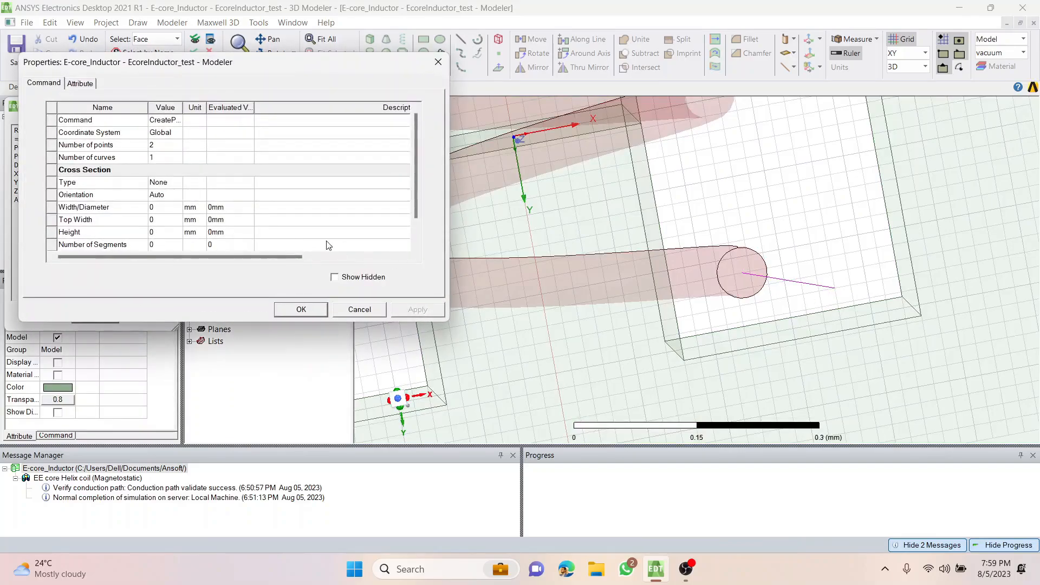
left_click(295, 314)
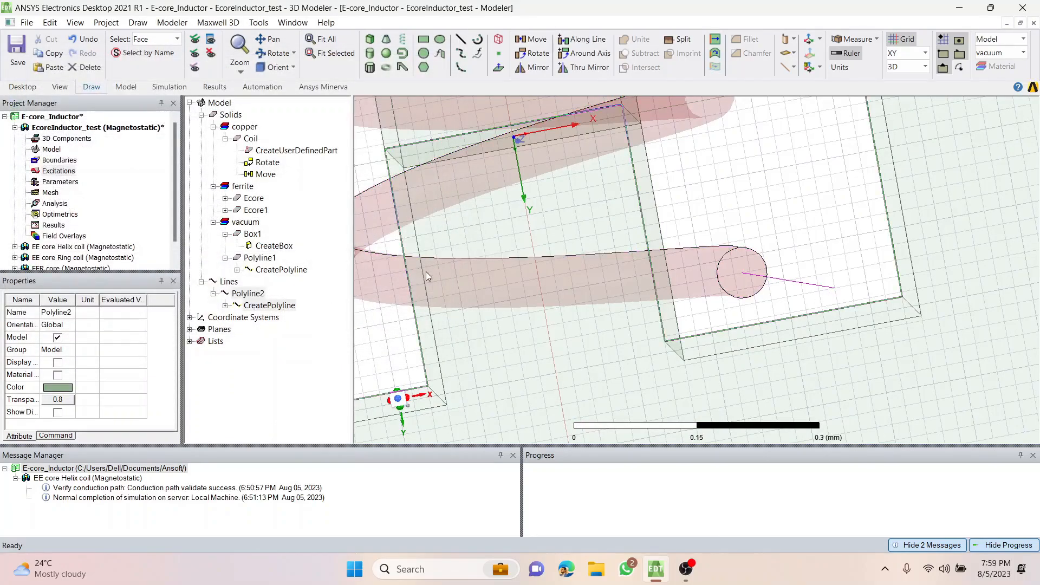
Set the second point of the positive-Y end line to (0.25, 0.22, -2) mm so it runs straight along negative Z.
left_click(265, 306)
left_click(225, 306)
left_click(266, 318)
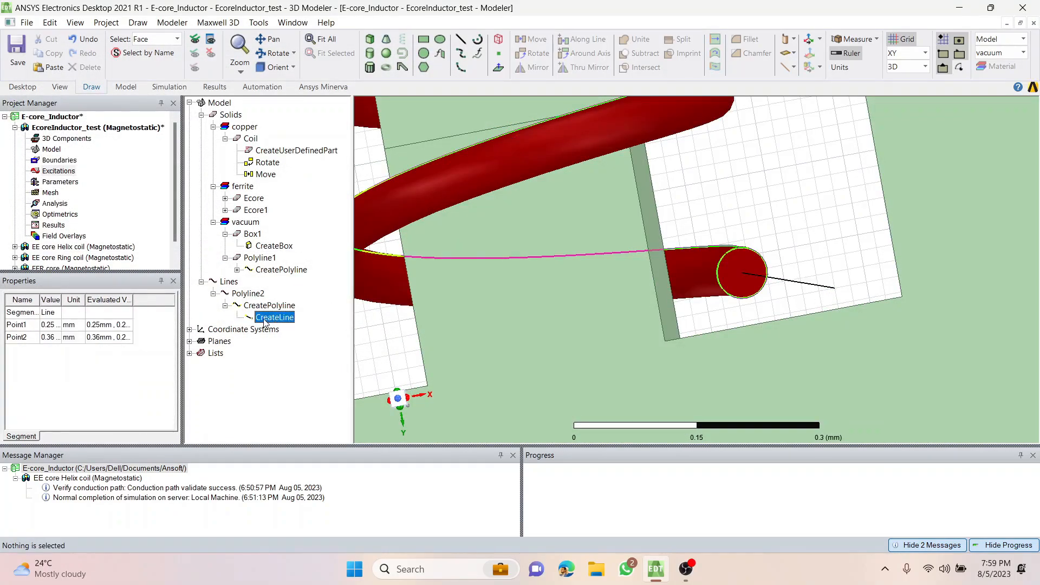
double_click(267, 317)
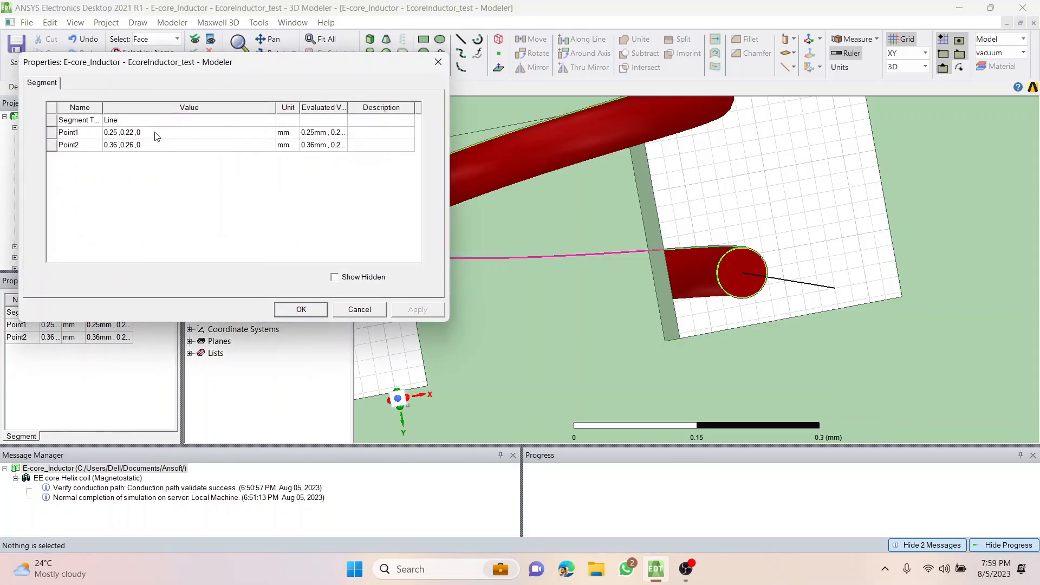
left_click(156, 133)
key("ctrl+c")
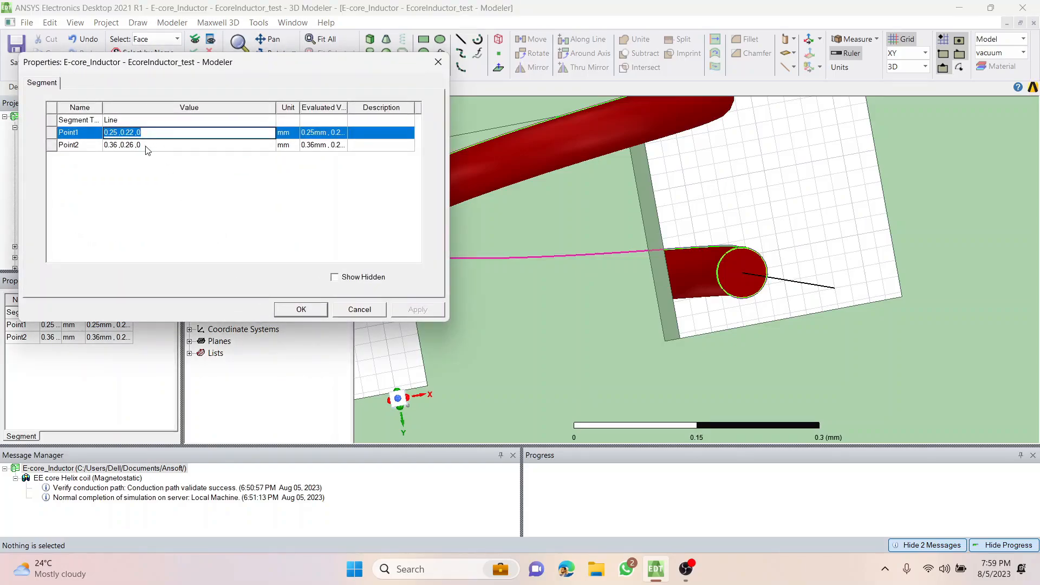
left_click(148, 145)
key("ctrl+v")
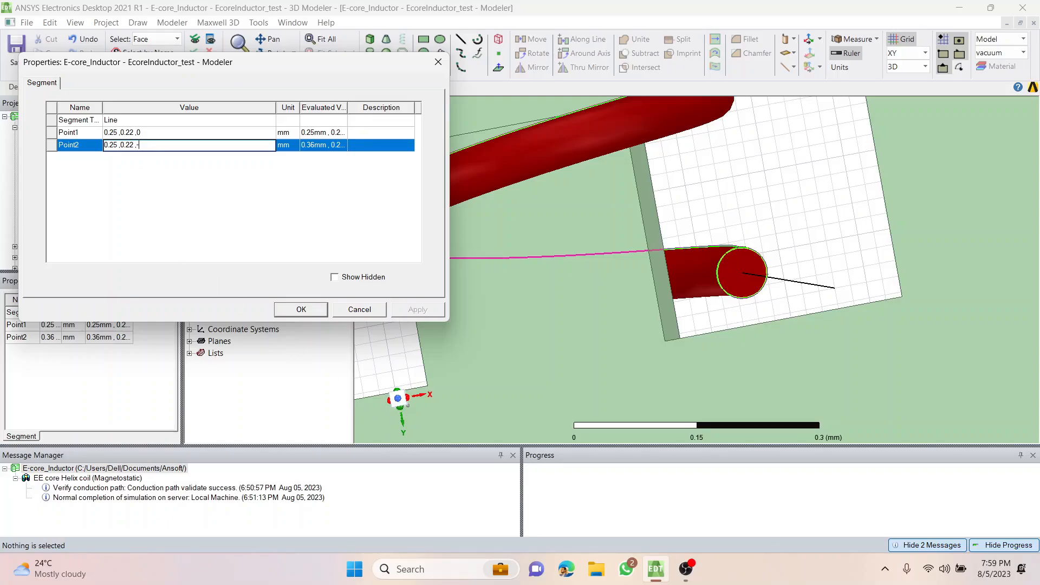
key("Return")
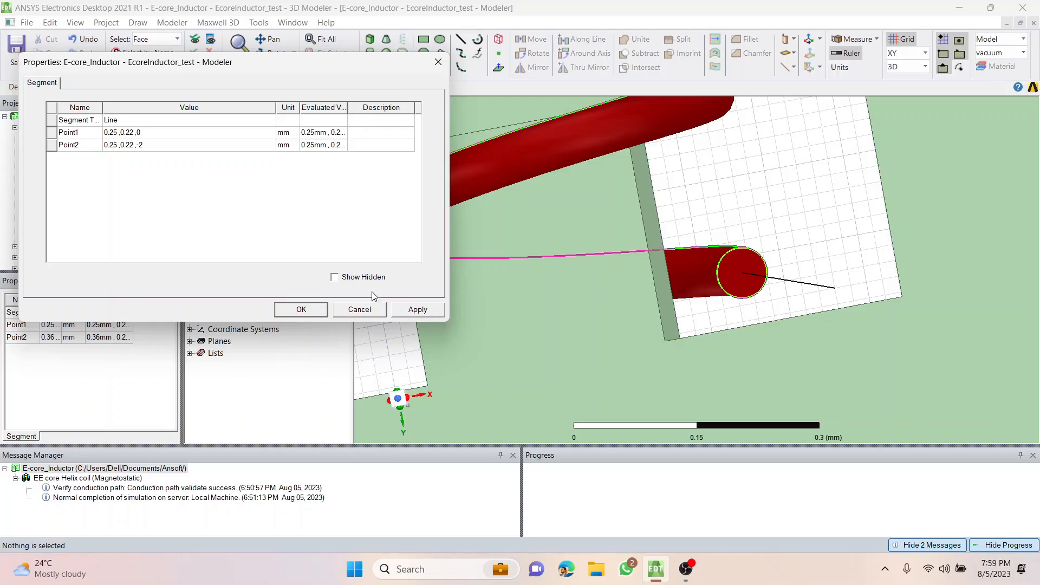
left_click(420, 309)
left_click(301, 309)
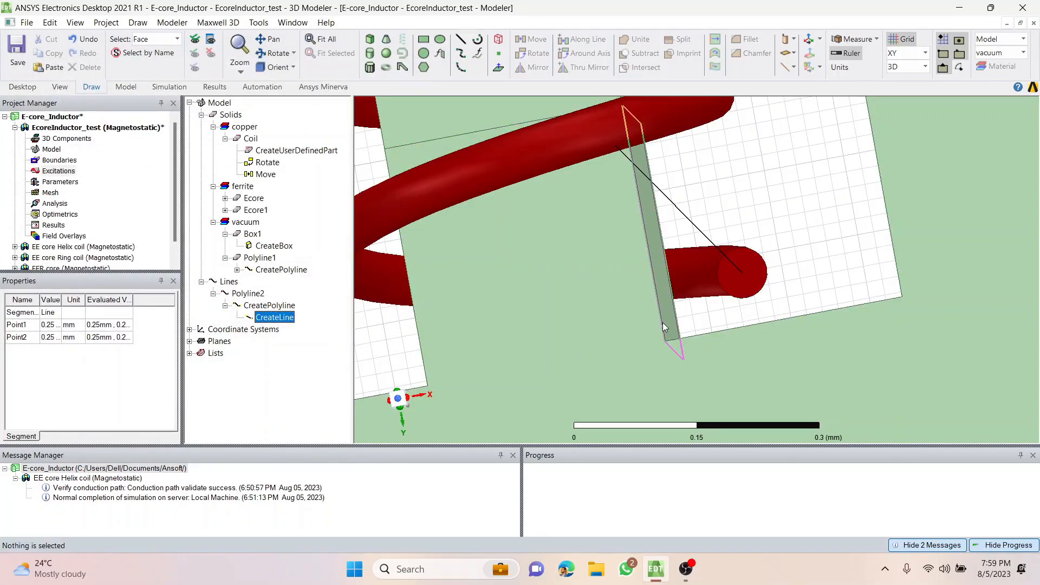
Give the line at the coil's positive-Y end a circular cross-section with a diameter of 0.0625 mm.
left_click_drag(703, 202, 706, 199, "alt")
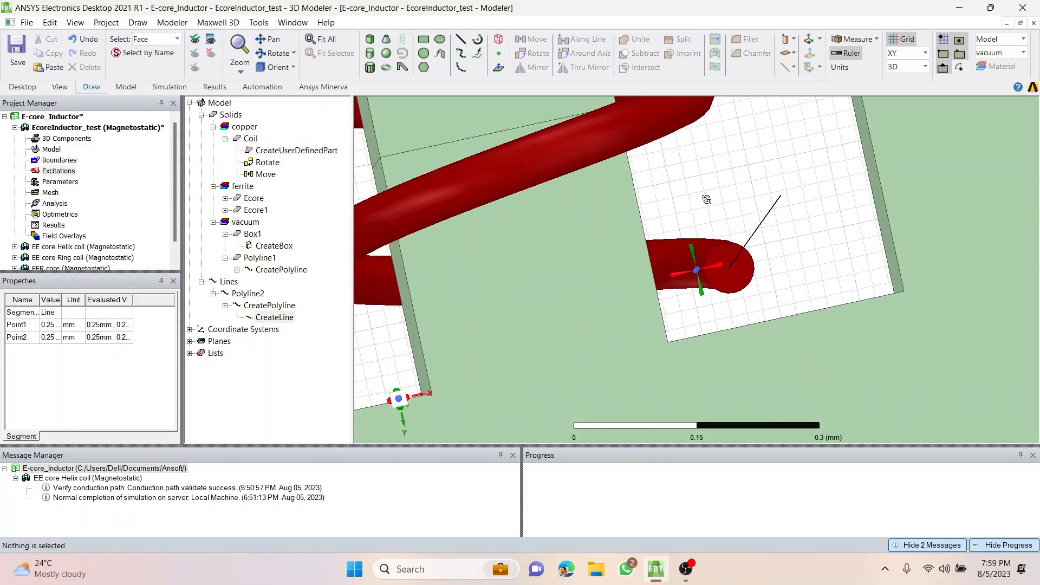
left_click(262, 307)
left_click(266, 319)
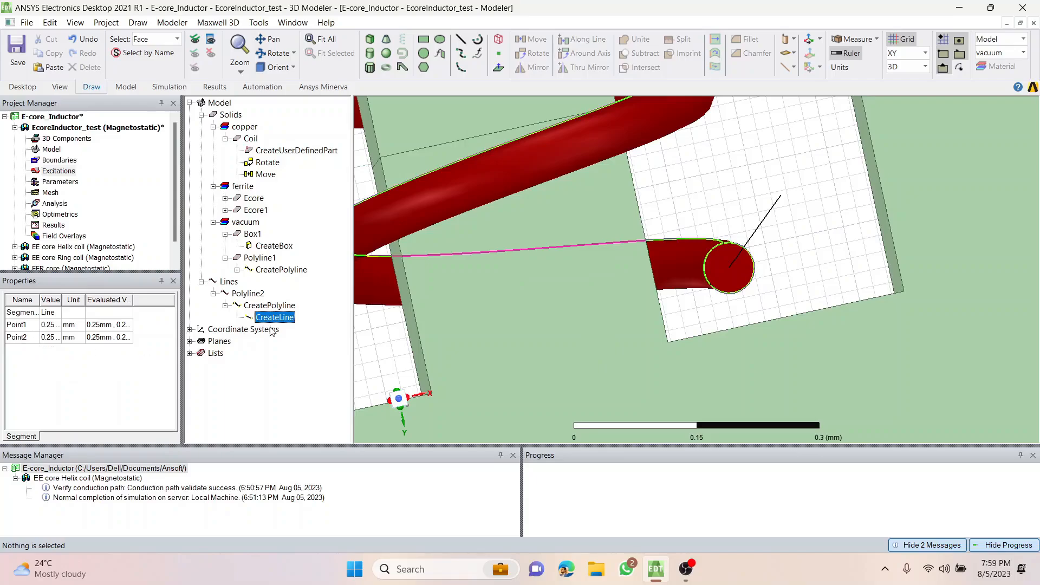
left_click(271, 306)
left_click(84, 375)
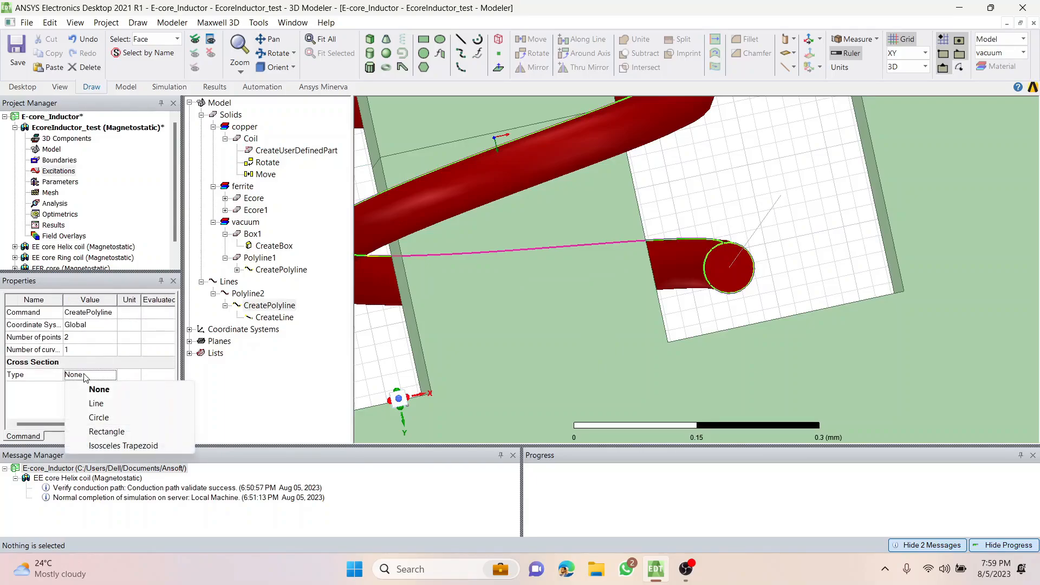
left_click(95, 418)
left_click(76, 387)
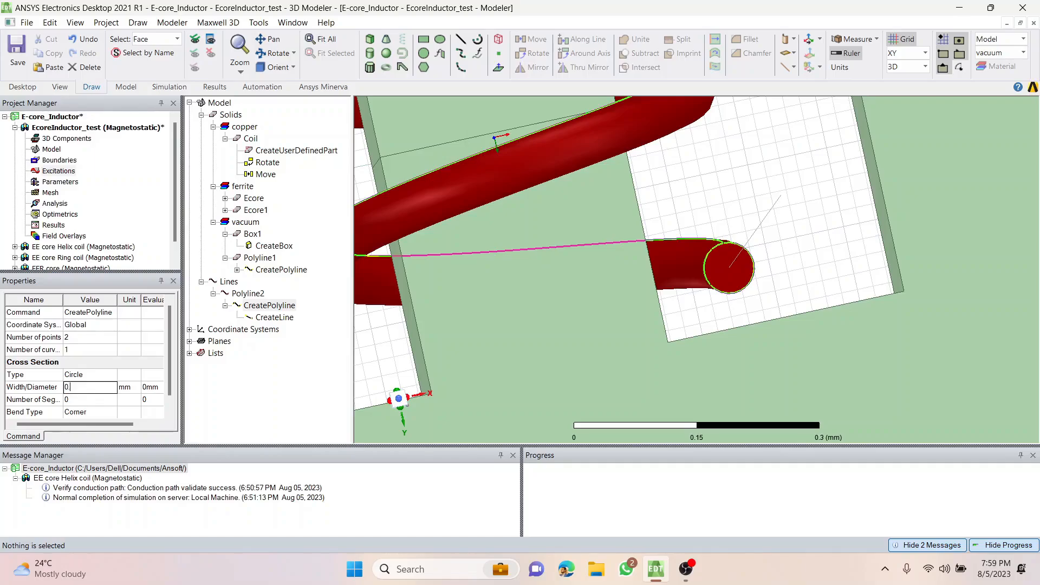
key("Tab")
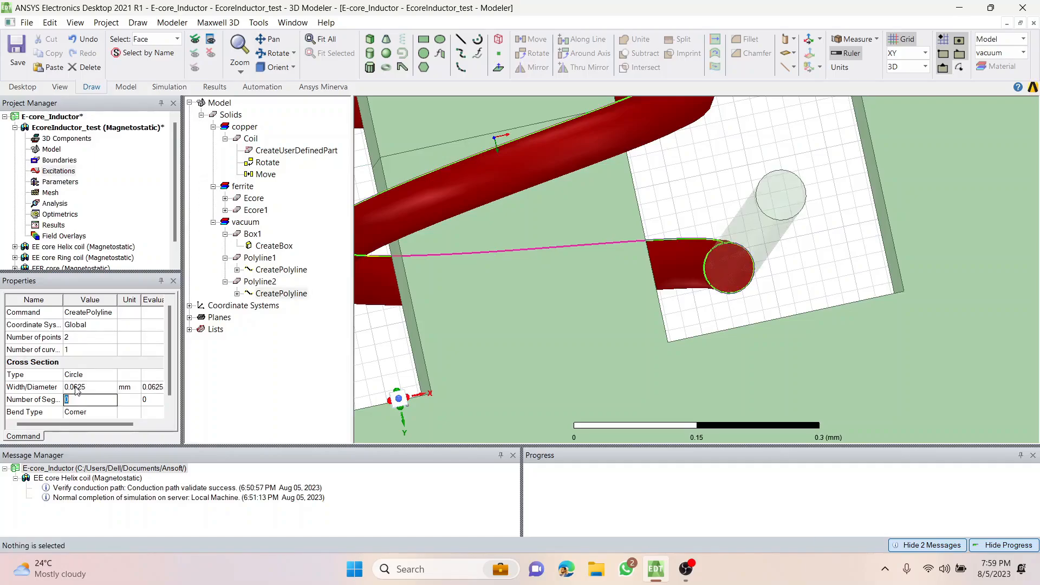
Clear the selection and examine the whole inductor with both coil leads in a fitted isometric view.
left_click(230, 389)
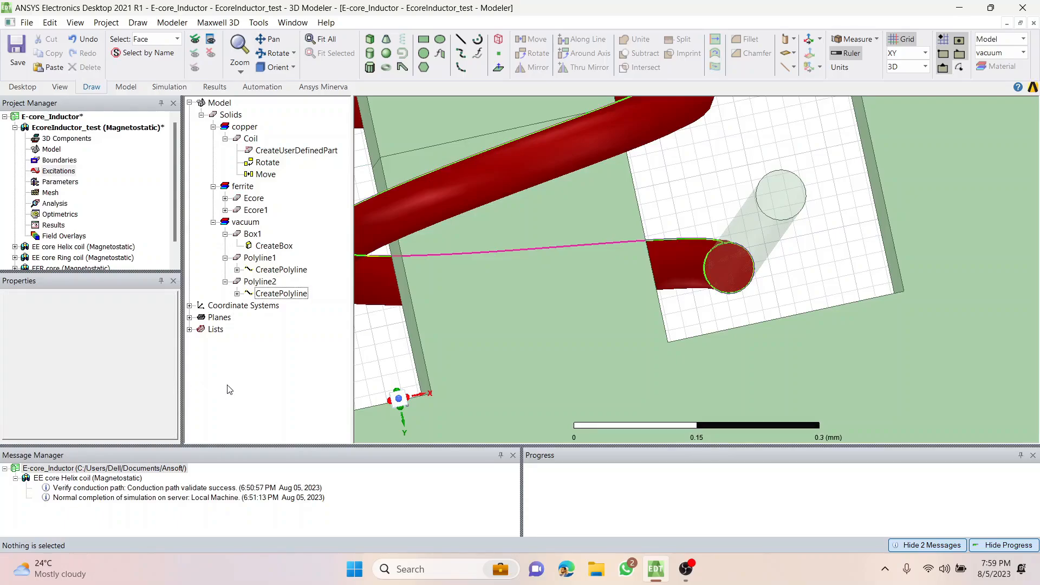
left_click(287, 67)
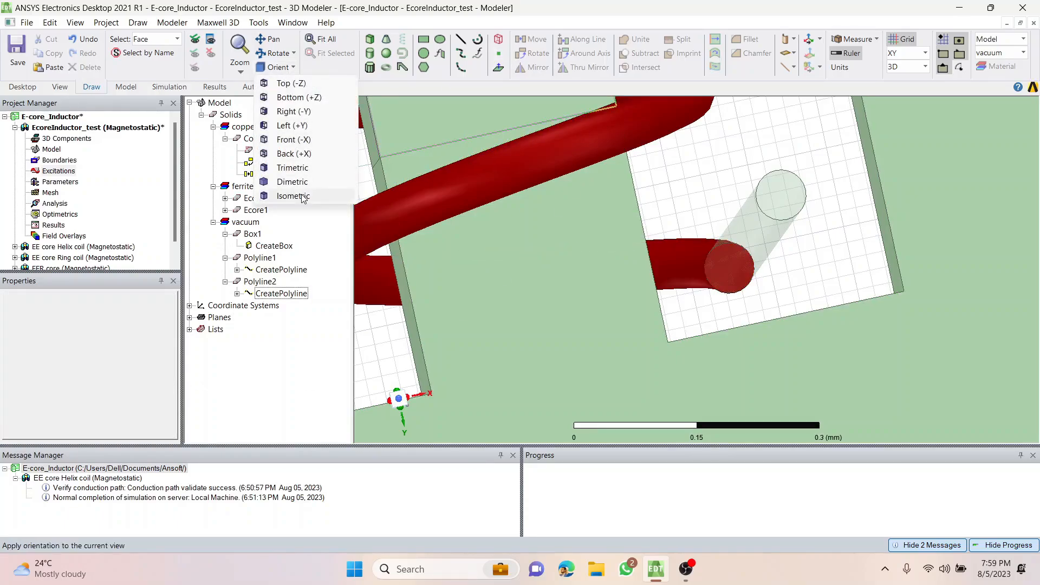
left_click(335, 196)
left_click(327, 40)
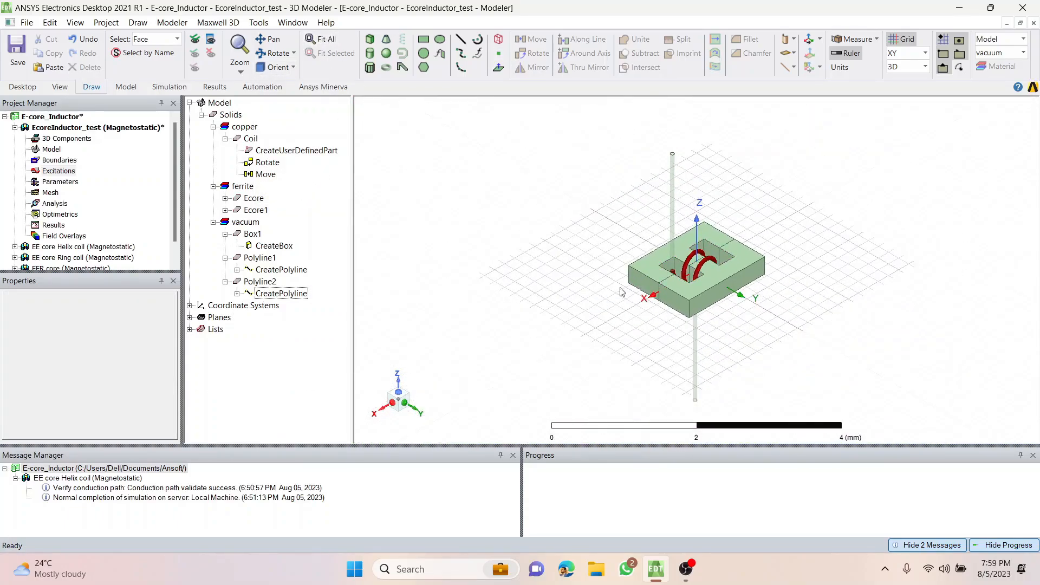
left_click(657, 354)
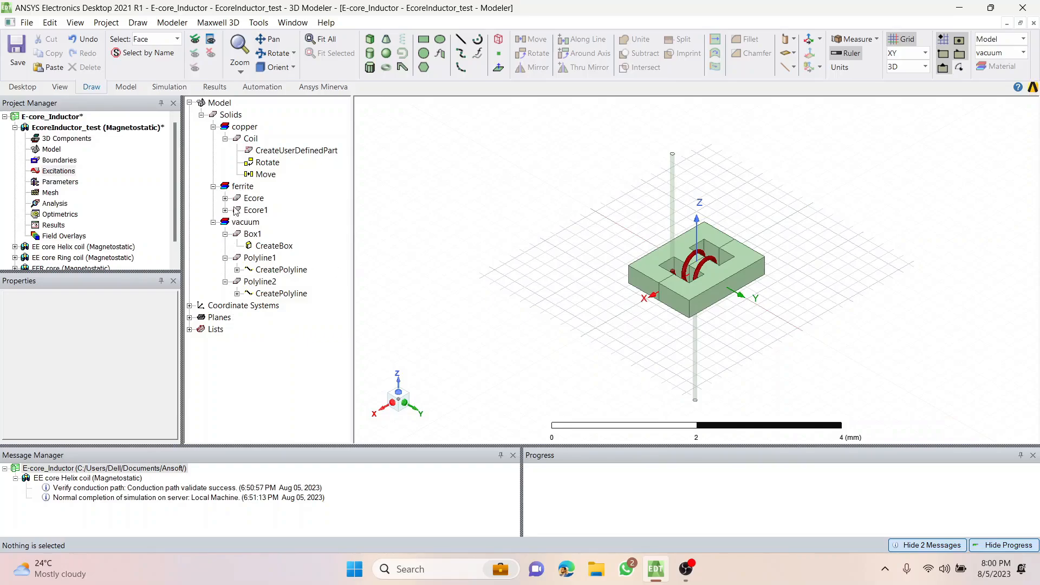
Inspect the coil, the two straight leads and the vacuum box from other viewing angles.
left_click(236, 140)
left_click(468, 202)
left_click(266, 152)
left_click(457, 195)
left_click(253, 234)
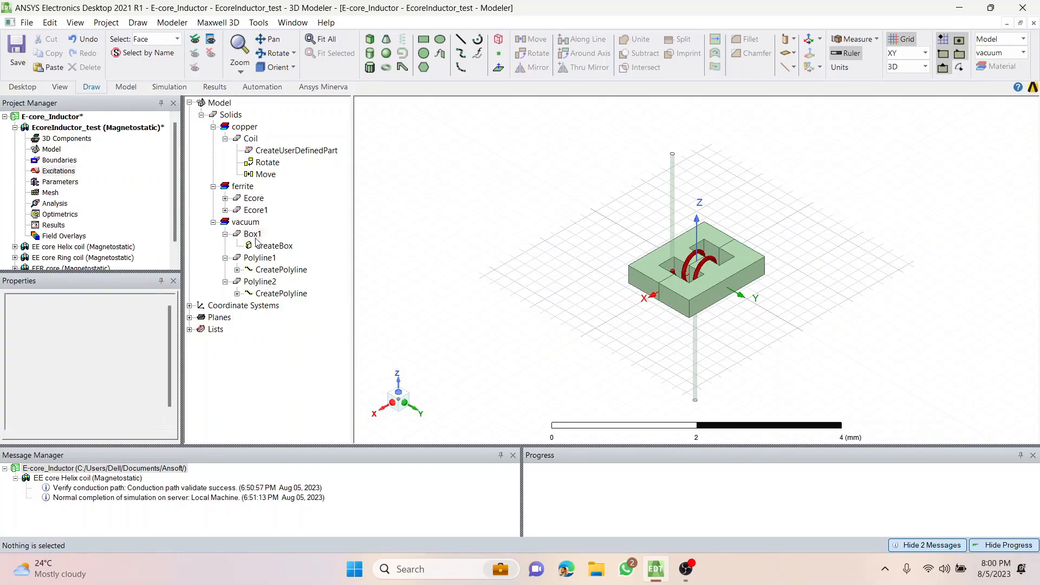
left_click_drag(544, 329, 681, 431, "alt")
left_click_drag(636, 343, 486, 188, "alt")
left_click(492, 296)
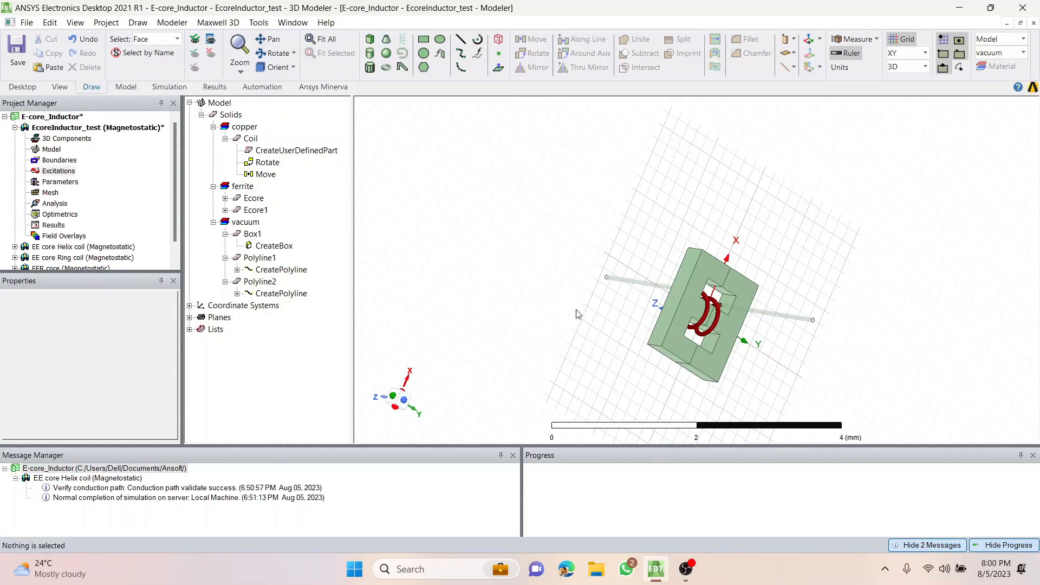
mouse_move(582, 340)
left_mouse_down("alt")
mouse_move(579, 318)
mouse_move(579, 338)
left_mouse_up("alt")
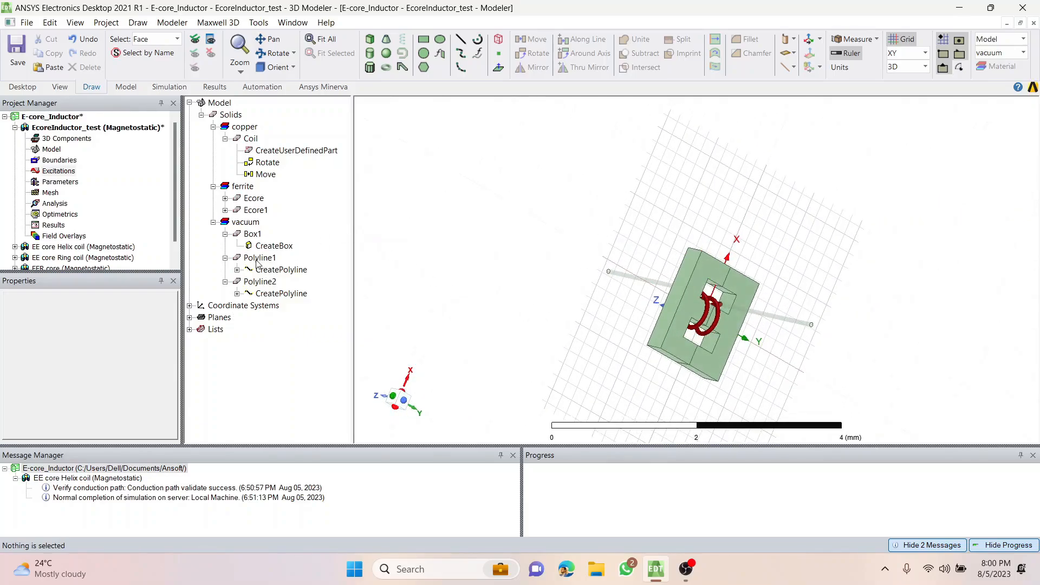
left_click(252, 235)
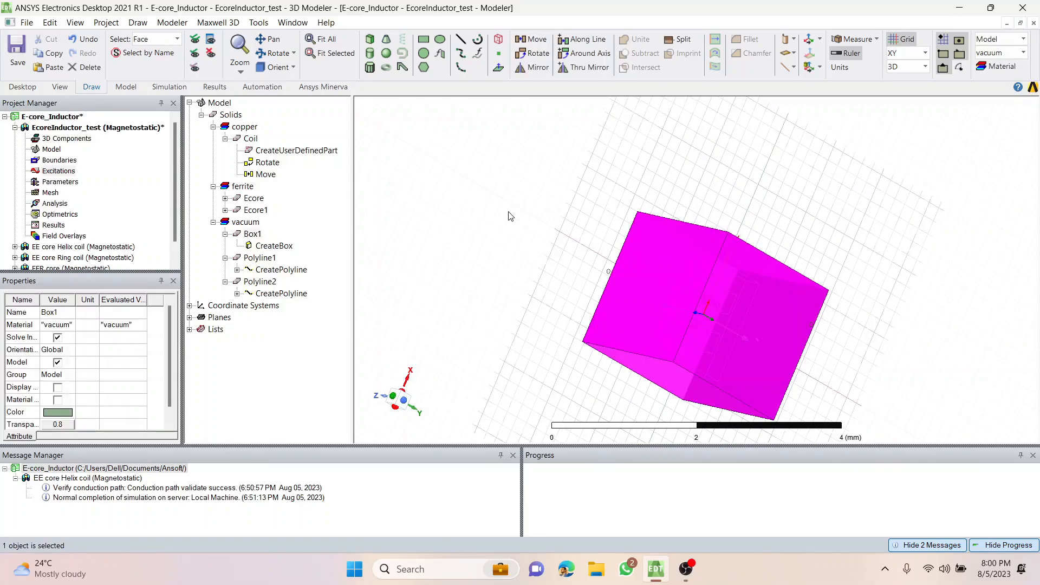
left_click(509, 216)
Unite the copper coil with the two lead polylines into a single solid and clear the selection.
left_click(260, 259)
left_click(260, 283)
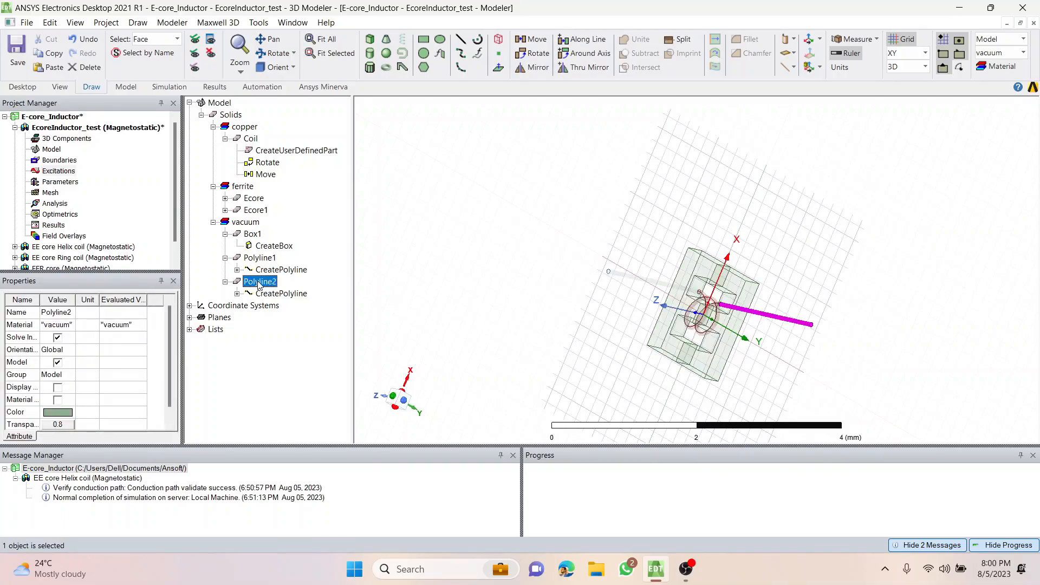
left_click(226, 138)
left_click(249, 139)
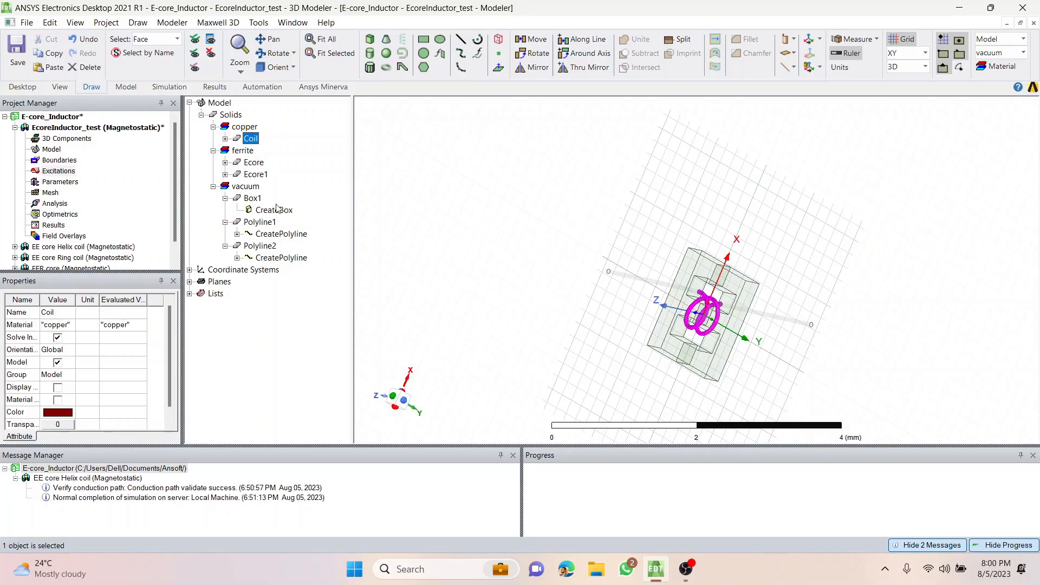
left_click(261, 223, "ctrl")
left_click(271, 248, "ctrl")
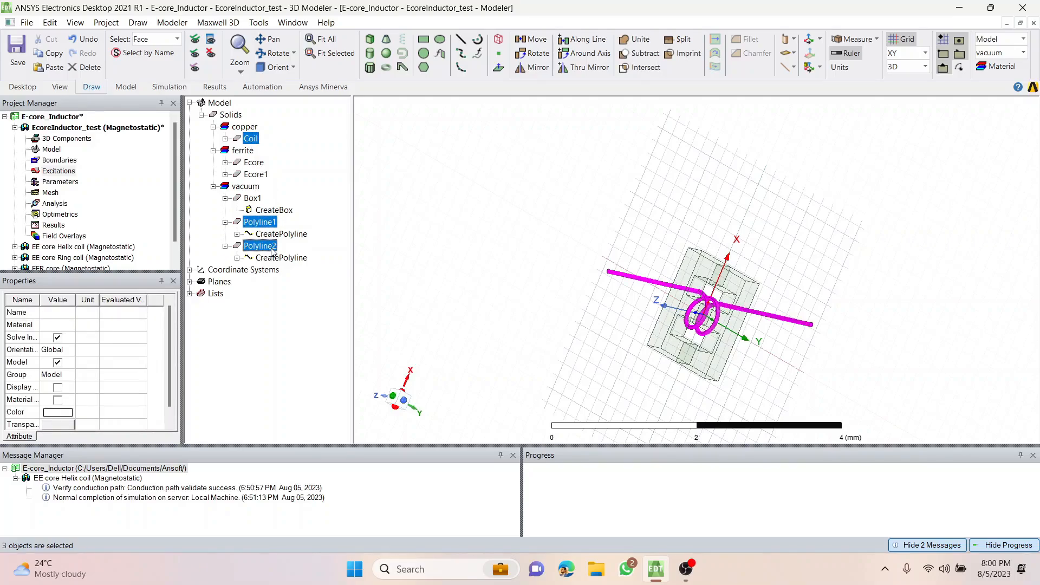
left_click(634, 43)
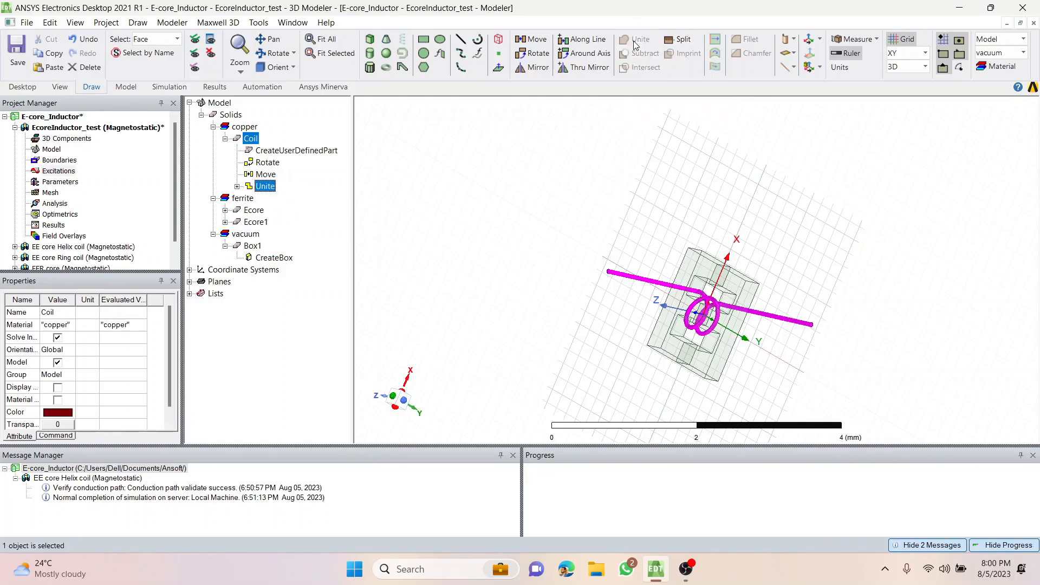
left_click(524, 263)
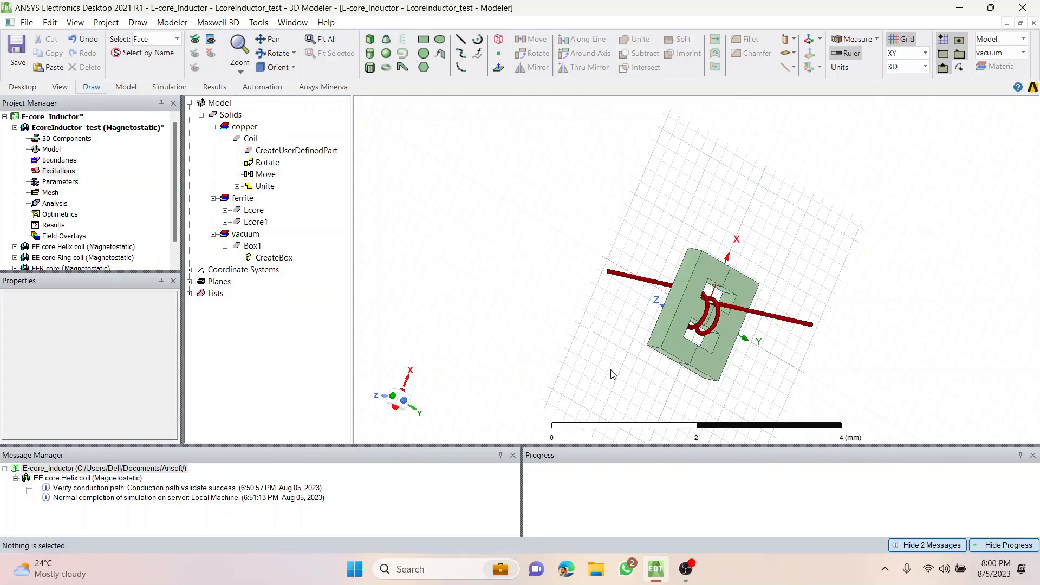
Rename the vacuum box around the inductor as Region.
left_click_drag(614, 374, 658, 300, "alt")
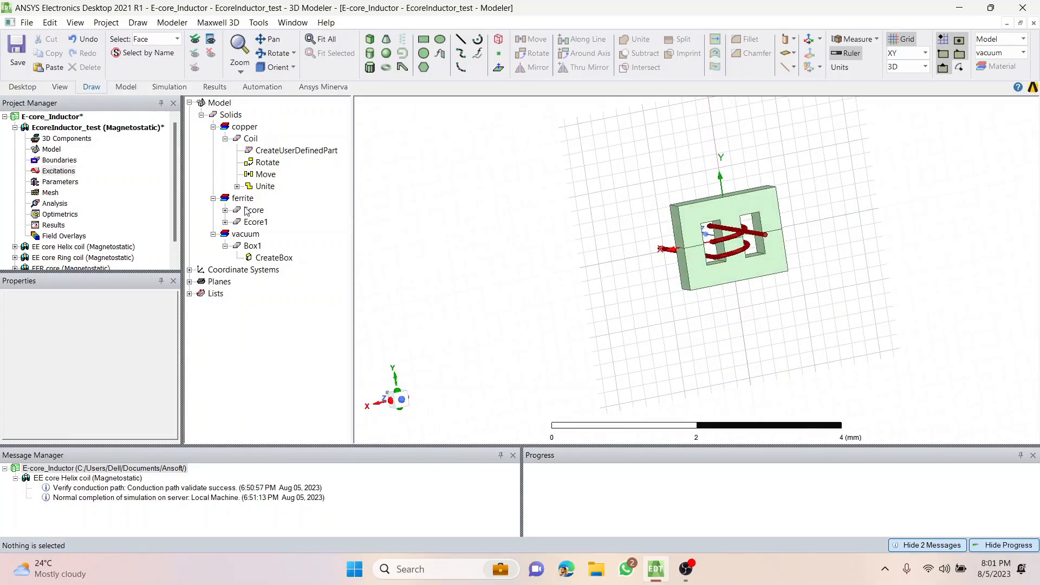
left_click(252, 246)
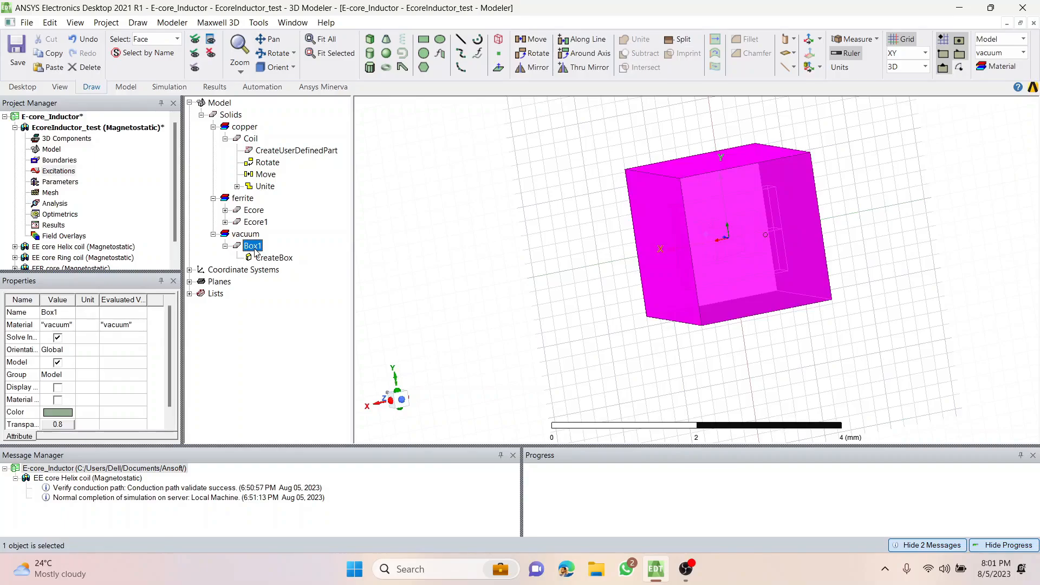
left_click(65, 314)
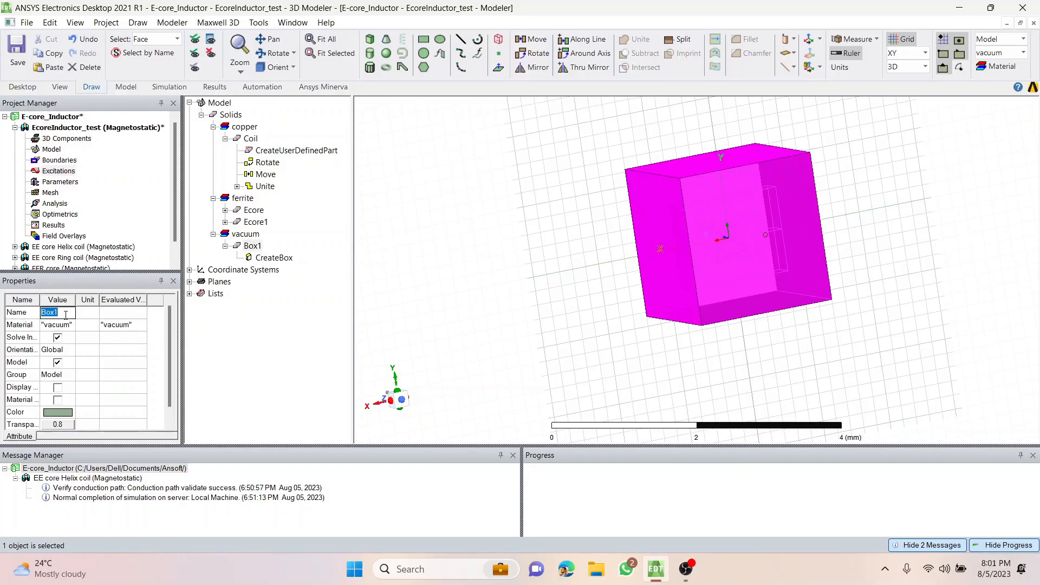
type("Region")
key("Return")
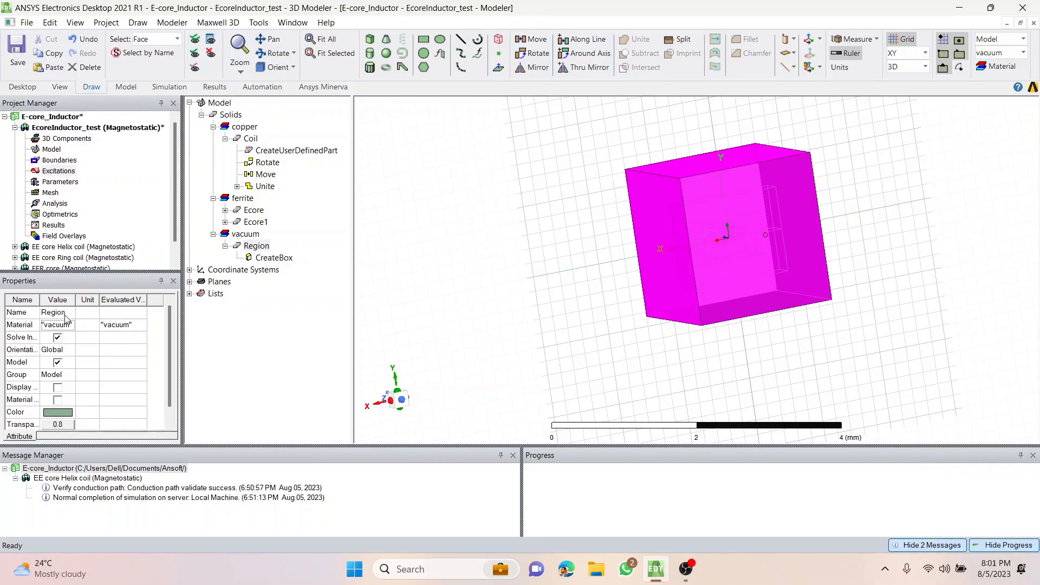
Change the region's material to air and clear the selection.
left_click(60, 328)
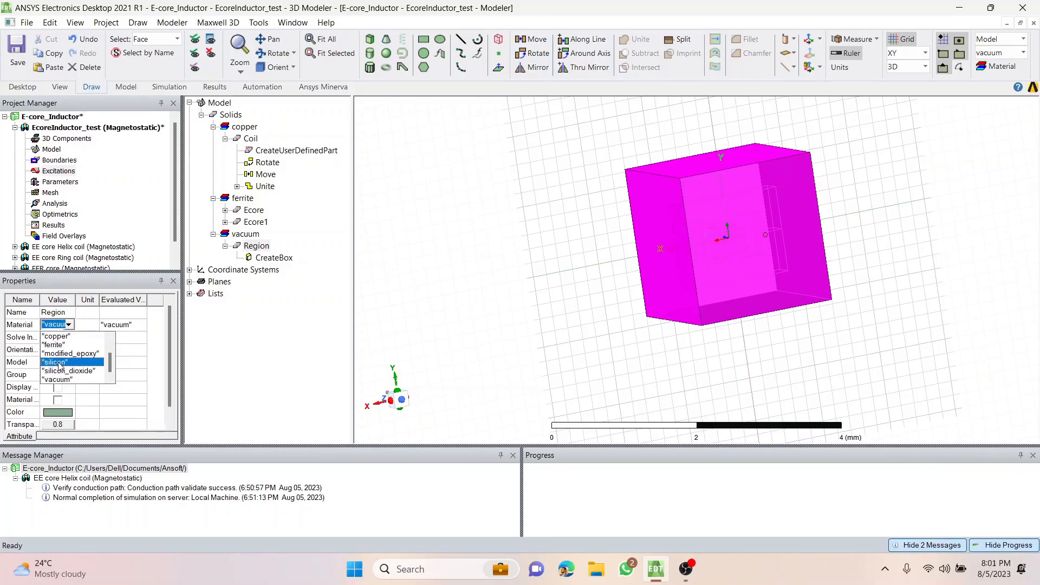
scroll(59, 369, "up", 2)
left_click(57, 354)
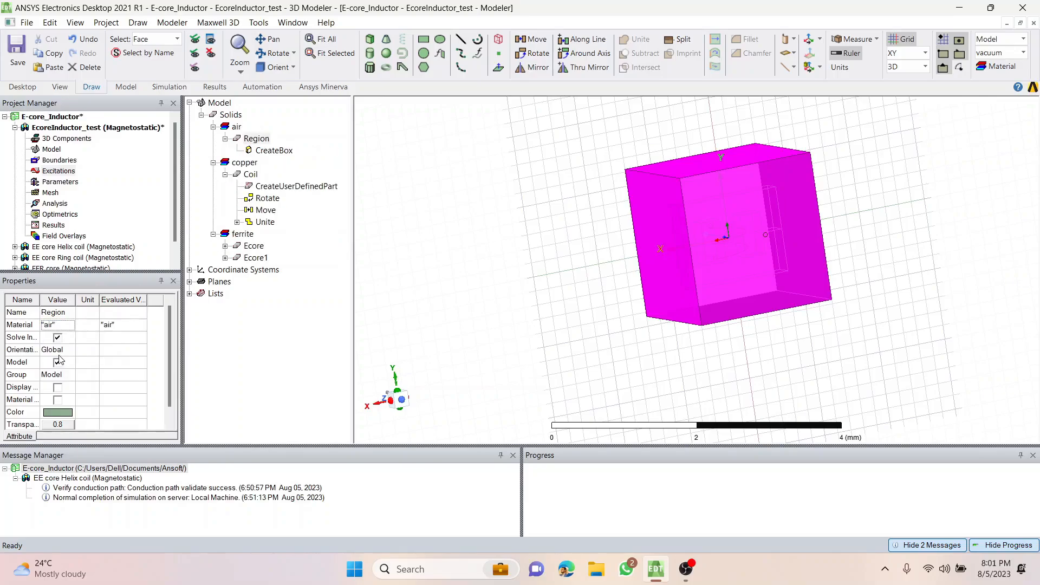
left_click(420, 341)
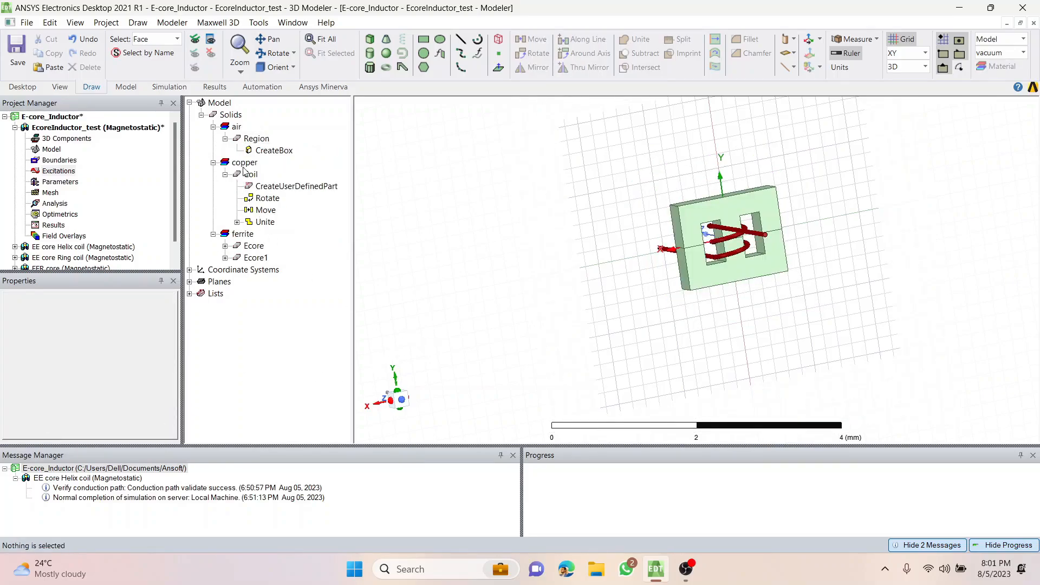
Examine the air region's extent against the core and the ends of the coil leads.
left_click(253, 140)
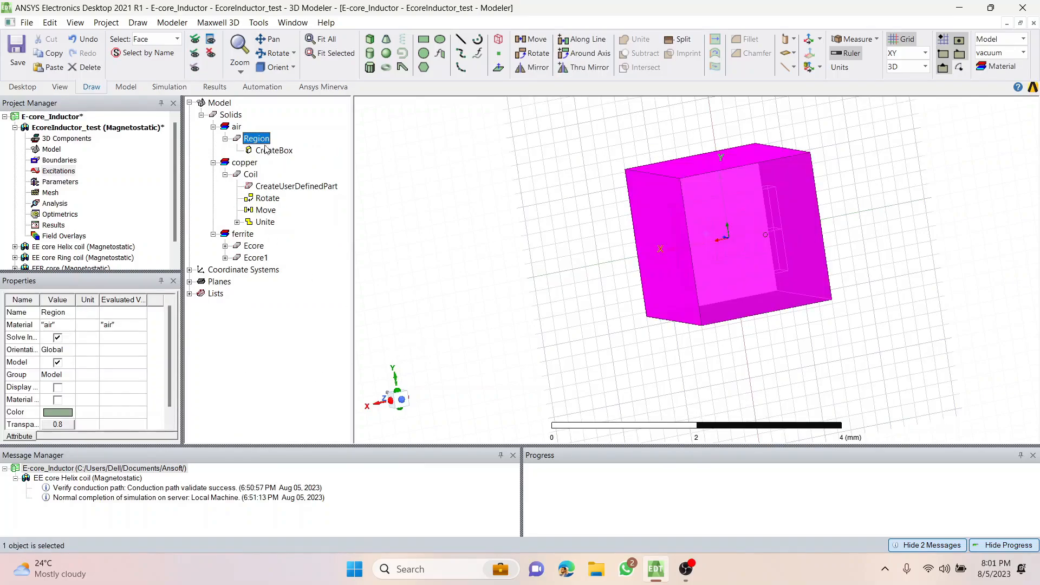
left_click(237, 128)
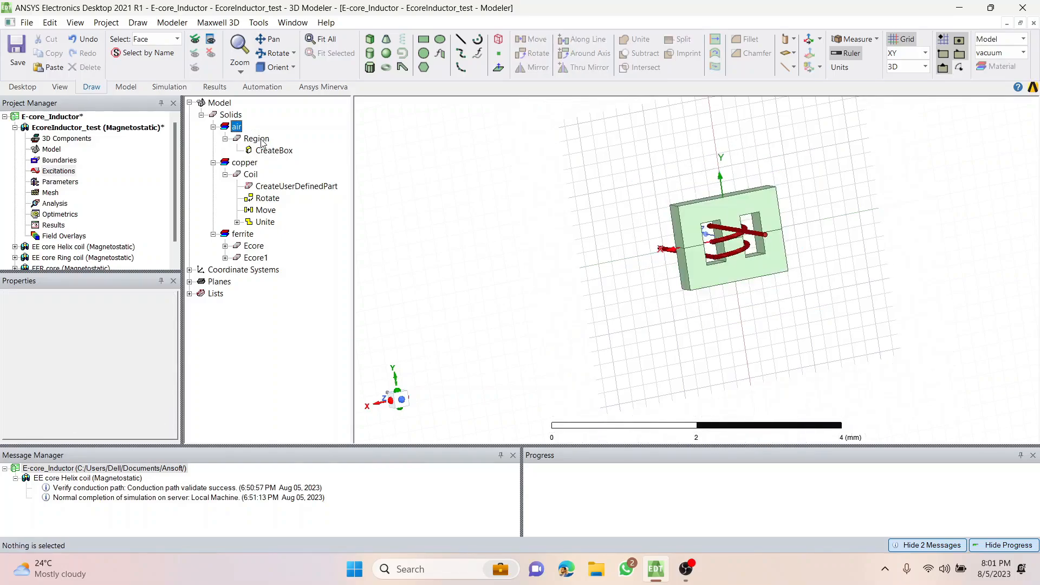
left_click(262, 141)
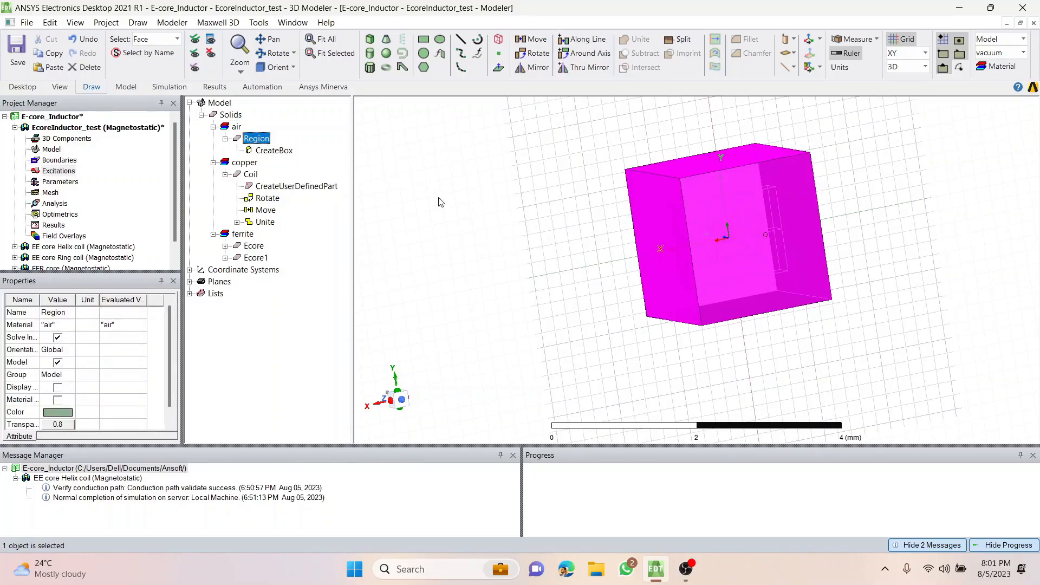
left_click_drag(750, 363, 731, 364, "alt")
middle_click_drag(662, 373, 647, 356)
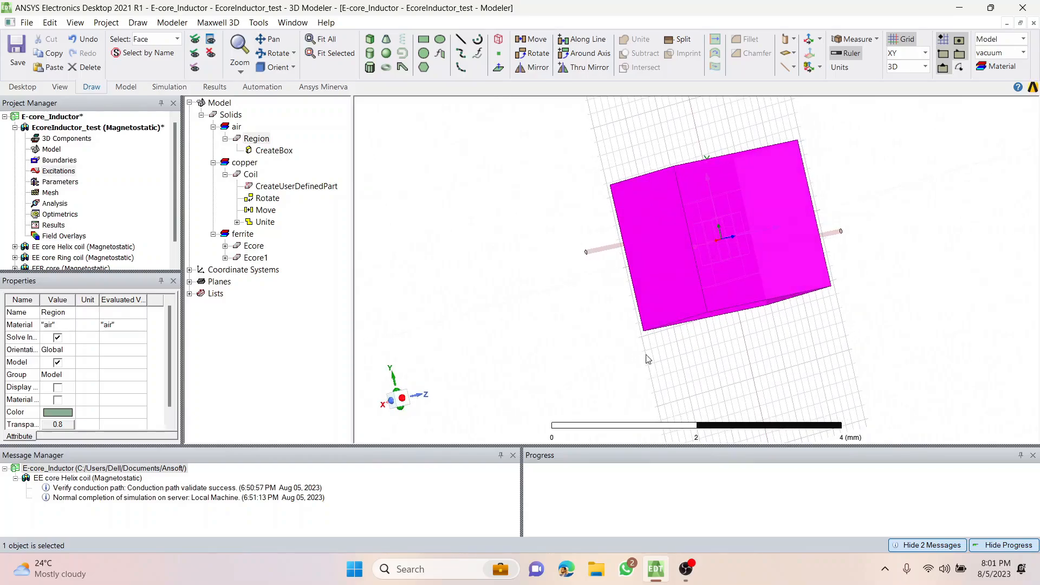
left_click(610, 321)
left_click(257, 140)
left_click(563, 363)
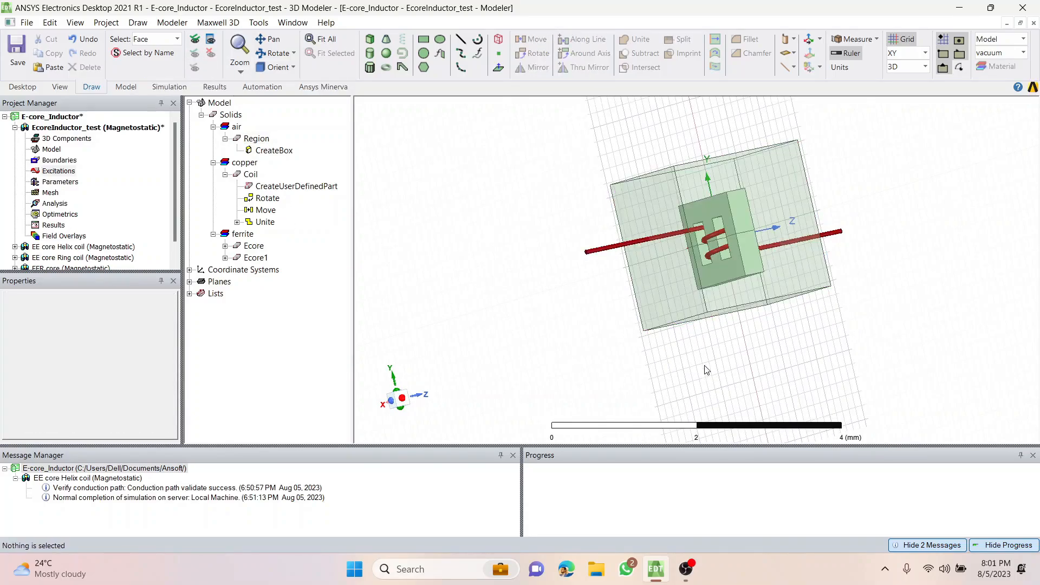
mouse_move(705, 370)
middle_mouse_down()
mouse_move(771, 369)
mouse_move(712, 379)
middle_mouse_up()
left_click(655, 258)
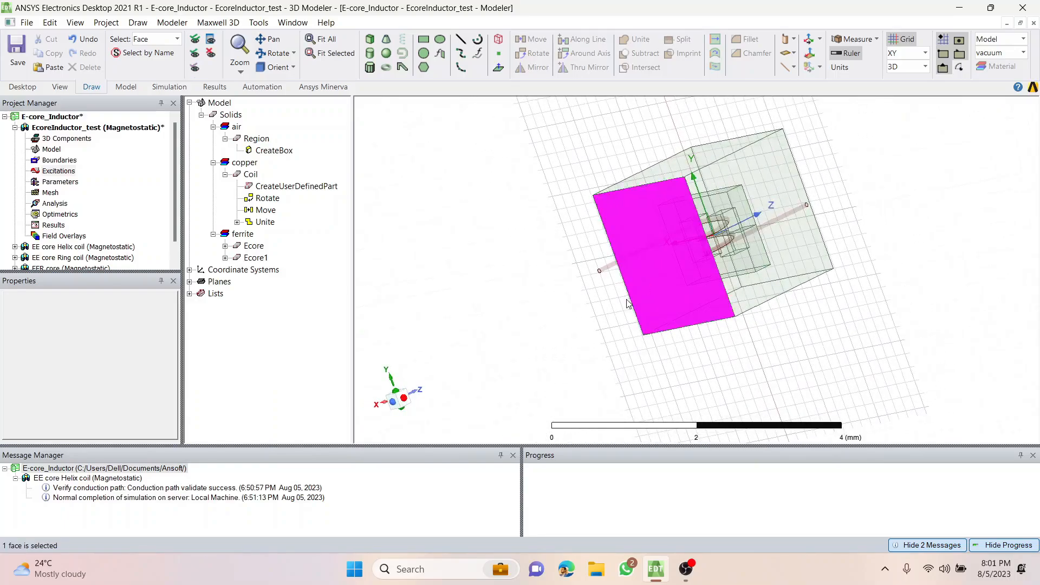
left_click(526, 222)
Switch to object selection and make the air region fully opaque.
key("o")
left_click(639, 226)
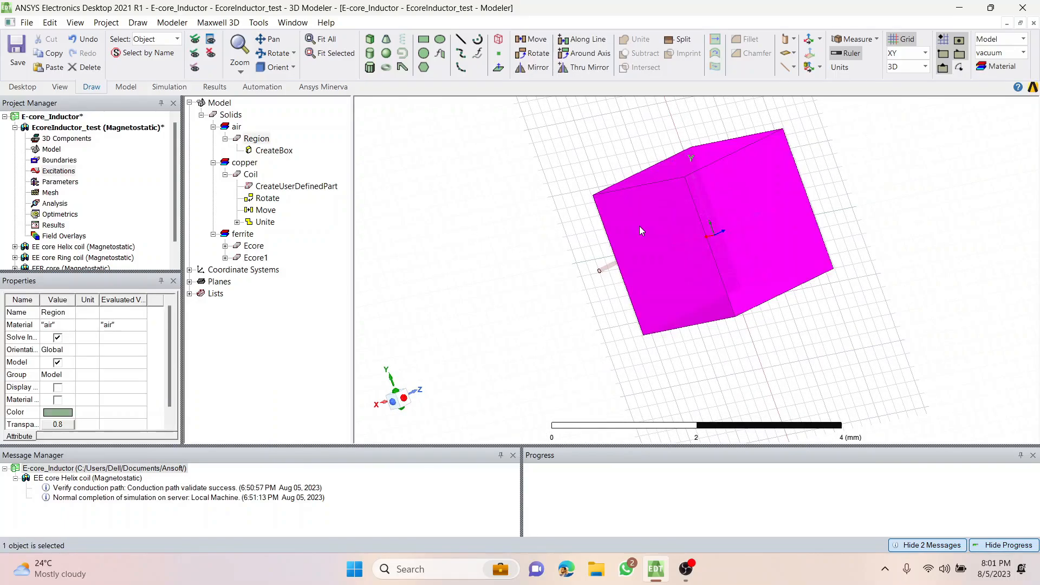
left_click(75, 426)
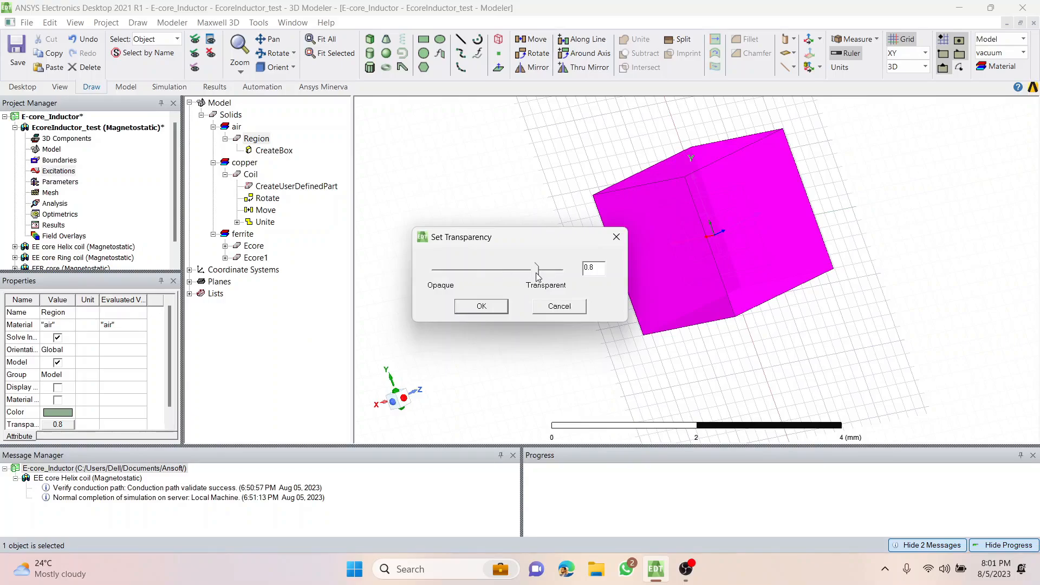
left_click_drag(539, 270, 401, 278)
left_click(468, 306)
left_click(437, 348)
Switch to face selection and check the region's positive-Z face where the coil lead passes through.
middle_click_drag(684, 380, 789, 328)
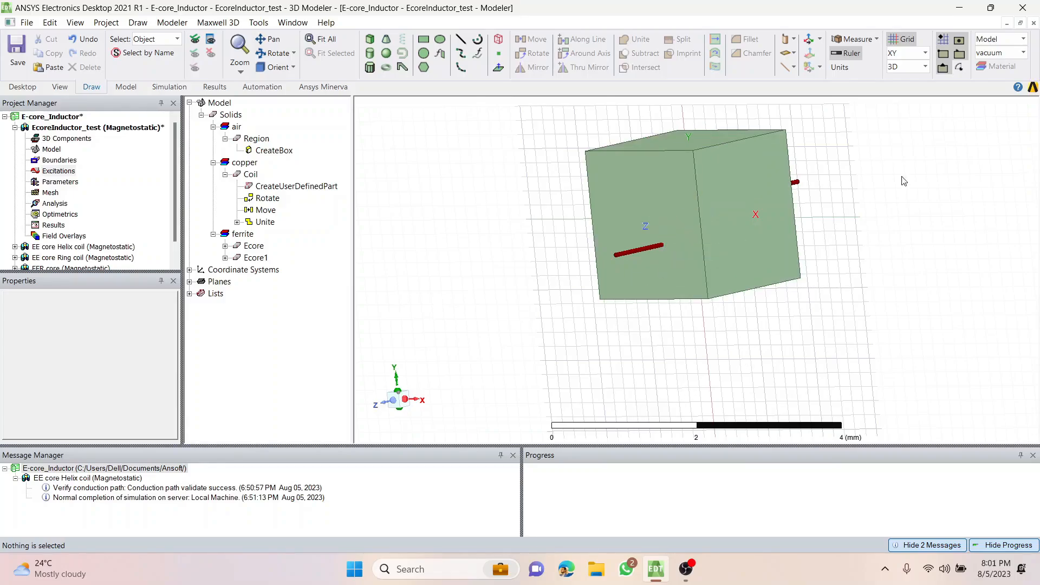
left_click(924, 52)
left_click(910, 187)
middle_click_drag(838, 356, 833, 340)
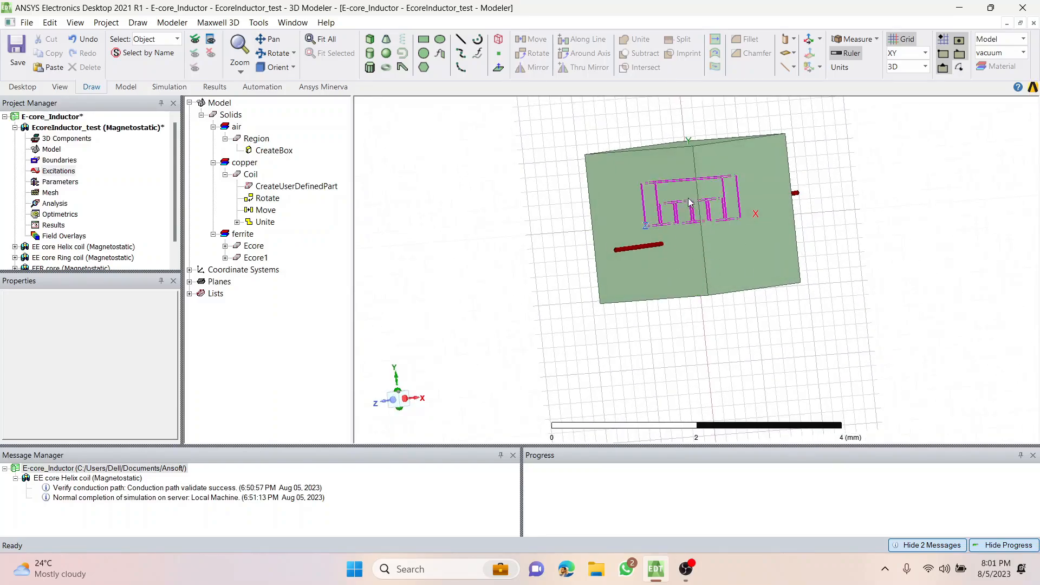
key("f")
left_click(632, 188)
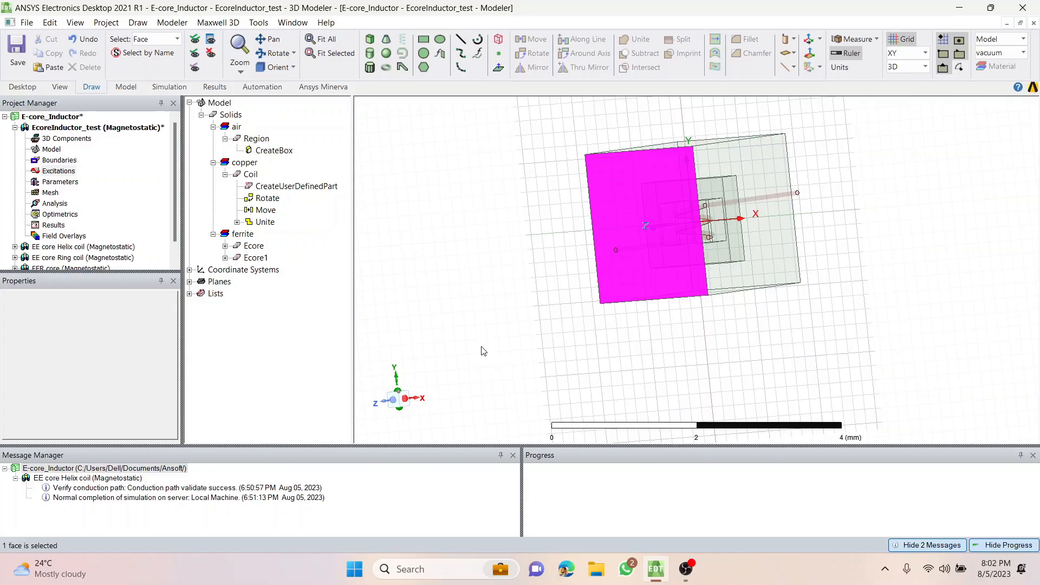
left_click(483, 351)
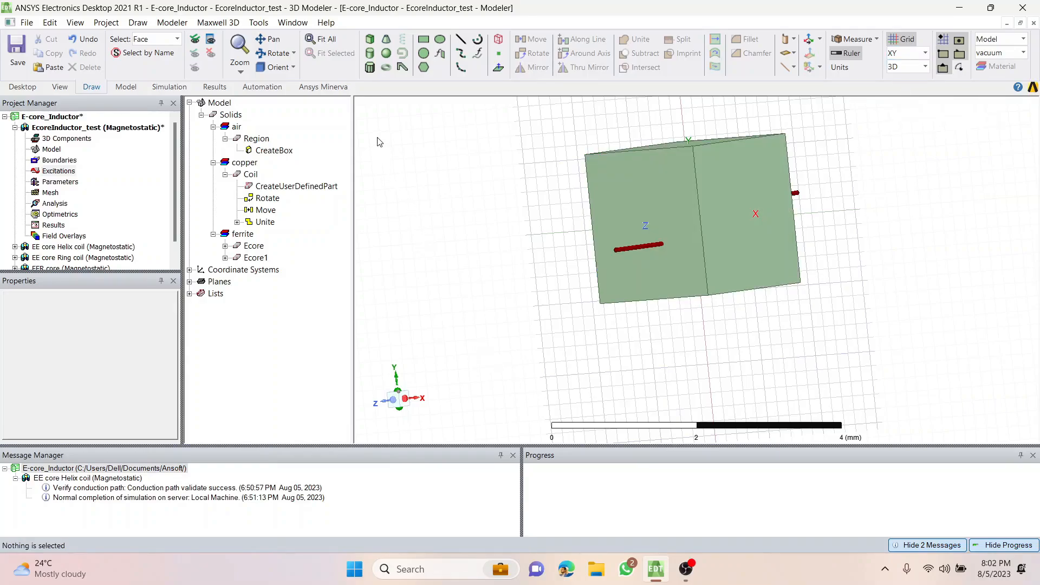
Draw a 2 by 2.1 mm box on the region's positive-Z face, extending about 3.2 mm outward over the coil lead.
left_click(370, 39)
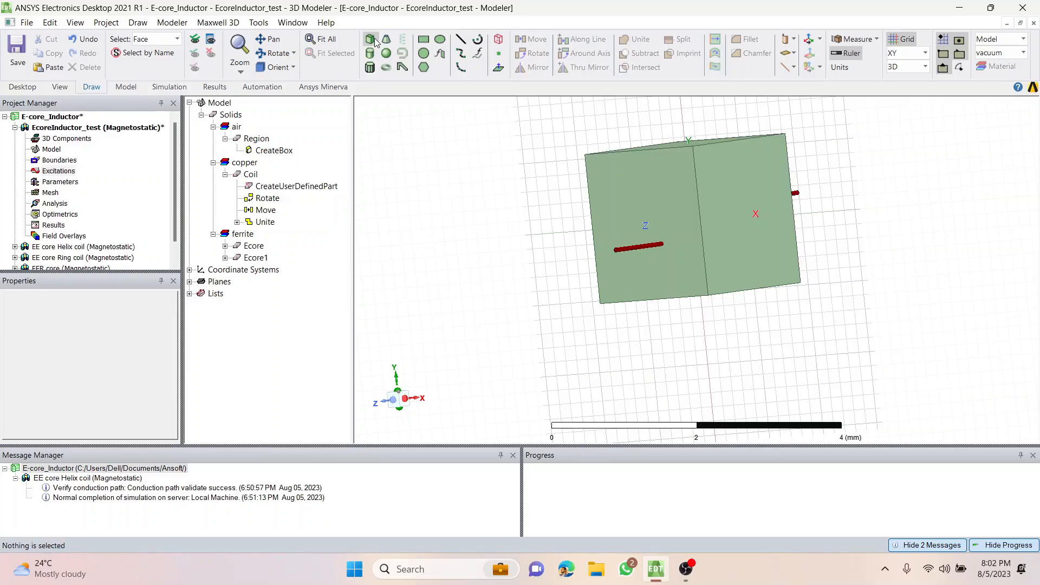
left_click(587, 156)
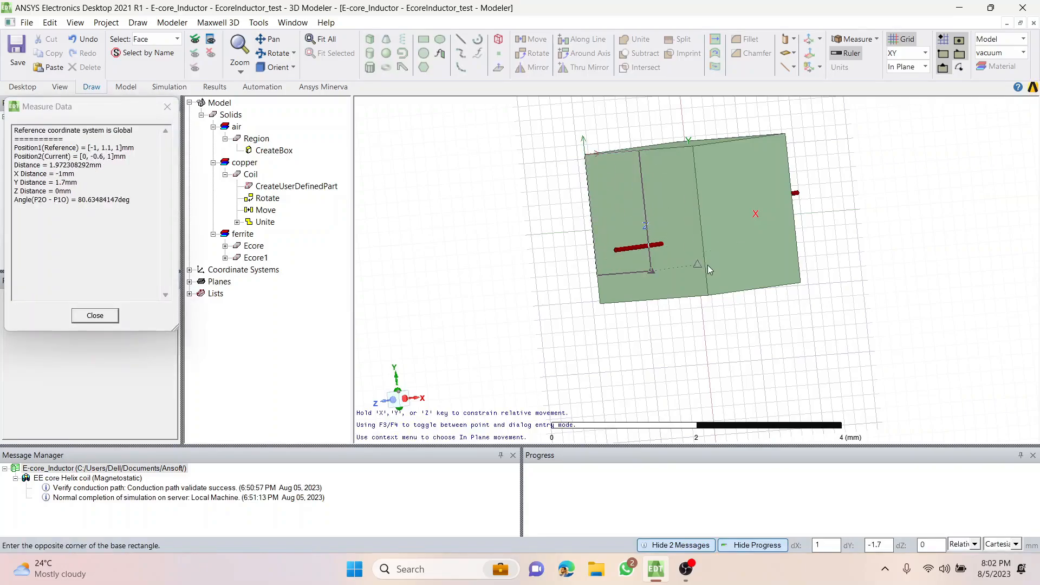
left_click(708, 297)
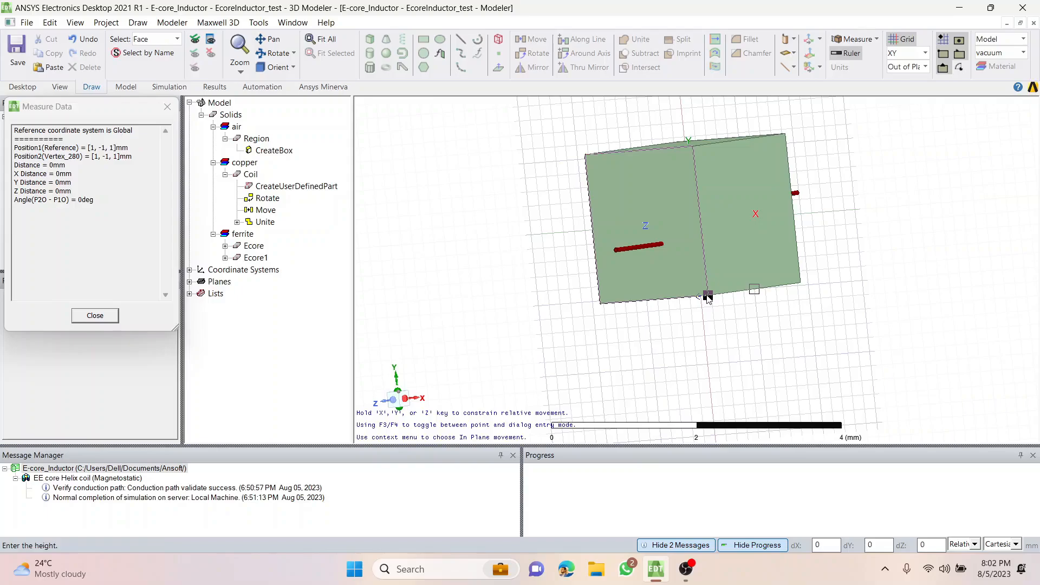
left_click(563, 311)
left_click(302, 310)
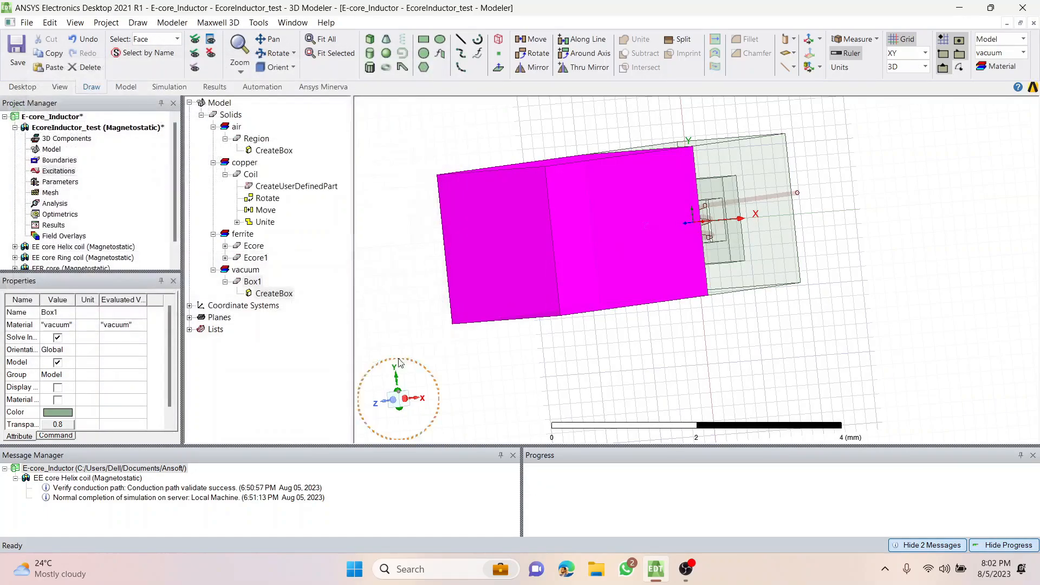
Draw a 2 by 2.1 mm box on the region's negative-Z face, extending about 2.8 mm outward over the other coil lead.
left_click_drag(816, 357, 596, 353, "alt")
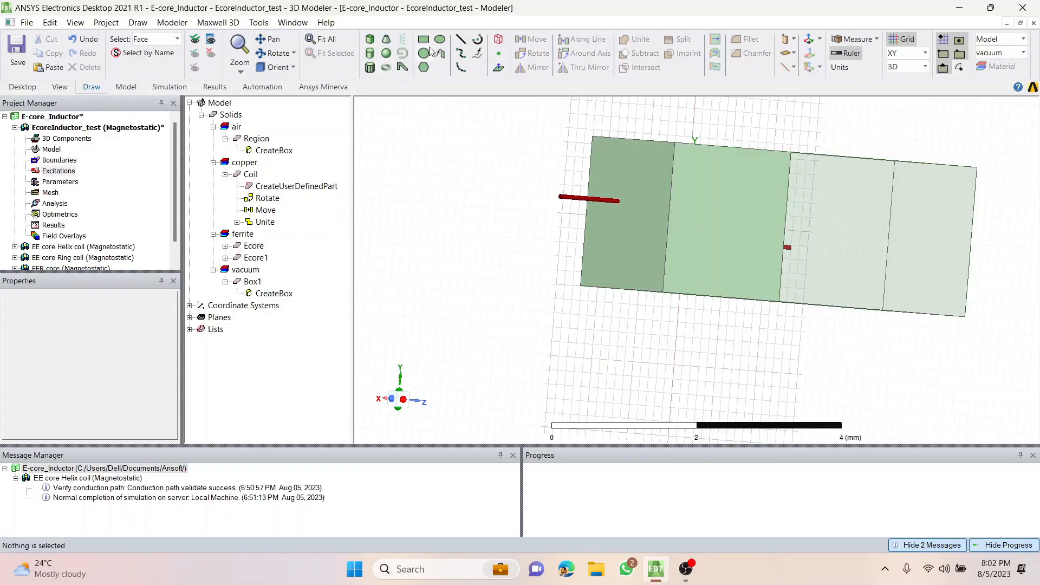
left_click(370, 39)
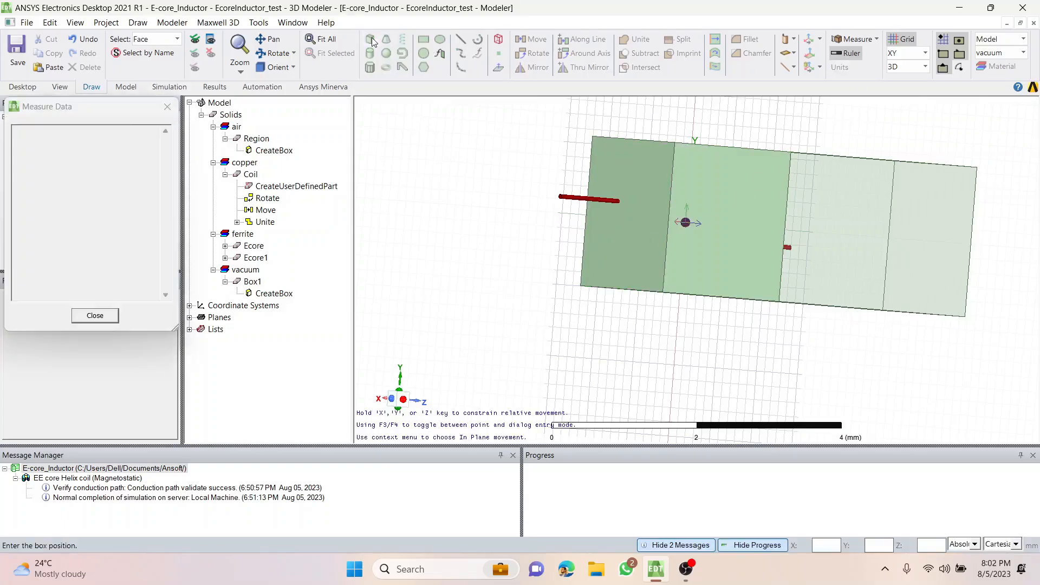
left_click(591, 138)
left_click(664, 293)
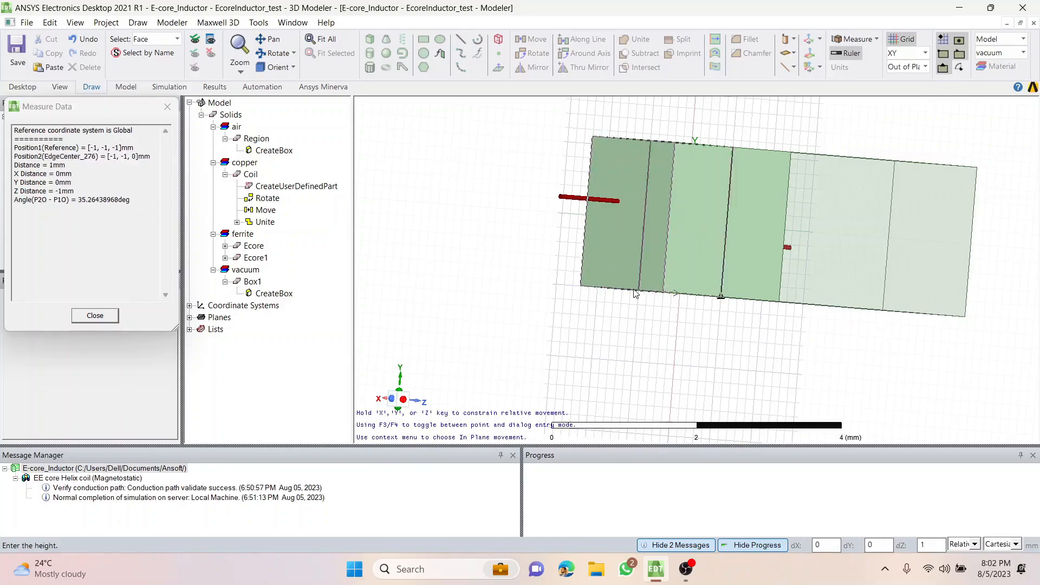
left_click(505, 279)
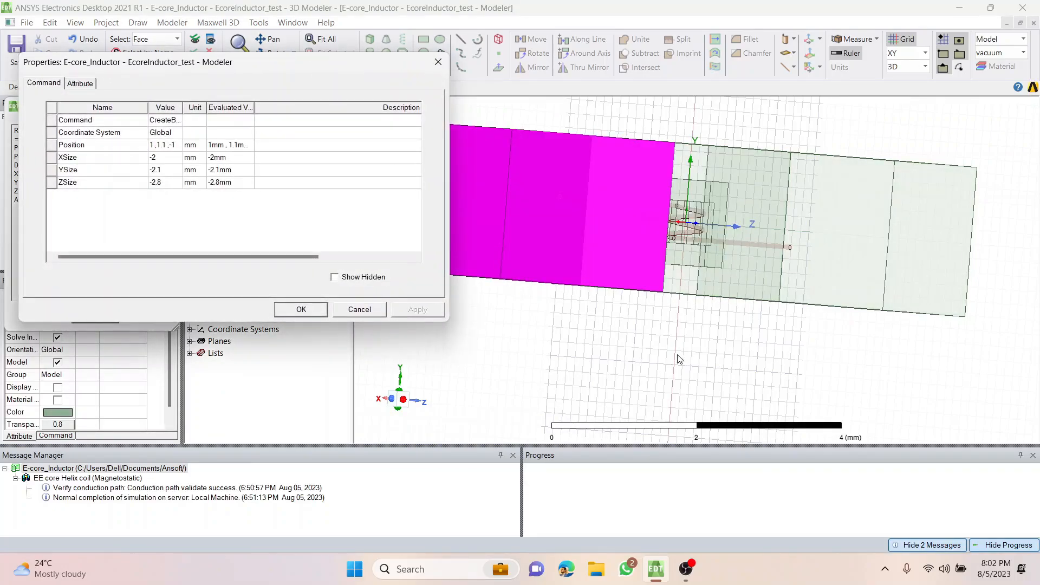
left_click(321, 310)
mouse_move(546, 330)
middle_mouse_down()
mouse_move(600, 339)
mouse_move(554, 357)
middle_mouse_up()
left_click(411, 165)
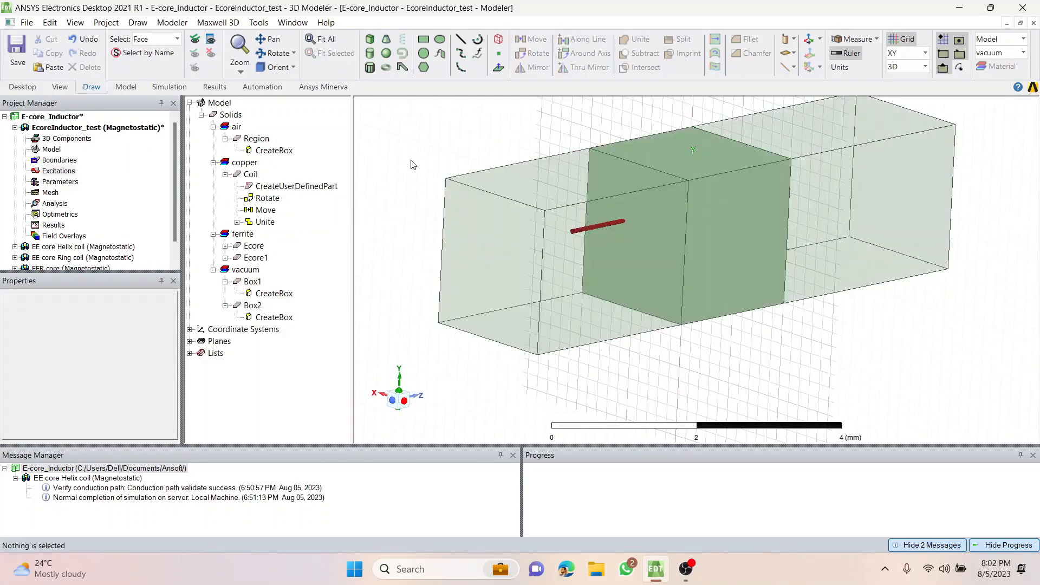
Highlight the two boxes and the coil in turn to check how the boxes cover the protruding leads.
left_click(259, 286)
left_click(253, 306)
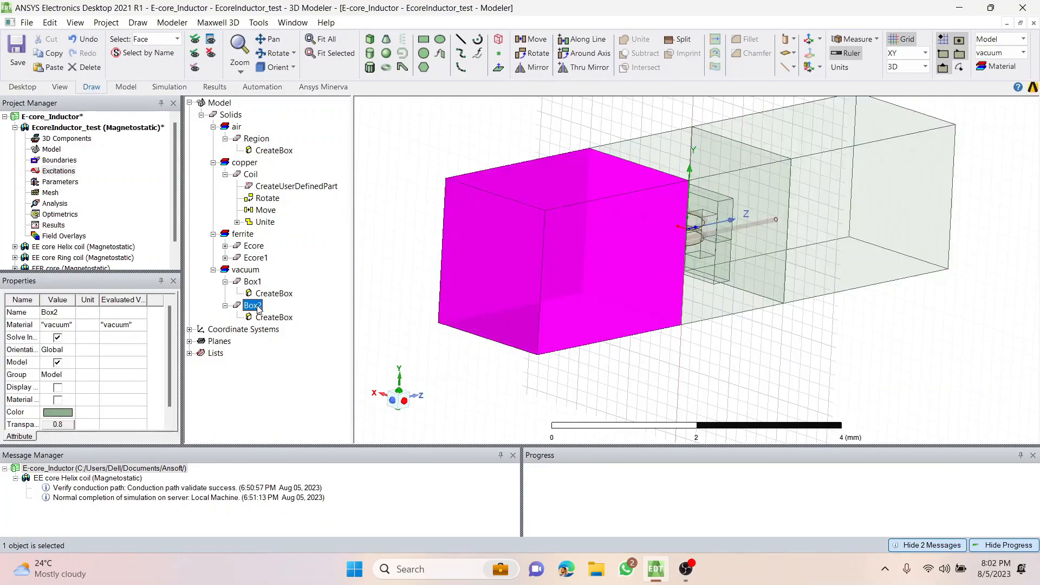
left_click(401, 338)
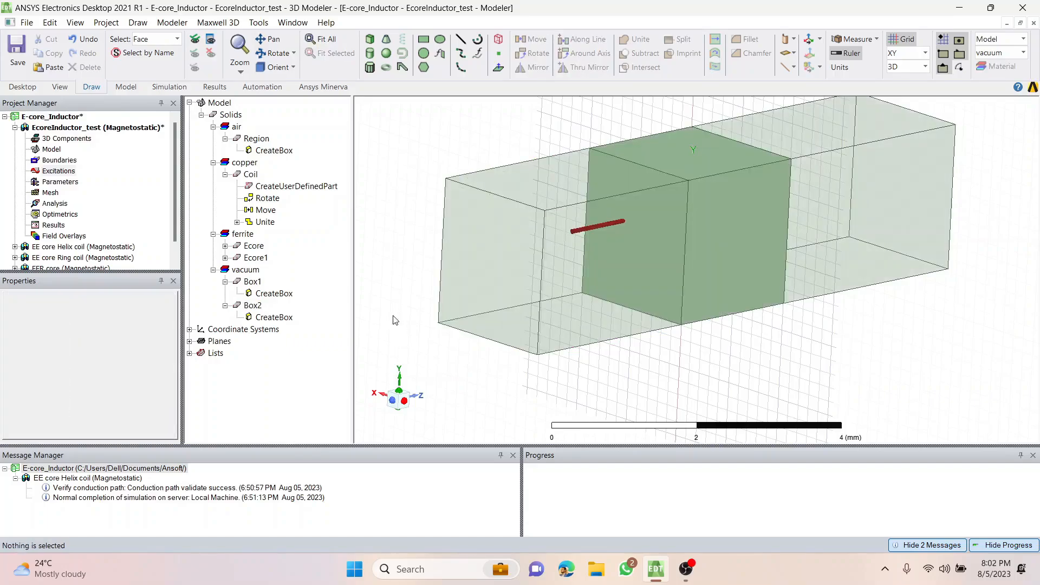
left_click(250, 175)
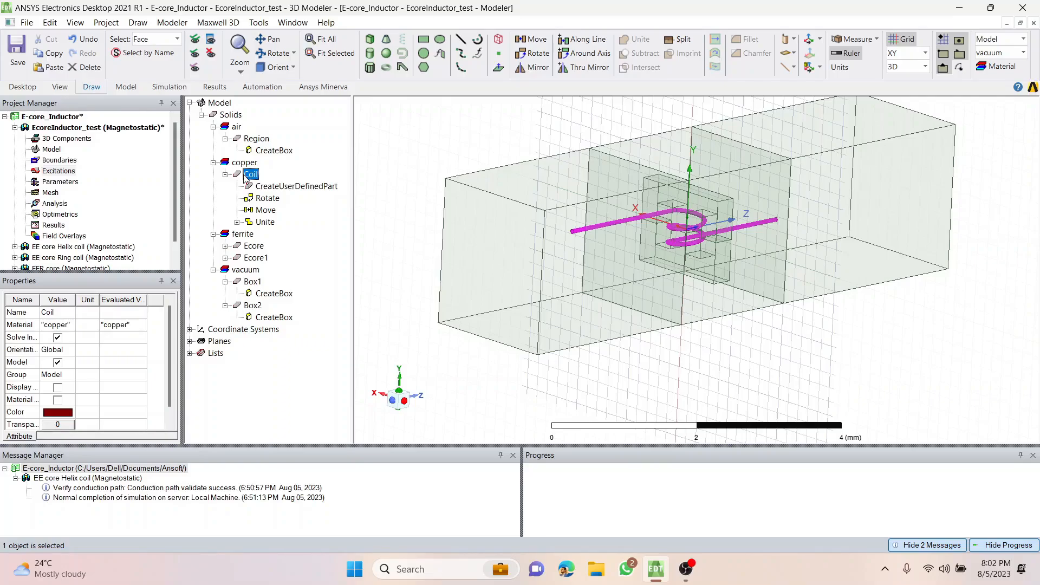
left_click(415, 177)
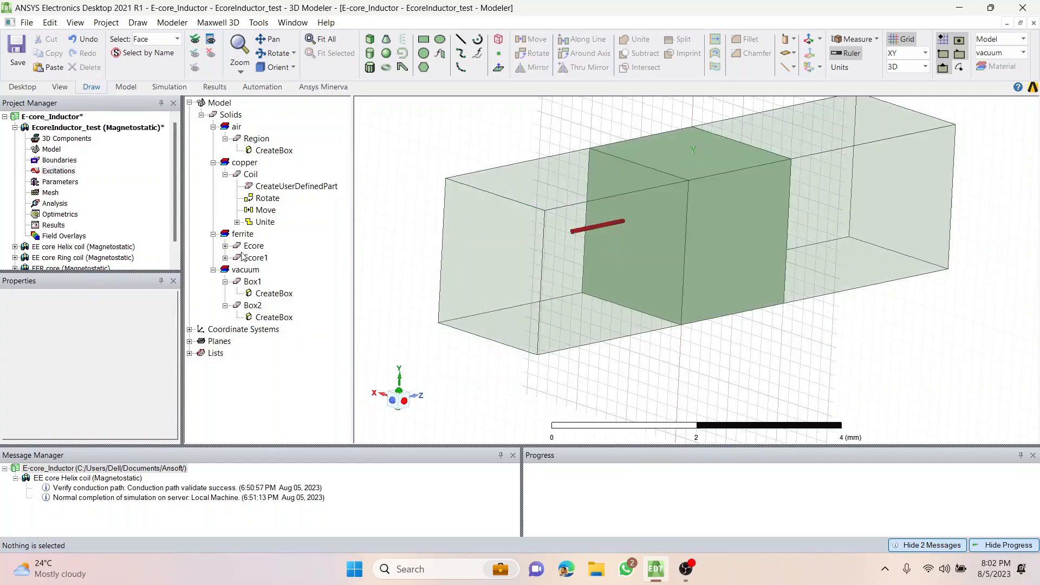
left_click(252, 282)
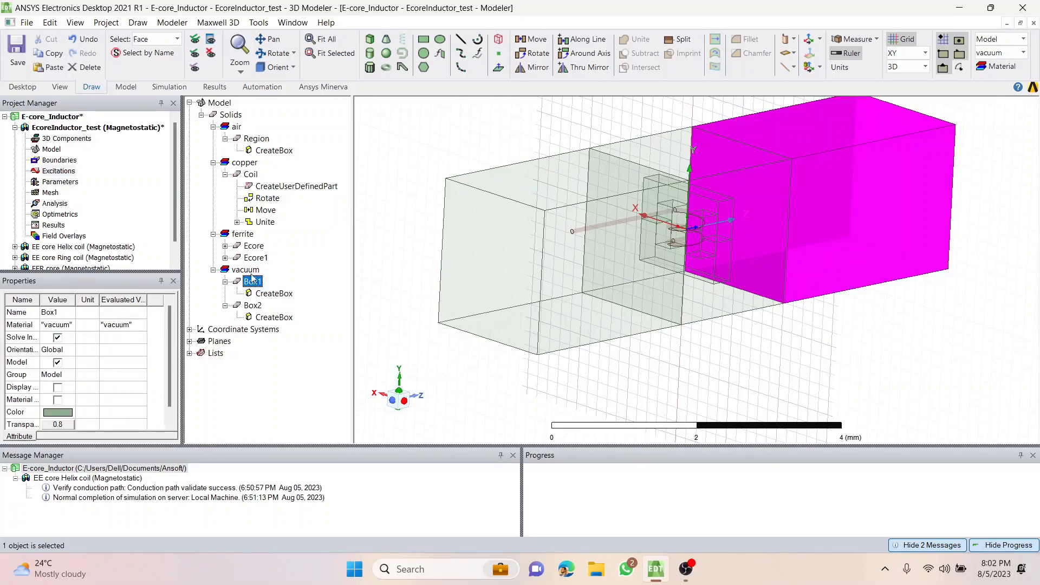
Subtract Box1 and Box2 from the coil without cloning the tool objects, trimming its leads at the region faces.
left_click(250, 175)
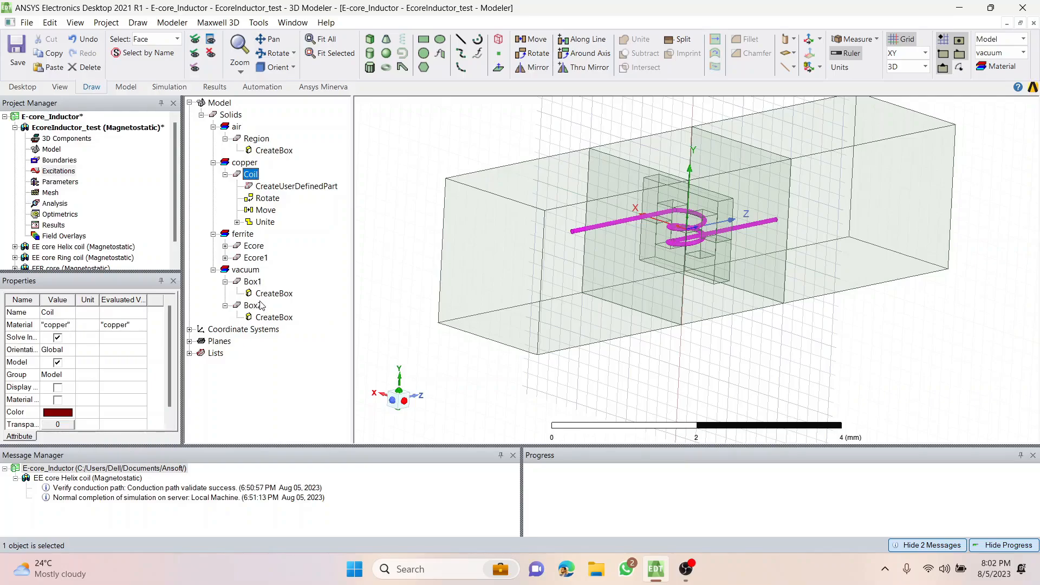
left_click(252, 282, "ctrl")
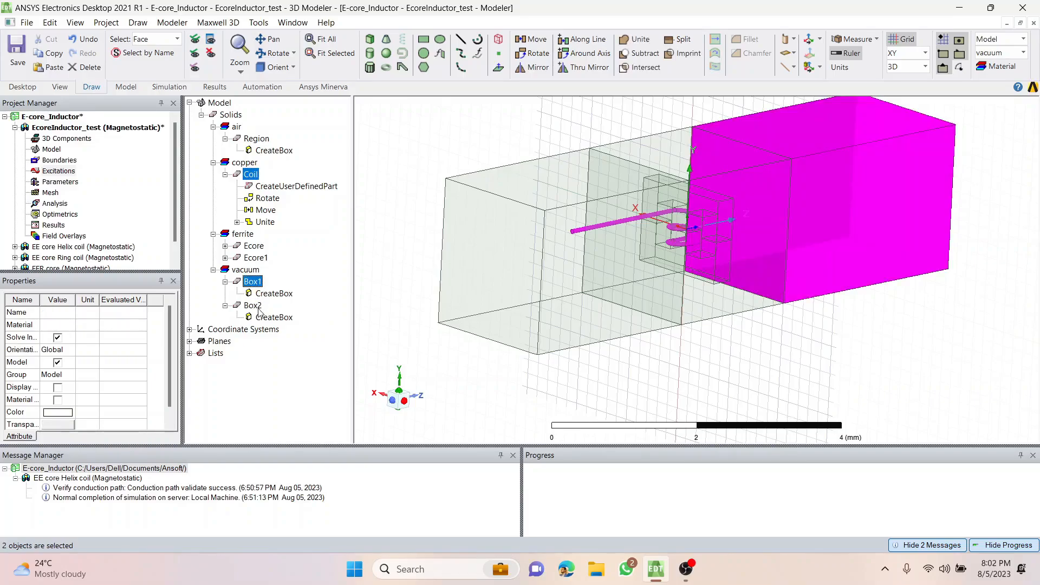
left_click(257, 306, "ctrl")
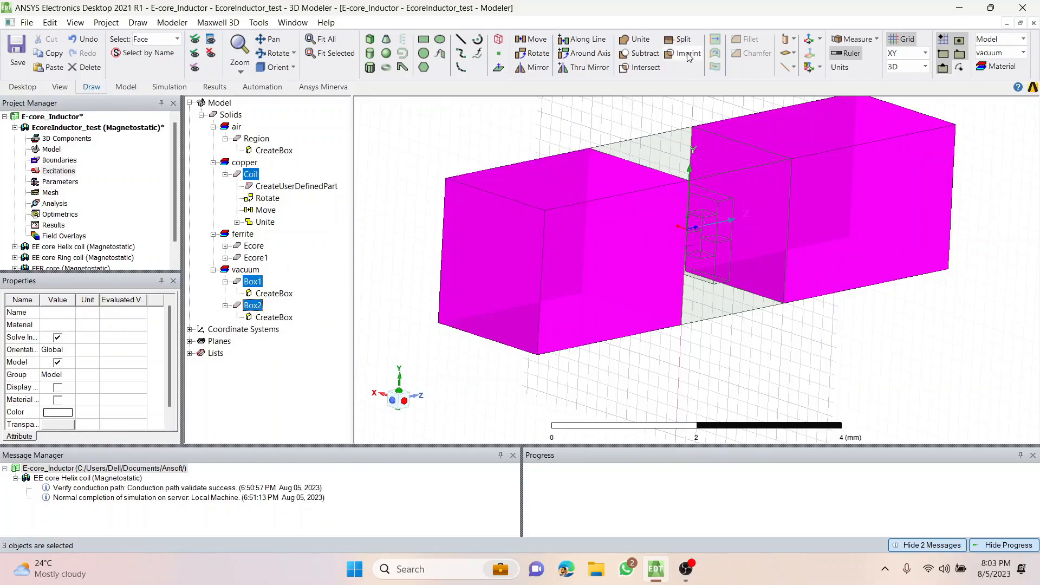
left_click(641, 54)
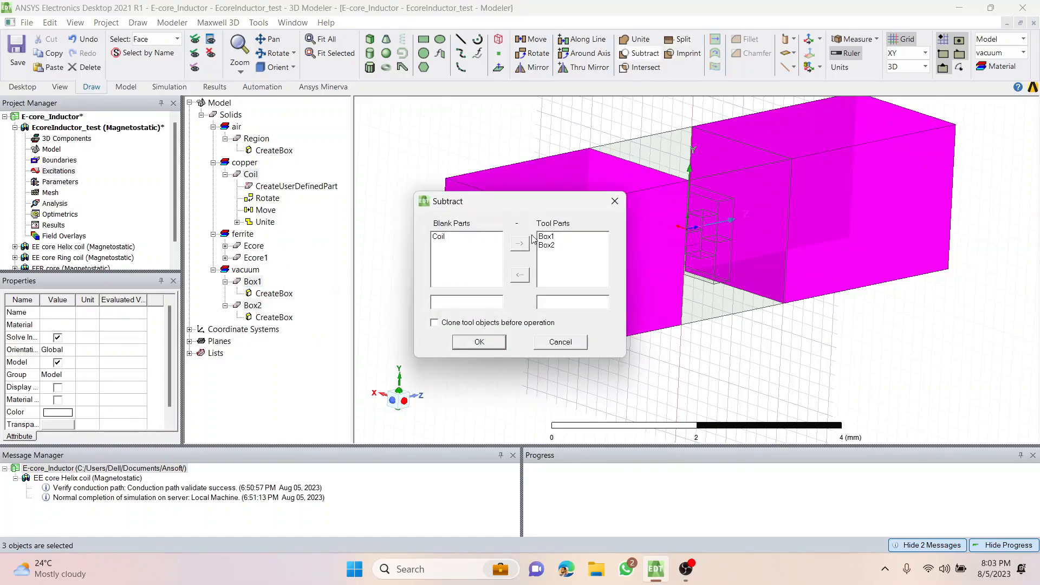
left_click(493, 343)
left_click(490, 255)
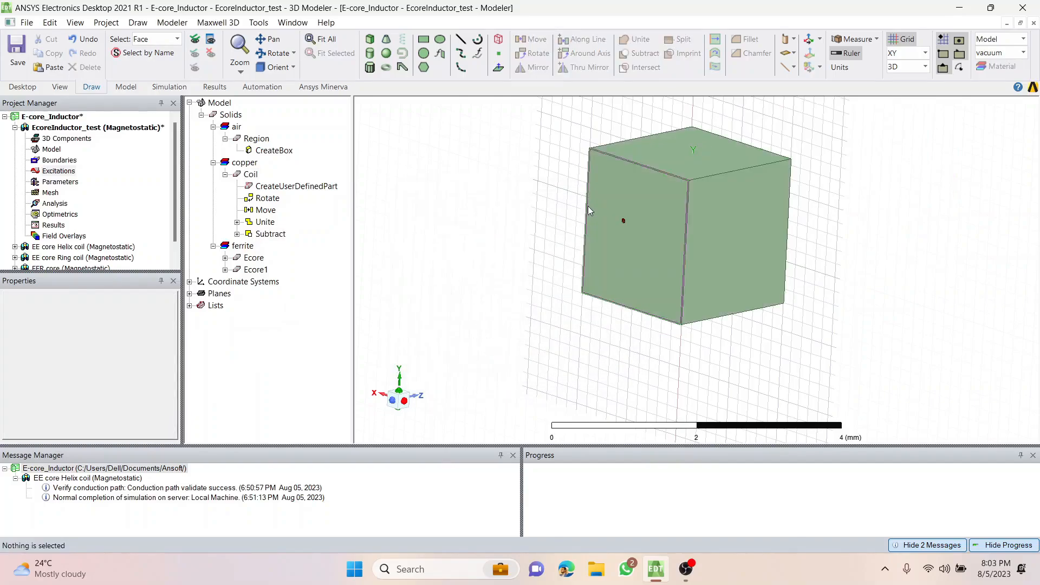
Inspect the trimmed coil lead ends on both Z faces of the air region.
middle_click_drag(589, 321, 581, 316)
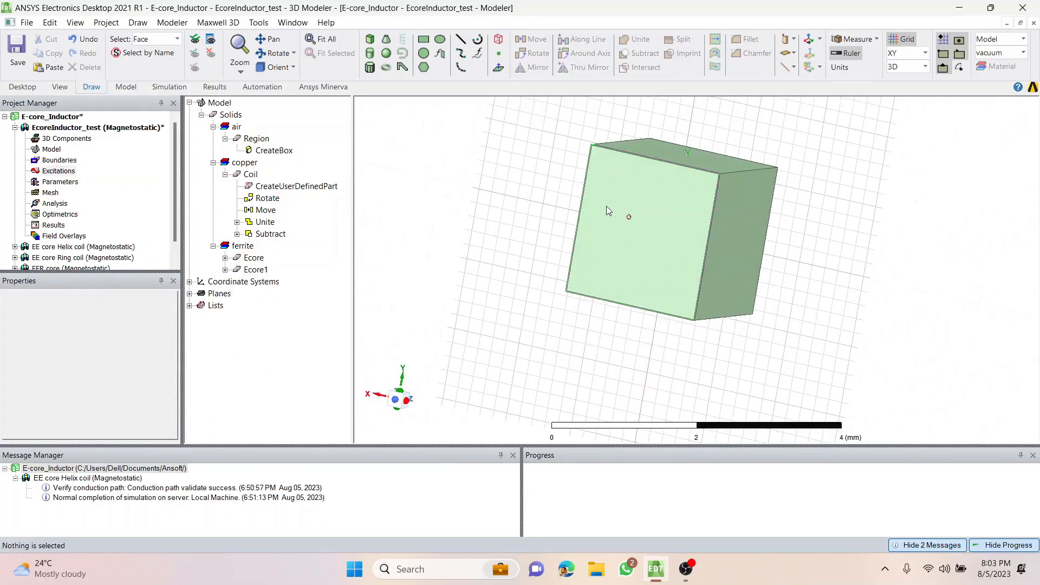
scroll(641, 223, "up", 2)
scroll(642, 223, "up", 6)
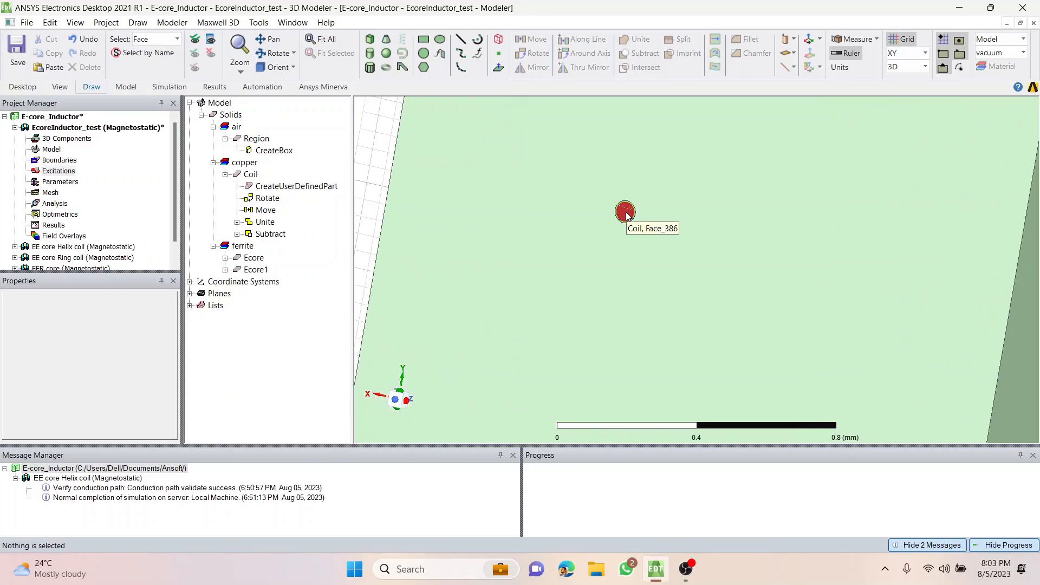
scroll(634, 205, "up", 2)
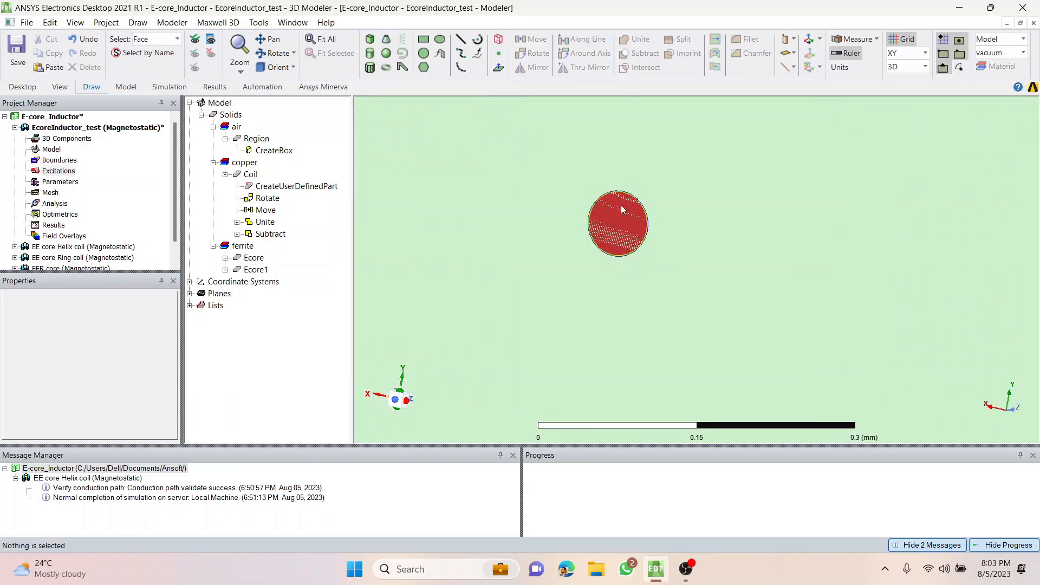
scroll(634, 219, "down", 8)
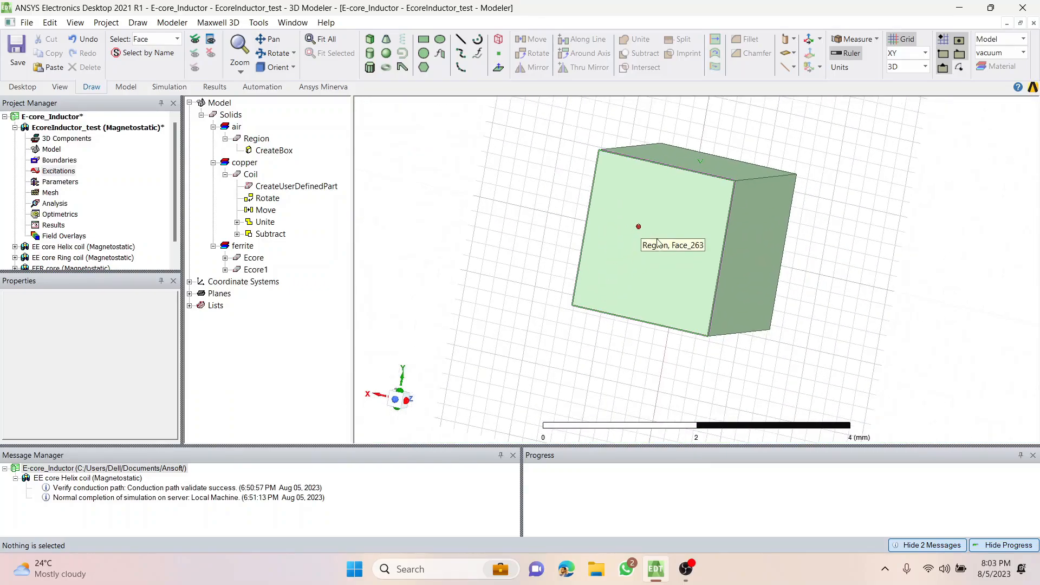
middle_click_drag(804, 262, 667, 257)
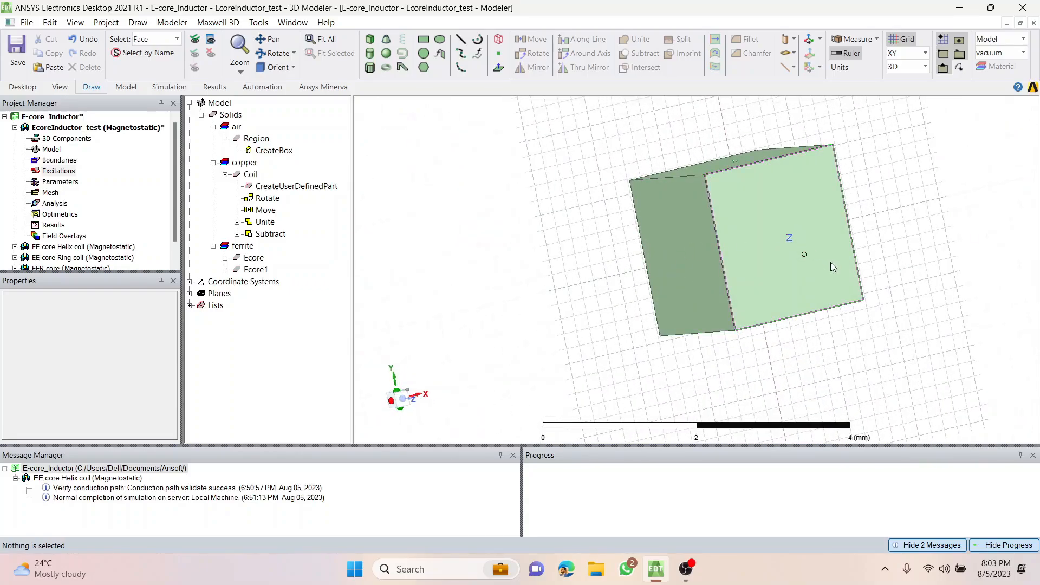
scroll(832, 266, "up", 5)
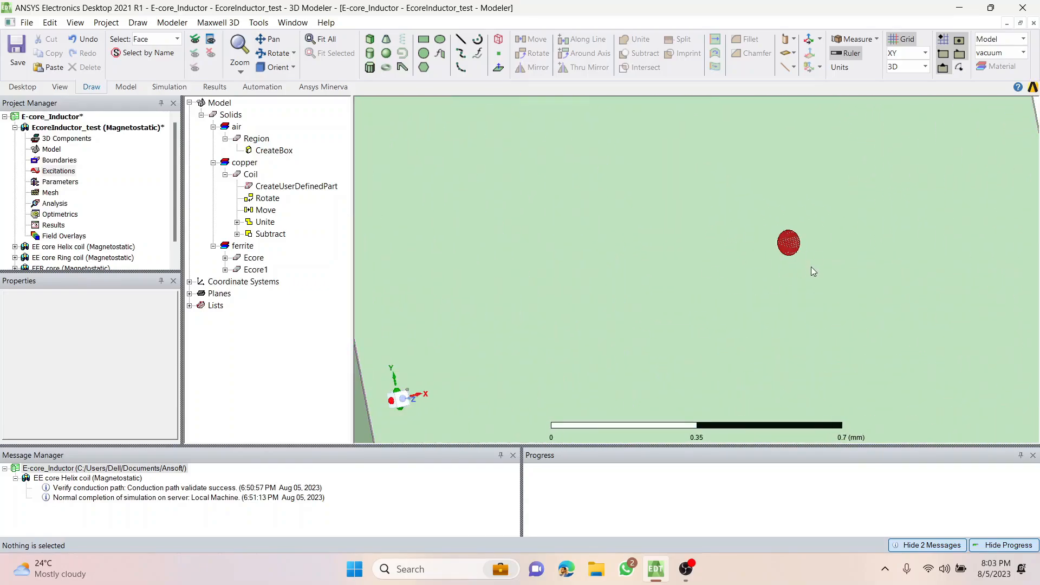
scroll(788, 261, "down", 6)
middle_click_drag(589, 258, 781, 208)
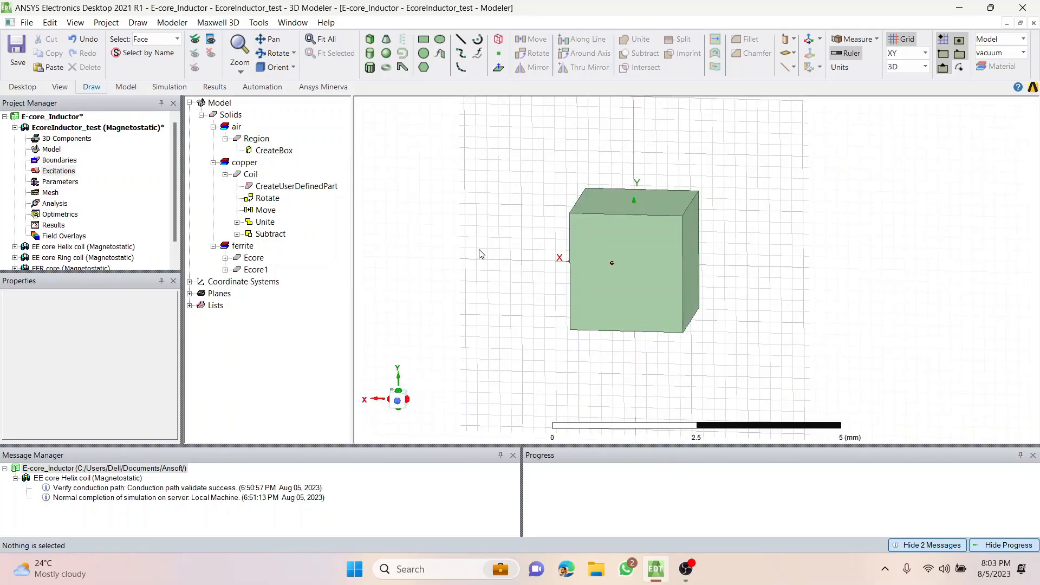
middle_click_drag(694, 281, 667, 272)
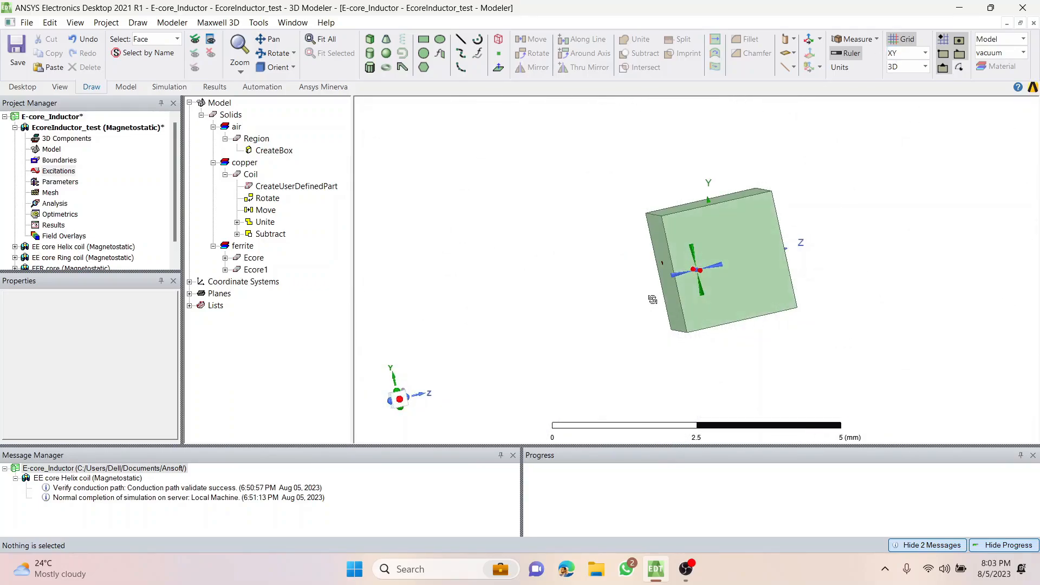
Switch to object selection and set the air region's transparency to 0.8.
left_click(709, 241)
left_click(527, 265)
left_click(713, 244)
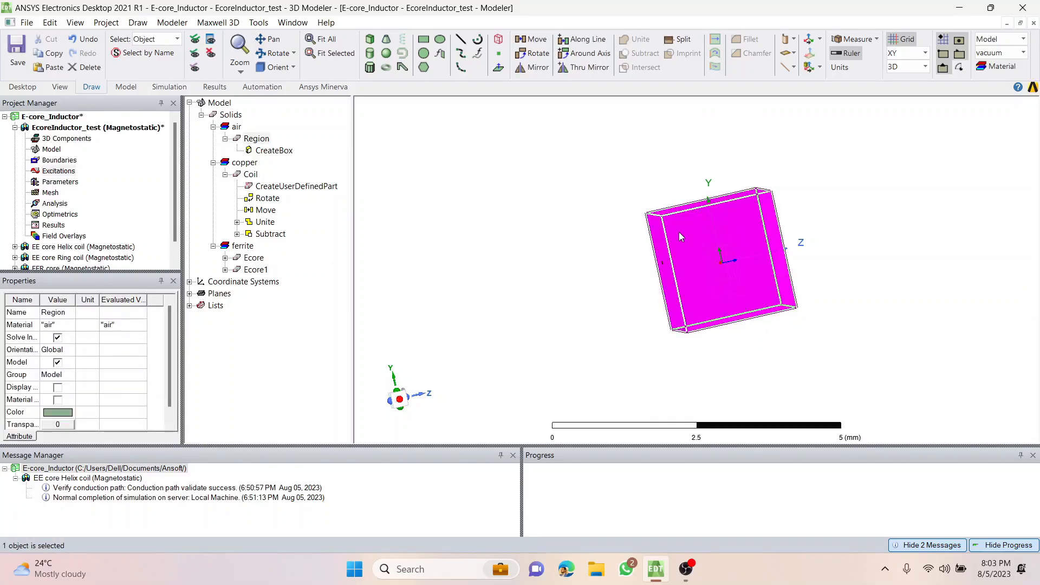
left_click(365, 336)
left_click(675, 232)
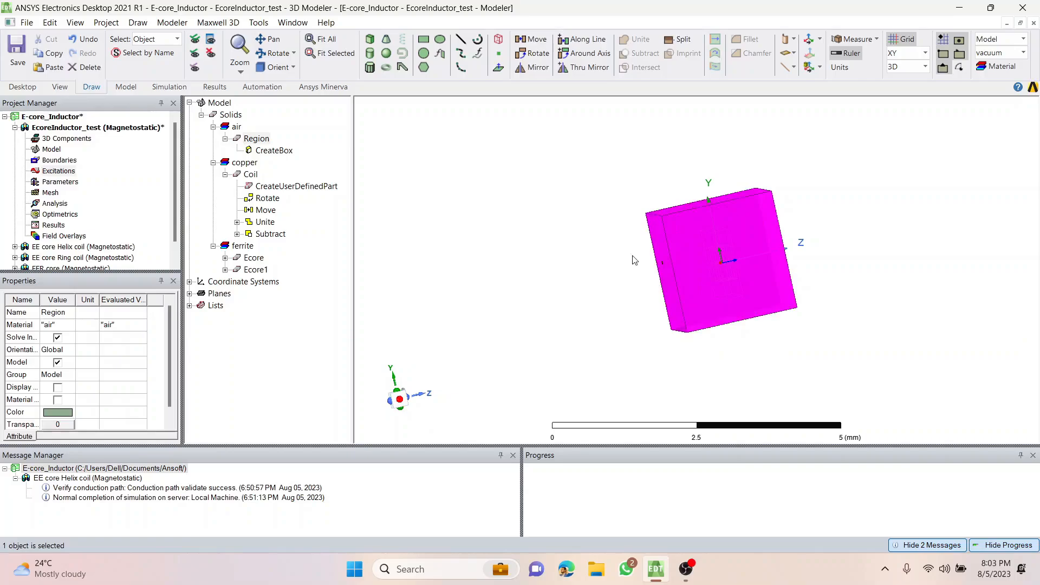
left_click(69, 424)
left_click_drag(443, 271, 517, 275)
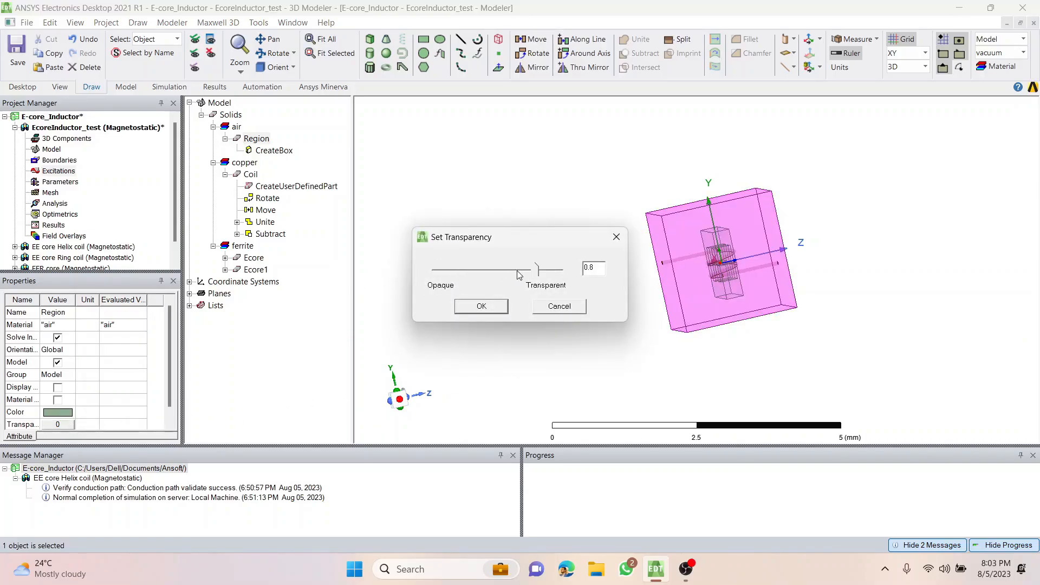
left_click(482, 307)
left_click(555, 333)
Select the air region and hide it from the view.
left_click_drag(526, 342, 678, 214, "alt")
left_click(664, 197)
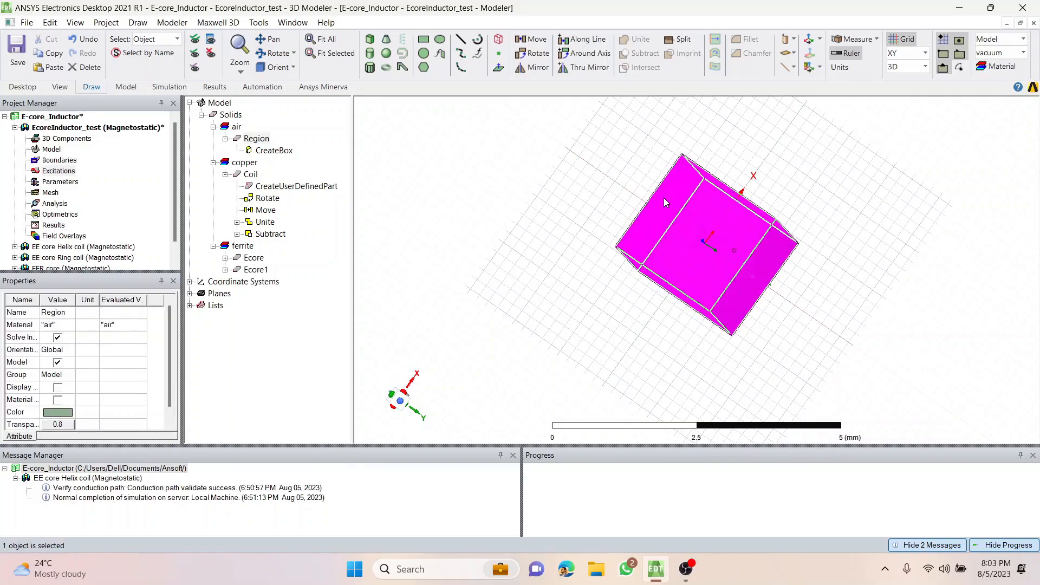
left_click(211, 53)
Assign a solid 5 A current excitation named Coil_in to the coil's end face on the -Z side and check its direction.
scroll(713, 254, "up", 10)
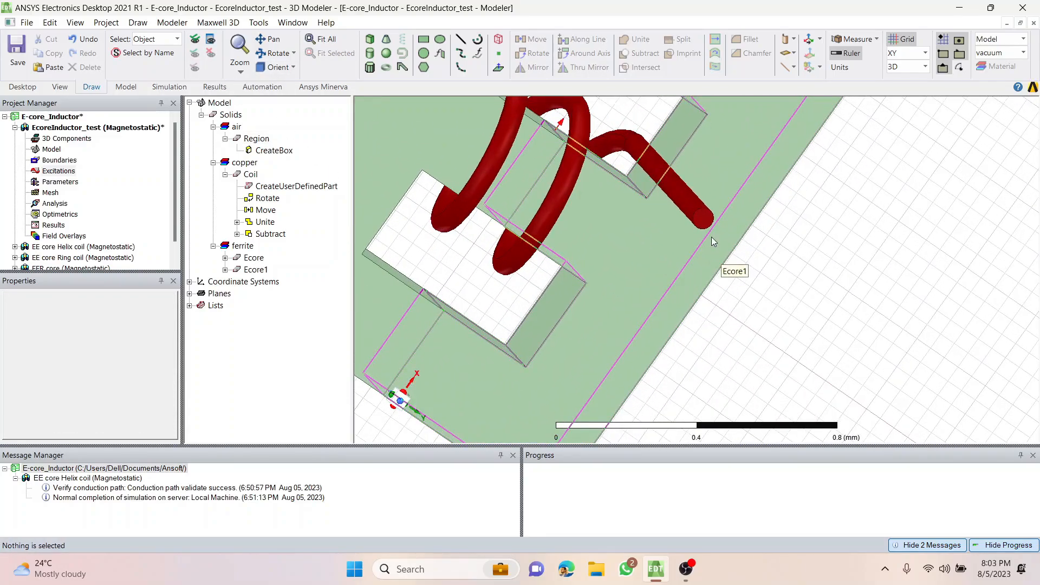
key("f")
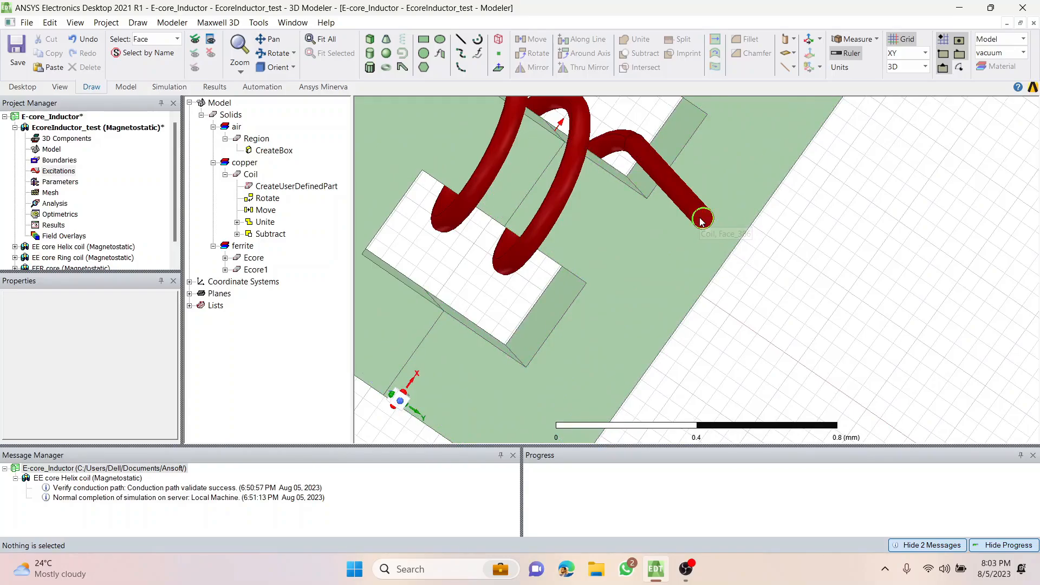
left_click(703, 220)
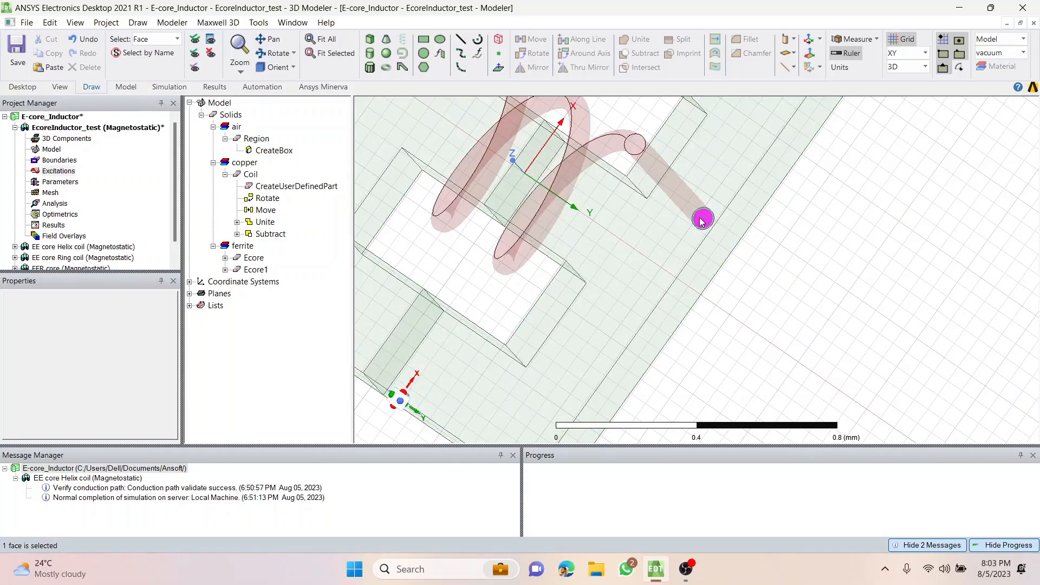
right_click(702, 220)
mouse_move(799, 449)
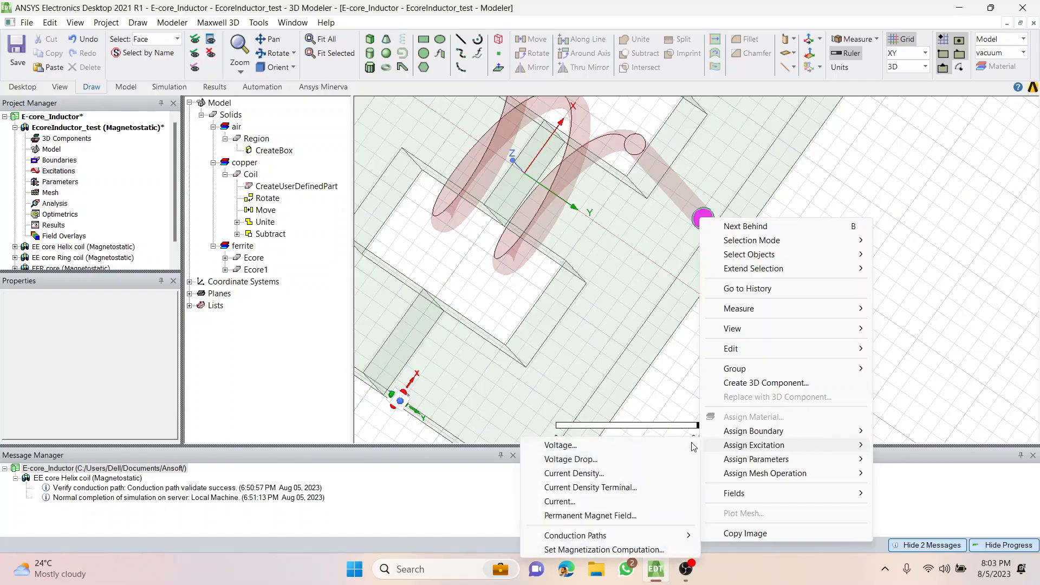
left_click(598, 504)
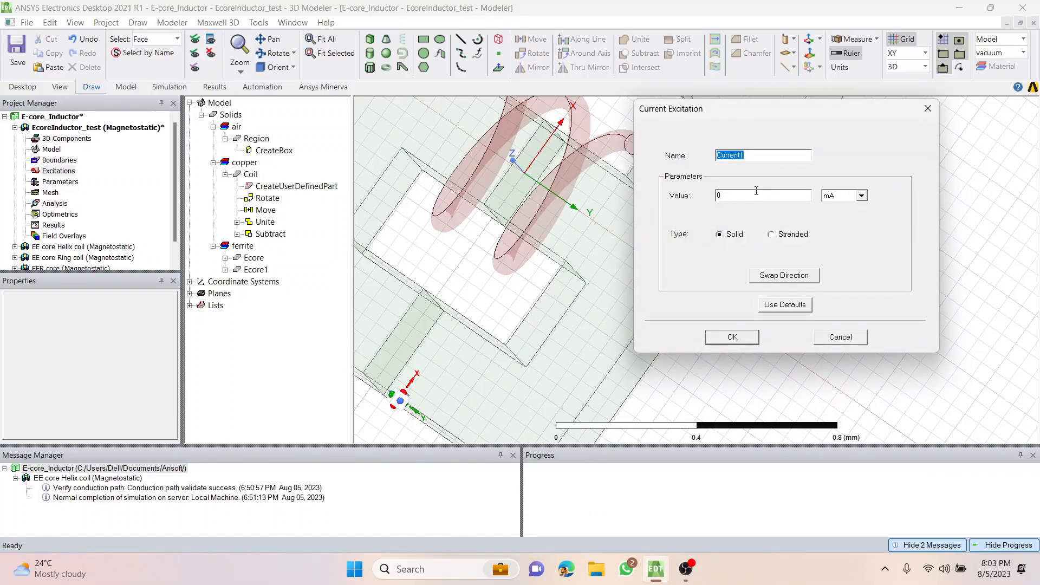
type("Coil_in")
left_click(848, 199)
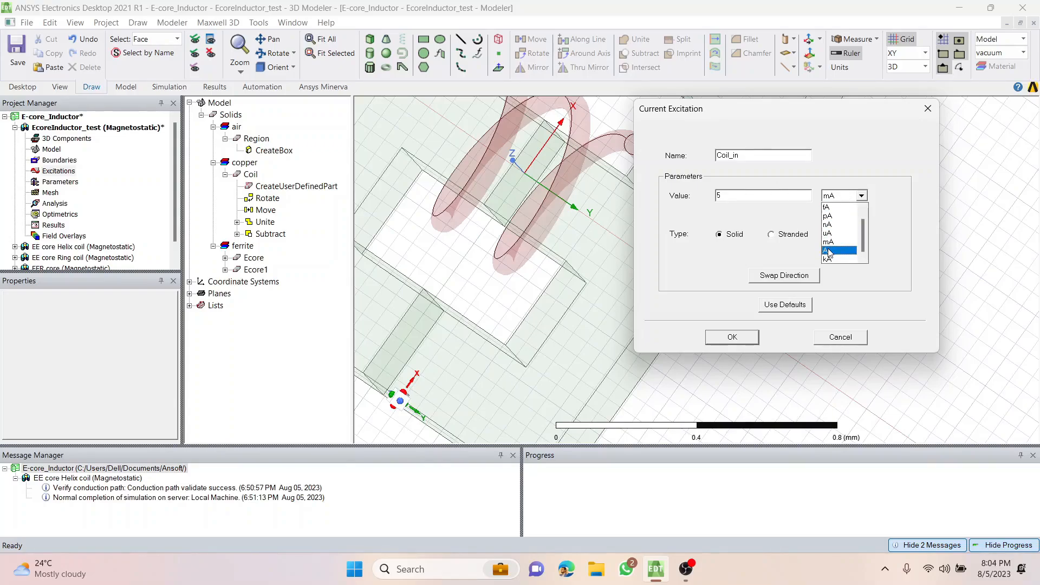
left_click(843, 234)
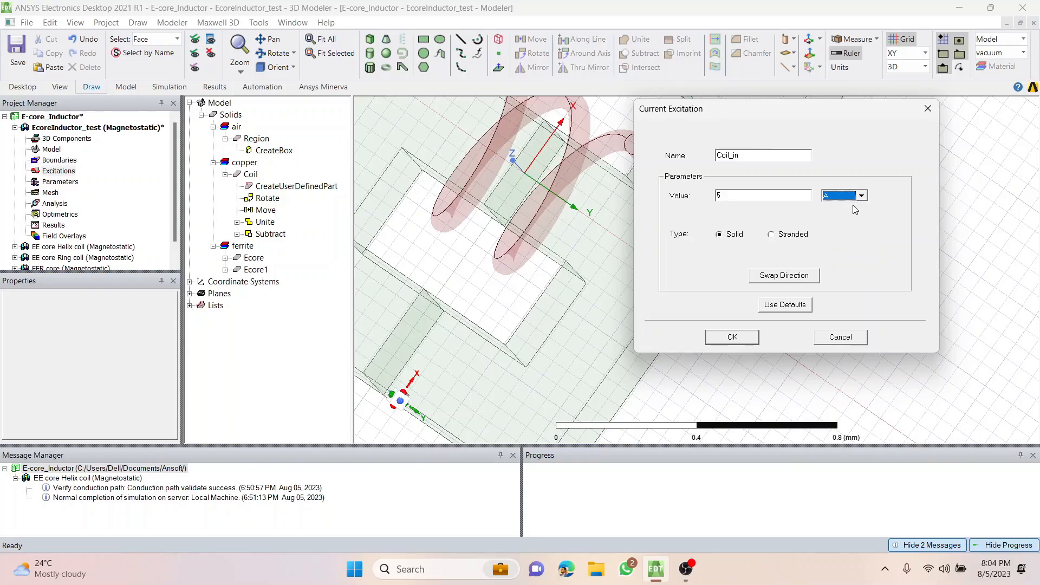
left_click(731, 337)
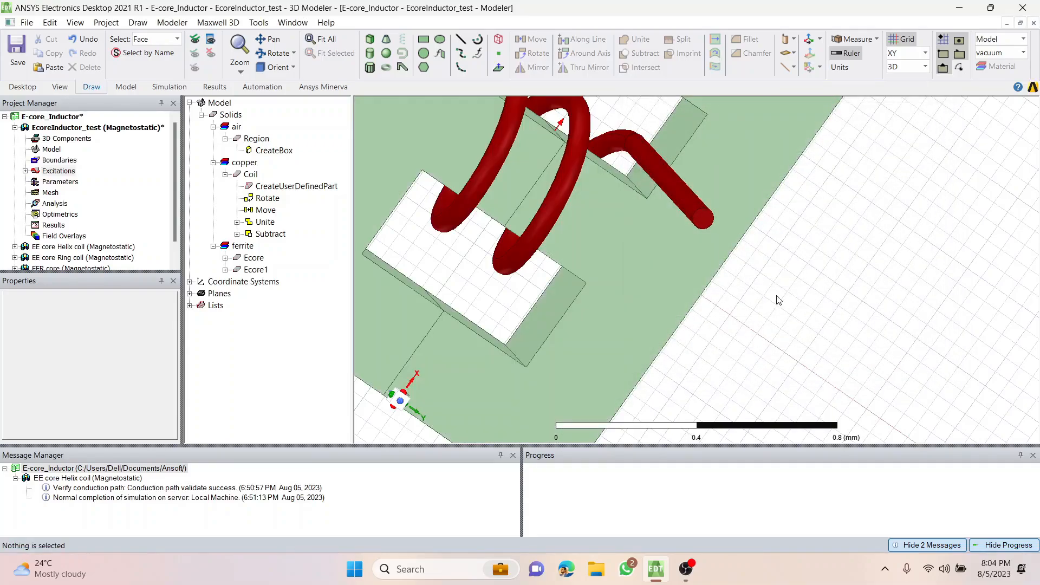
left_click(25, 171)
left_click(61, 182)
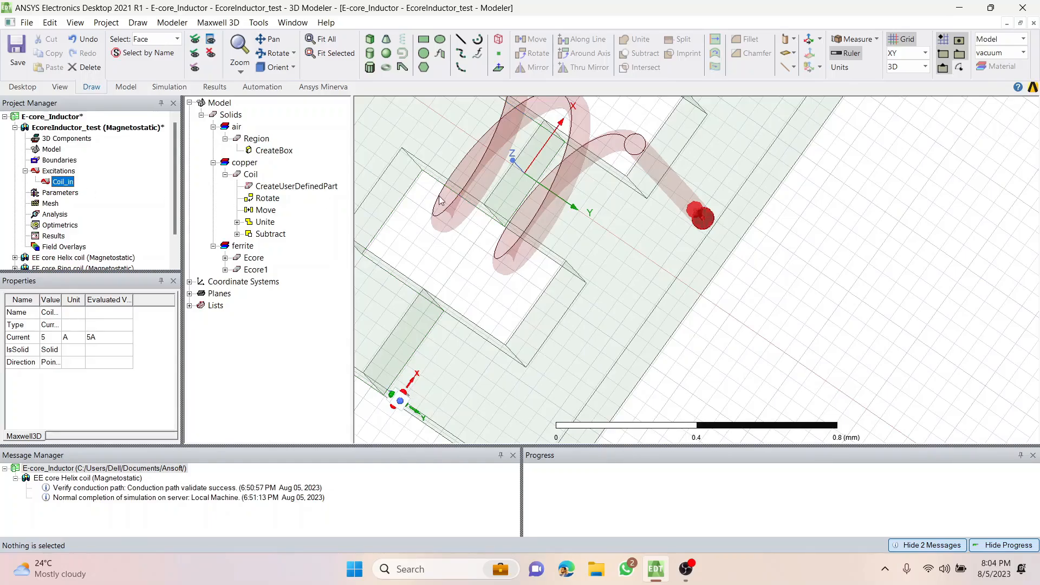
Assign a solid 5 A current excitation named Coil_out to the coil's opposite end face, with its direction swapped to point outward.
mouse_move(621, 232)
middle_mouse_down()
mouse_move(659, 258)
mouse_move(700, 246)
mouse_move(696, 282)
mouse_move(699, 263)
mouse_move(794, 312)
mouse_move(803, 293)
mouse_move(758, 293)
middle_mouse_up()
left_click(567, 287)
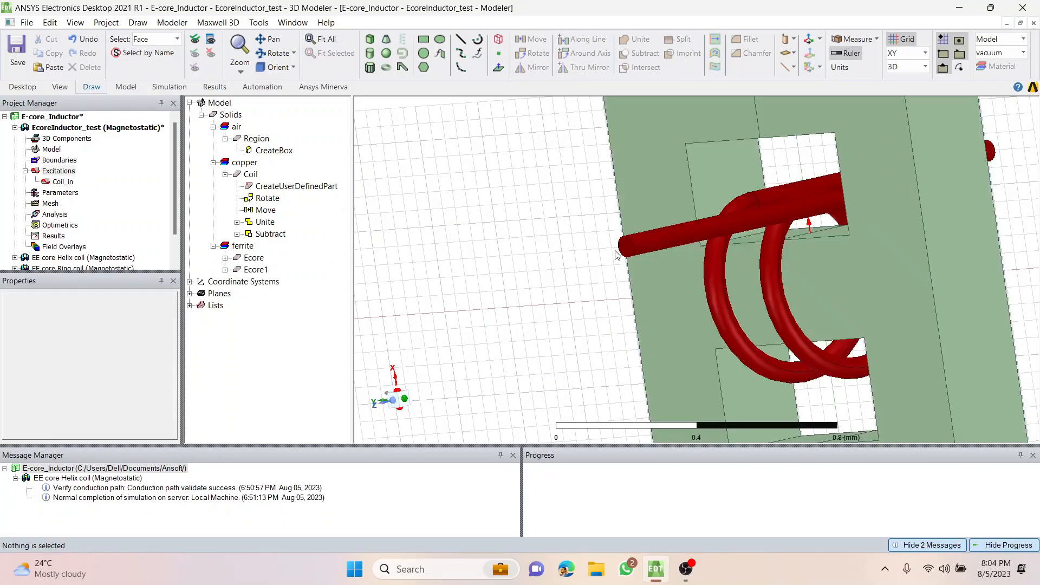
left_click(620, 251)
right_click(498, 151)
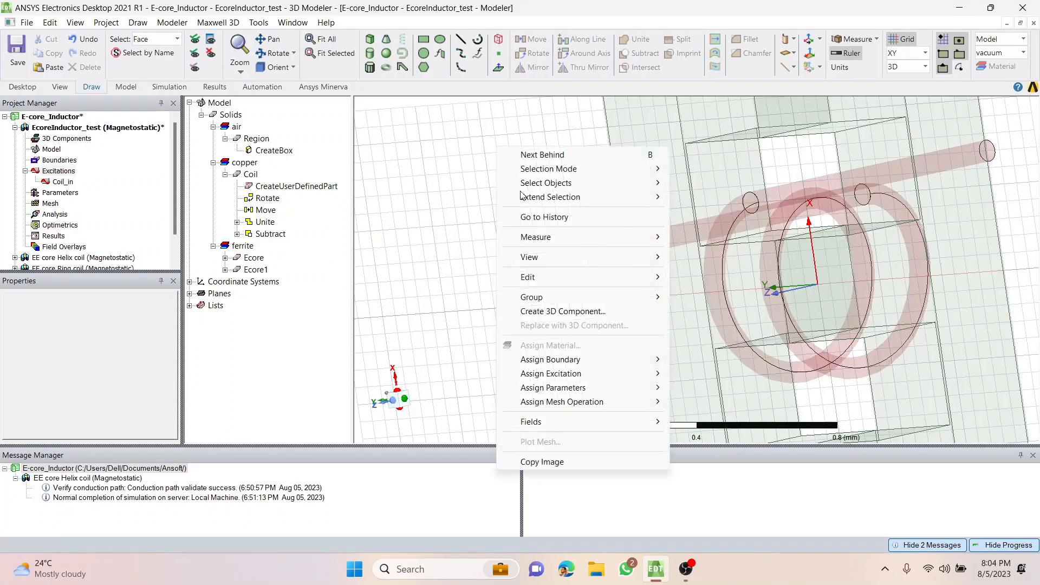
mouse_move(623, 374)
left_click(707, 430)
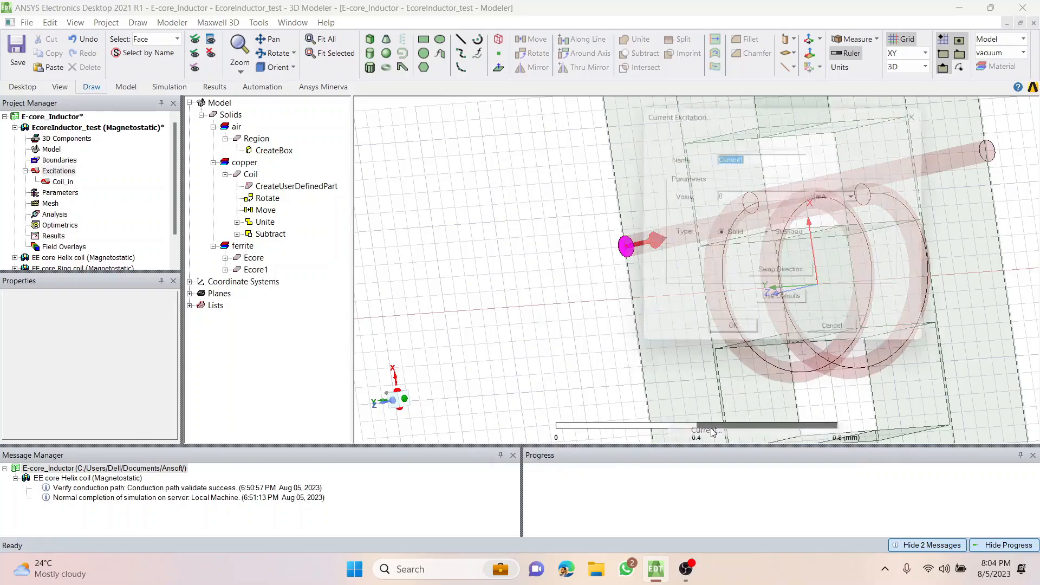
type("Coil_out")
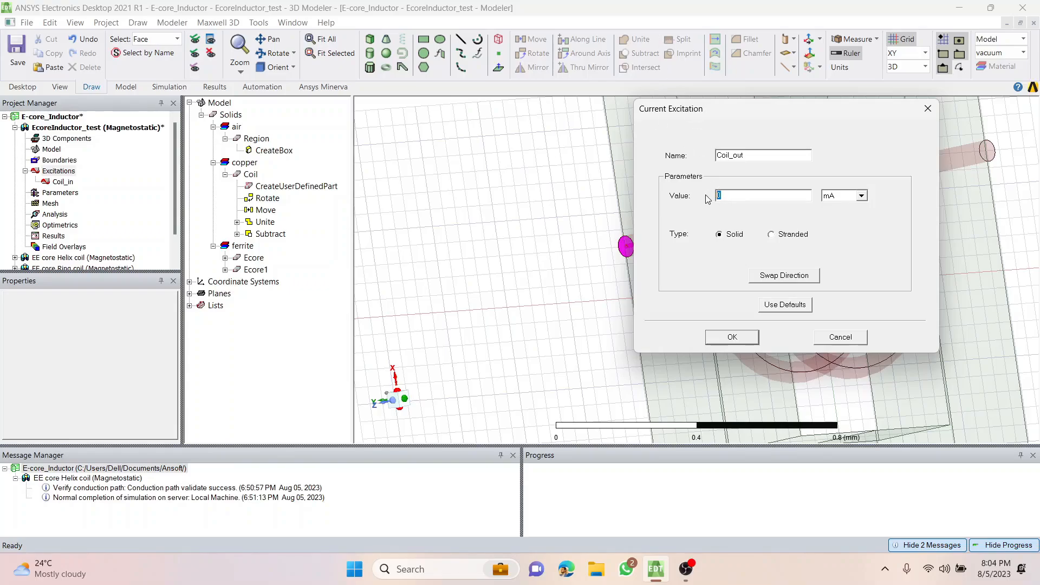
left_click(853, 201)
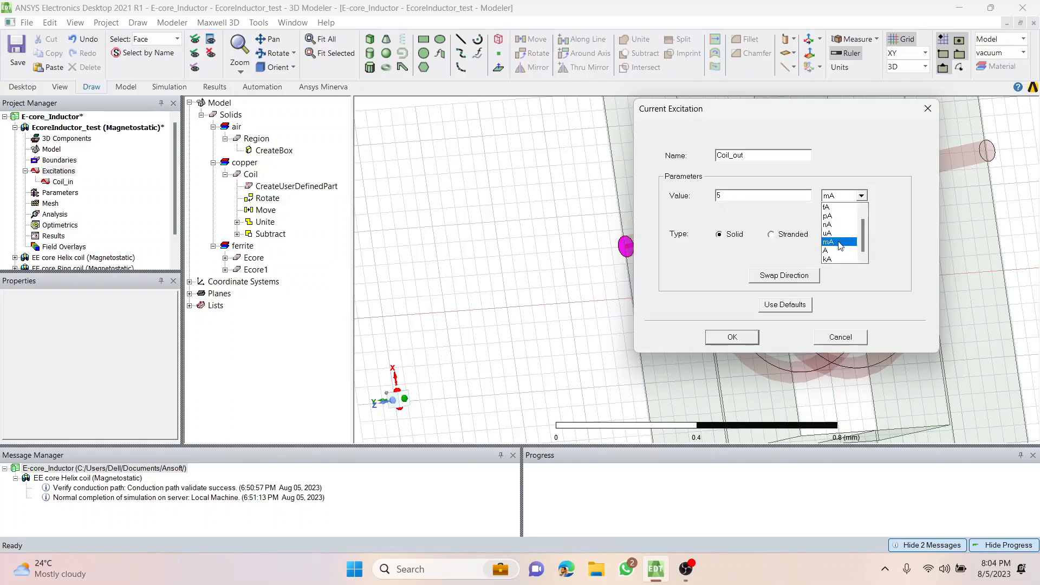
left_click(840, 252)
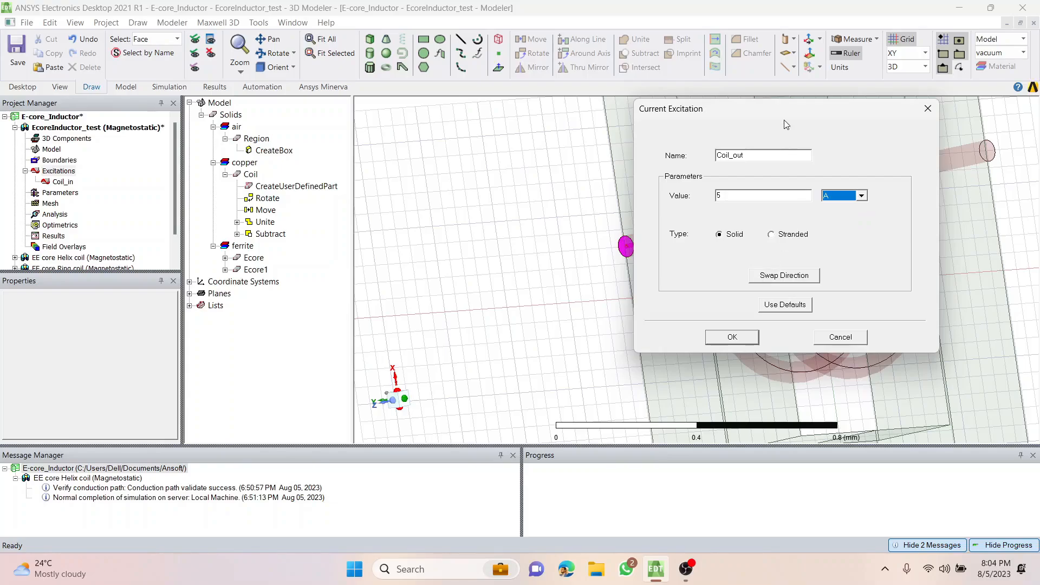
left_click_drag(793, 110, 847, 111)
left_click(848, 279)
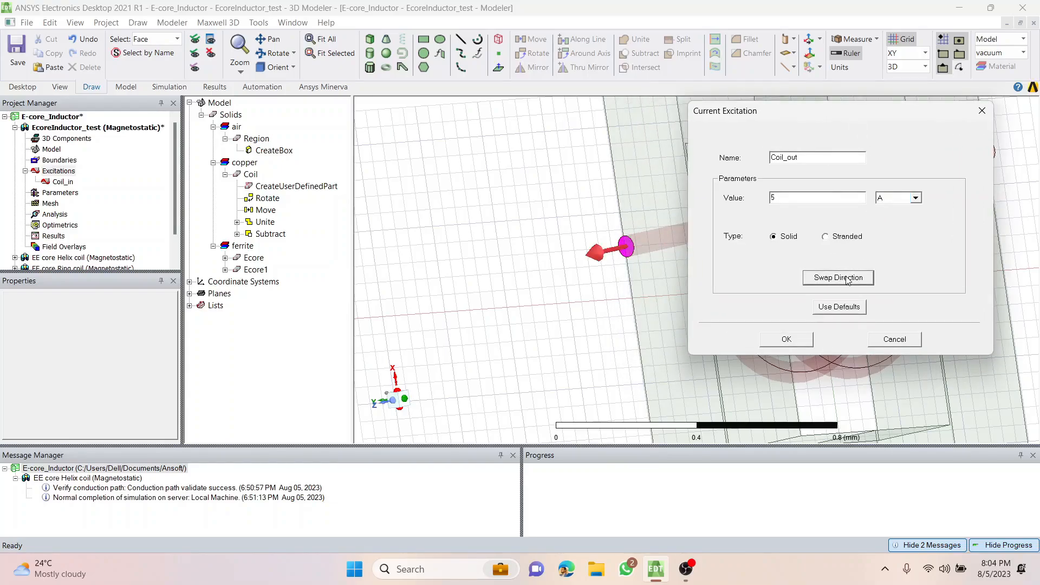
left_click(787, 338)
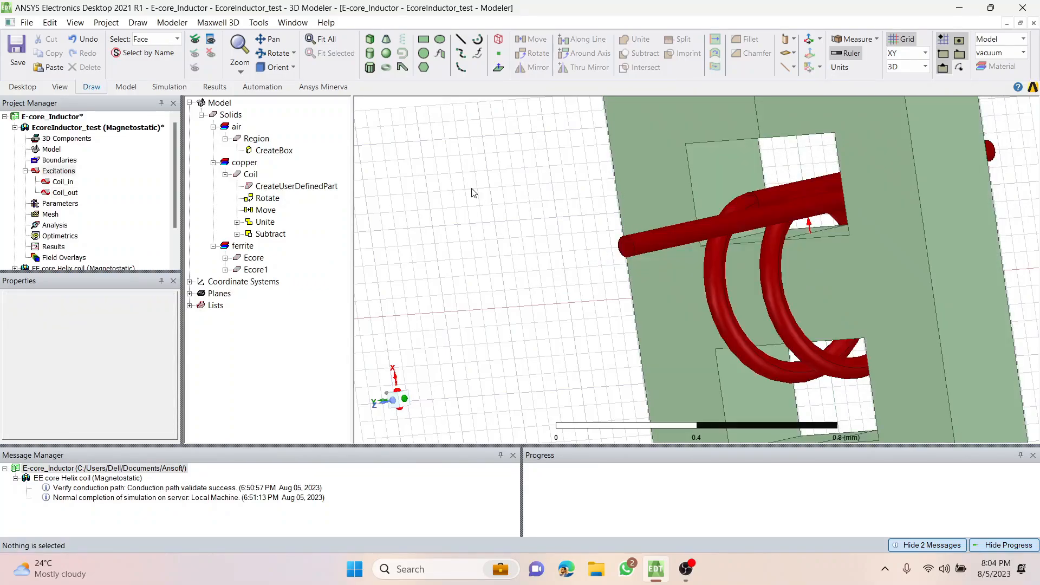
Check the Coil_in current direction and highlight the ferrite core halves Ecore and Ecore1 in the model.
left_click(59, 182)
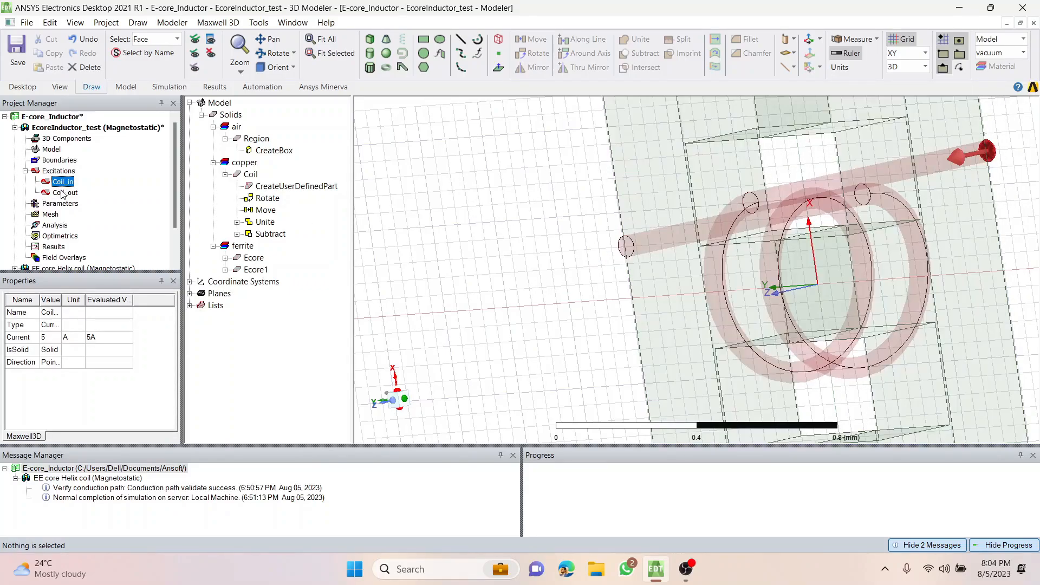
left_click(437, 207)
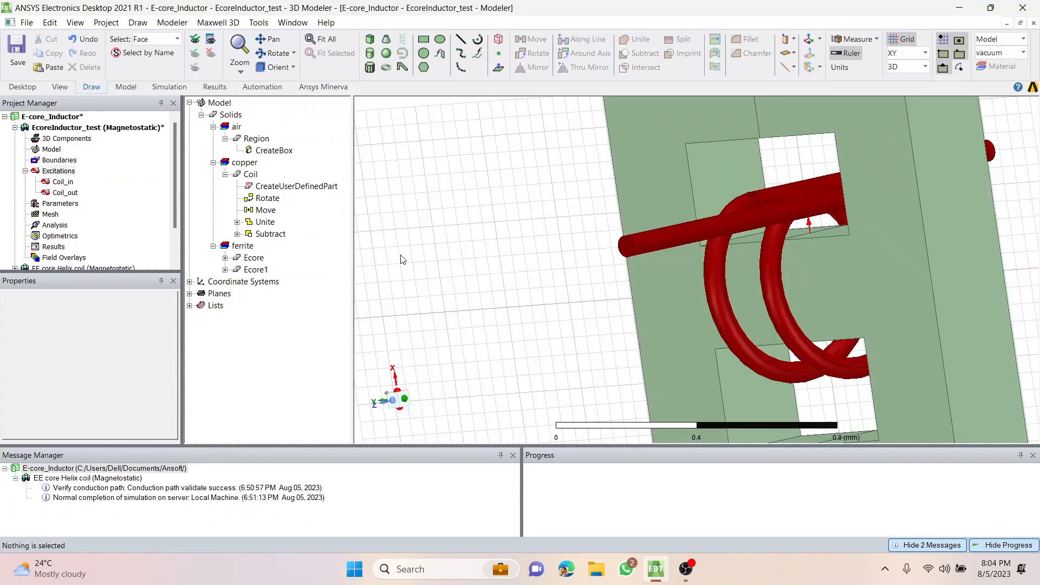
left_click(225, 140)
left_click(225, 163)
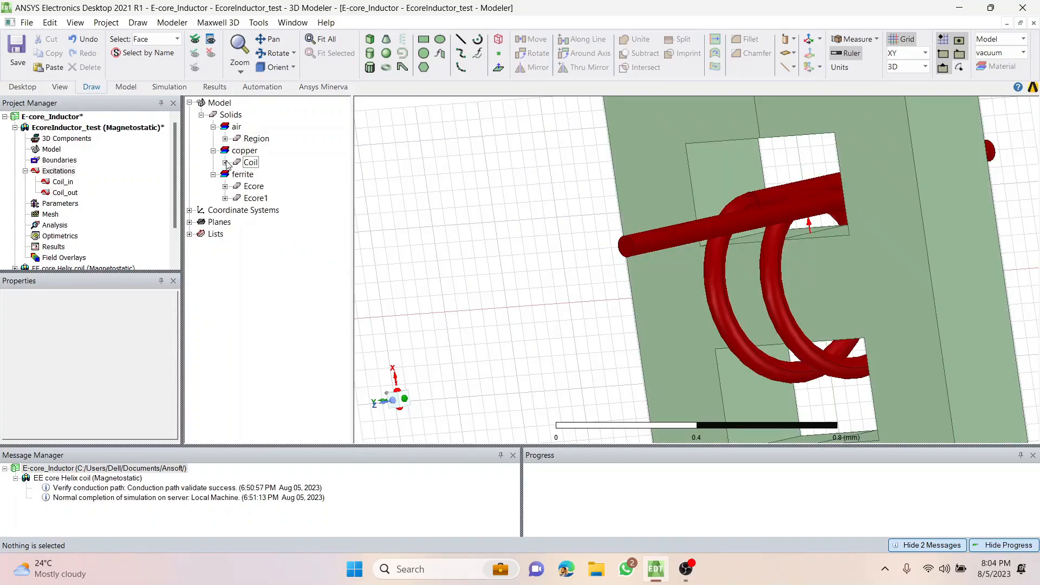
left_click(252, 187)
left_click(259, 199)
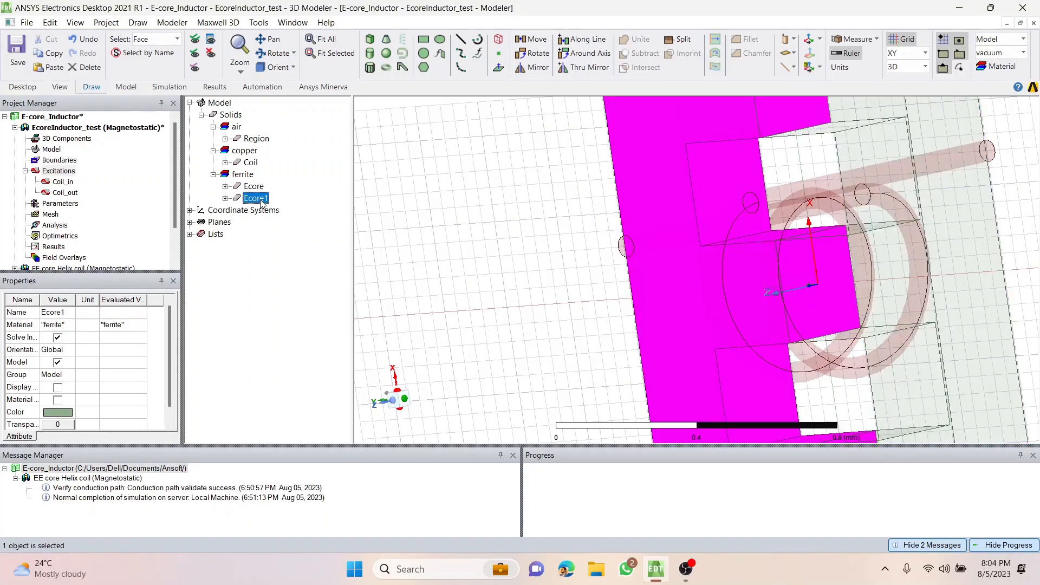
left_click(555, 220)
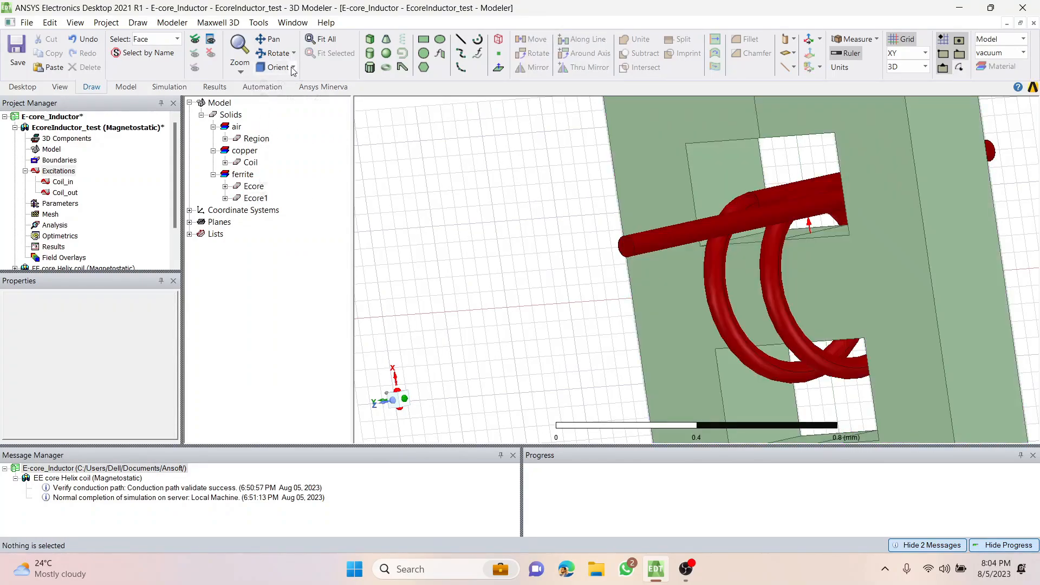
Restore the isometric view fitted to the model and show the hidden air region again.
left_click(277, 68)
left_click(293, 196)
left_click(325, 39)
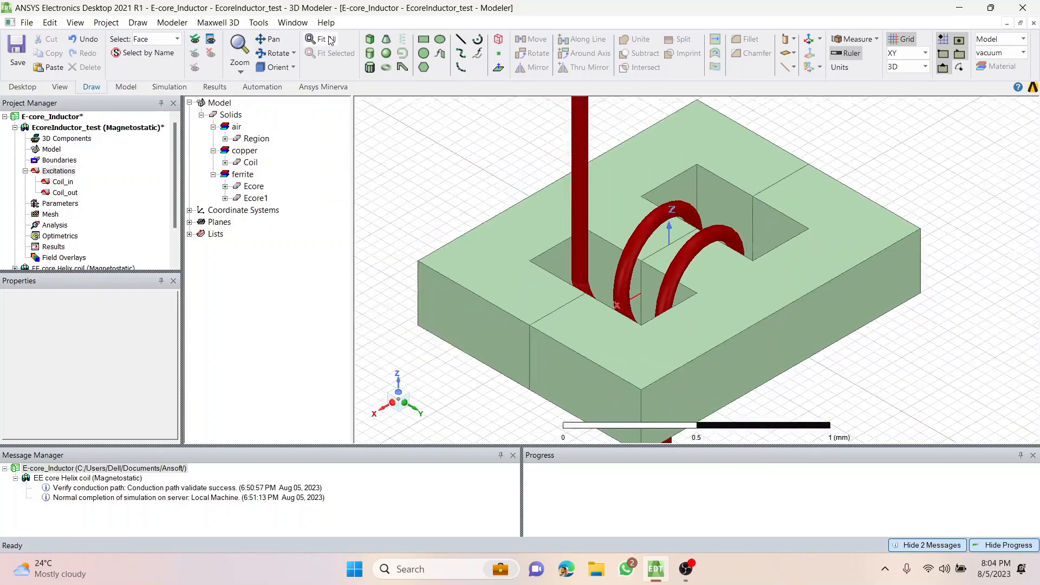
left_click(195, 39)
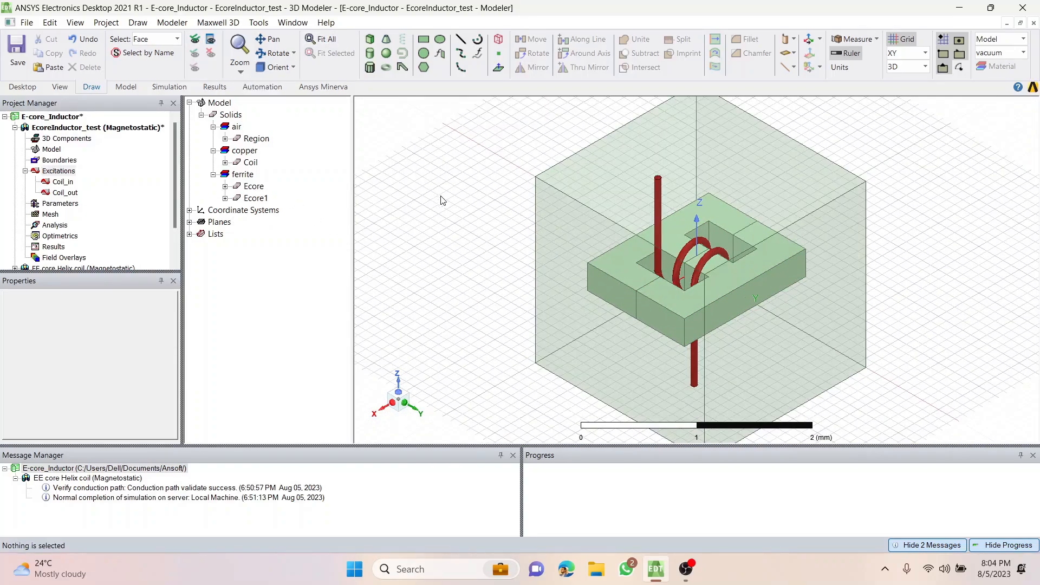
scroll(524, 225, "down", 1)
middle_click_drag(481, 239, 535, 241)
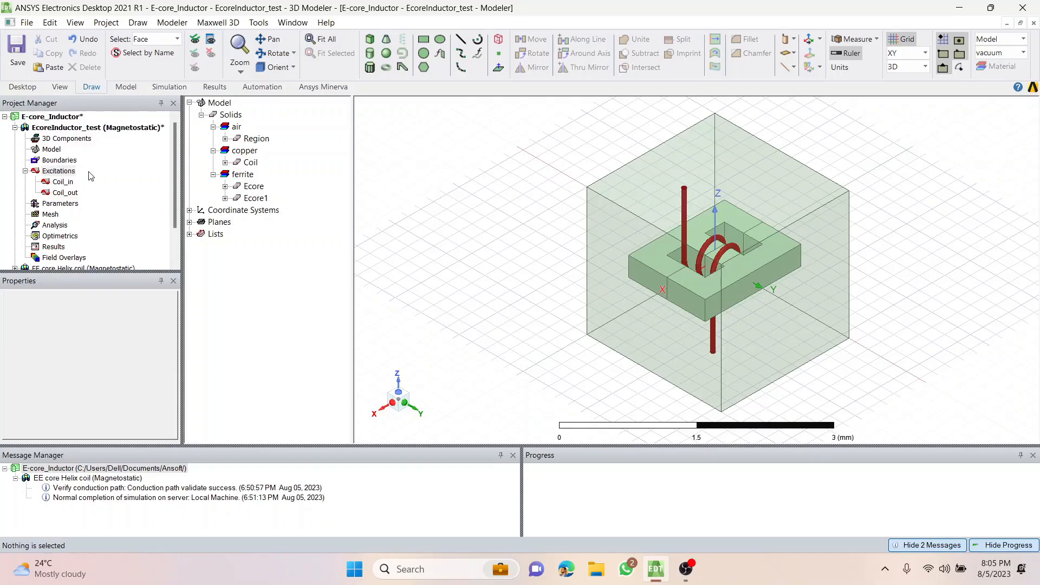
Assign a Matrix parameter to the design with the Coil_in source included.
left_click(71, 204)
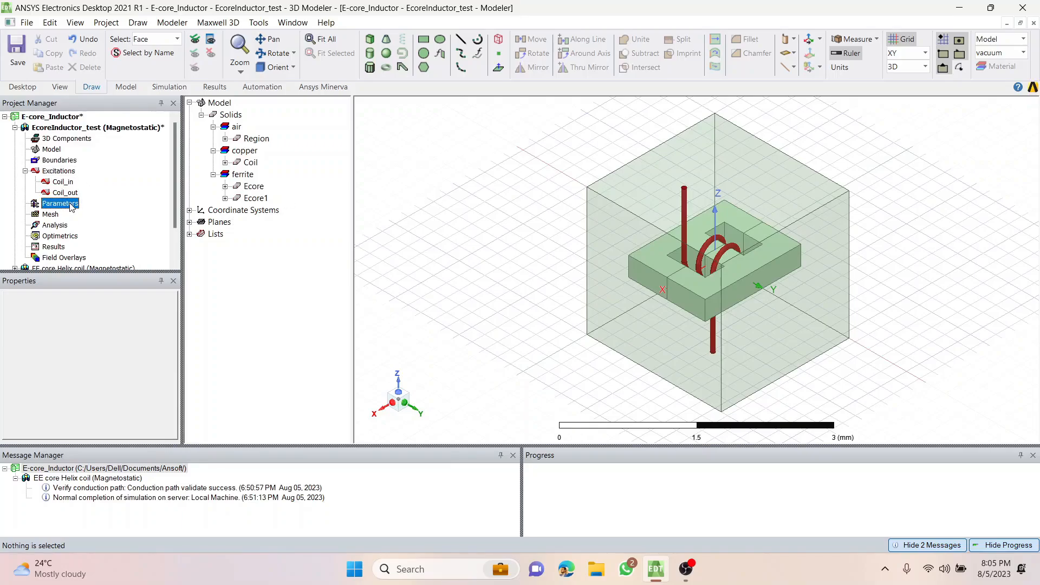
right_click(71, 205)
mouse_move(130, 211)
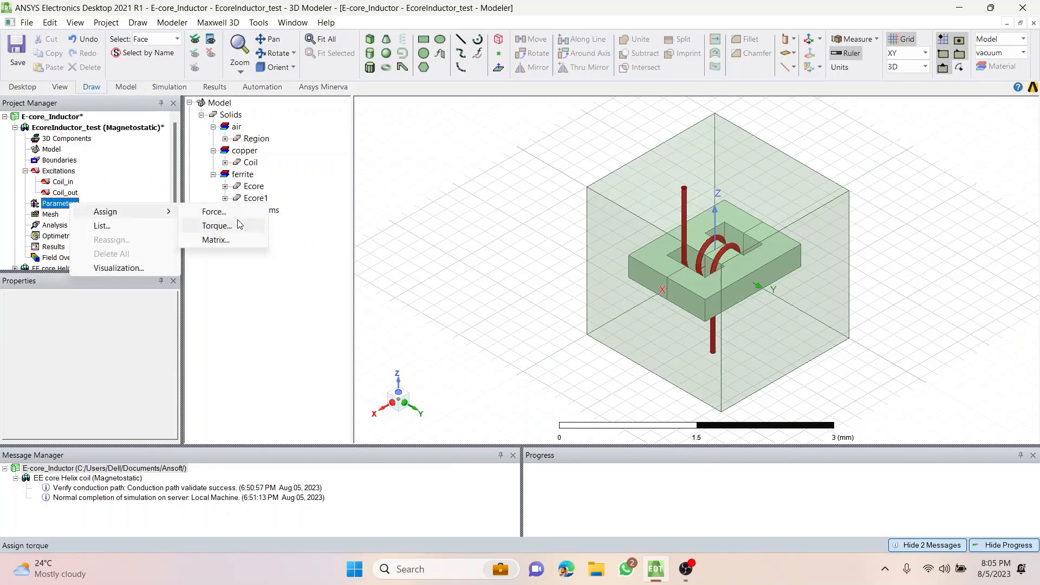
left_click(238, 242)
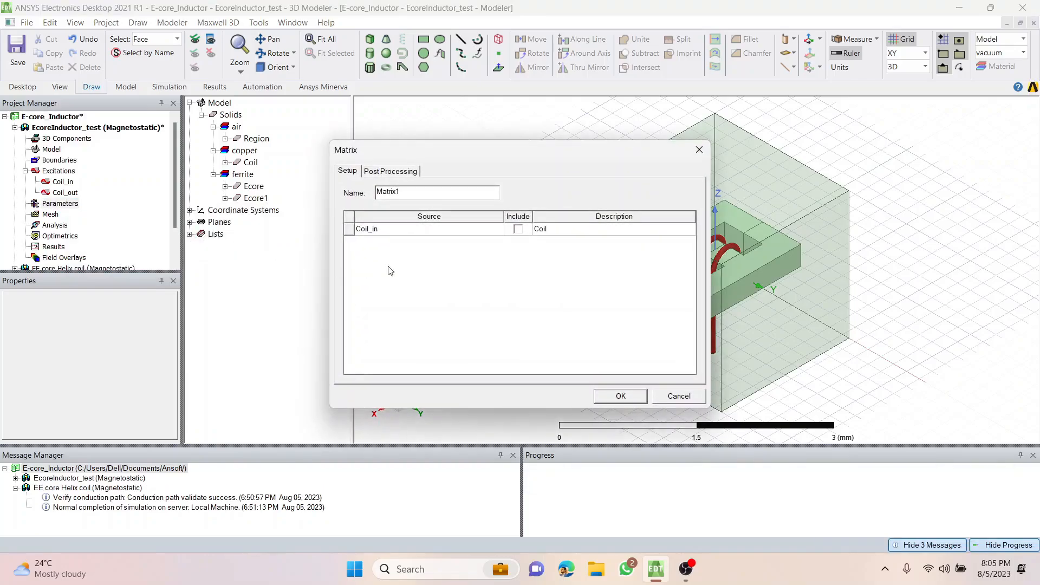
left_click(518, 229)
left_click_drag(570, 155, 394, 135)
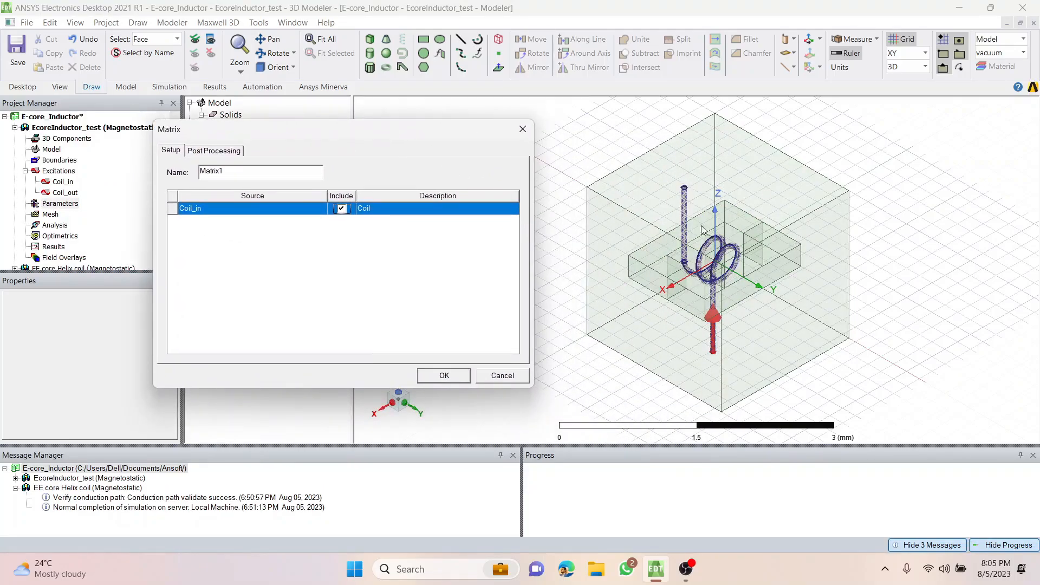
left_click(445, 376)
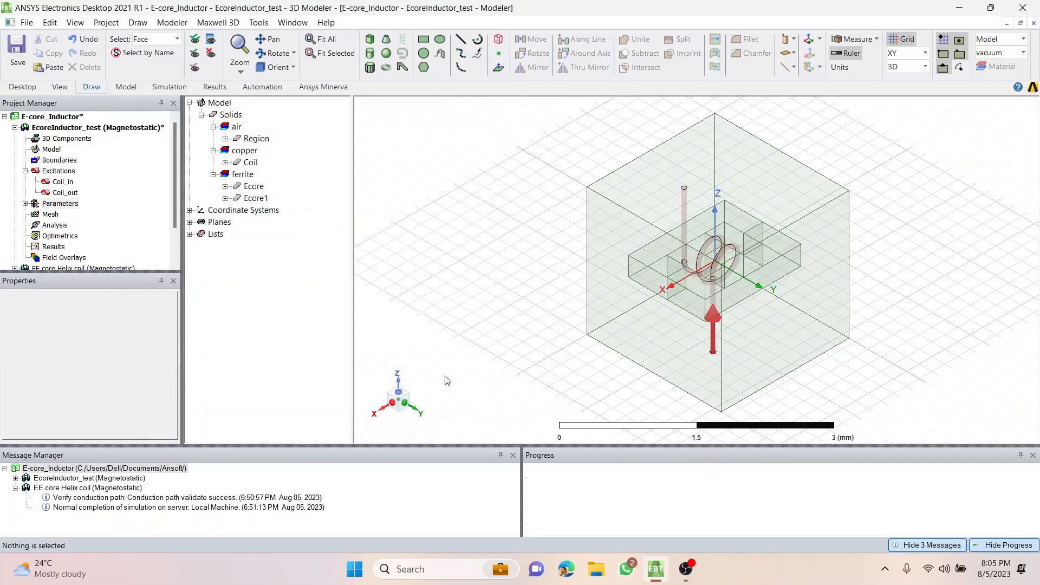
Assign an on-selection, length-based mesh refinement to both ferrite core halves, Ecore and Ecore1, with the maximum element length restricted.
left_click(48, 216)
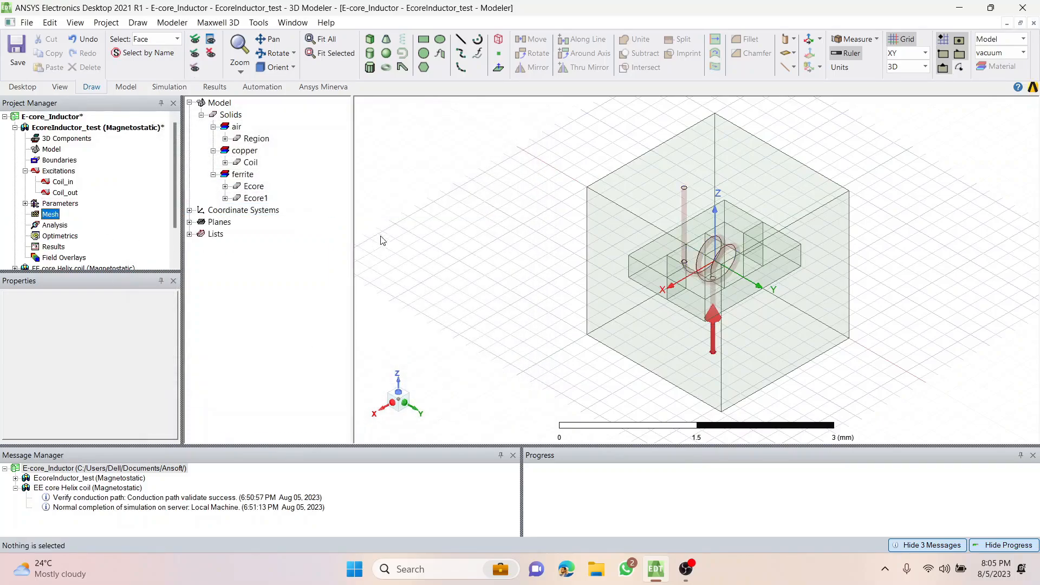
left_click(403, 174)
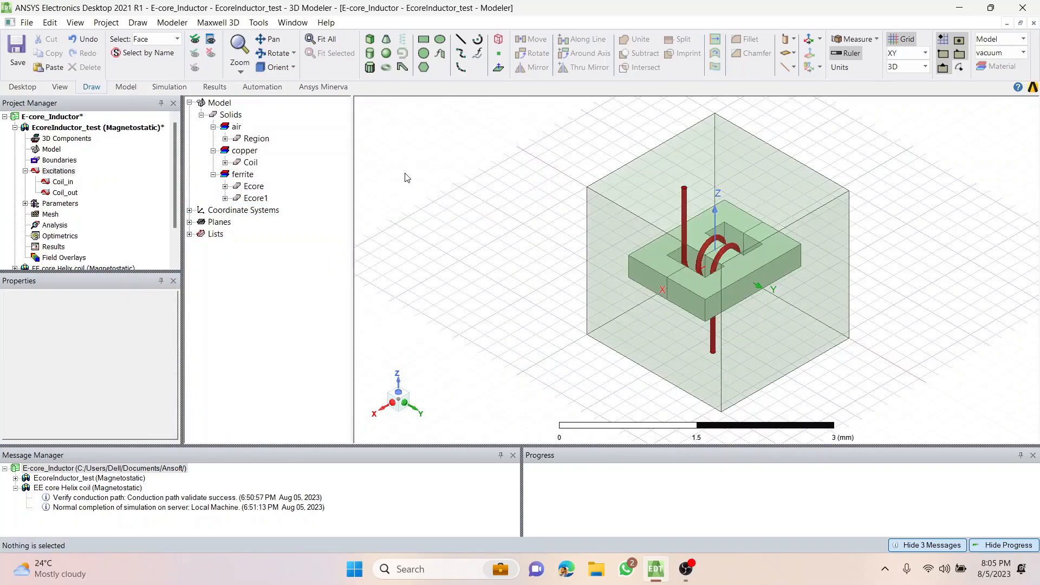
left_click(253, 187)
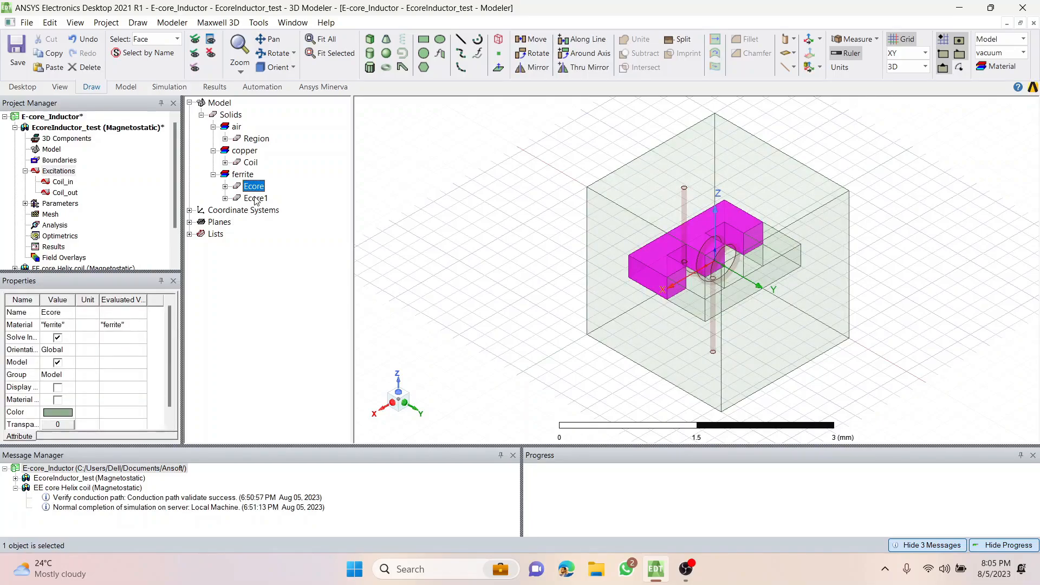
left_click(255, 198, "ctrl")
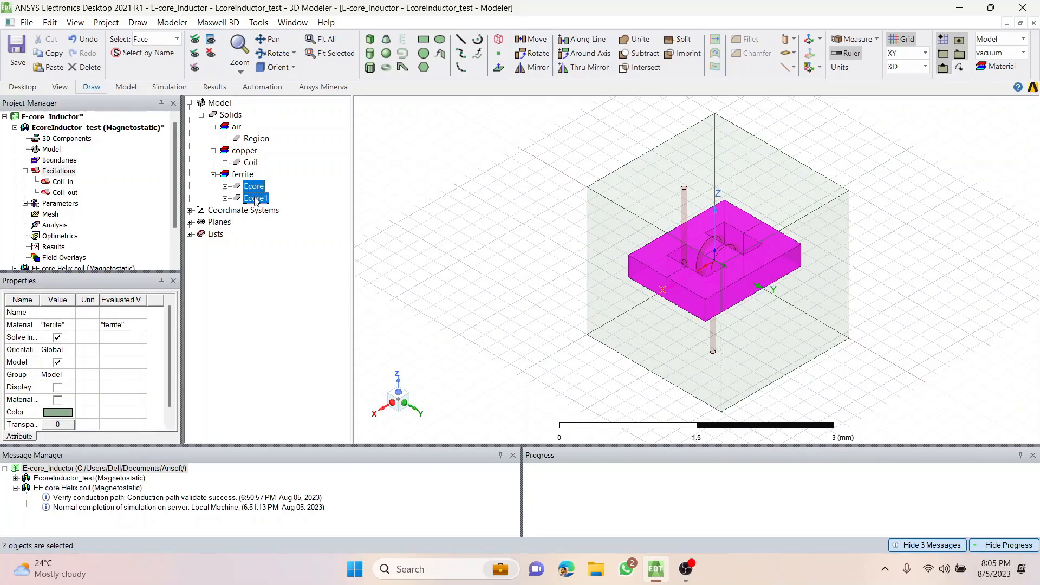
right_click(487, 137)
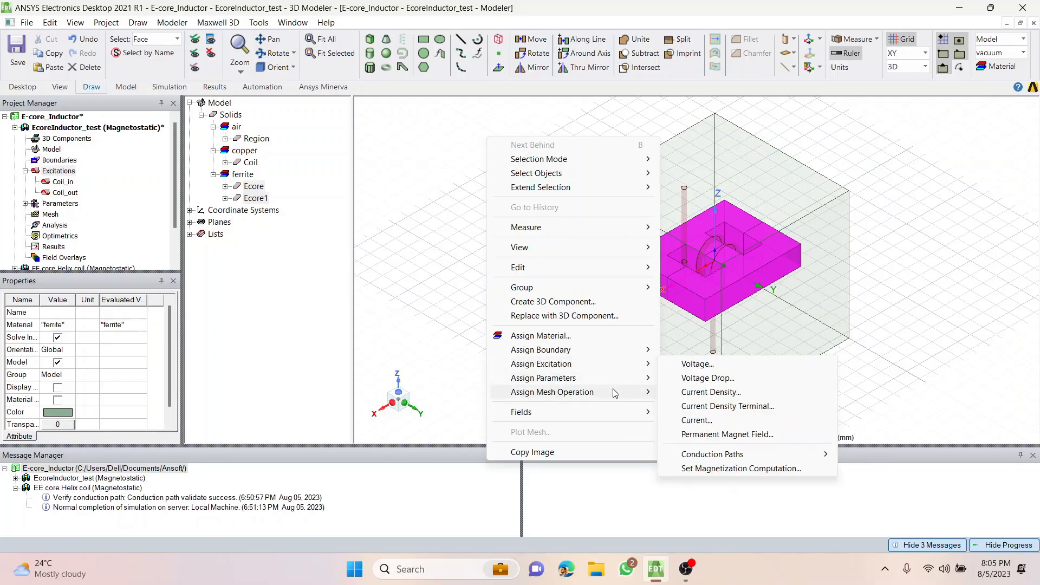
mouse_move(606, 392)
mouse_move(712, 395)
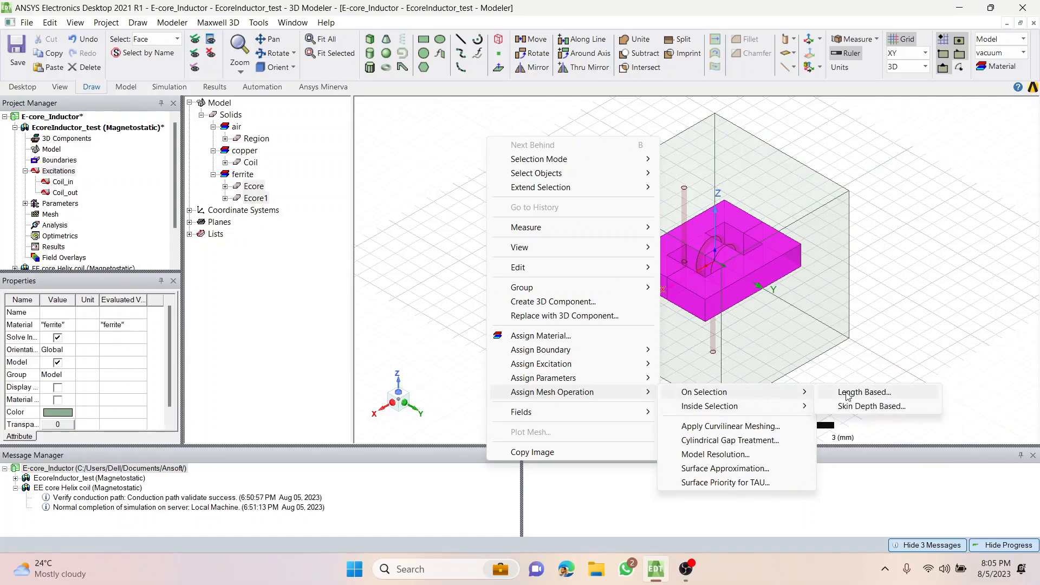
left_click(864, 392)
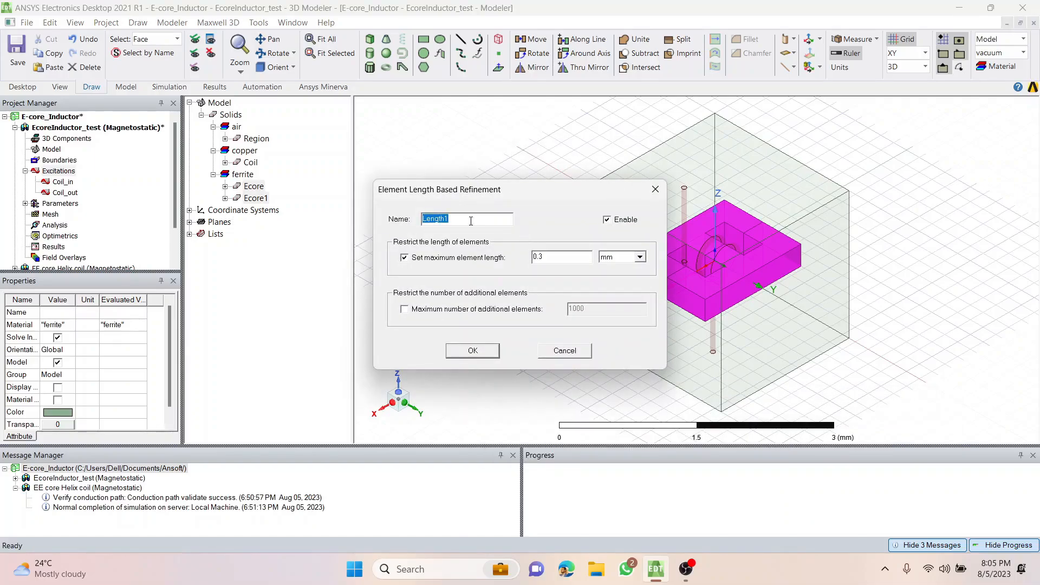
type("Core")
left_click_drag(547, 255, 531, 258)
left_click(555, 260)
left_click(486, 355)
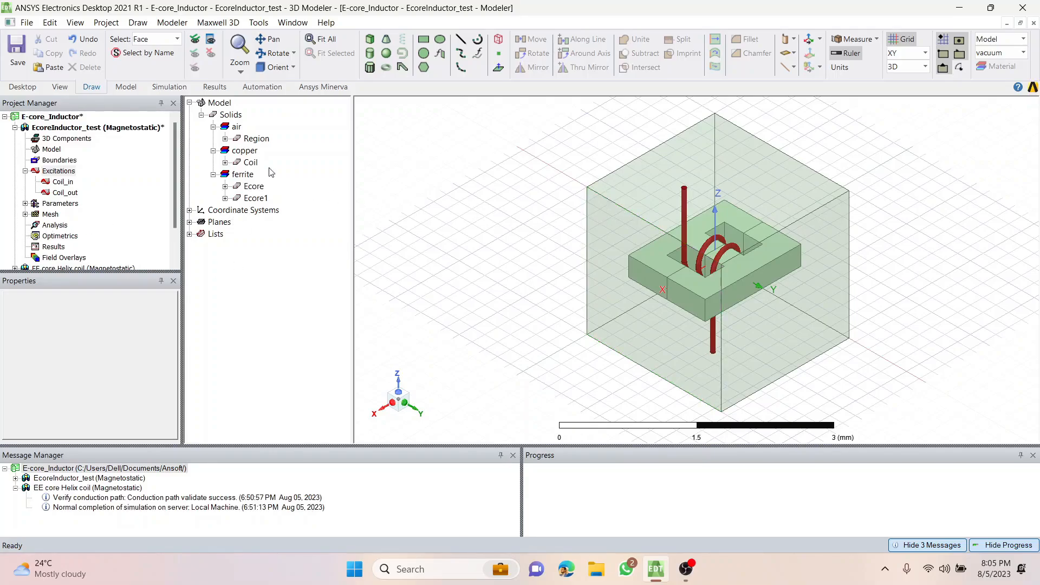
Assign an on-selection, length-based mesh refinement named Coil to the copper coil, with a maximum element length of 0.4 mm.
left_click(250, 163)
right_click(510, 157)
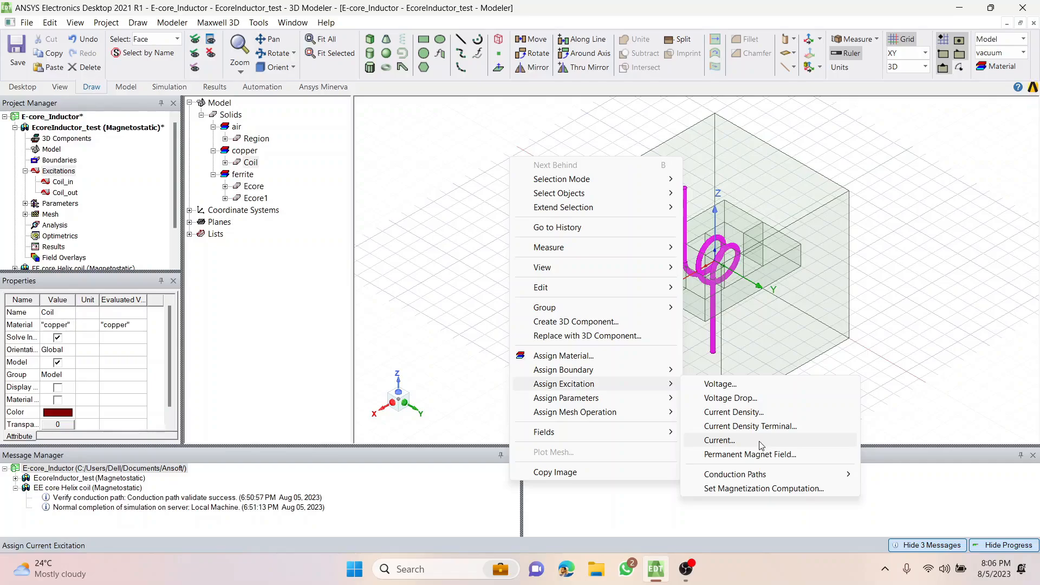
mouse_move(623, 412)
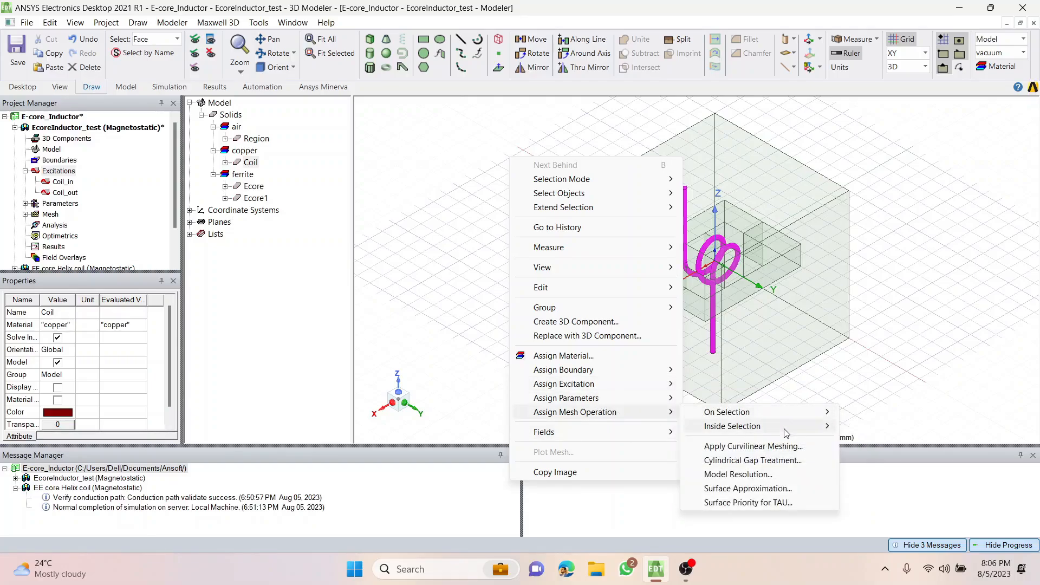
mouse_move(824, 412)
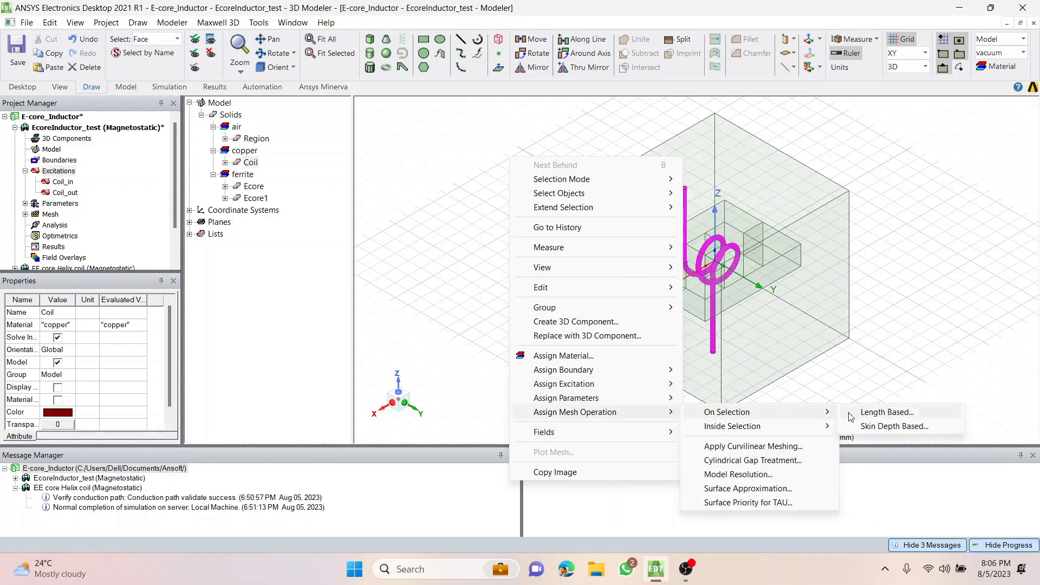
left_click(893, 417)
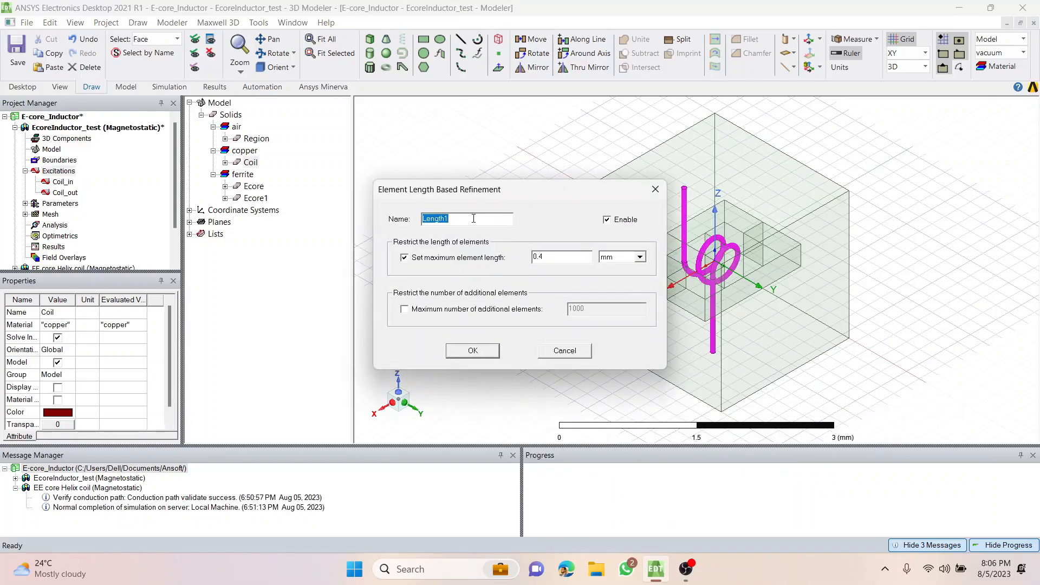
type("Coil")
left_click(458, 350)
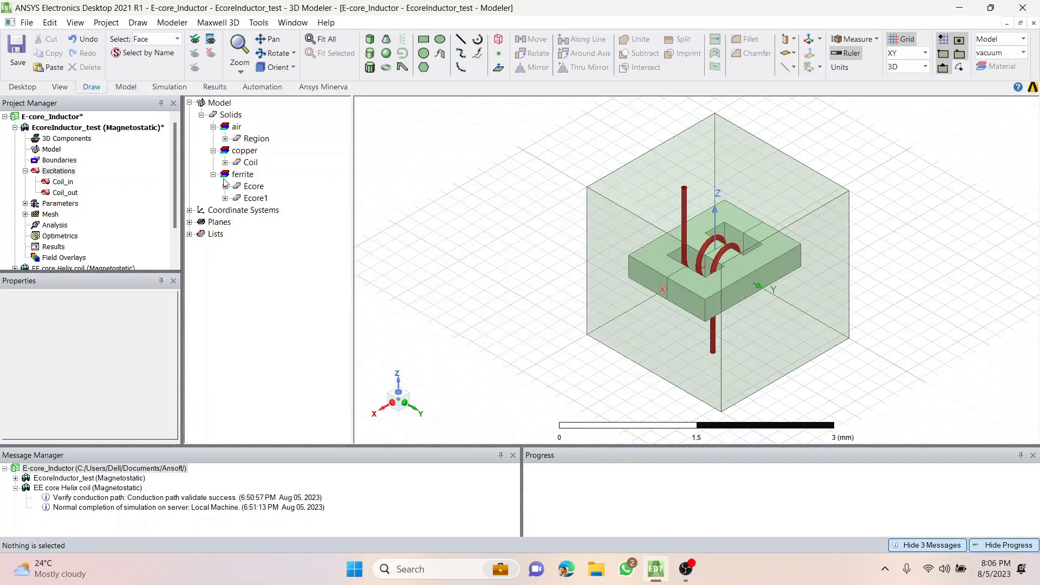
Assign an inside-selection, length-based mesh refinement to the air region with a maximum element length of 0.42 mm.
left_click(250, 140)
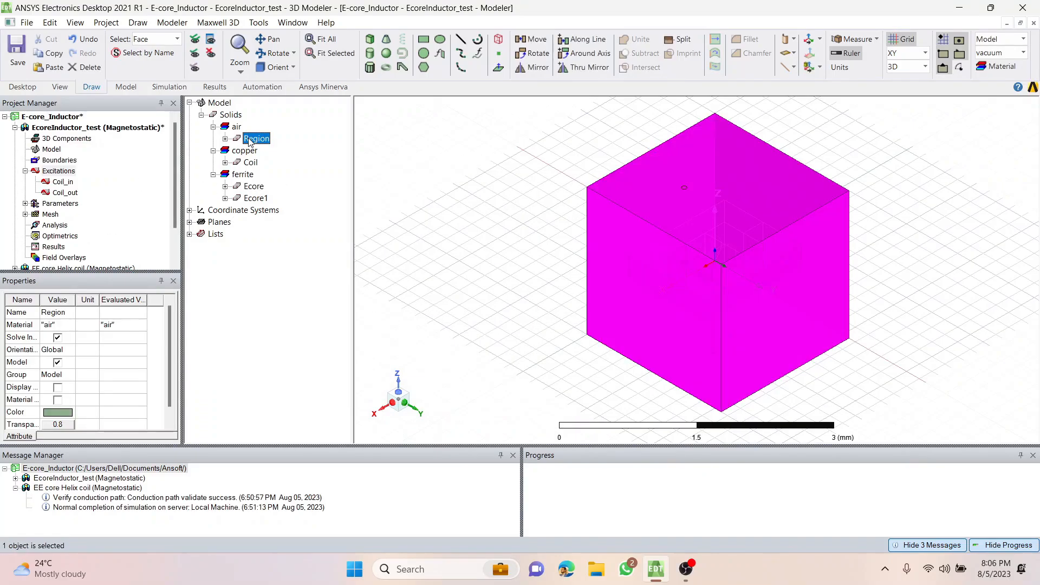
right_click(471, 174)
mouse_move(604, 425)
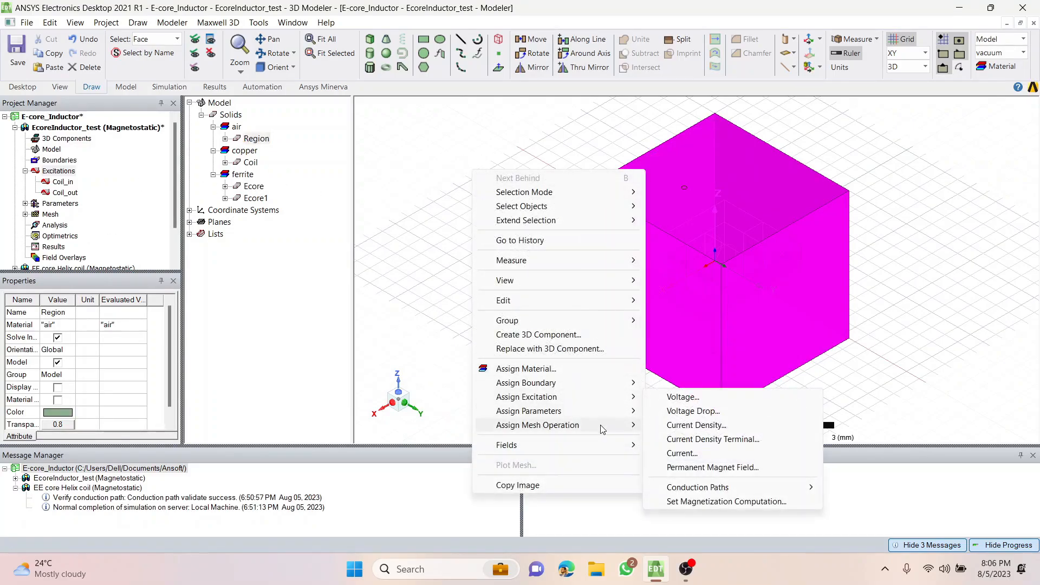
mouse_move(769, 439)
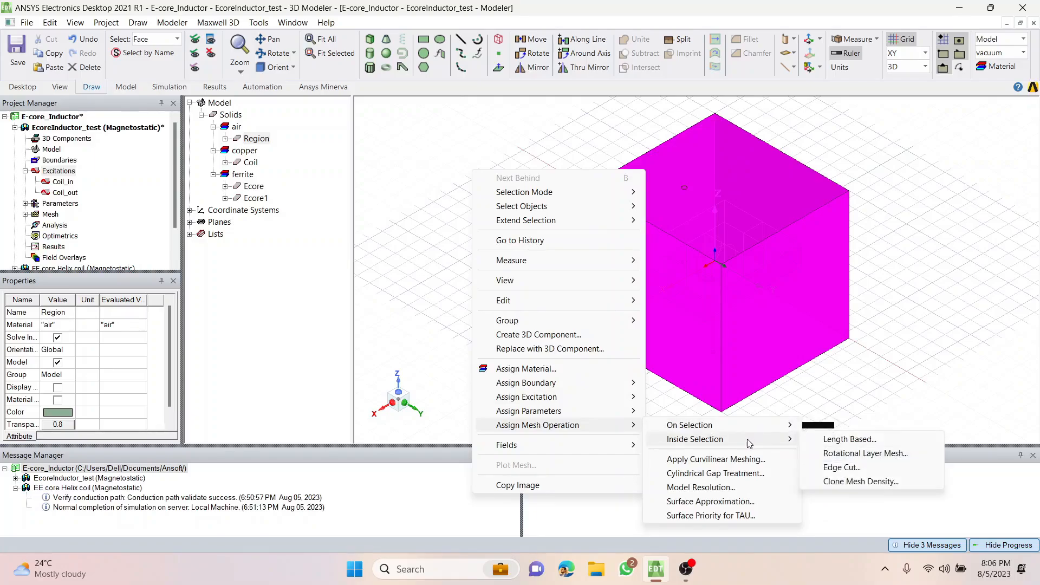
left_click(849, 440)
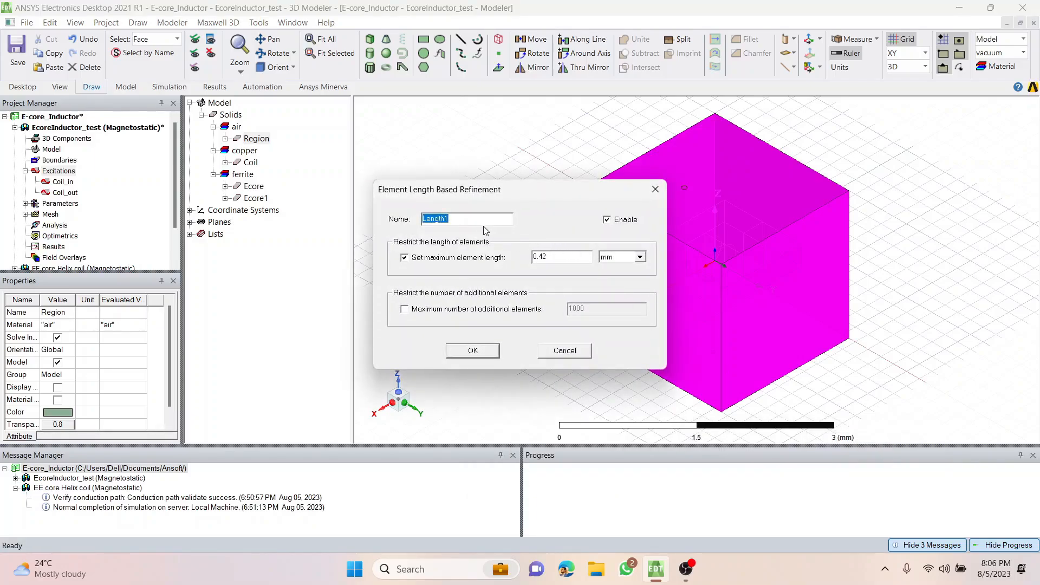
type("Region")
left_click(482, 352)
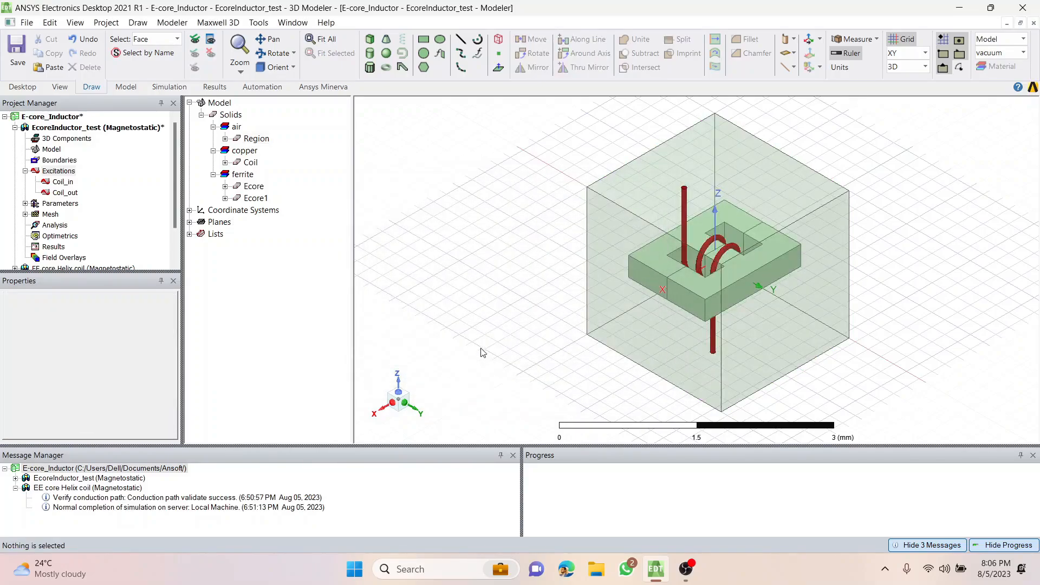
Add the solution setup Setup1 with a maximum of 10 passes, 1 percent error and a minimum of 5 passes.
right_click(54, 227)
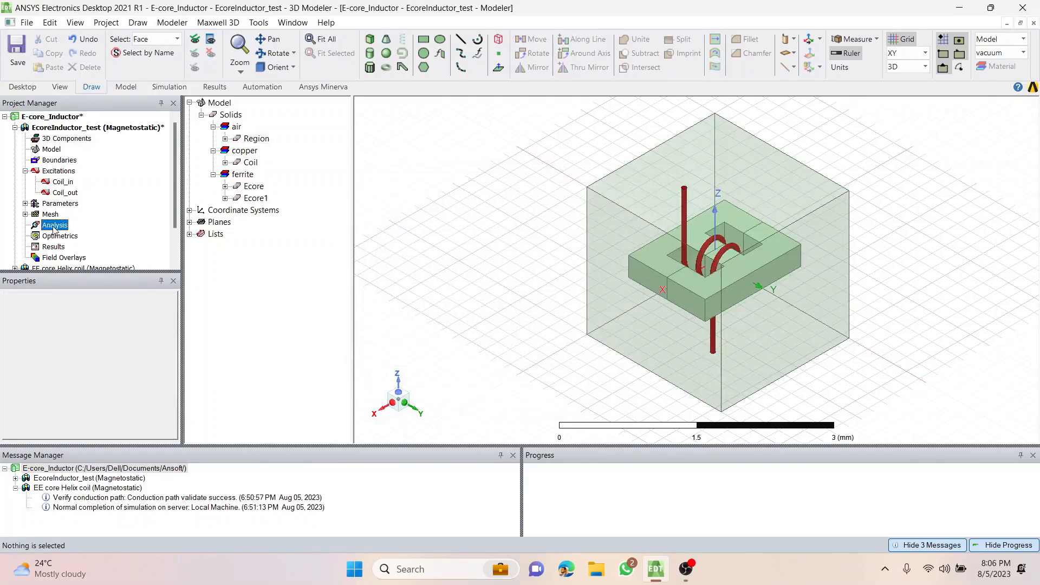
left_click(89, 255)
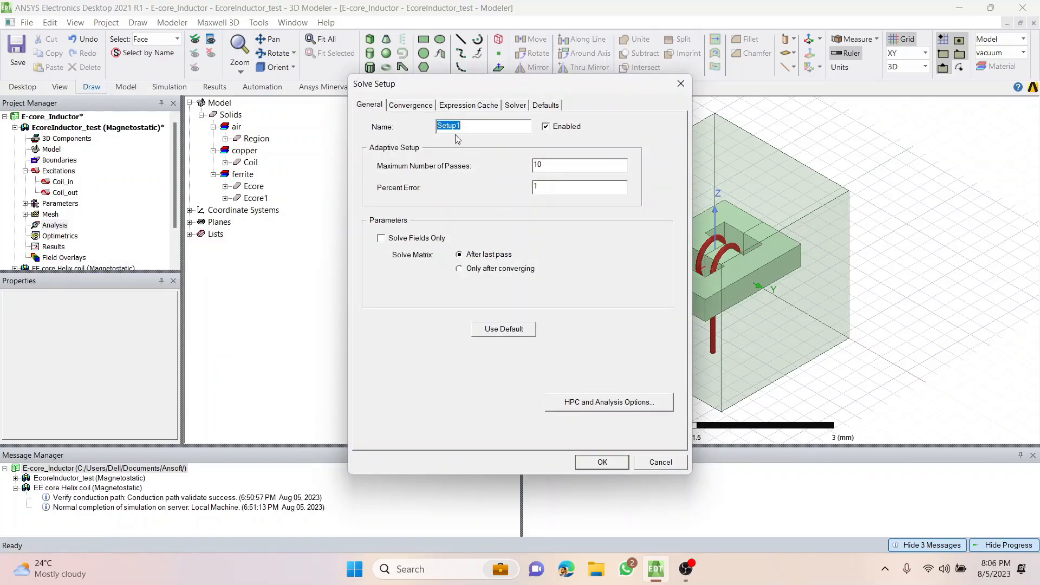
left_click(436, 110)
key("Tab")
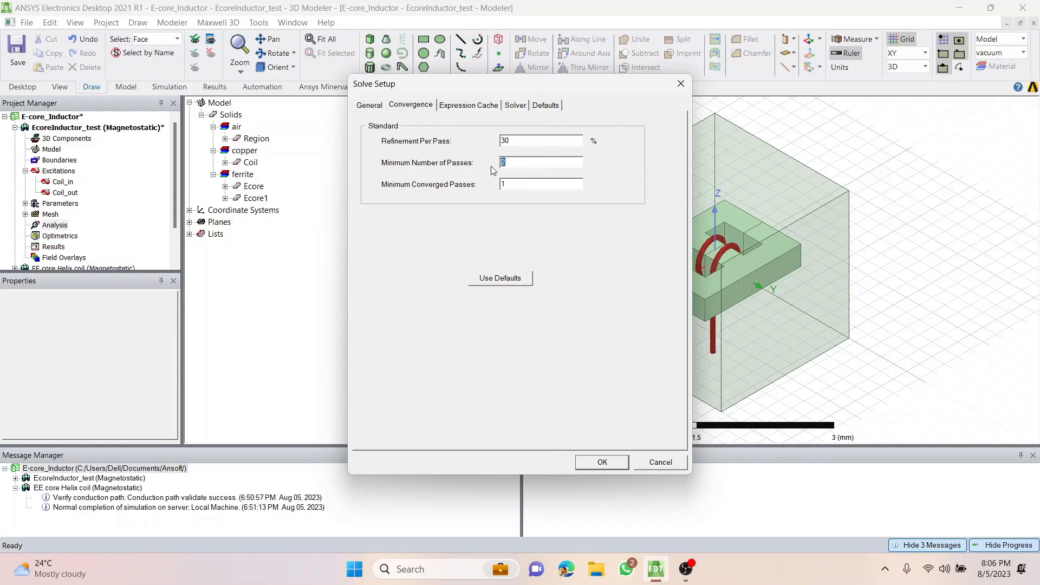
type("5")
left_click(460, 106)
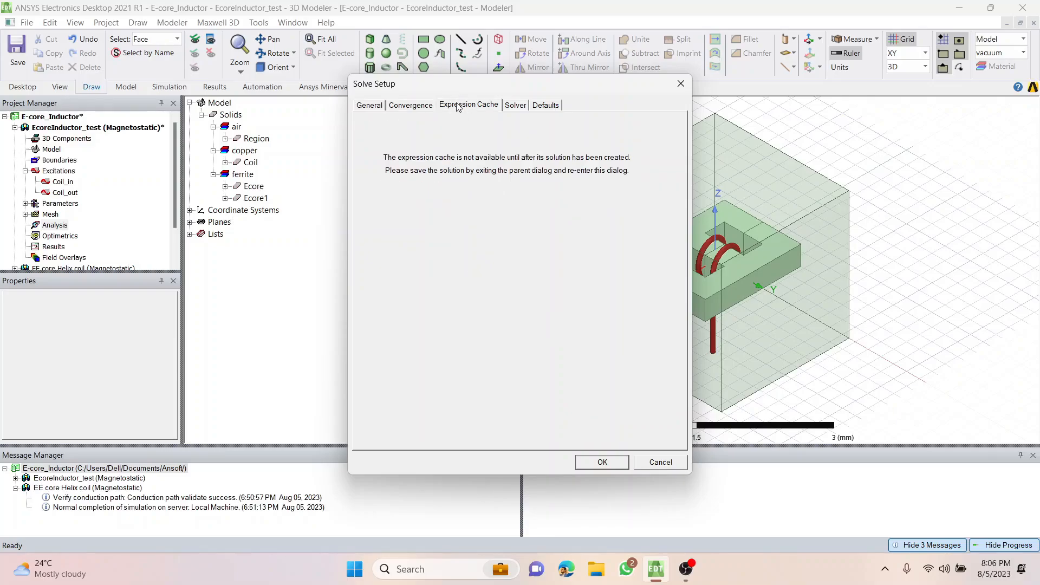
left_click(513, 106)
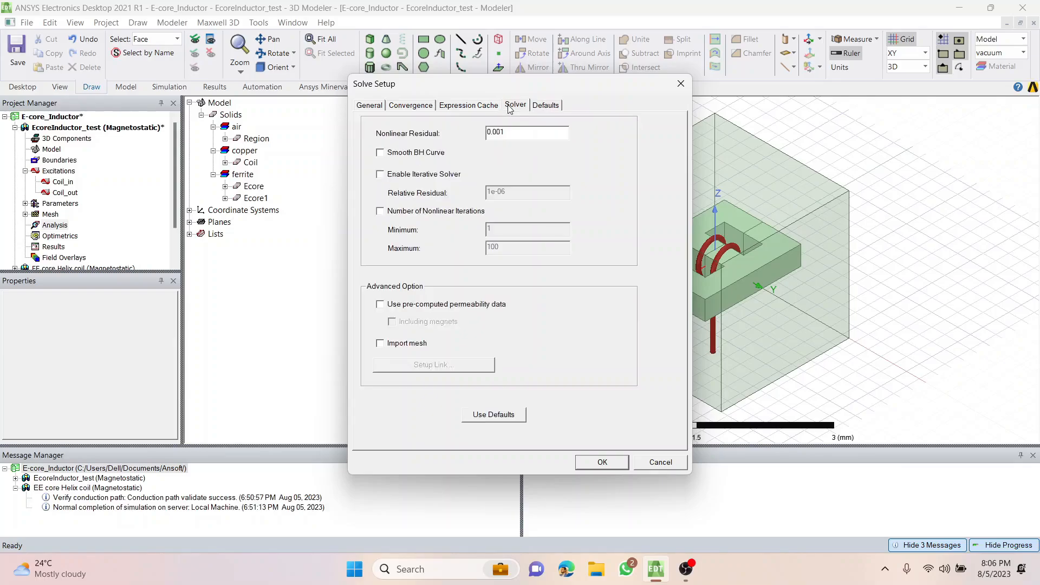
left_click(599, 464)
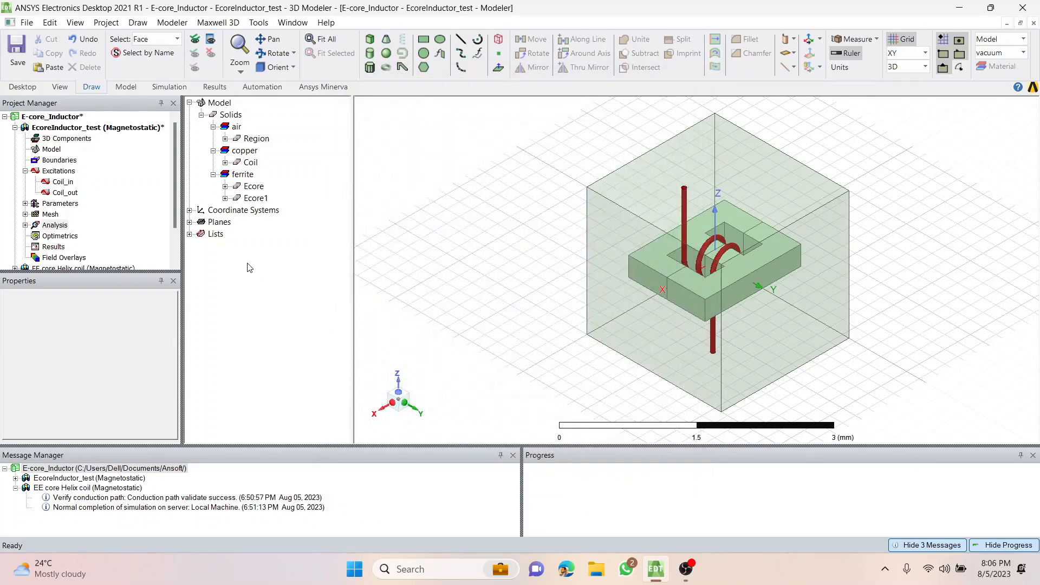
Save the E-core_Inductor project.
left_click(54, 247)
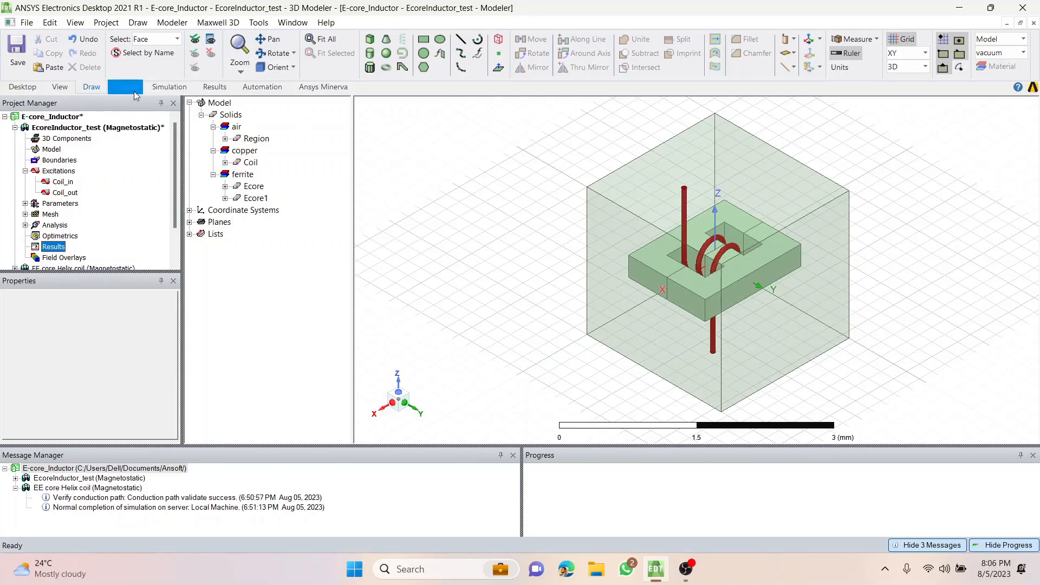
left_click(17, 47)
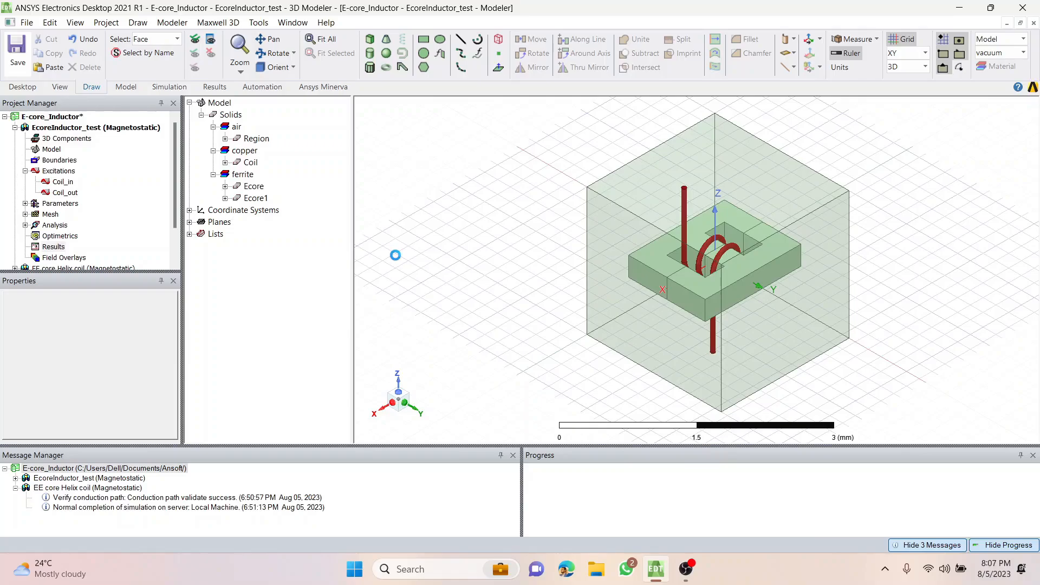
key("o")
key("f")
key("ctrl+s")
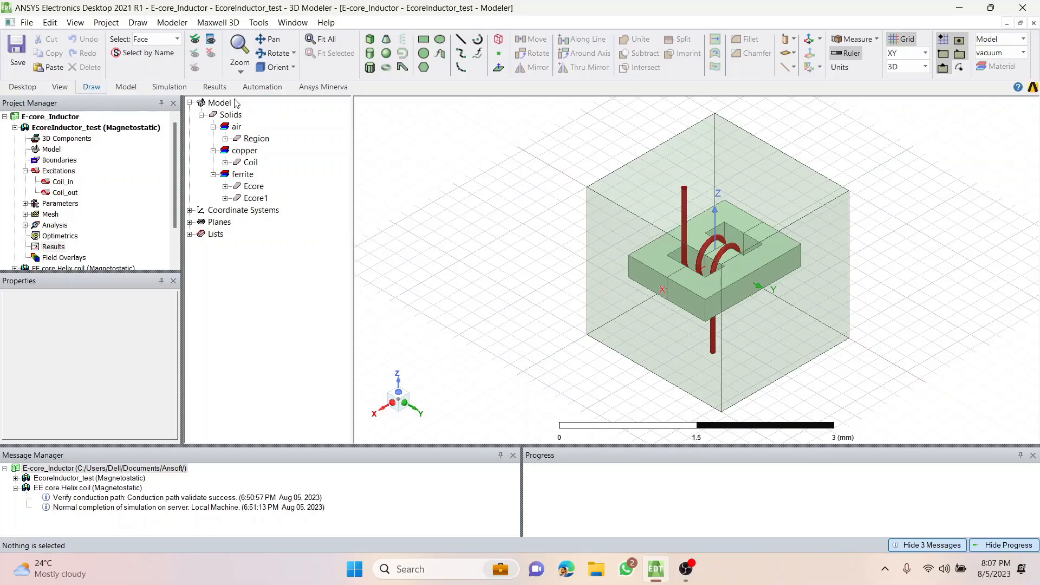
Run the validation check on the EcoreInductor_test design and close its report.
left_click(165, 89)
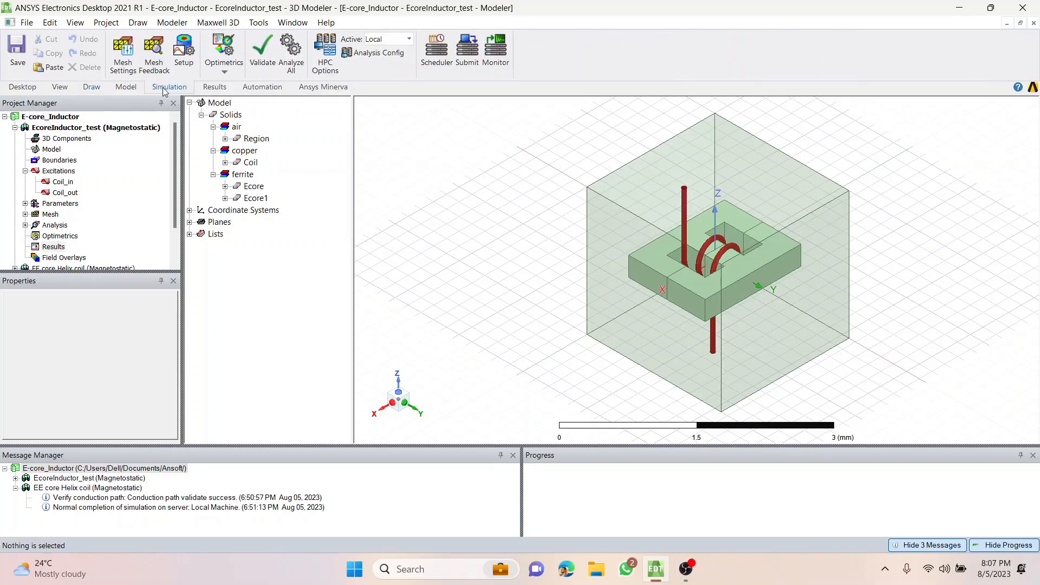
left_click(262, 52)
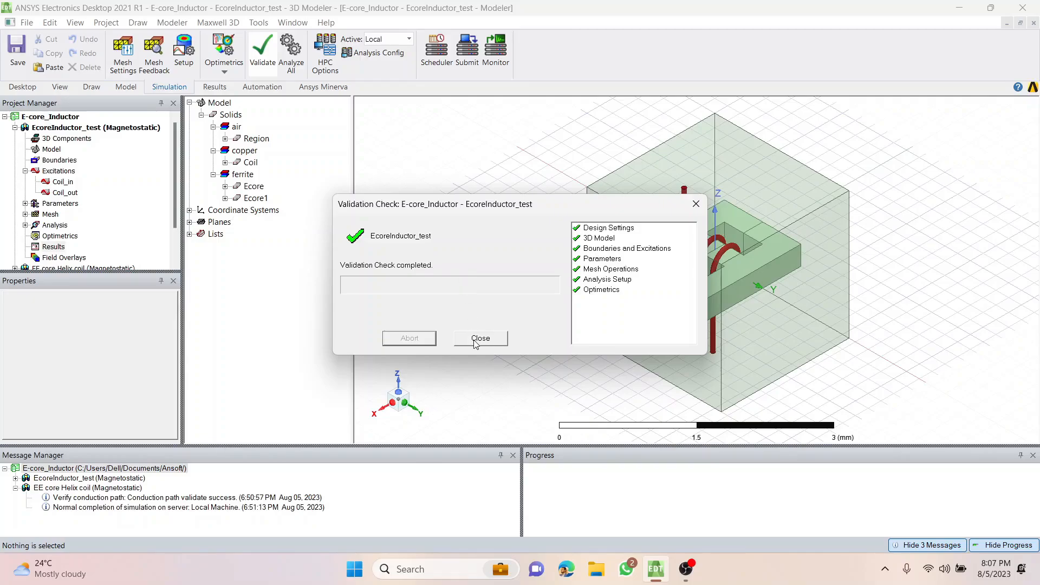
left_click(480, 338)
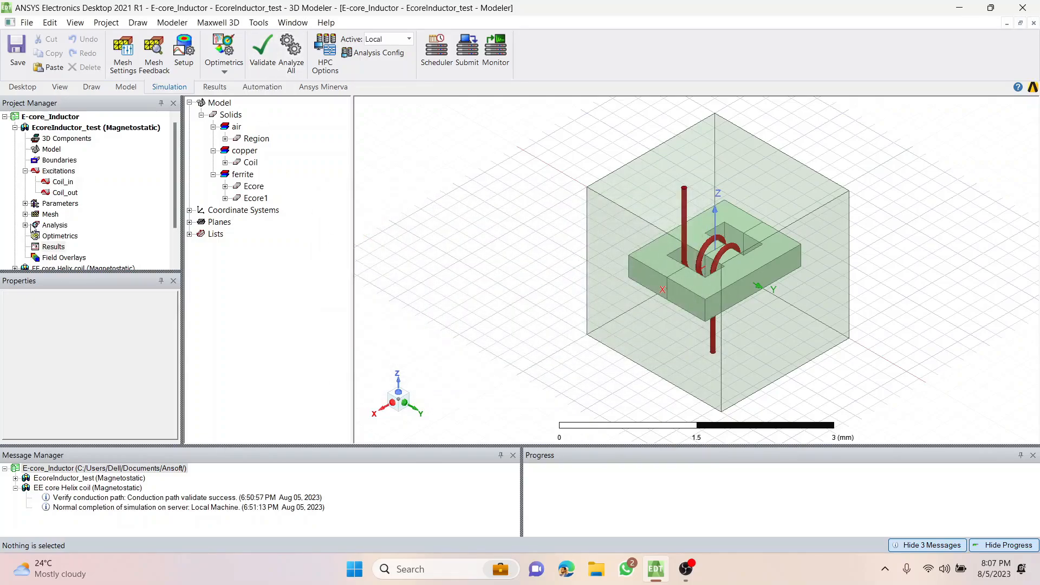
Start the analysis of Setup1 in the EcoreInductor_test design.
left_click(25, 225)
left_click(63, 236)
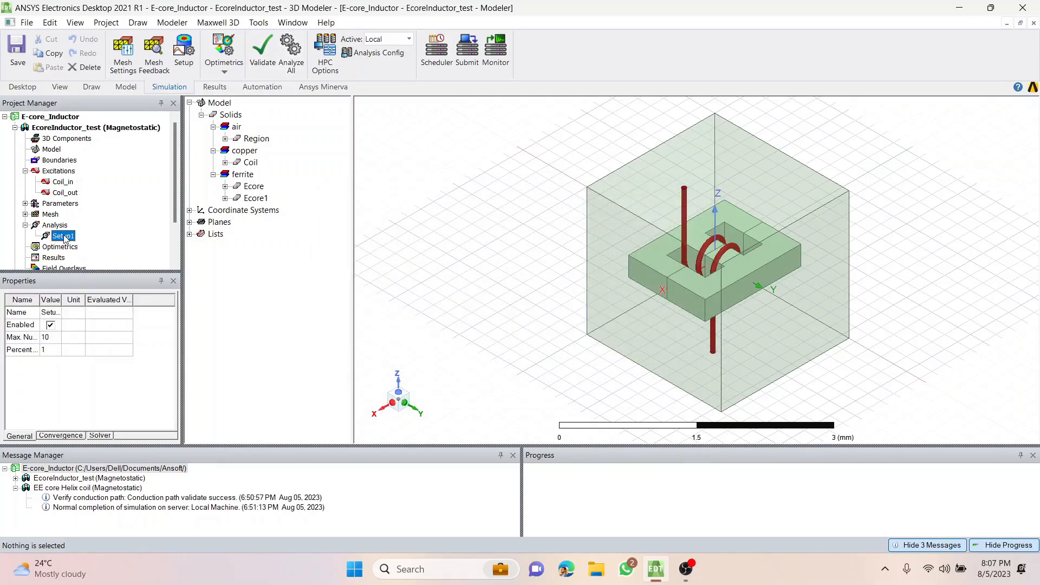
right_click(64, 227)
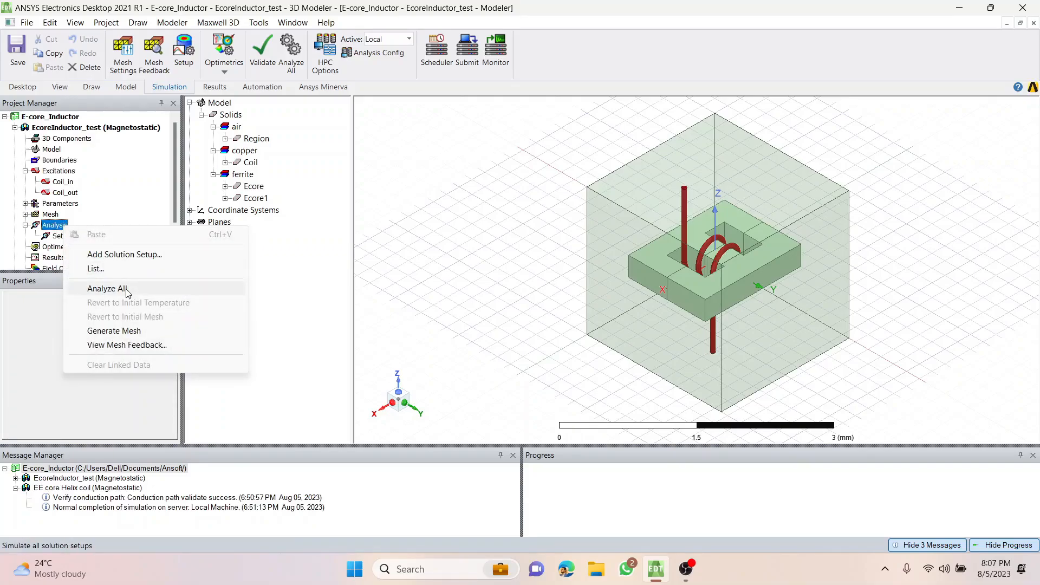
left_click(58, 237)
right_click(58, 237)
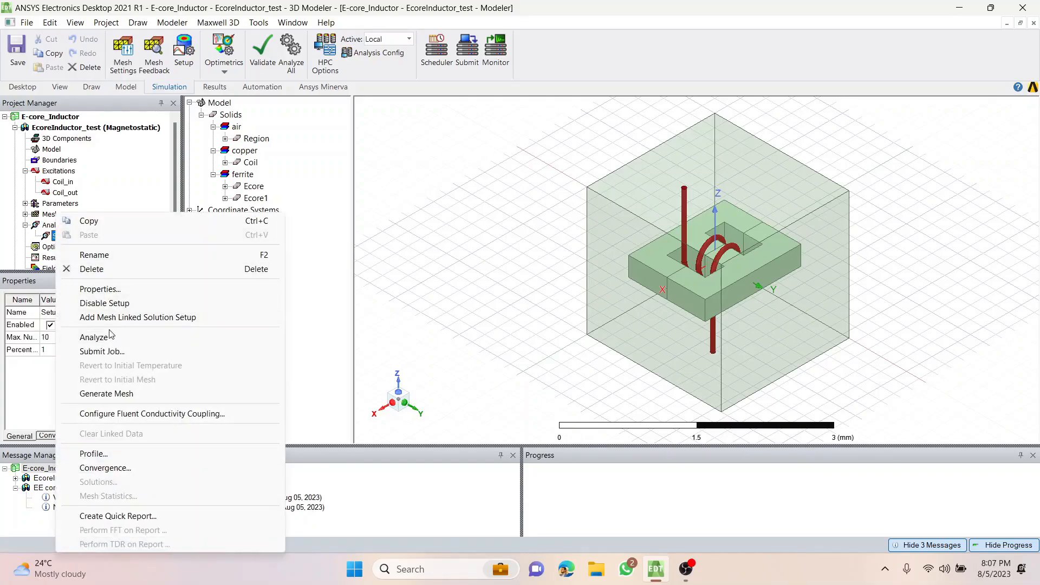
left_click(112, 339)
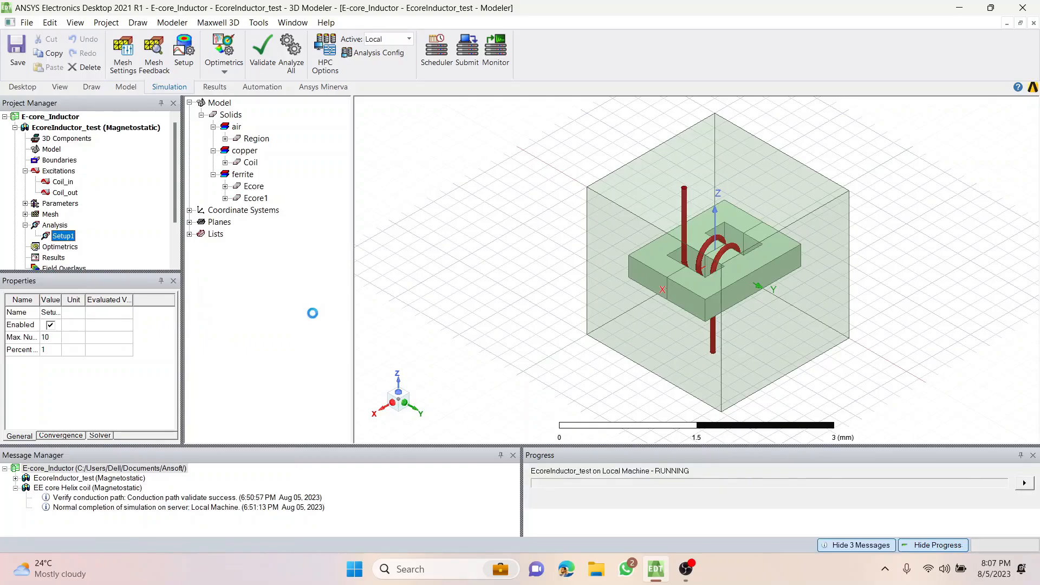
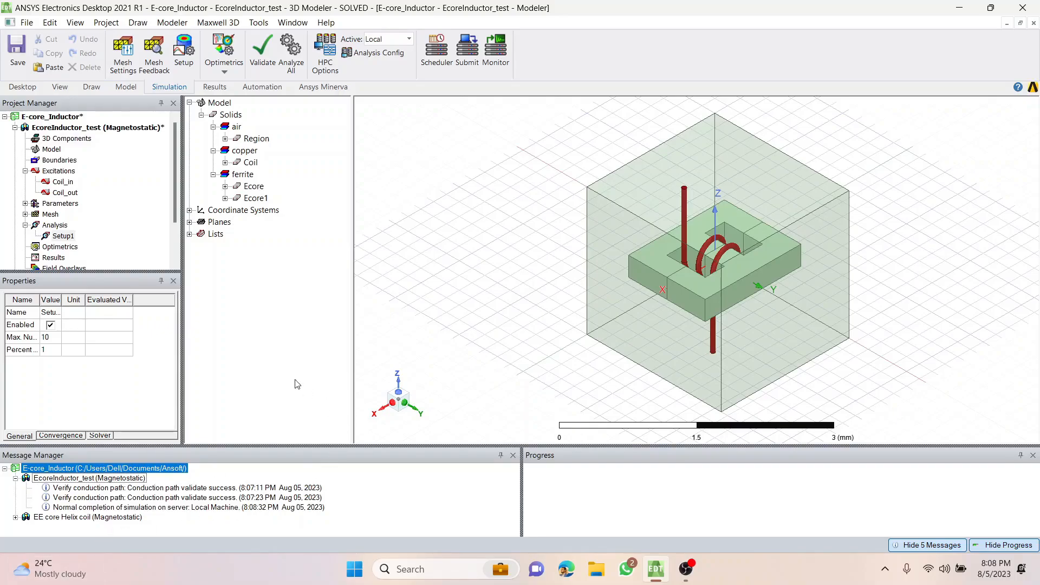
Create a magnetostatic data table report of the inductance L(Coil_in,Coil_in) from Matrix1 for Setup1 : LastAdaptive.
scroll(74, 205, "down", 1)
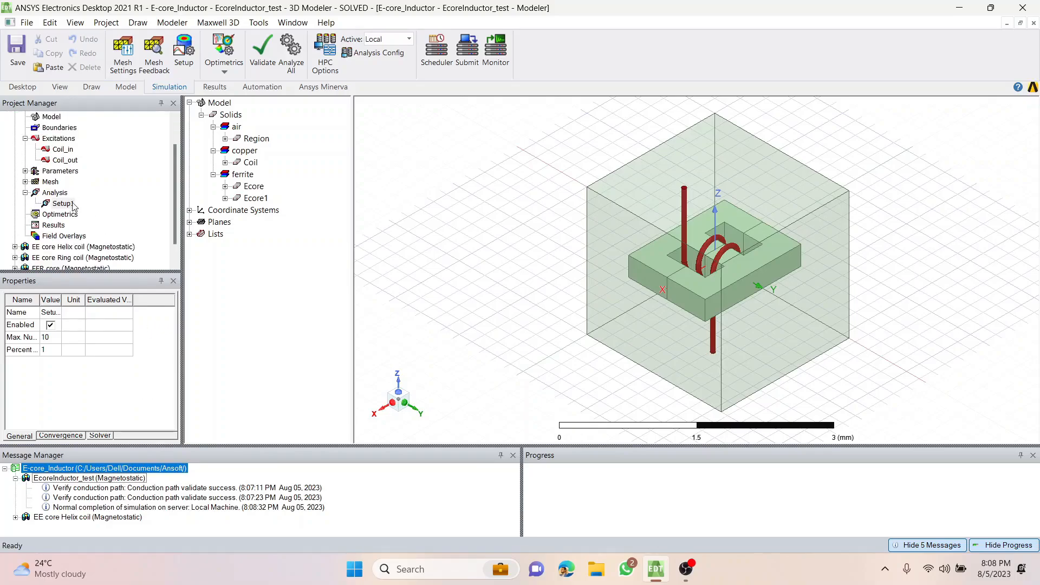
left_click(54, 225)
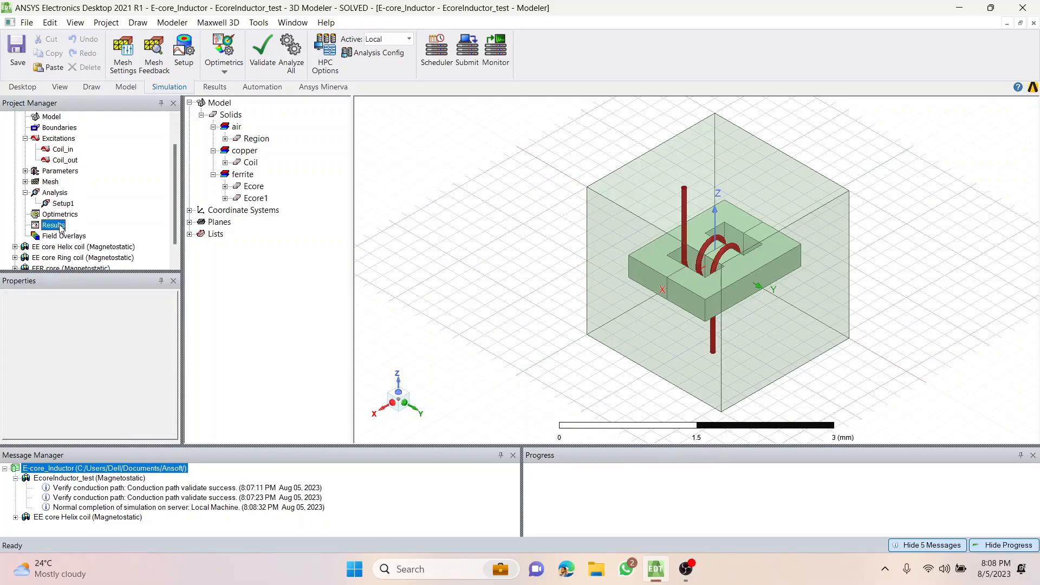
right_click(60, 227)
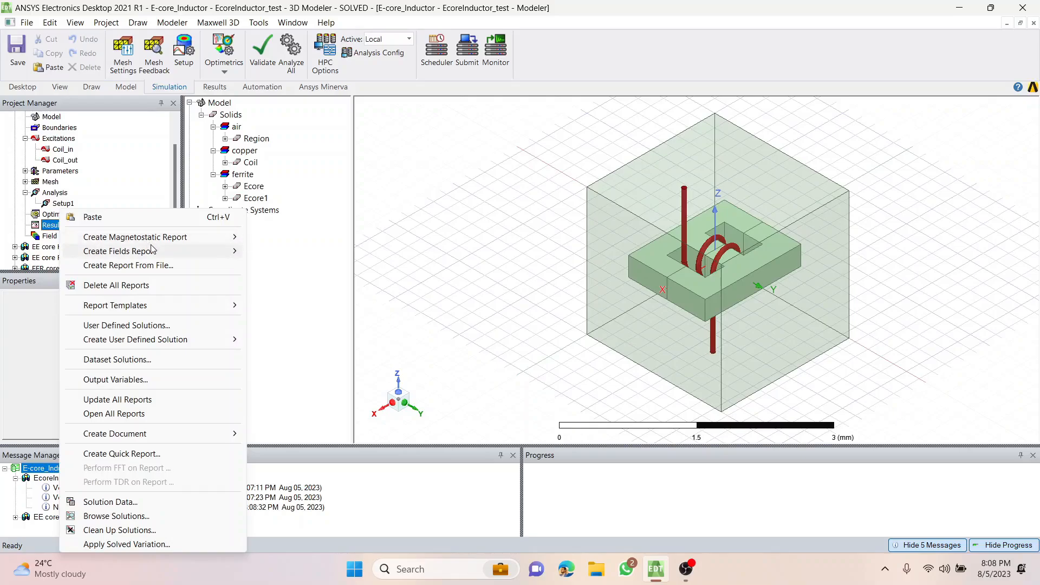
mouse_move(171, 243)
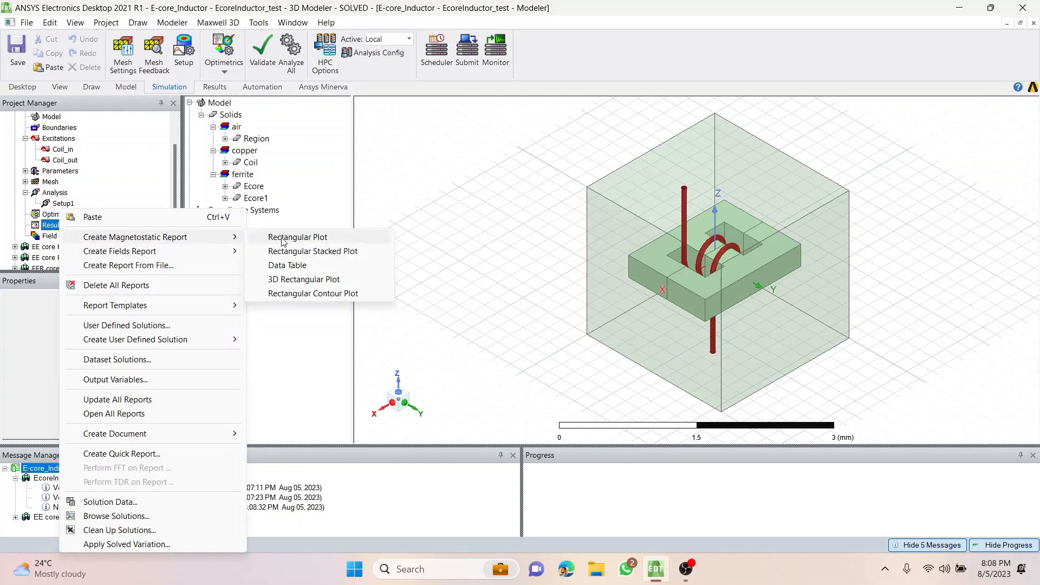
left_click(282, 267)
left_click(504, 196)
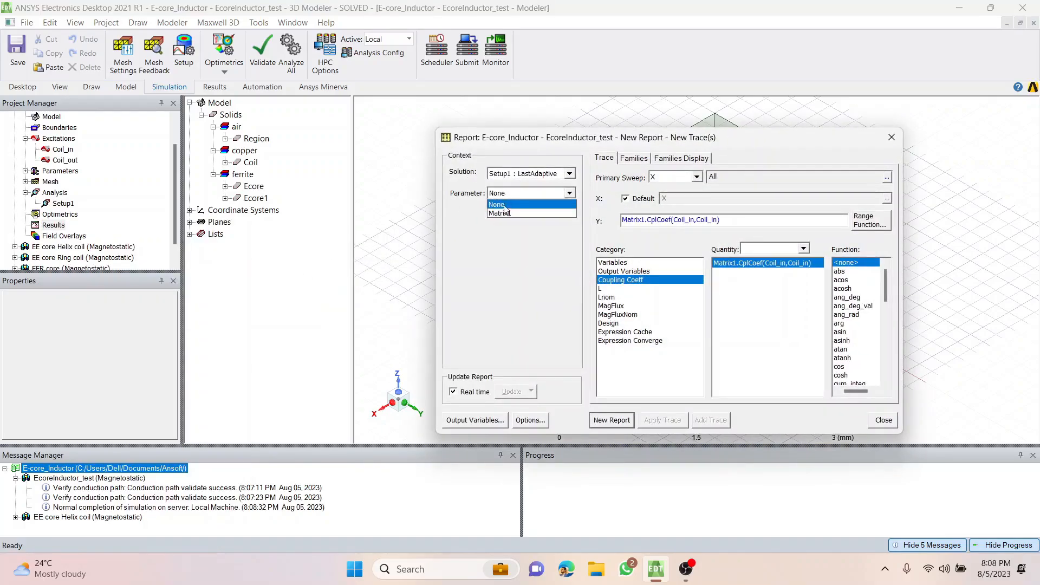
left_click(507, 212)
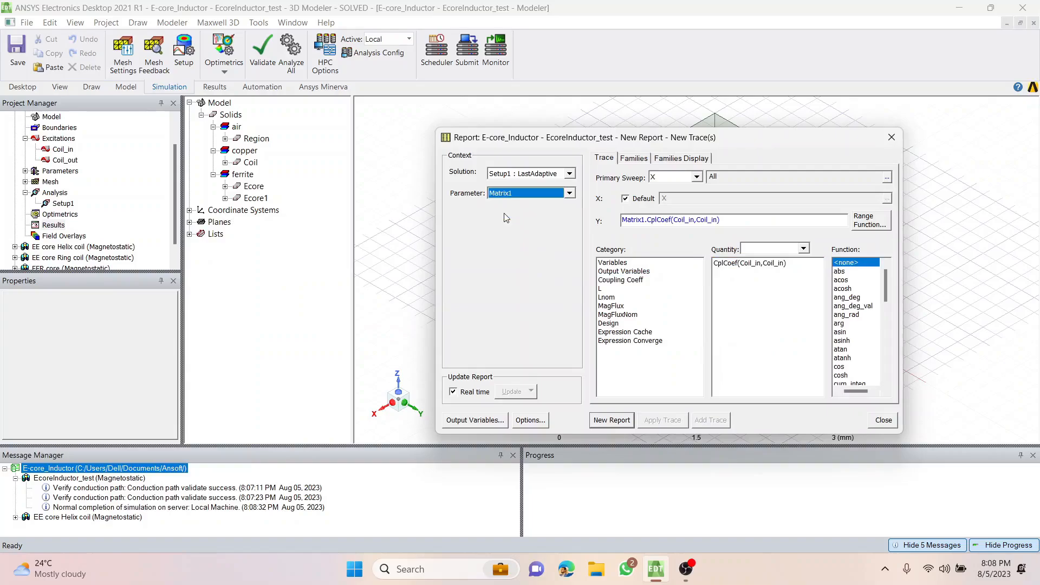
left_click(606, 288)
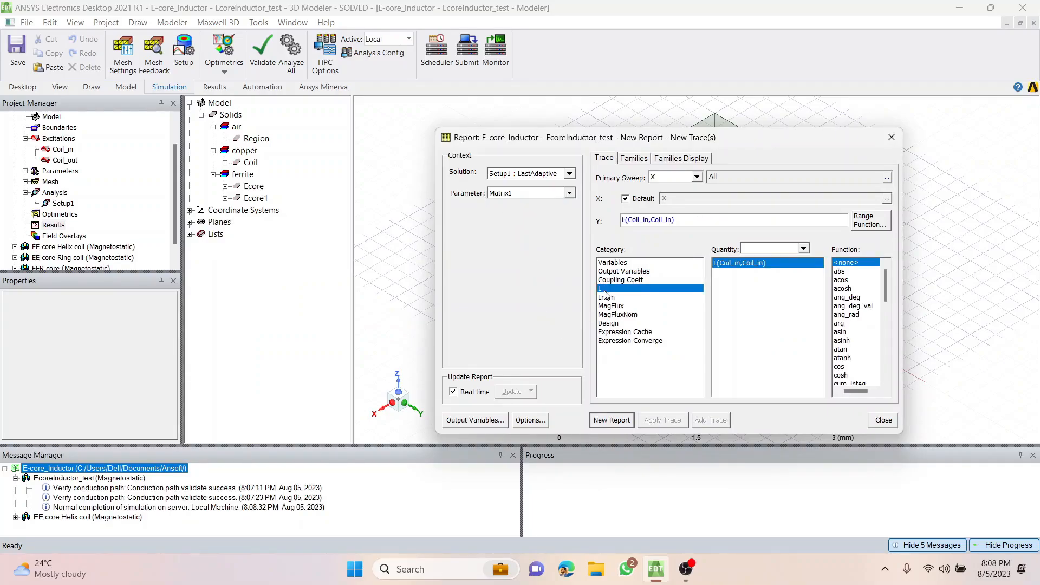
left_click(623, 422)
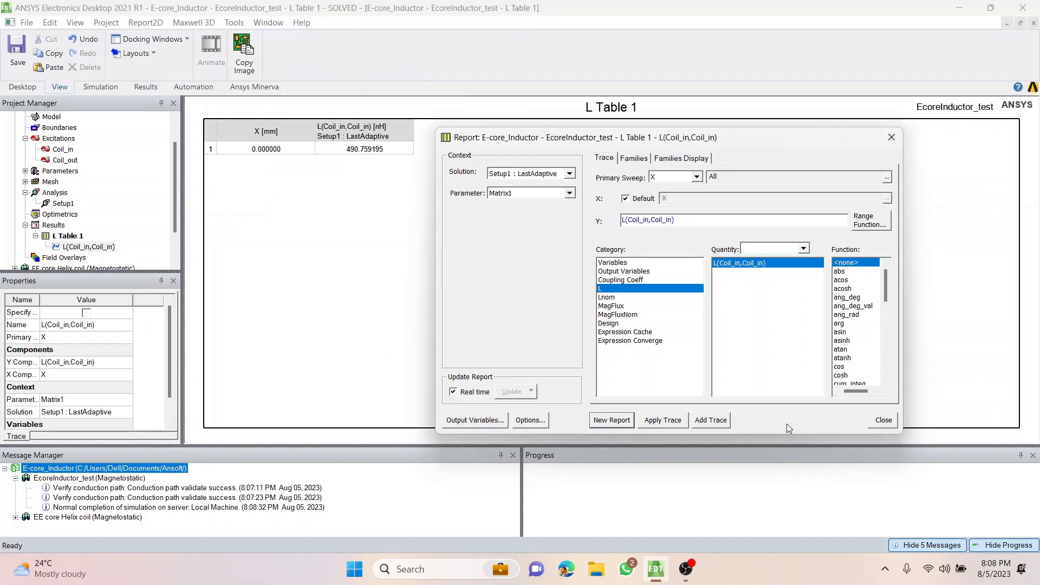
left_click(877, 423)
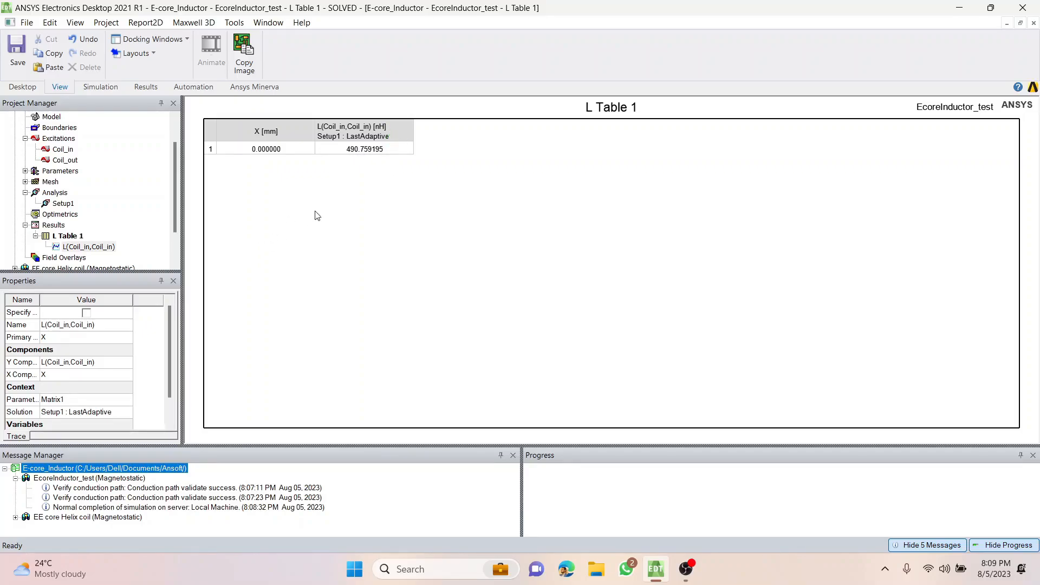
left_click(347, 176)
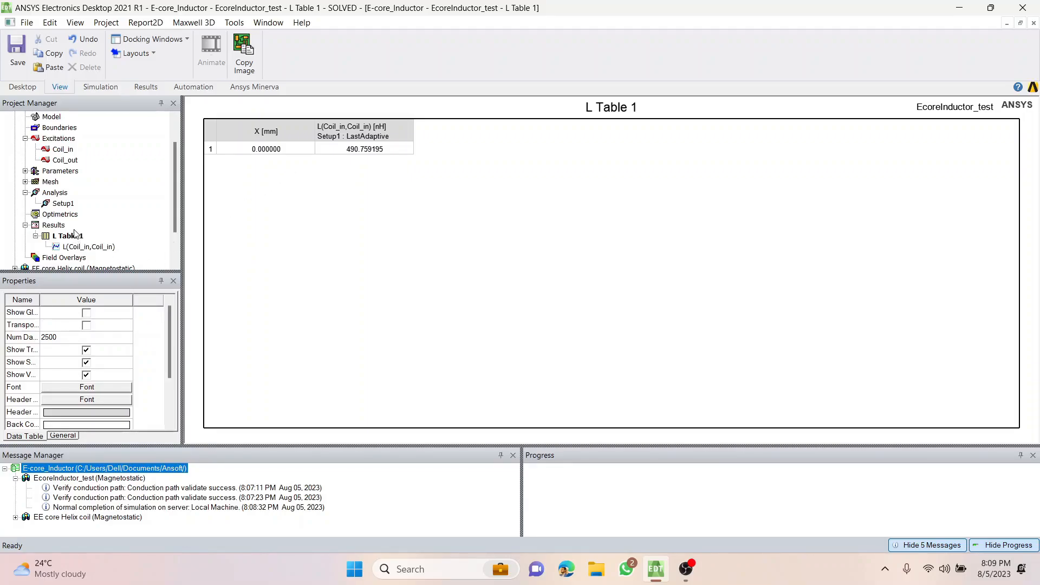
Reopen the EcoreInductor_test 3D model and hide the air Region surrounding the core.
scroll(65, 209, "up", 1)
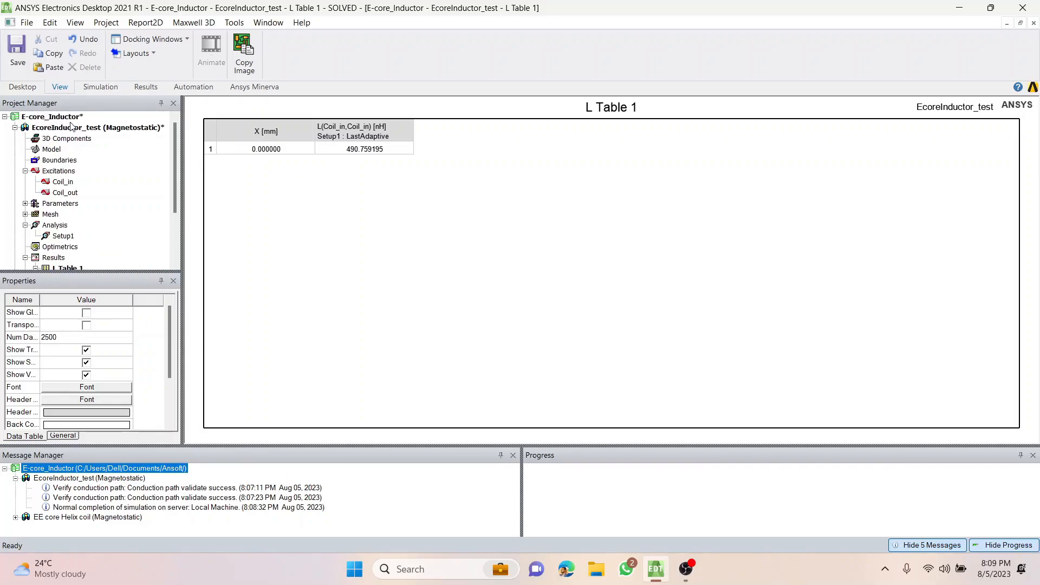
left_click(72, 127)
double_click(80, 131)
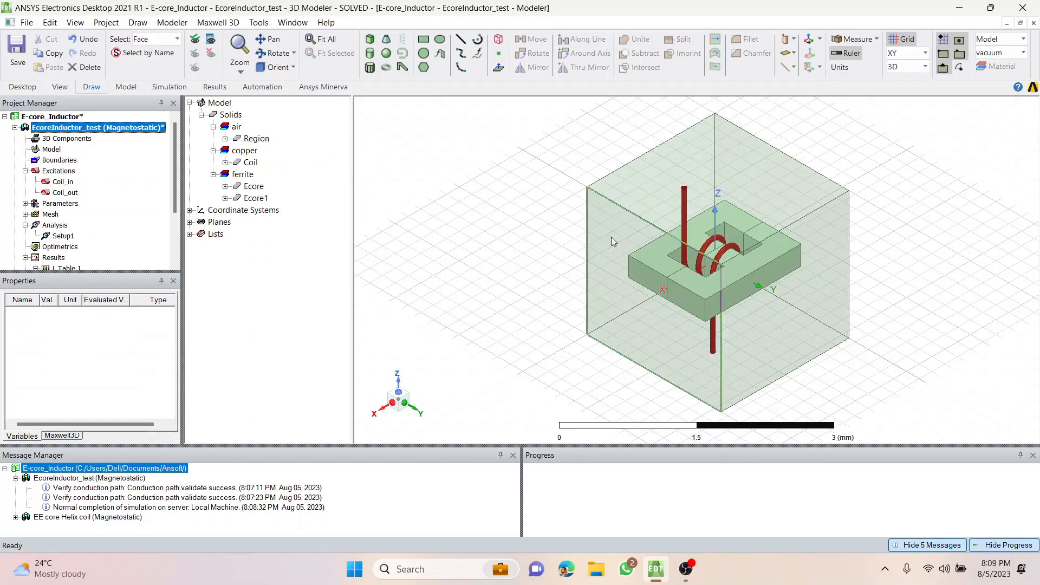
left_click_drag(571, 297, 553, 332, "alt")
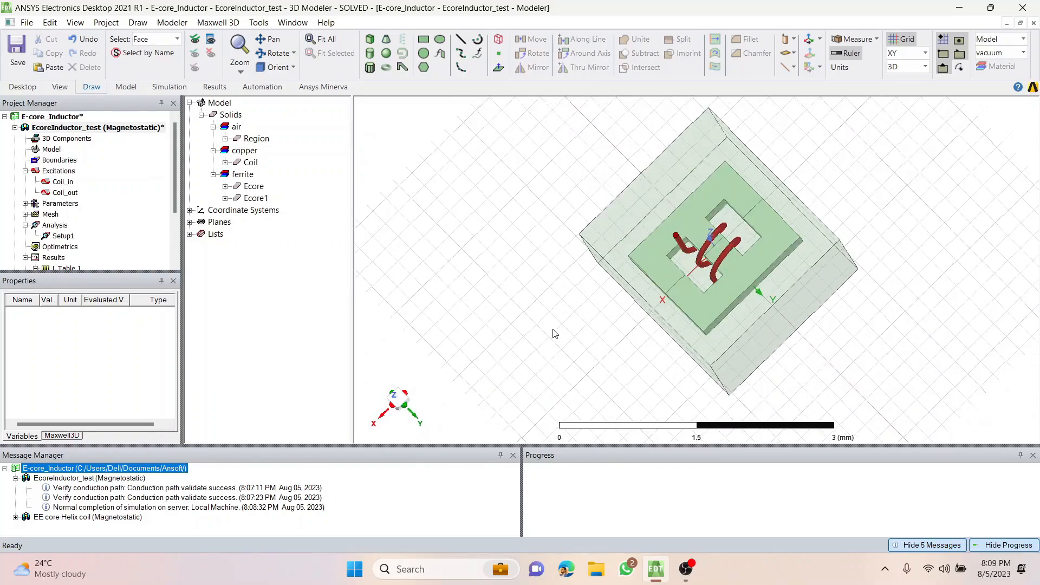
left_click(617, 226)
left_click(546, 274)
key("o")
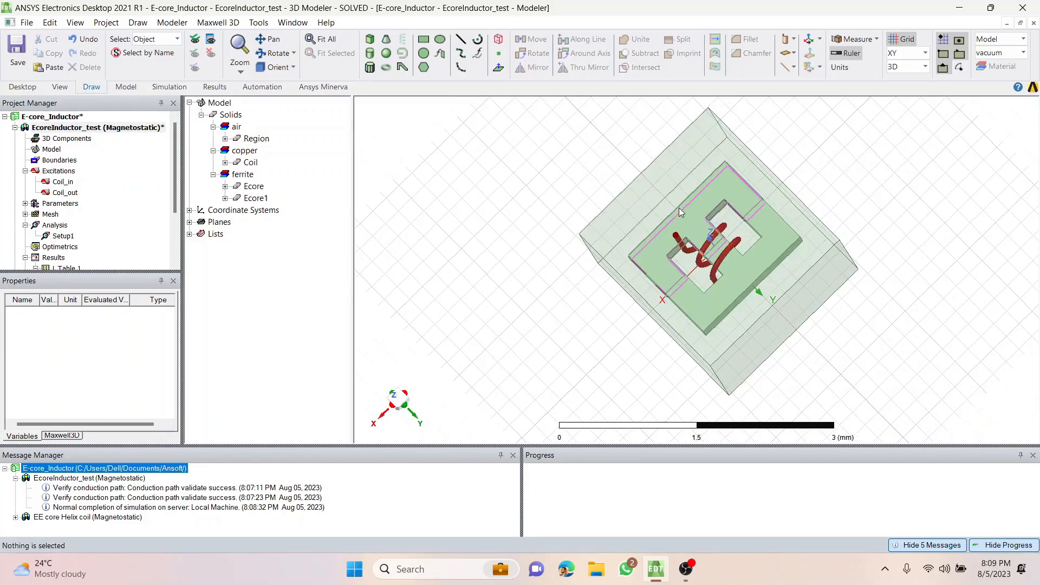
left_click(637, 203)
left_click(546, 255)
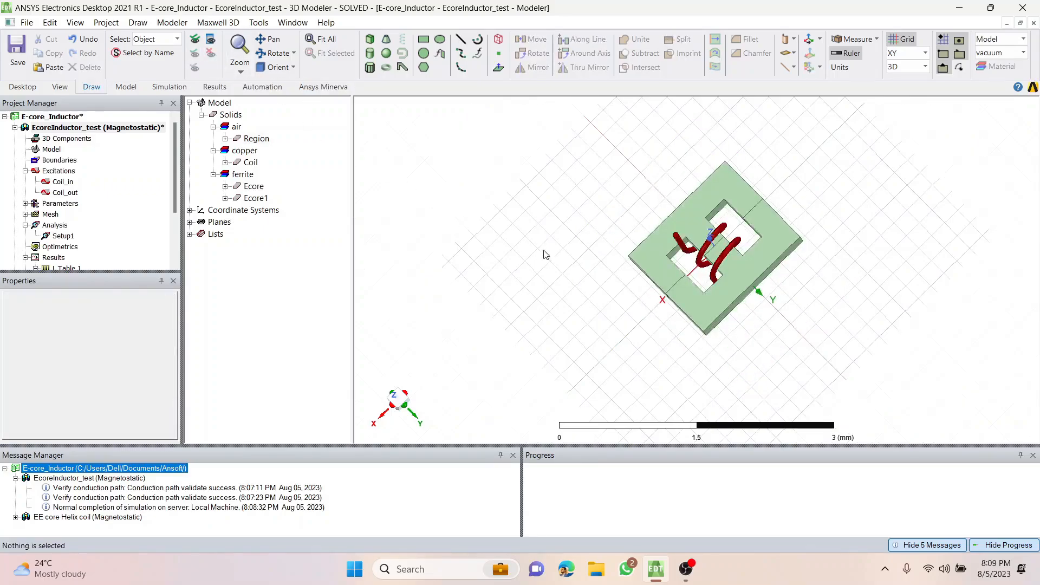
Orient the core and coil model to the Top (-Z) view.
scroll(649, 297, "up", 3)
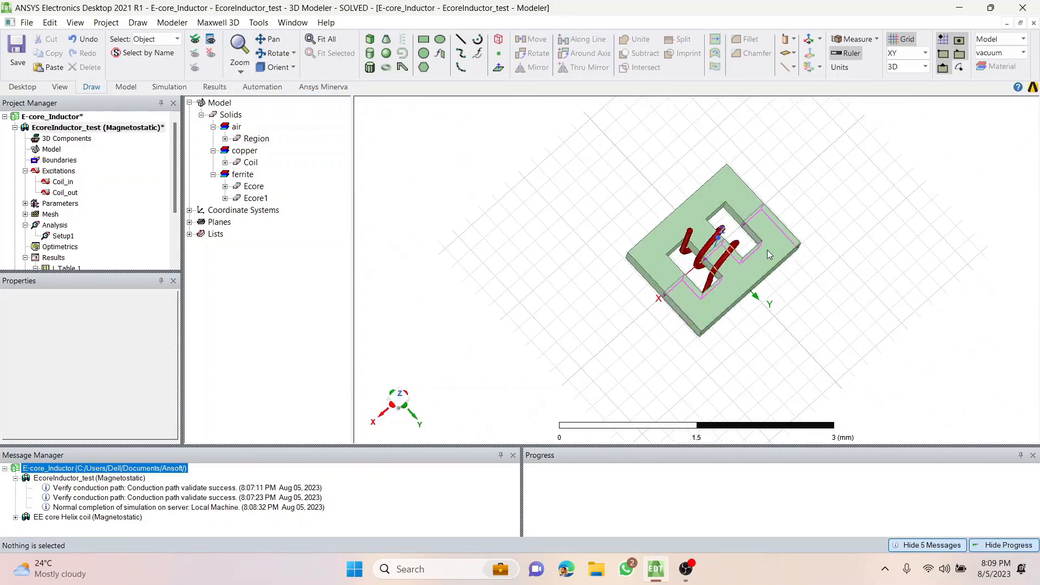
scroll(764, 246, "up", 2)
scroll(747, 253, "up", 3)
left_click(278, 67)
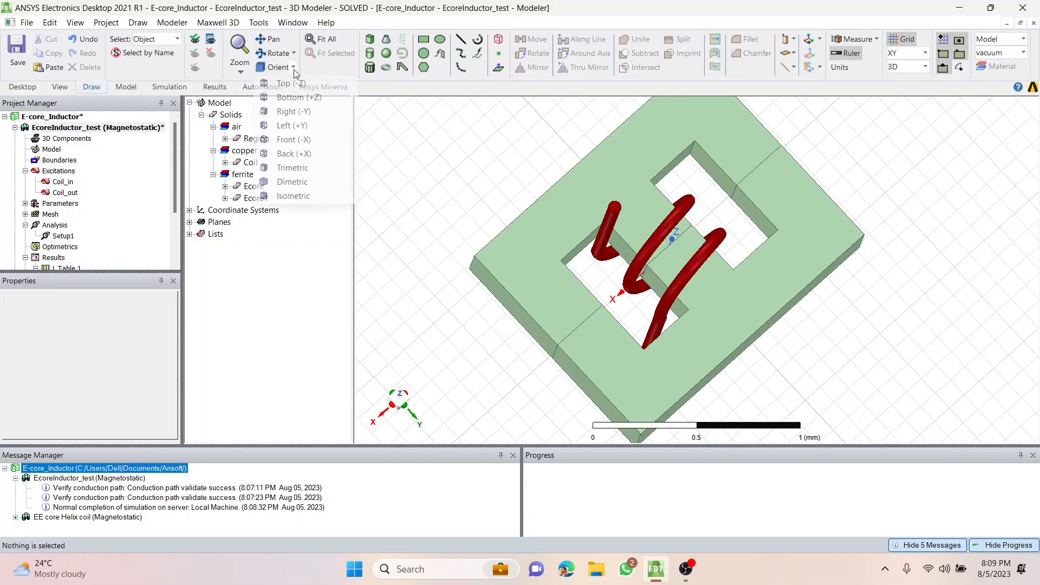
left_click(295, 85)
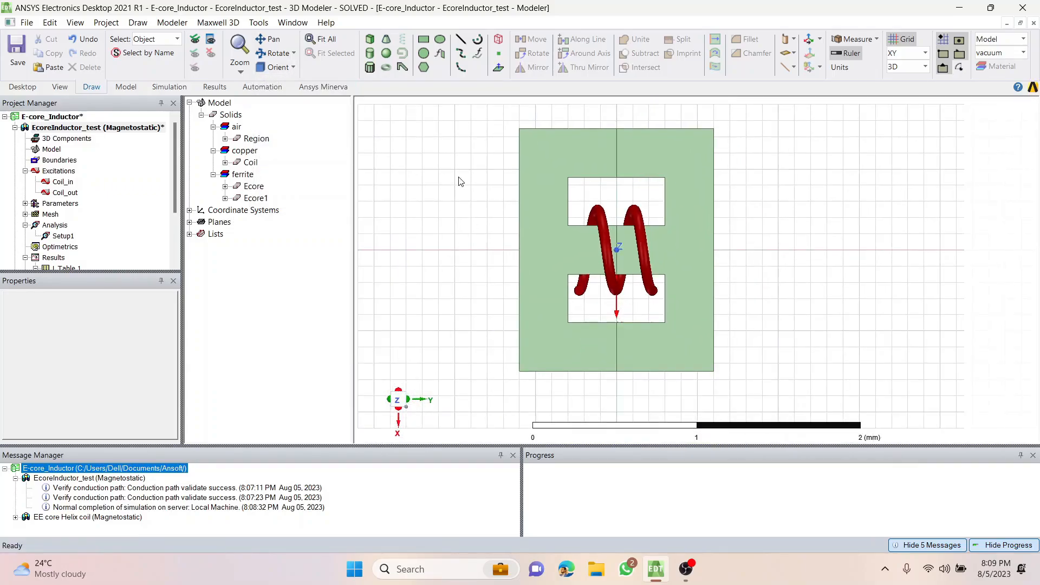
left_click_drag(440, 234, 509, 235, "shift")
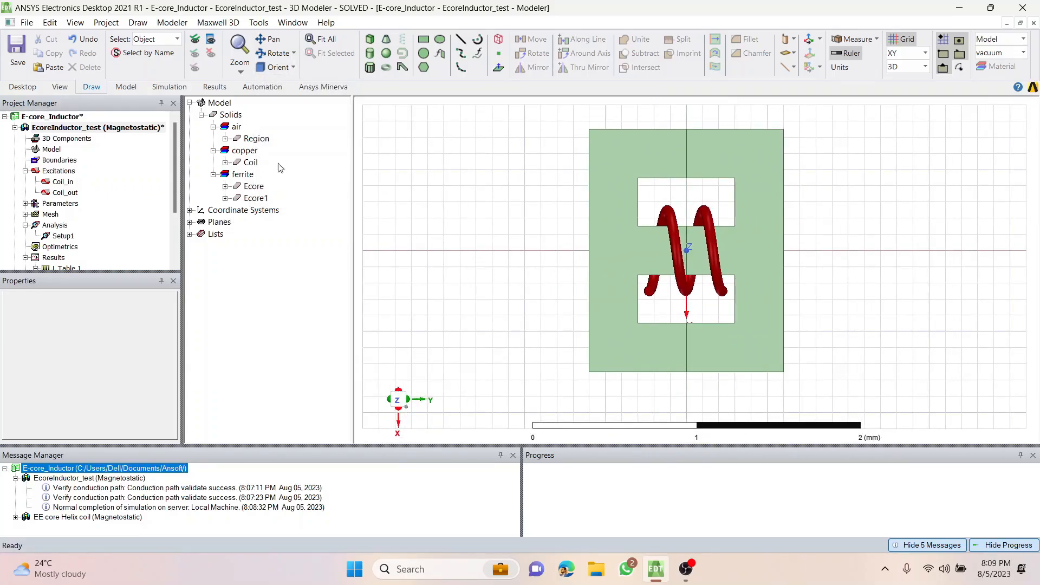
Plot the Mag_B field on the top faces of Ecore and Ecore1, with AllObjects as the volume.
left_click(494, 187)
left_click(635, 156)
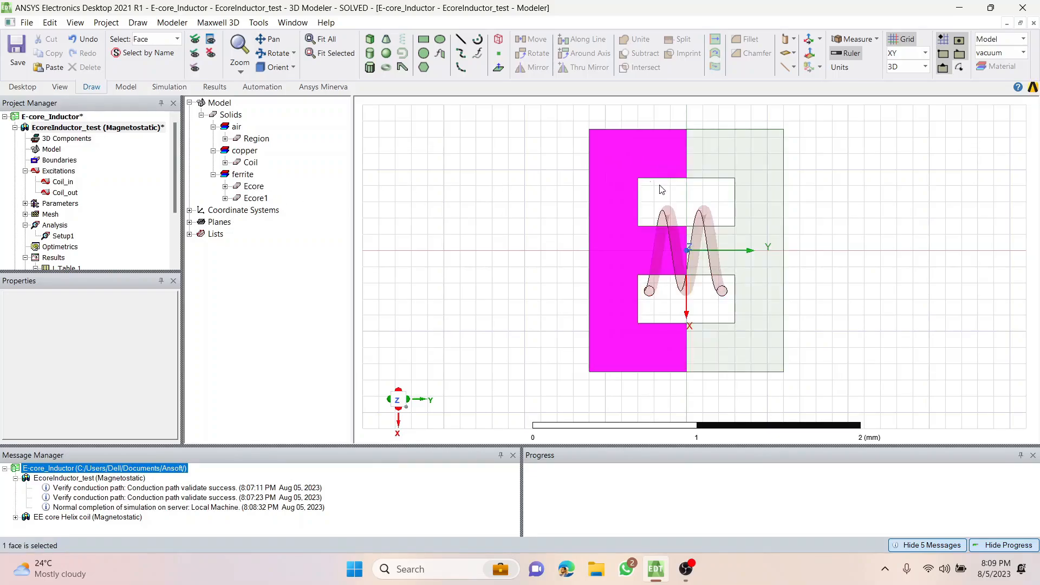
left_click(720, 158, "ctrl")
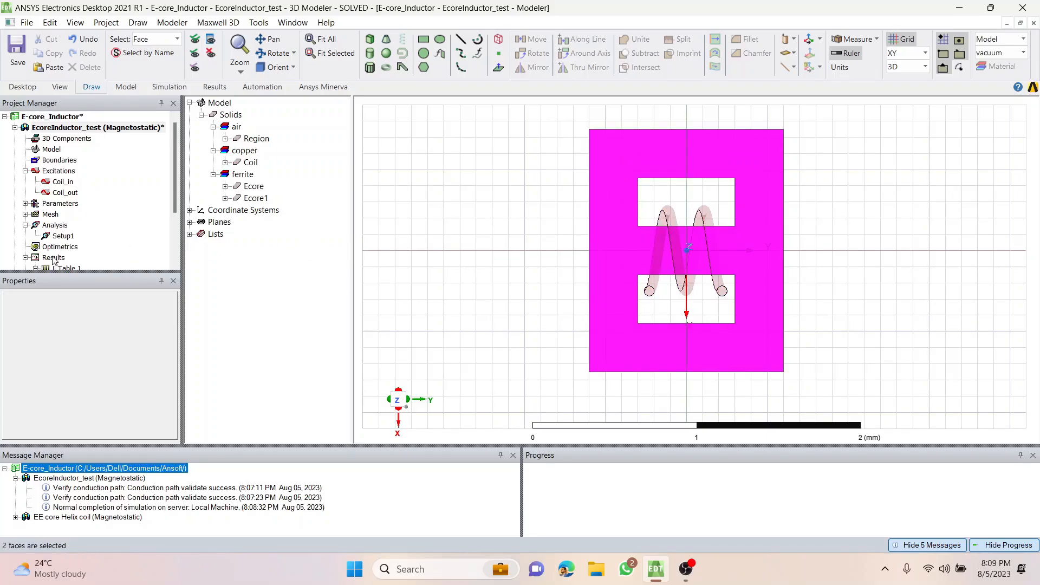
right_click(432, 169)
mouse_move(587, 441)
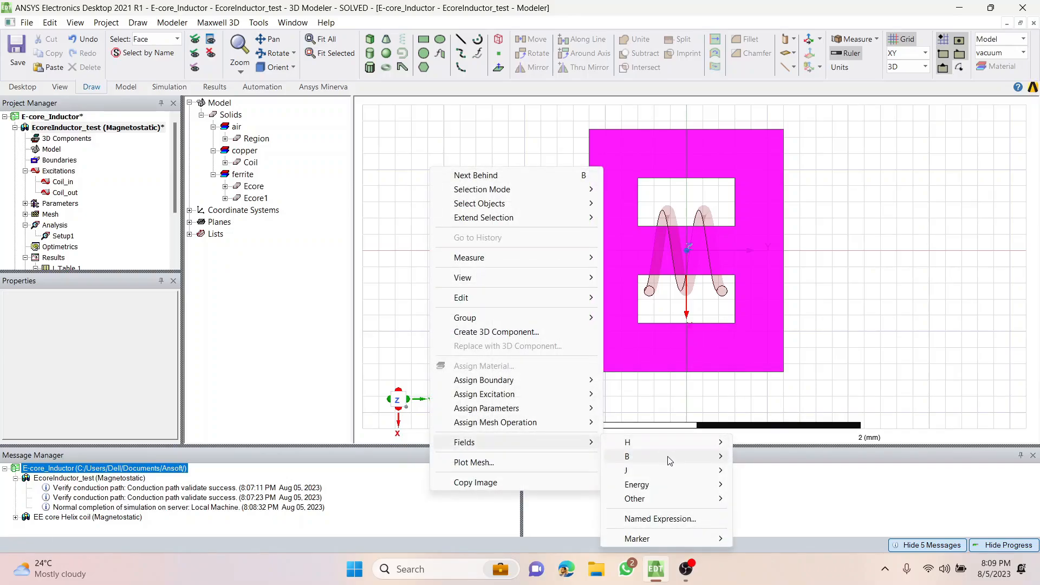
mouse_move(671, 461)
left_click(764, 456)
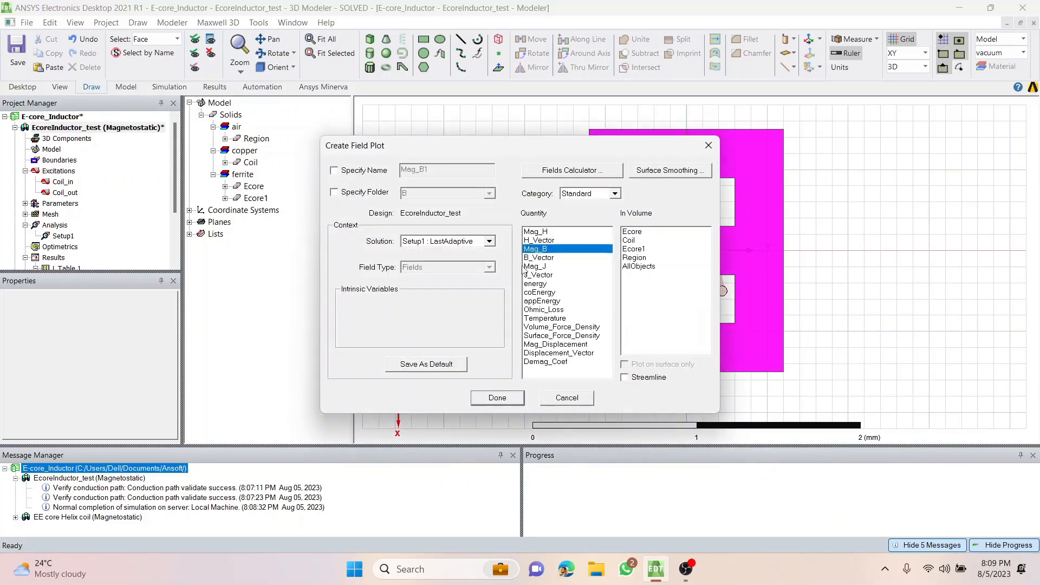
left_click(638, 267)
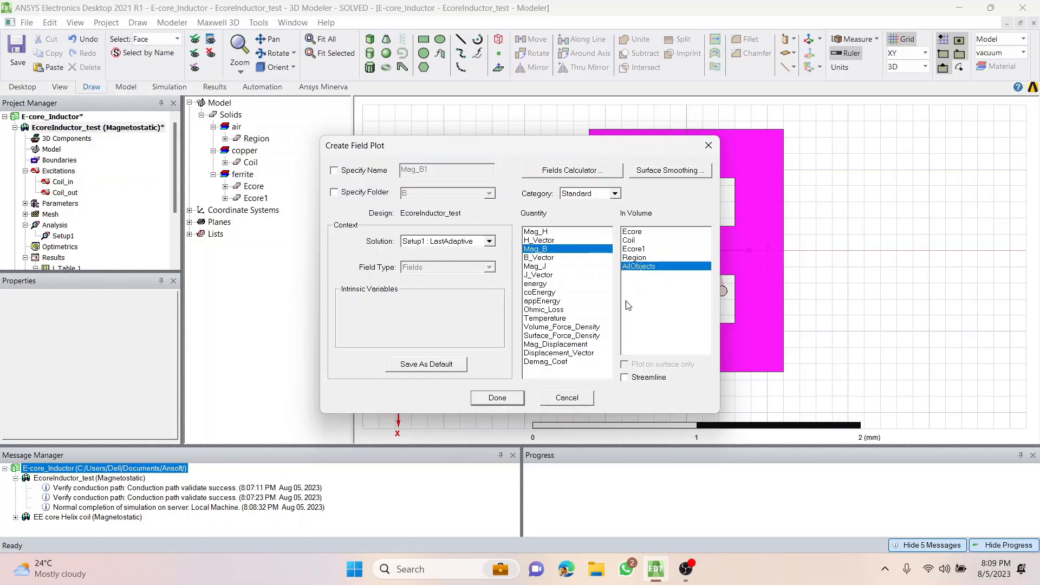
left_click(502, 400)
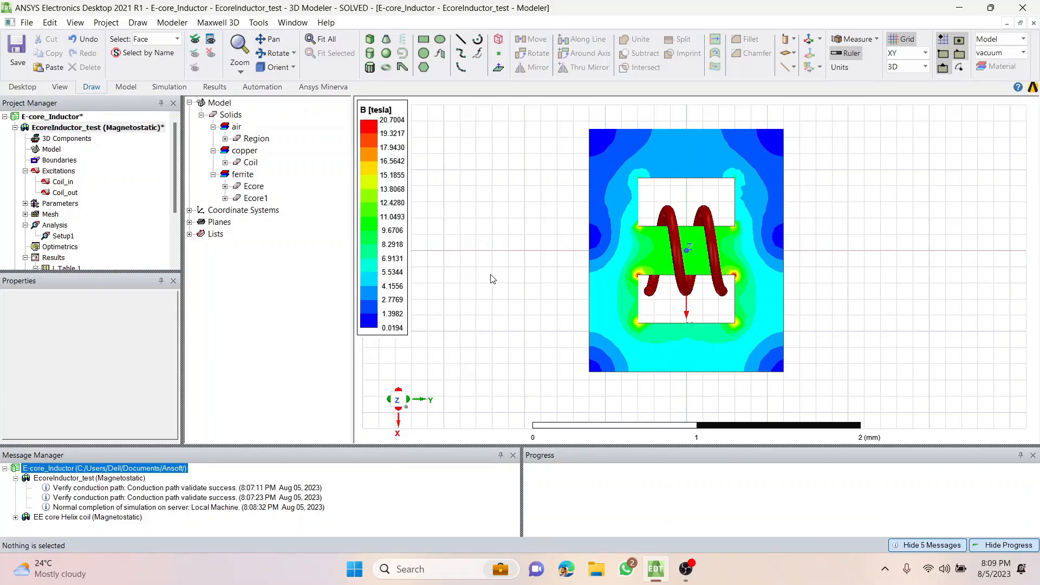
Set the B field overlay's color scale to Log.
scroll(28, 237, "down", 2)
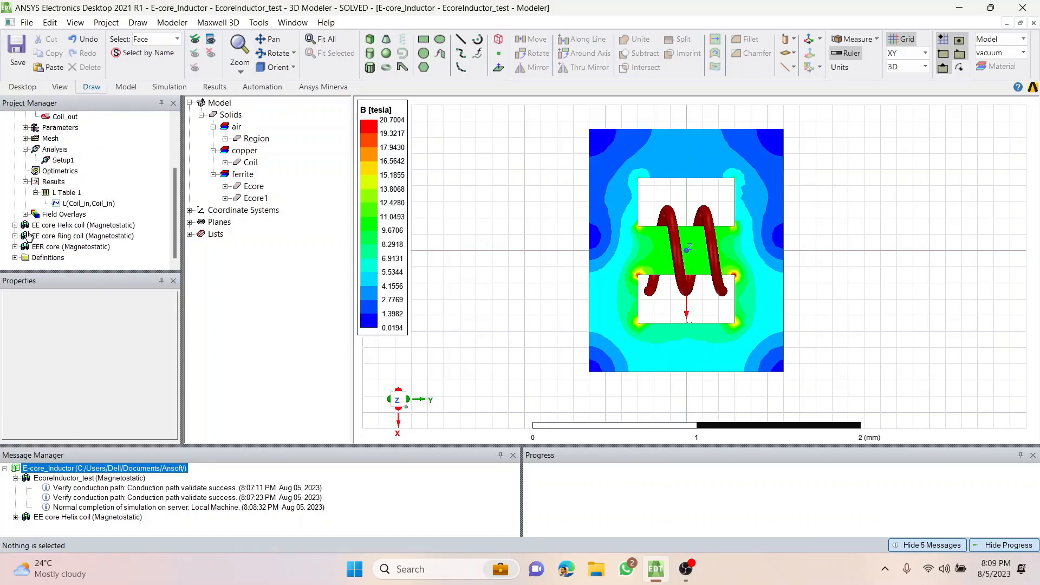
double_click(53, 214)
left_click(55, 224)
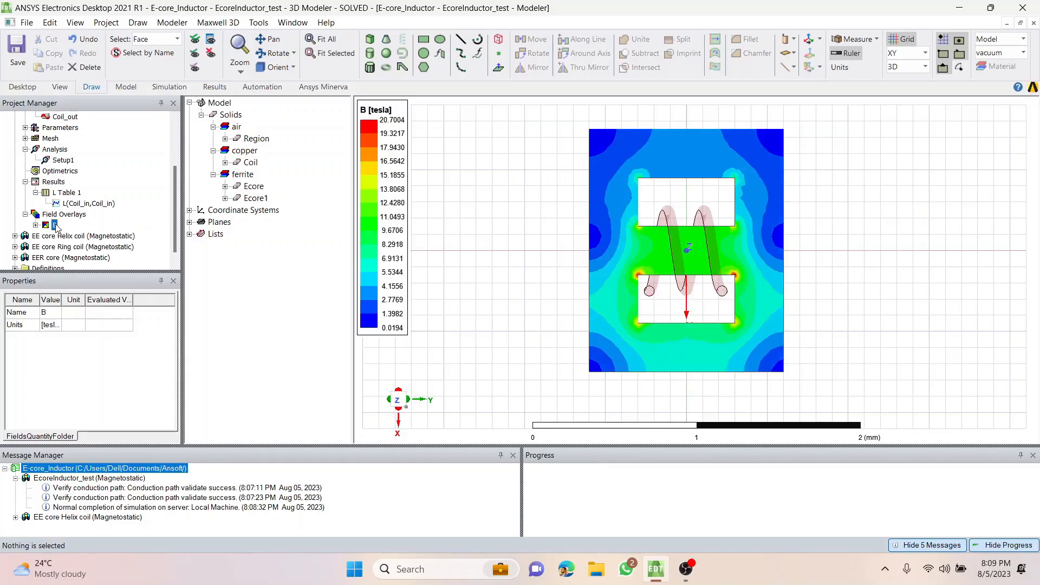
right_click(55, 225)
left_click(88, 268)
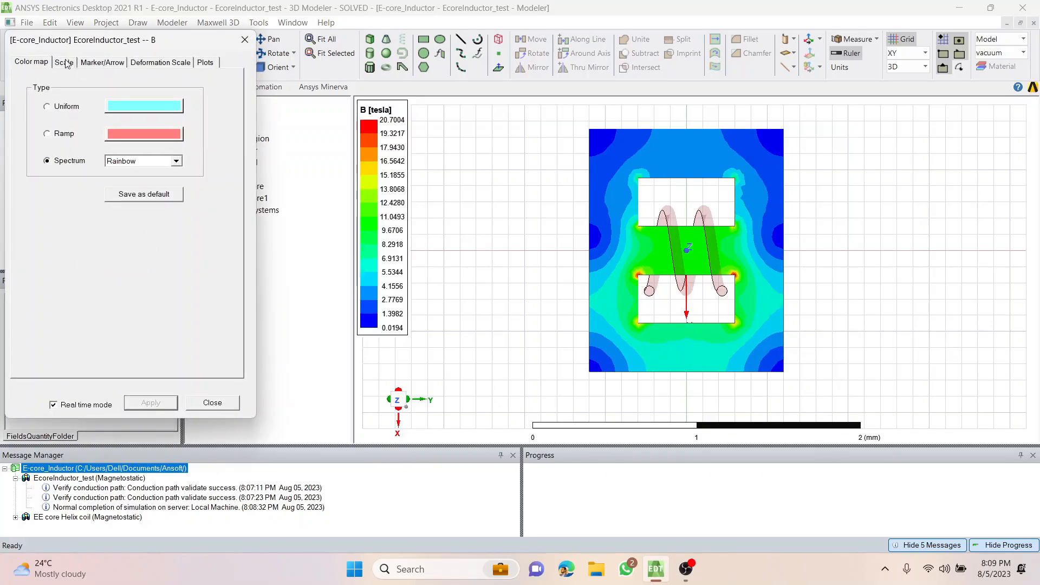
left_click(64, 63)
left_click(121, 253)
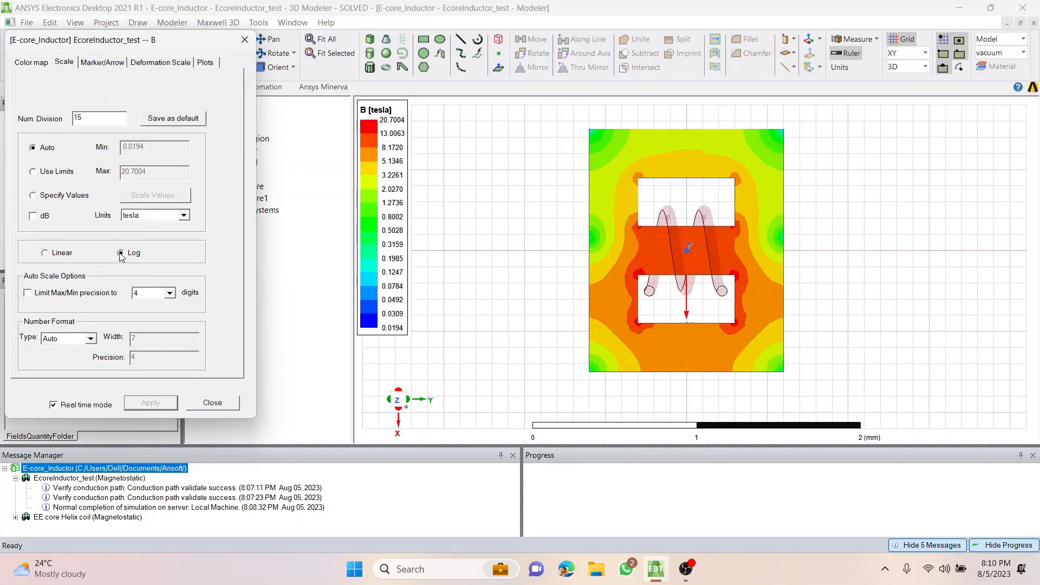
left_click(211, 403)
left_click(502, 280)
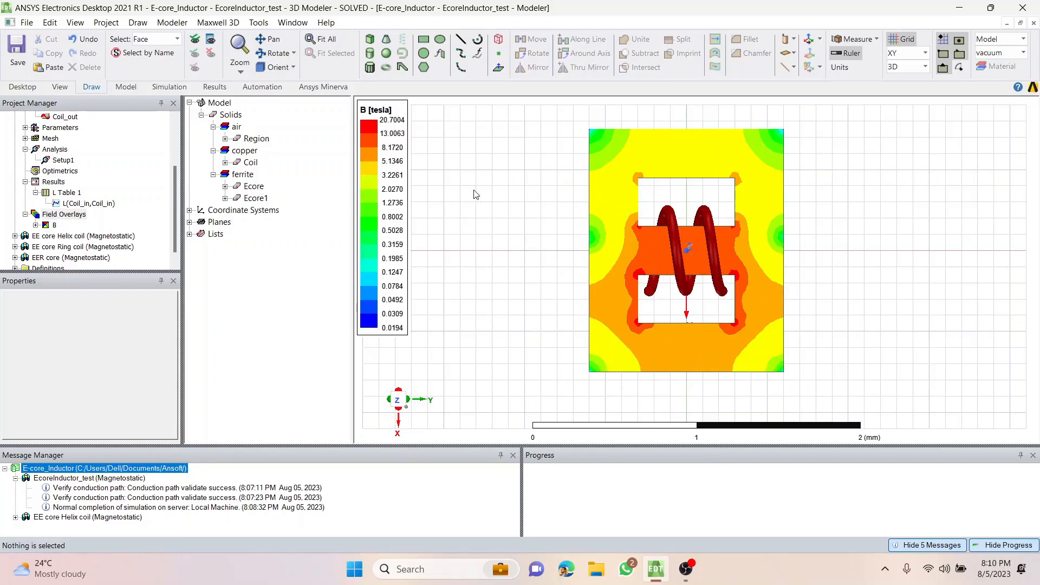
Plot the B_Vector field for Ecore, Ecore1 and Coil, with AllObjects as the volume and plotting on surface only.
left_click(250, 186)
left_click(254, 198)
left_click(461, 179)
left_click(253, 186)
left_click(256, 198, "ctrl")
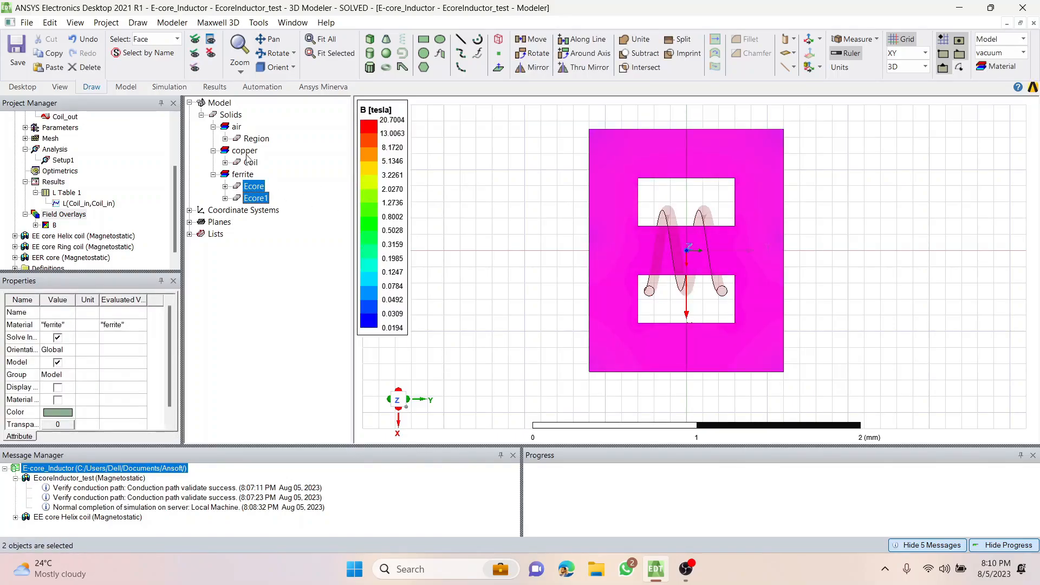
left_click(250, 165, "ctrl")
right_click(462, 175)
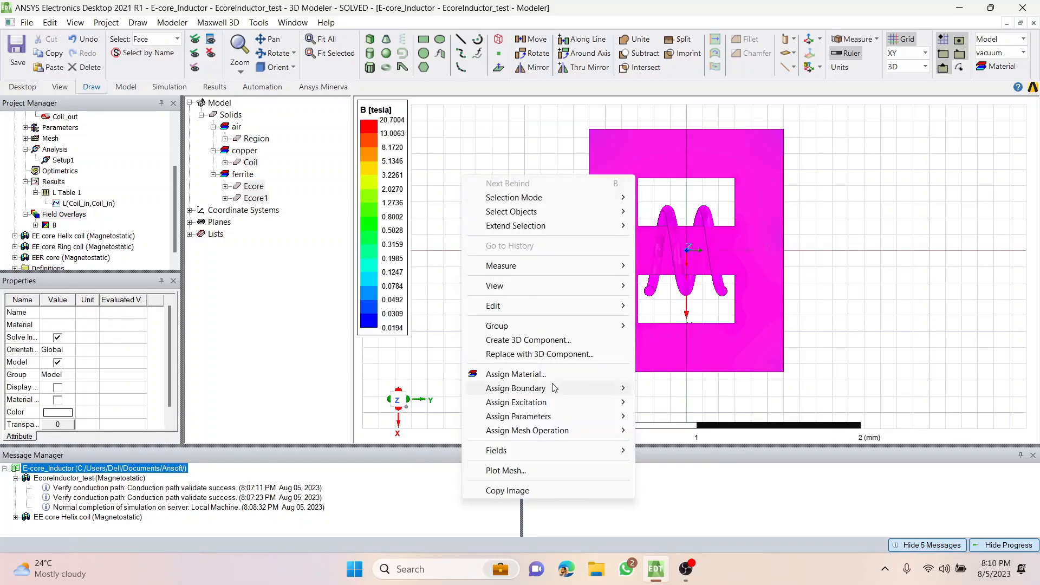
mouse_move(607, 450)
mouse_move(705, 464)
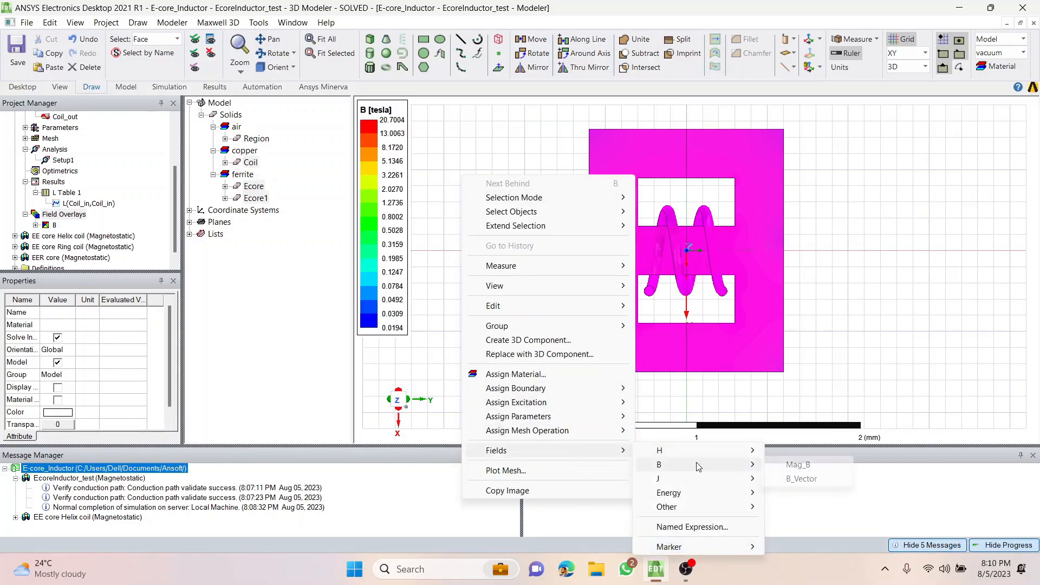
left_click(797, 480)
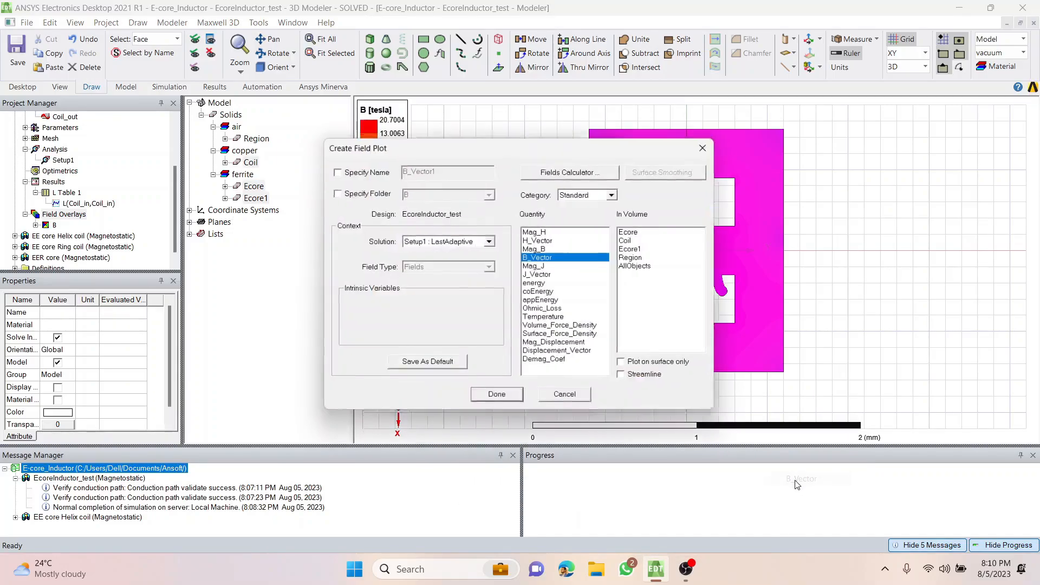
left_click(642, 266)
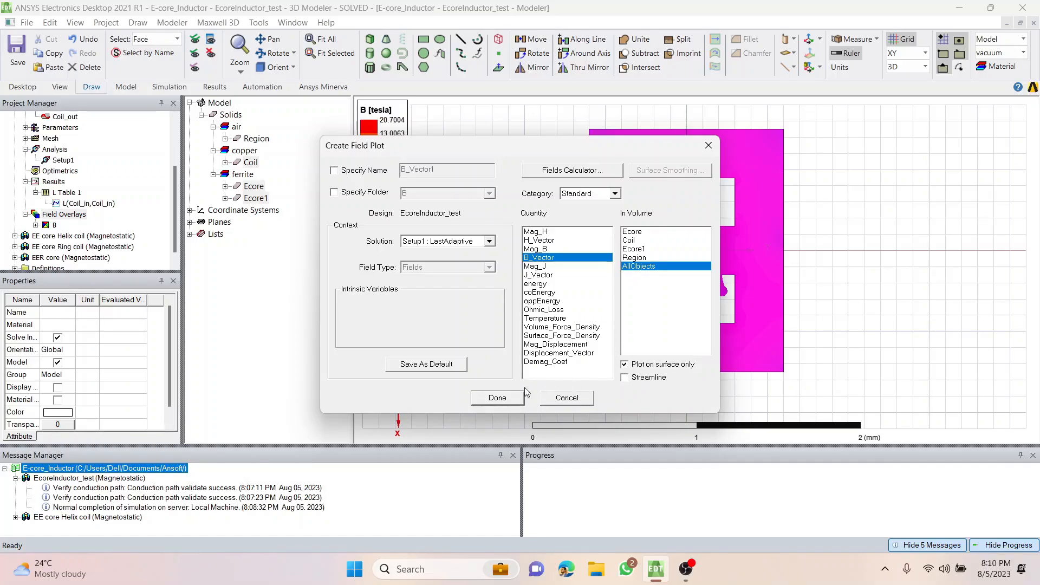
left_click(505, 401)
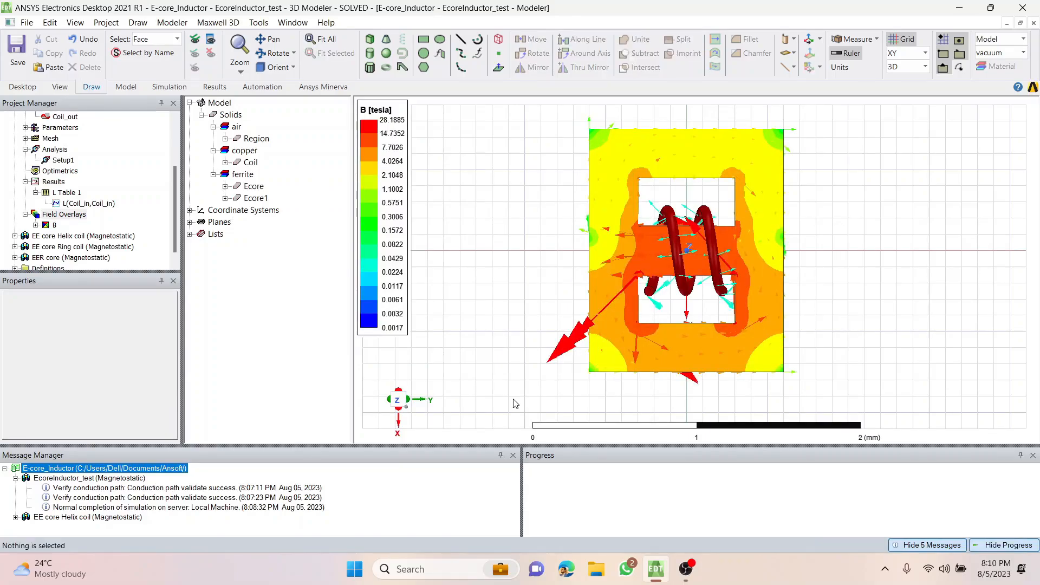
Expand the B field overlays and highlight the Mag_B1 and B_Vector1 plots in turn.
left_click(35, 226)
left_click(75, 247)
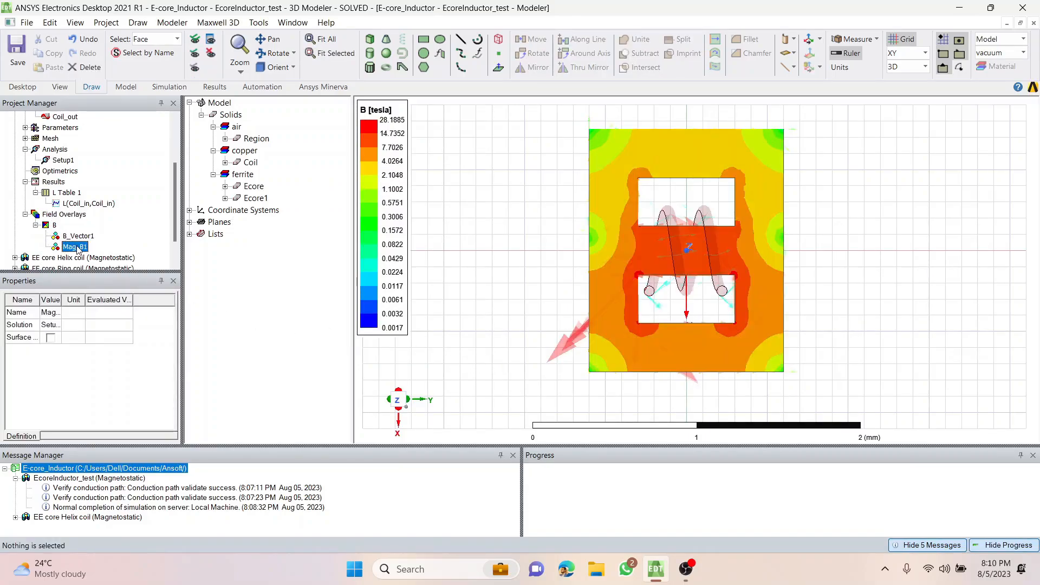
left_click(81, 236)
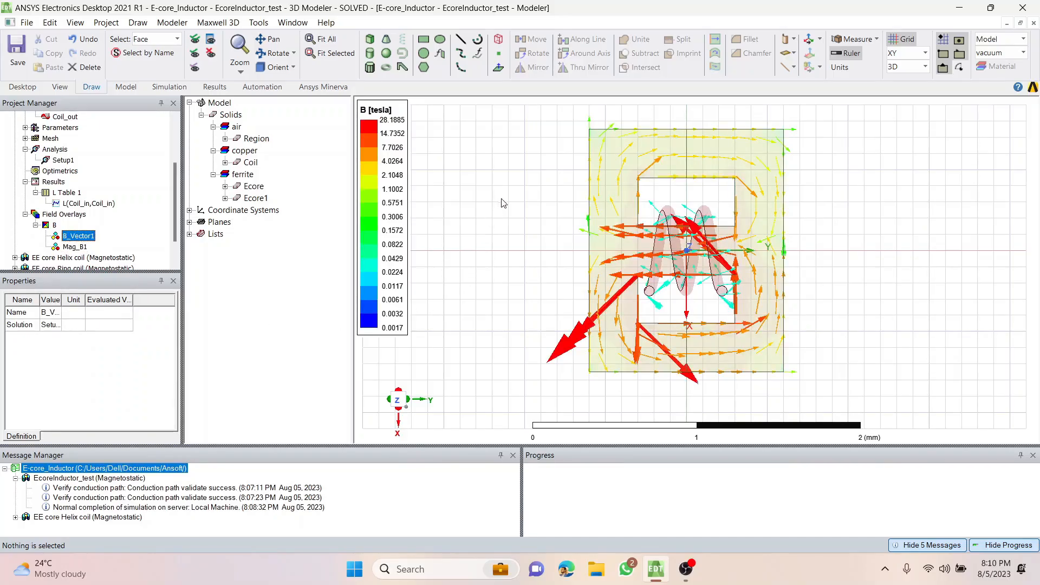
Turn off the drawing grid and inspect the B magnitude and vector plots around the core from several angles.
left_click_drag(503, 203, 599, 343, "alt")
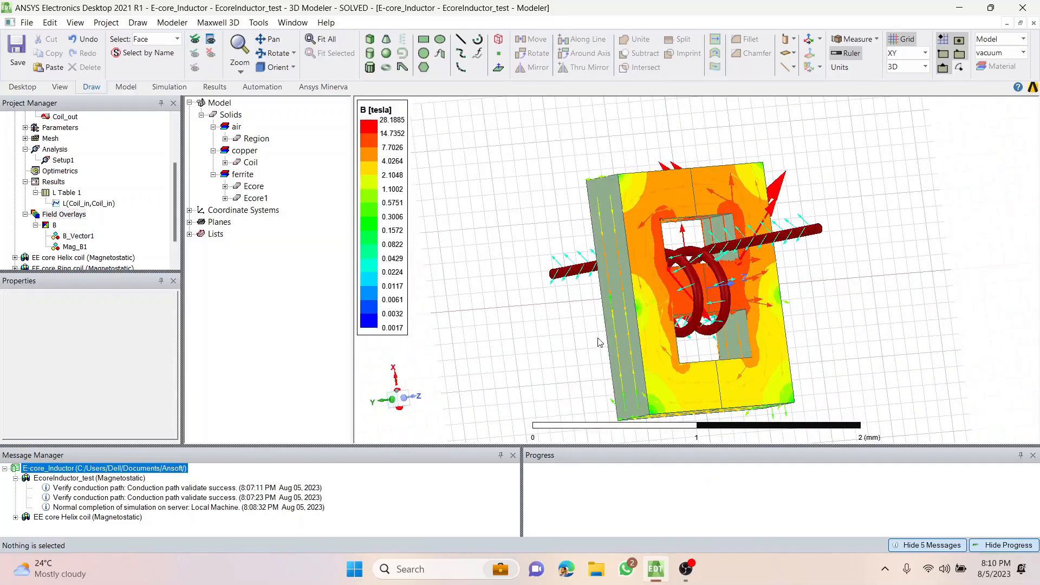
left_click_drag(530, 363, 515, 217, "alt")
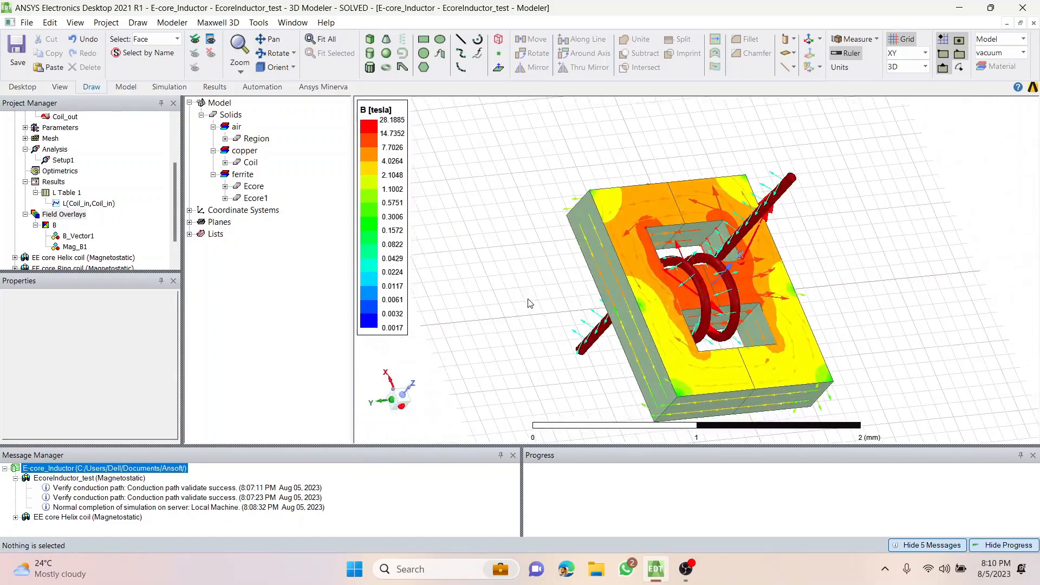
left_click(898, 42)
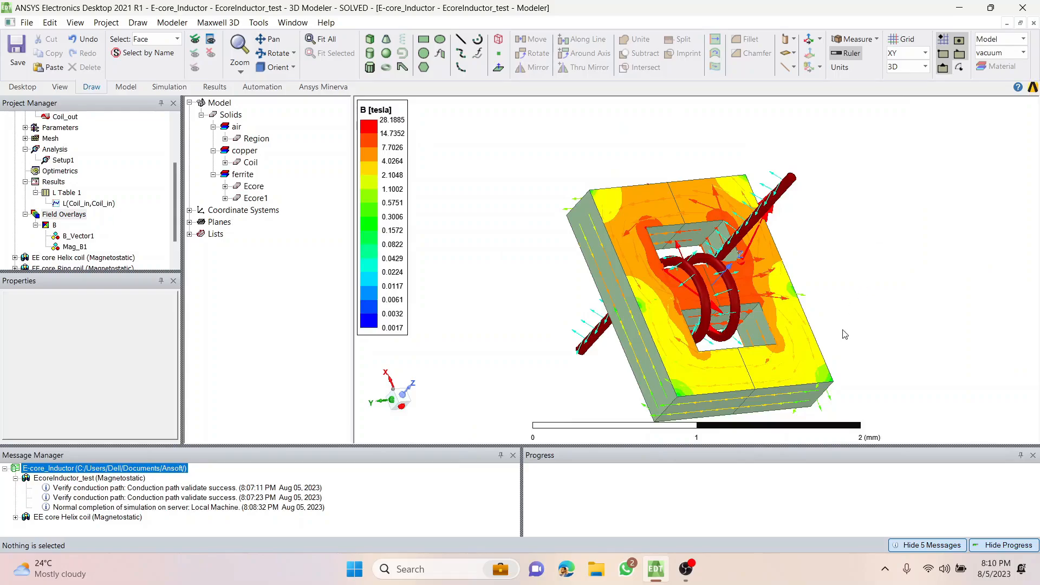
left_click_drag(876, 308, 573, 189, "alt")
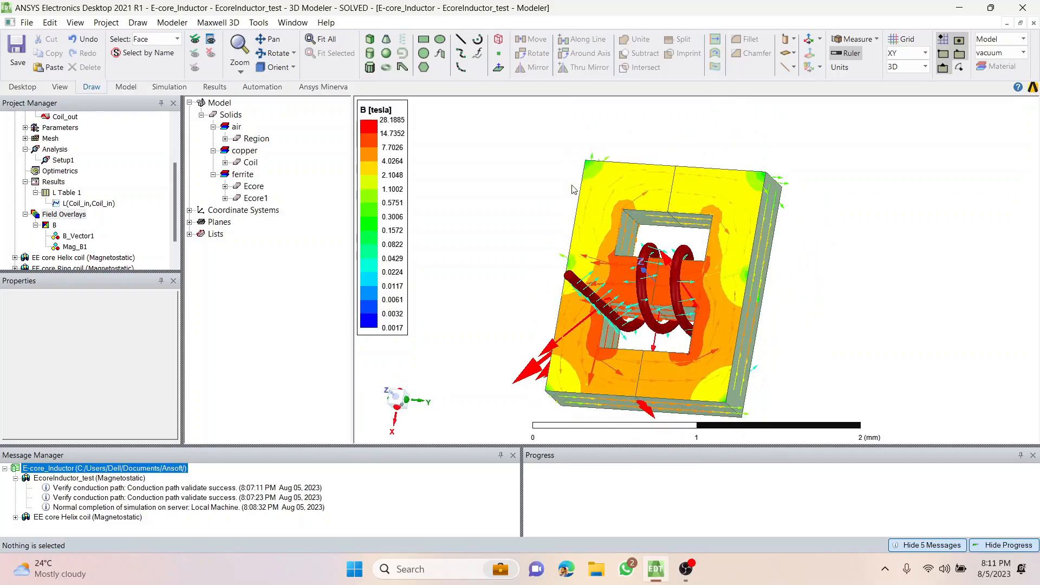
left_click_drag(501, 343, 470, 253, "alt")
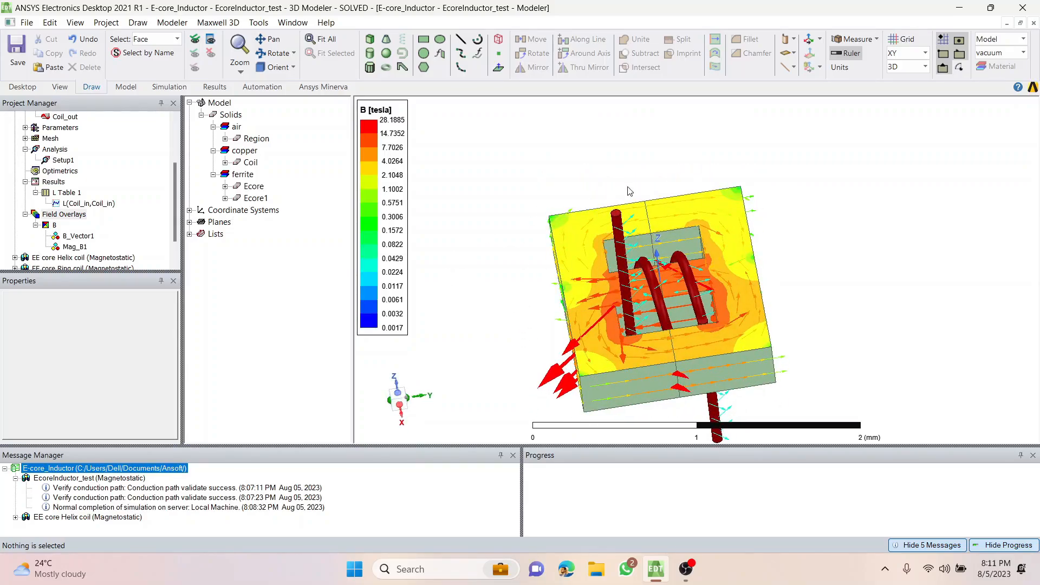
left_click_drag(501, 259, 622, 258, "alt")
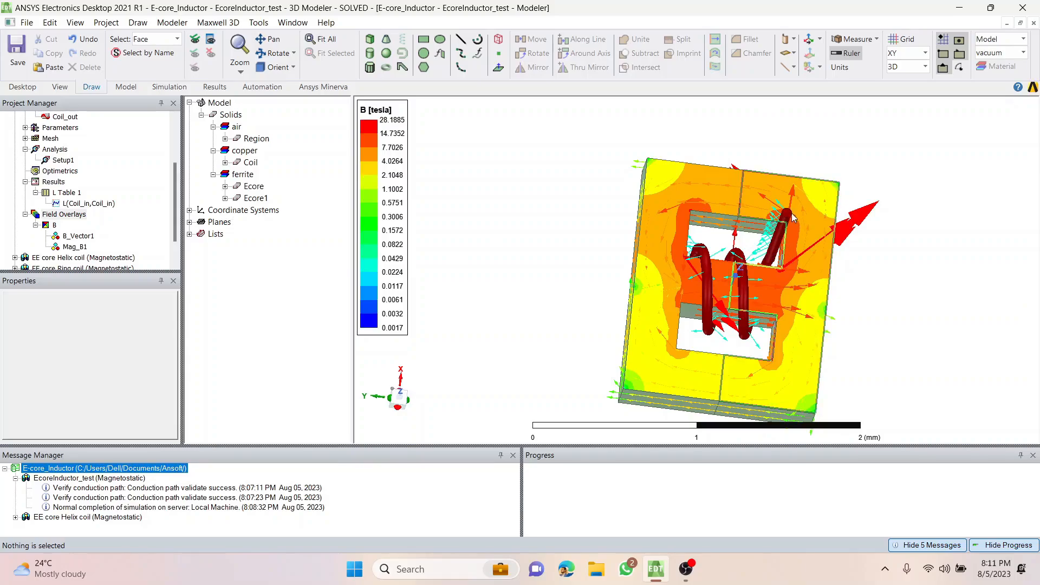
scroll(32, 147, "up", 1)
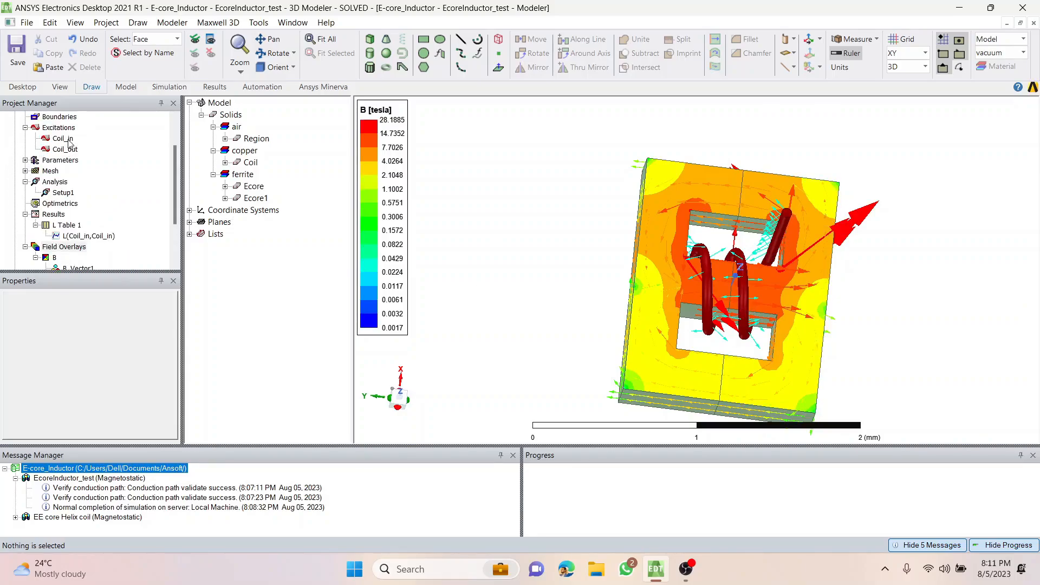
scroll(116, 215, "down", 2)
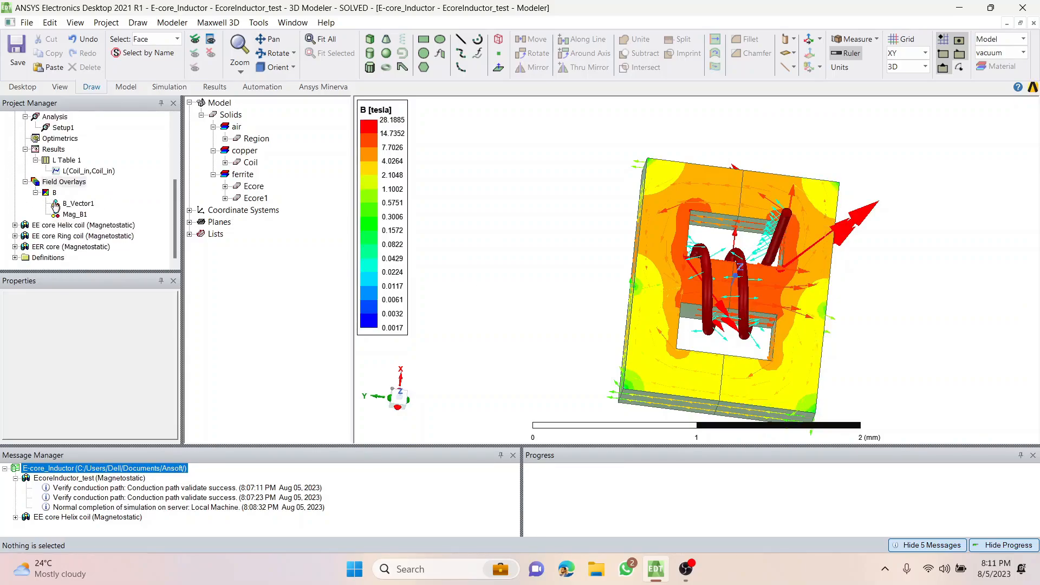
left_click(55, 193)
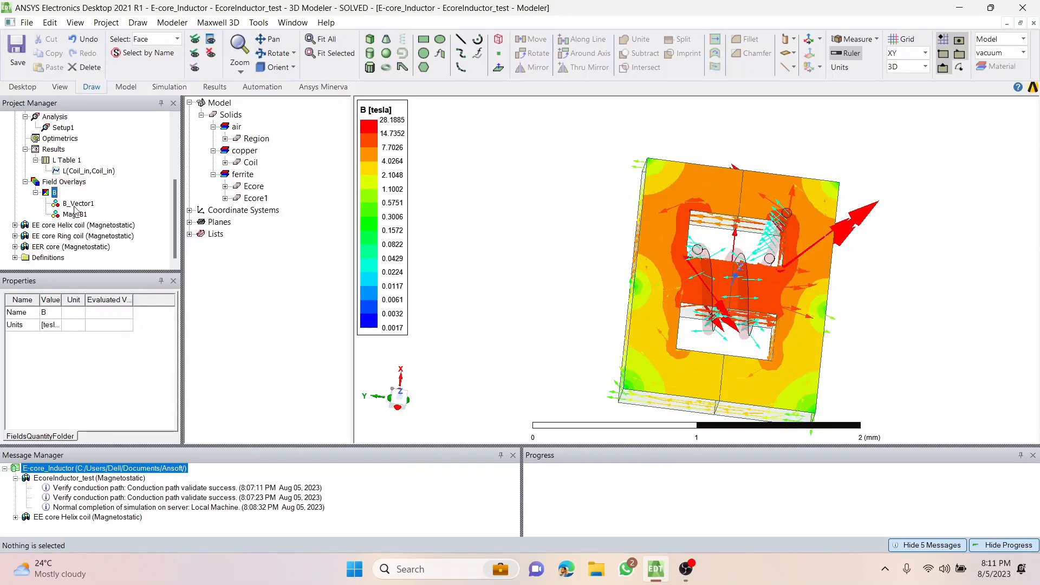
left_click(427, 251)
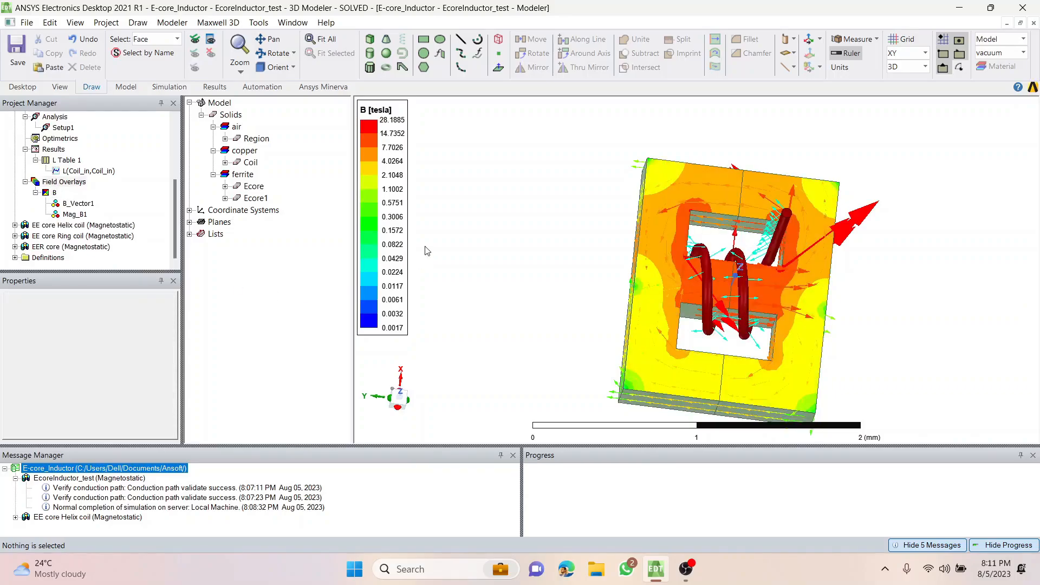
left_click(56, 194)
left_click(66, 184)
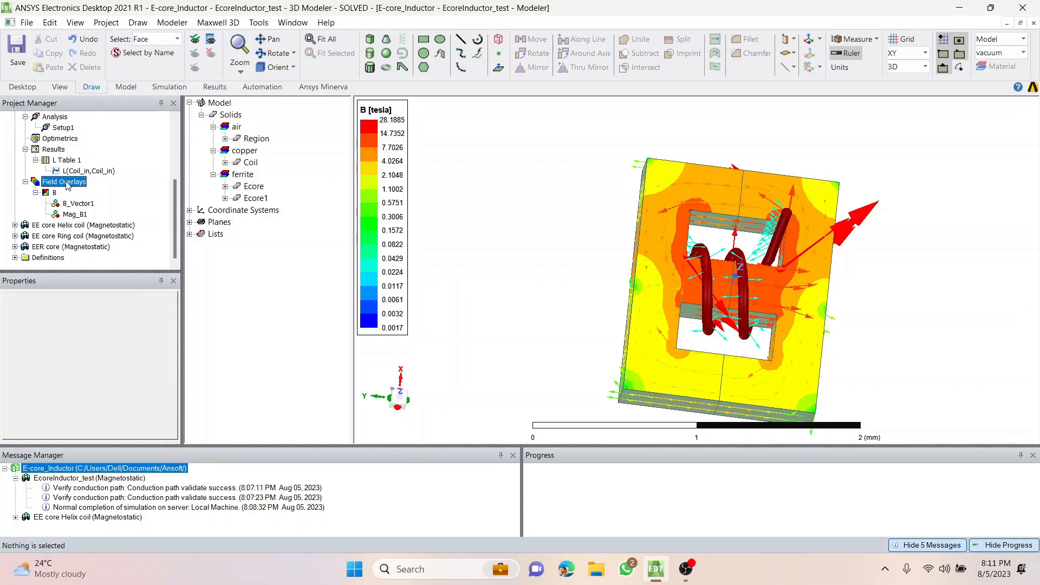
Plot the H_Vector field for Ecore, Ecore1 and Coil, with AllObjects as the volume.
left_click(253, 186)
left_click(255, 198, "ctrl")
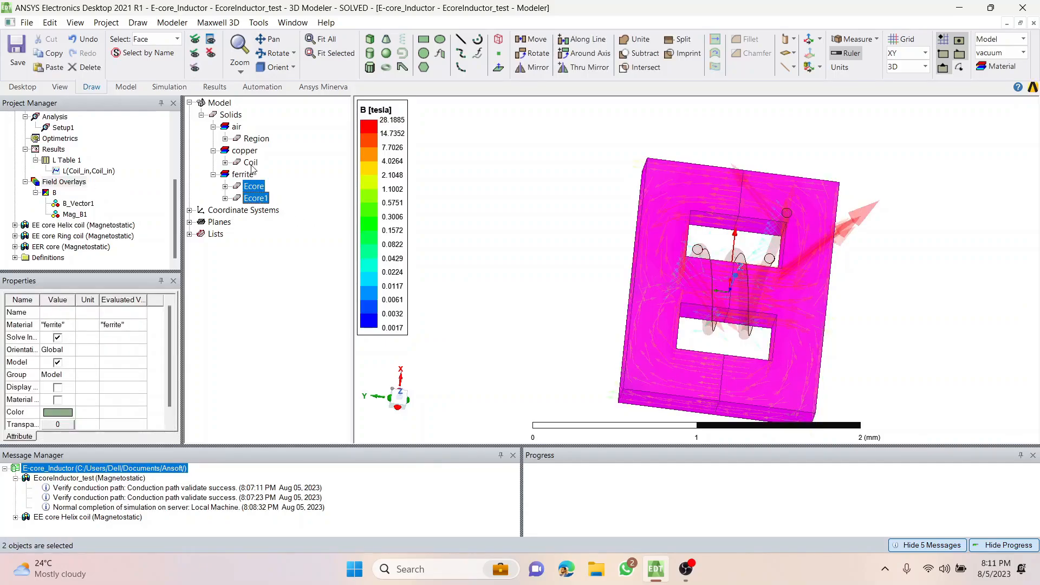
left_click(250, 163, "ctrl")
right_click(58, 182)
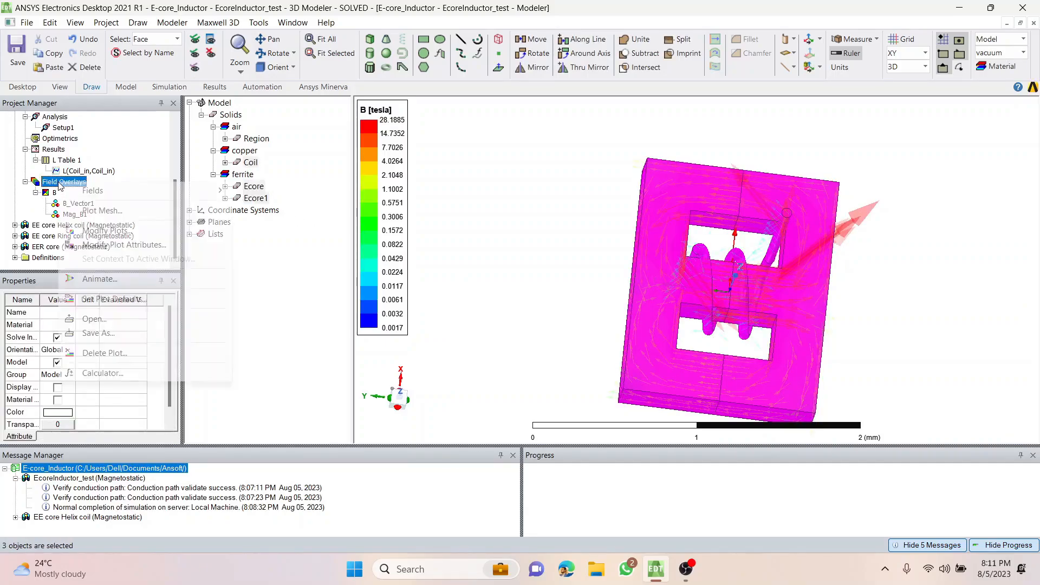
mouse_move(163, 190)
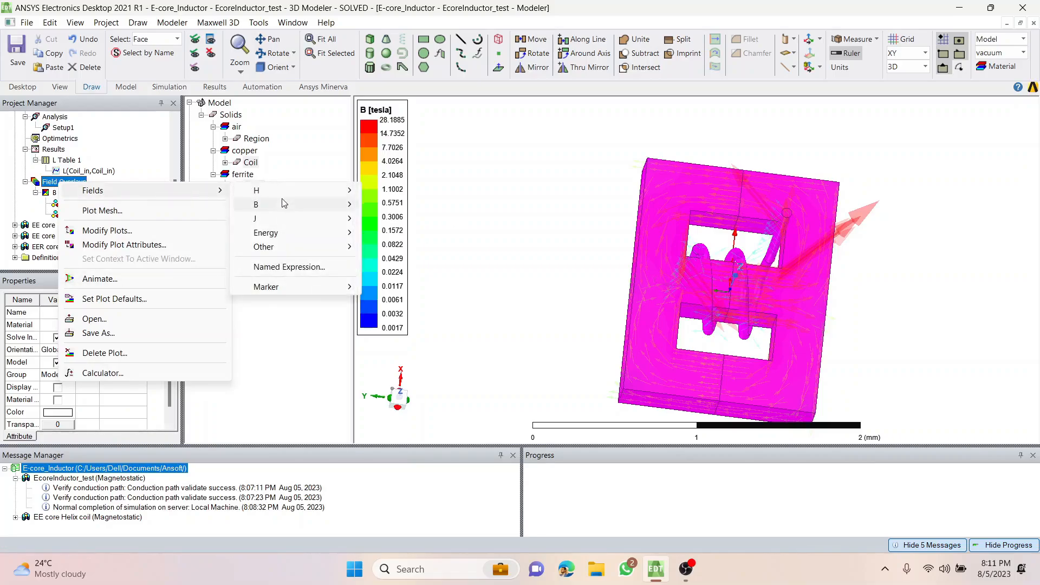
mouse_move(293, 191)
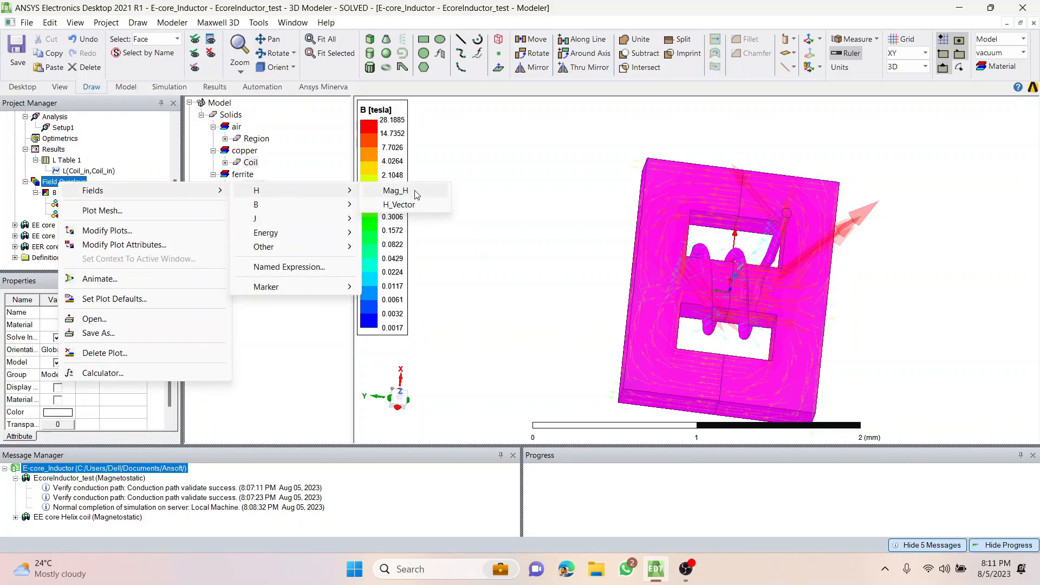
left_click(415, 206)
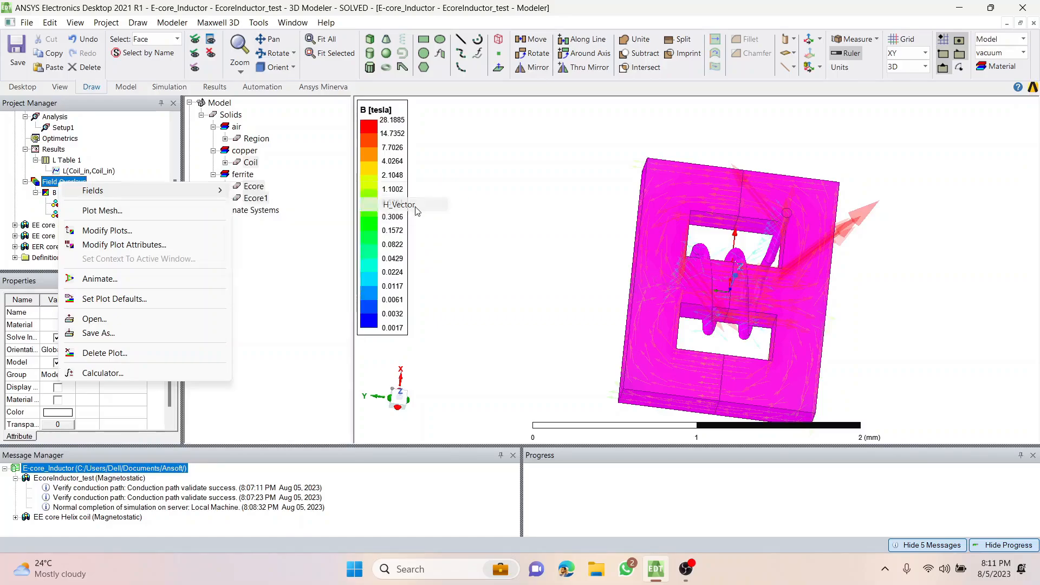
left_click(653, 267)
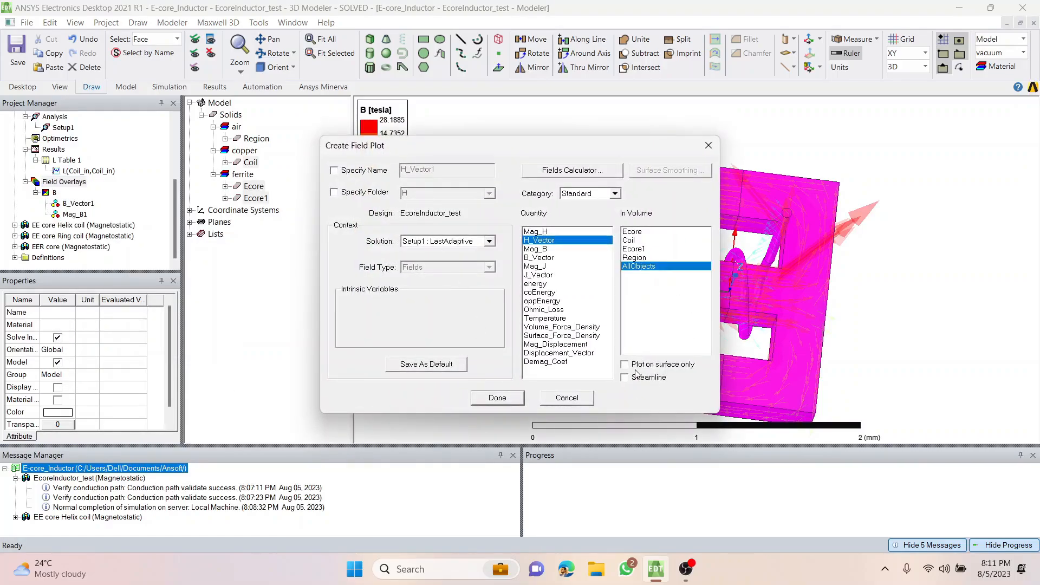
left_click(510, 400)
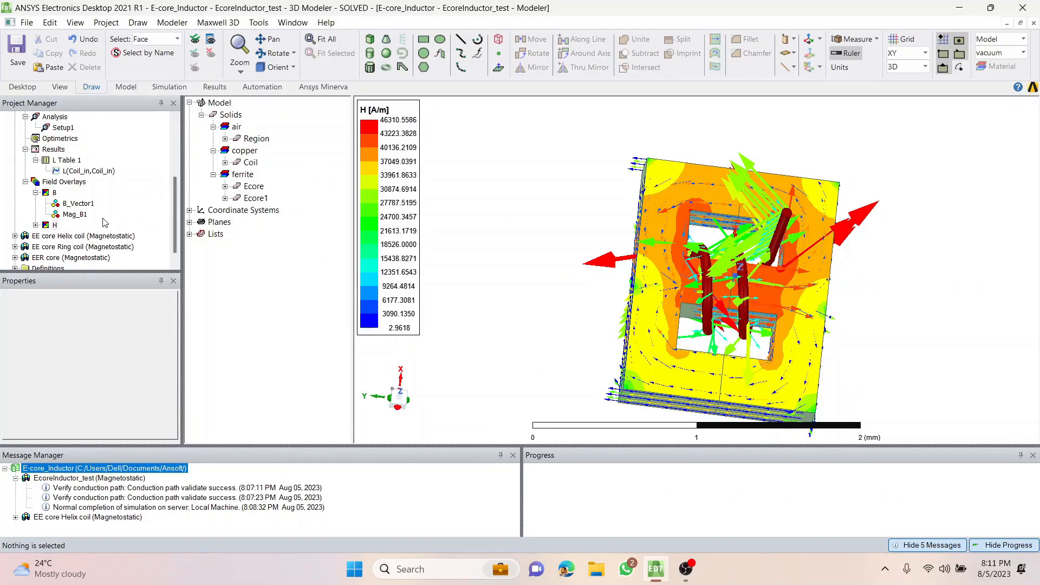
Expand the H field overlays and compare the H_Vector1, B_Vector1 and Mag_B1 plots by highlighting each one.
left_click(35, 225)
left_click(77, 236)
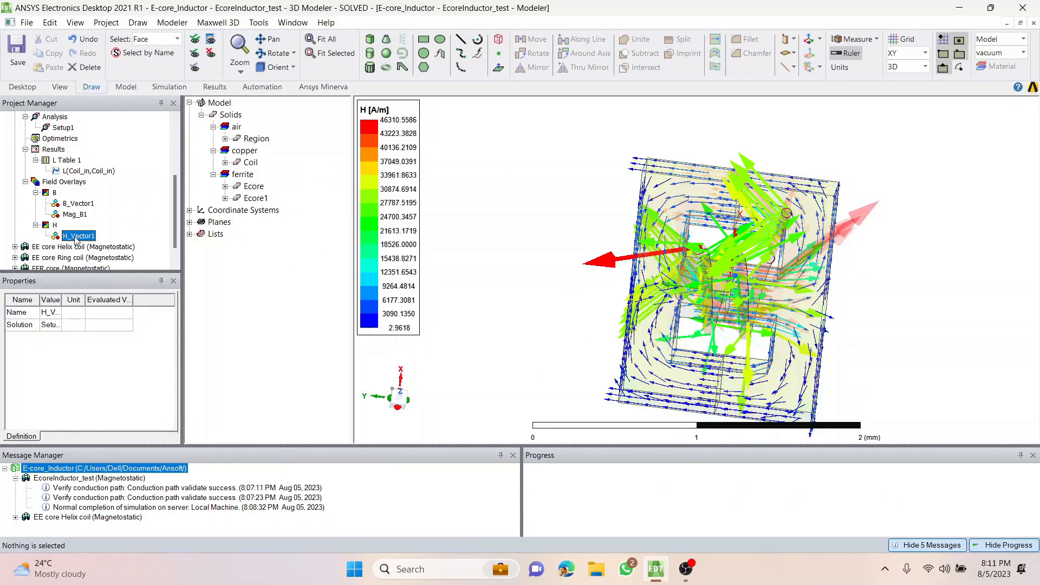
left_click(429, 202)
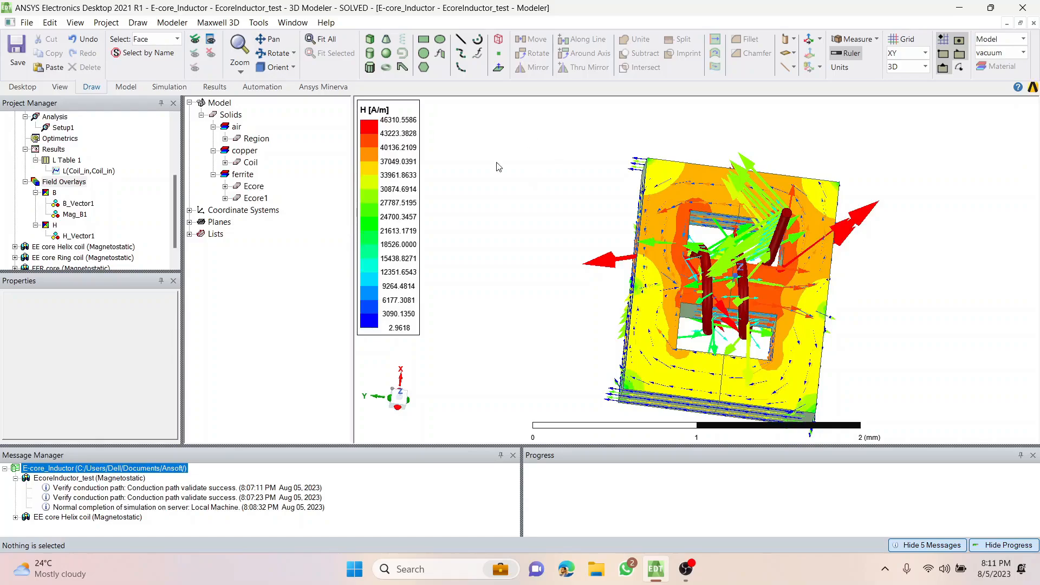
left_click(79, 204)
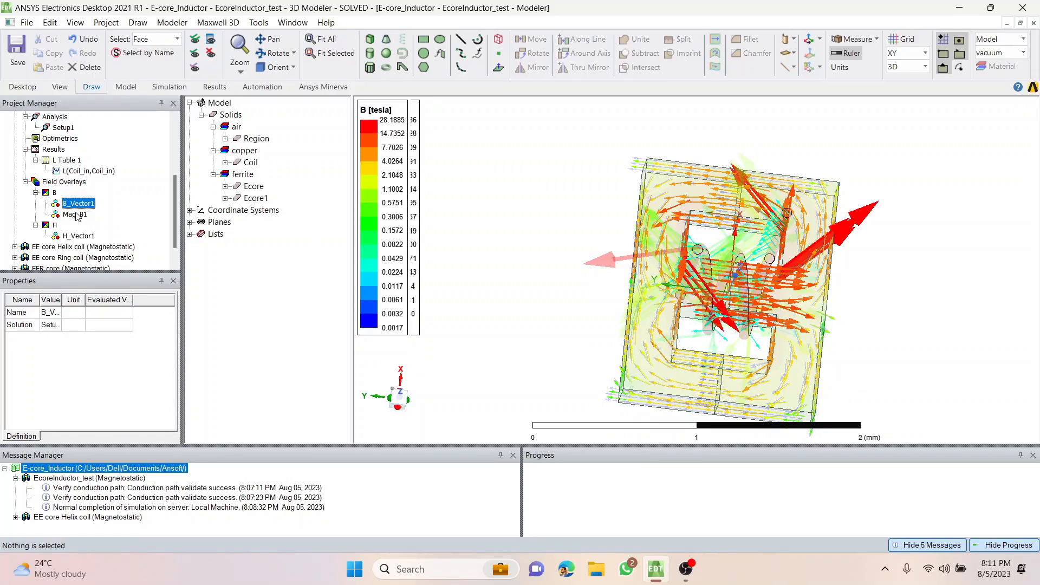
left_click(77, 215)
left_click(79, 205)
left_click(79, 215)
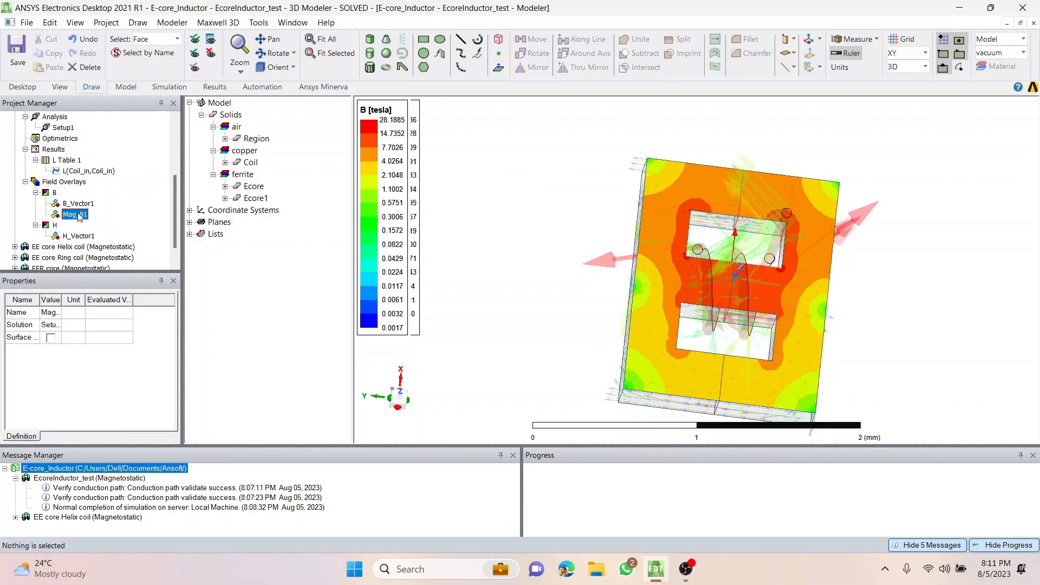
Hide the B_Vector1 and Mag_B1 overlays and inspect the H field vectors around the core and coil.
left_click(82, 204)
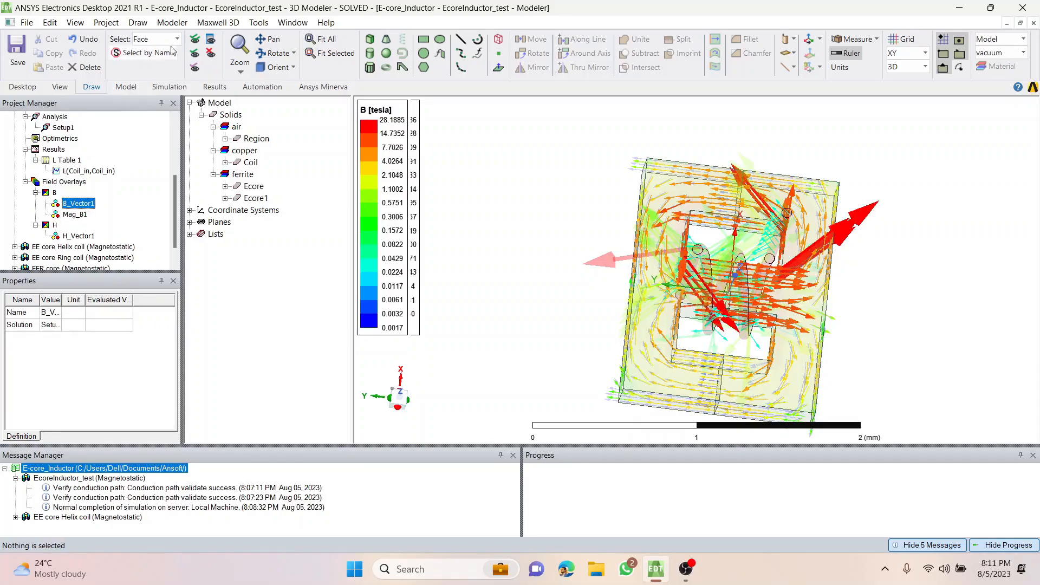
left_click(64, 182)
left_click(77, 214)
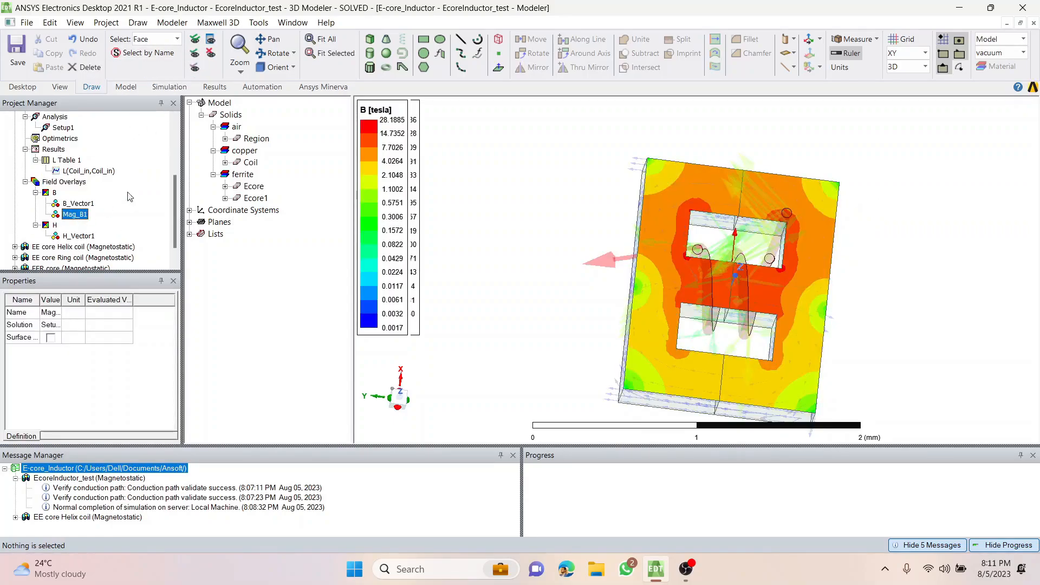
left_click(64, 182)
left_click(575, 202)
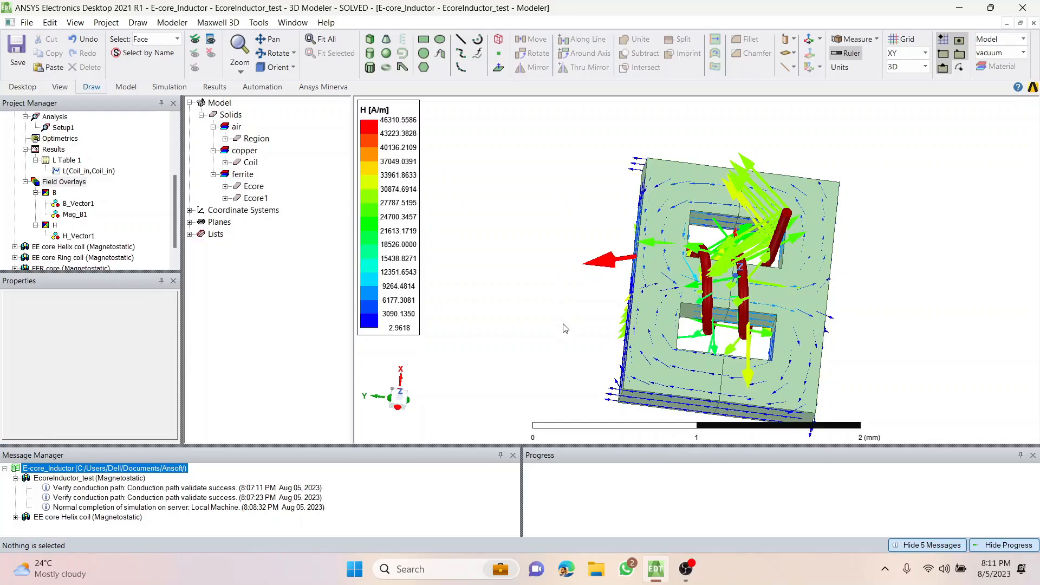
middle_click_drag(564, 327, 834, 324)
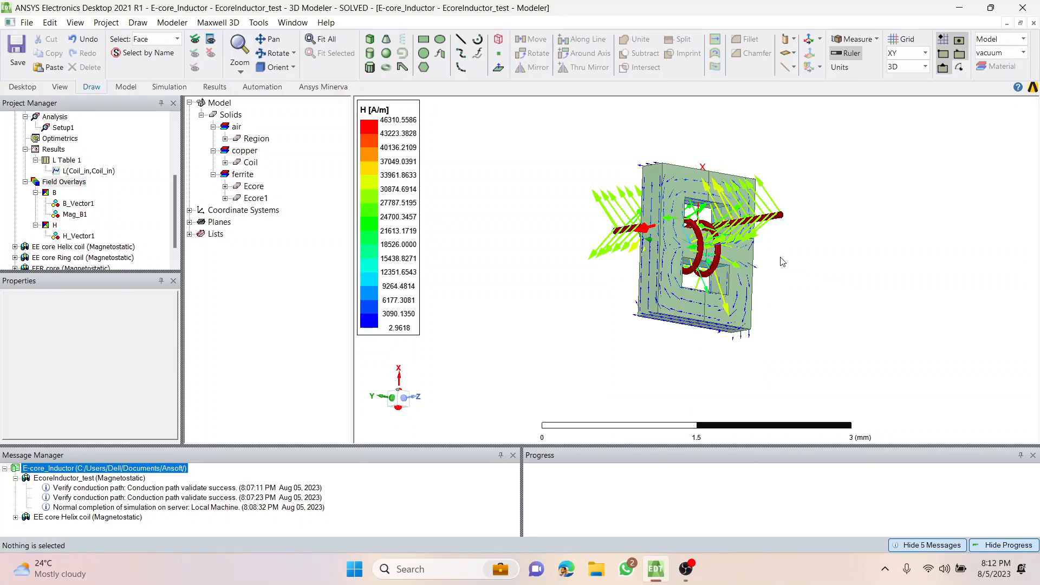
middle_click_drag(781, 258, 748, 266)
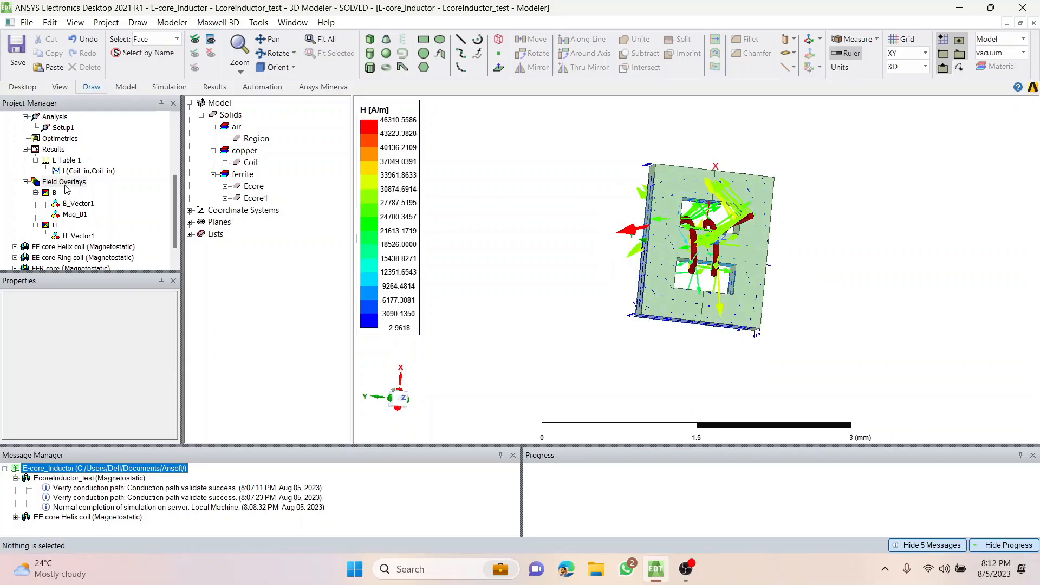
Review the coil inductance in L Table 1 and the B_Vector1, Mag_B1 and H_Vector1 overlays on the model.
double_click(48, 161)
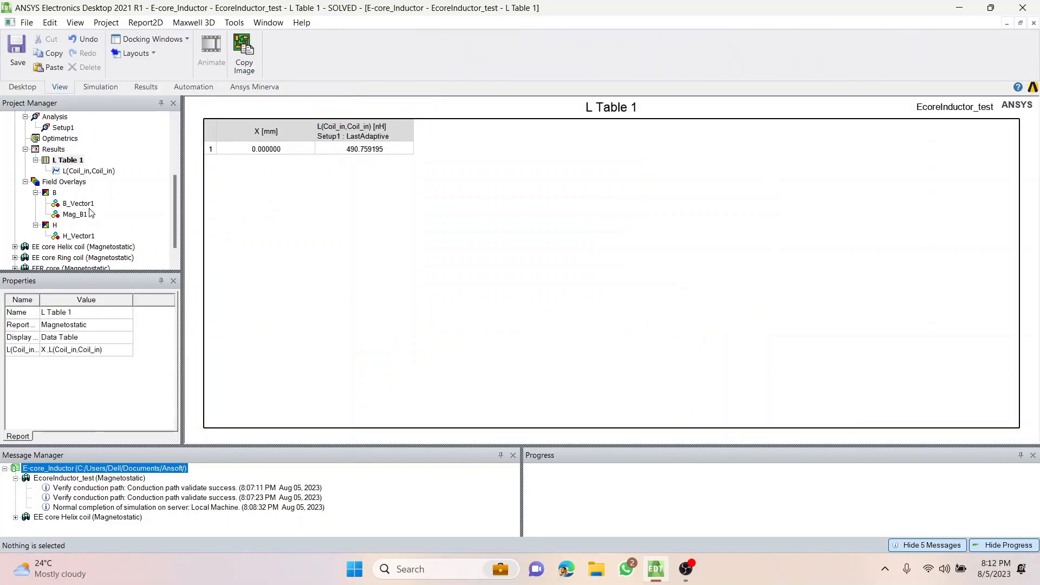
left_click(49, 194)
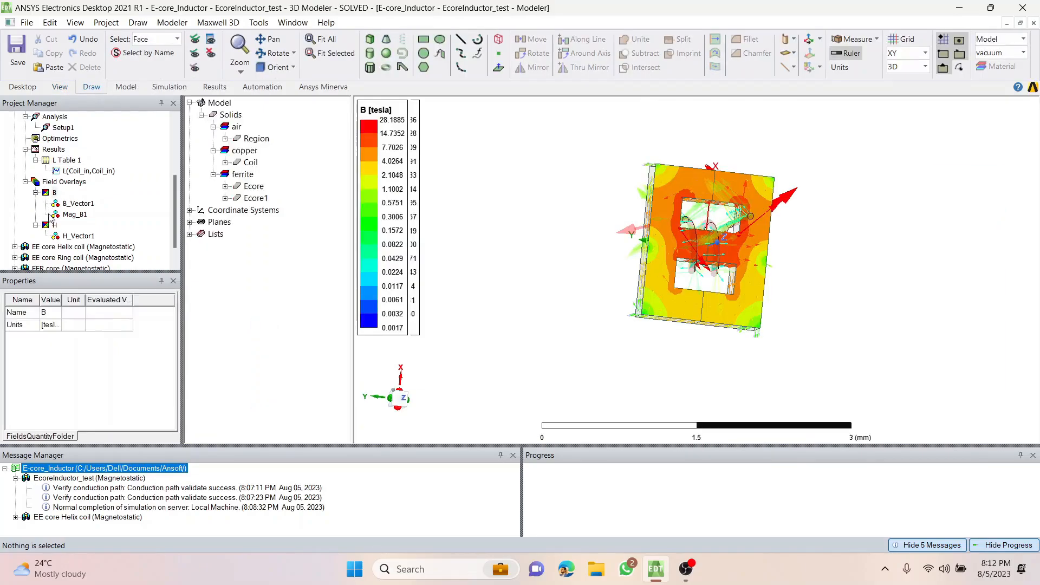
left_click(48, 227)
left_click(76, 203)
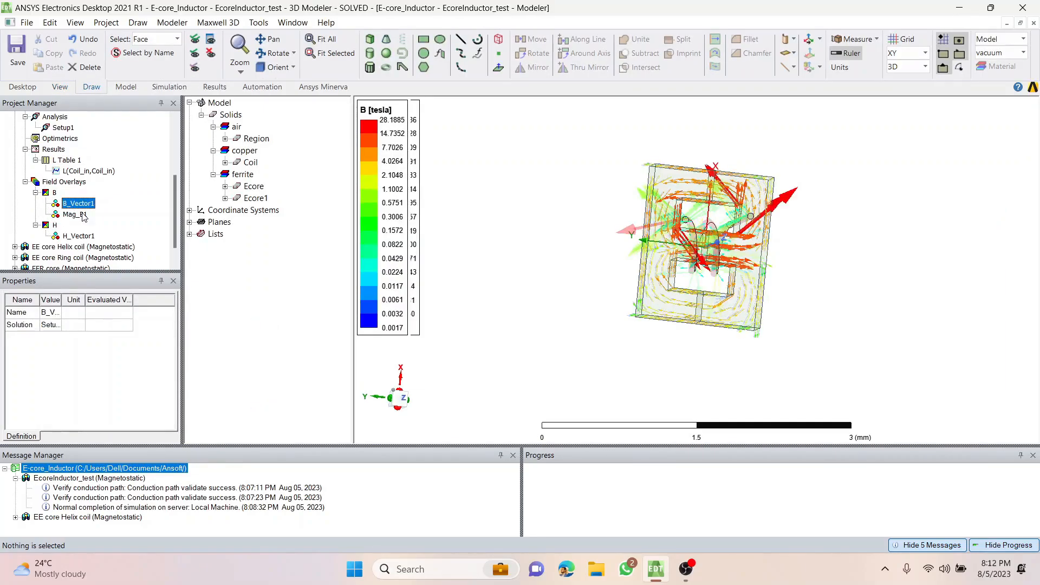
left_click(81, 215)
left_click(81, 204)
left_click(84, 217)
left_click(78, 236)
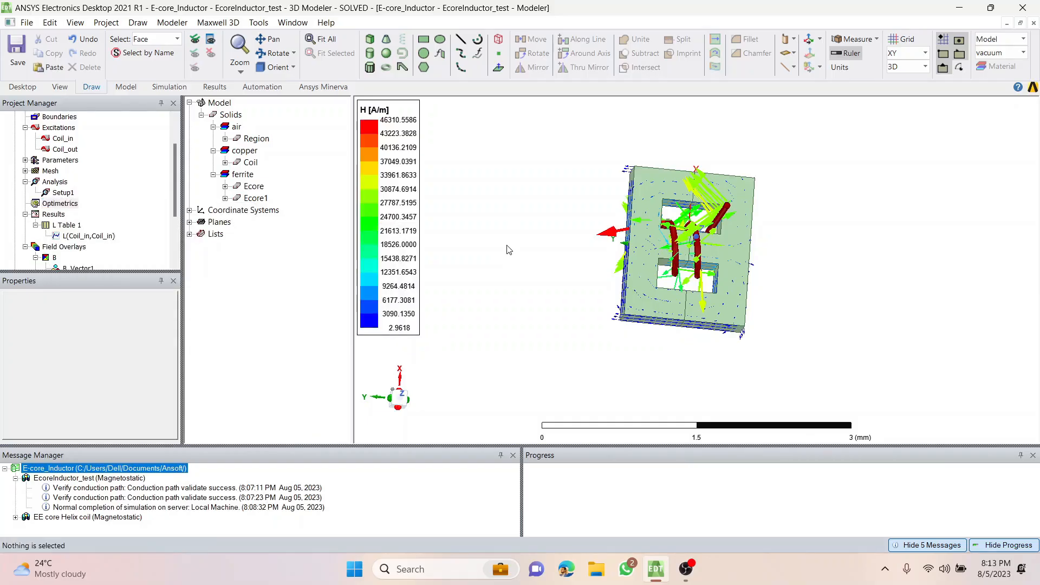
left_click_drag(527, 214, 448, 259, "alt")
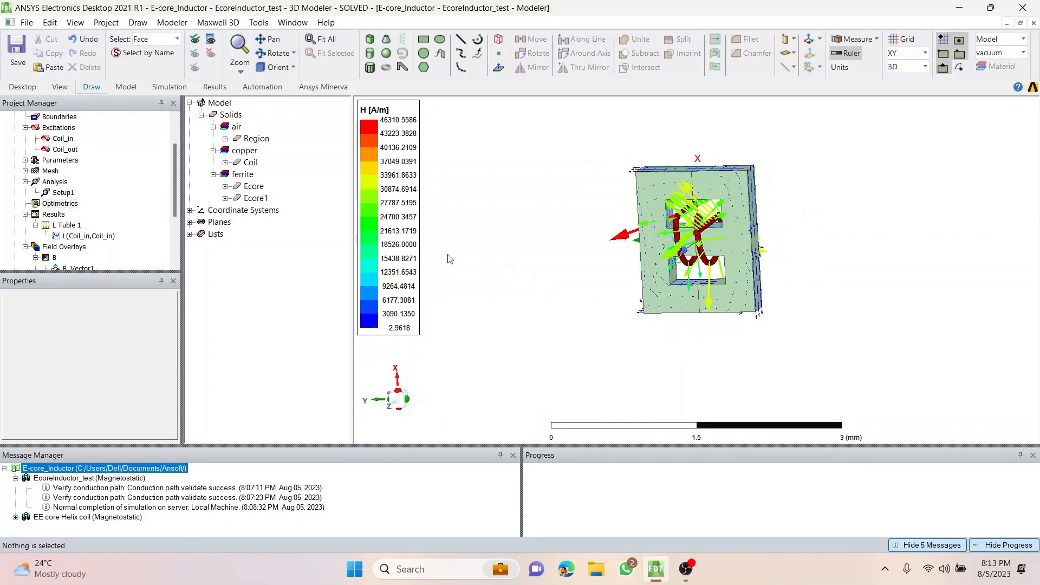